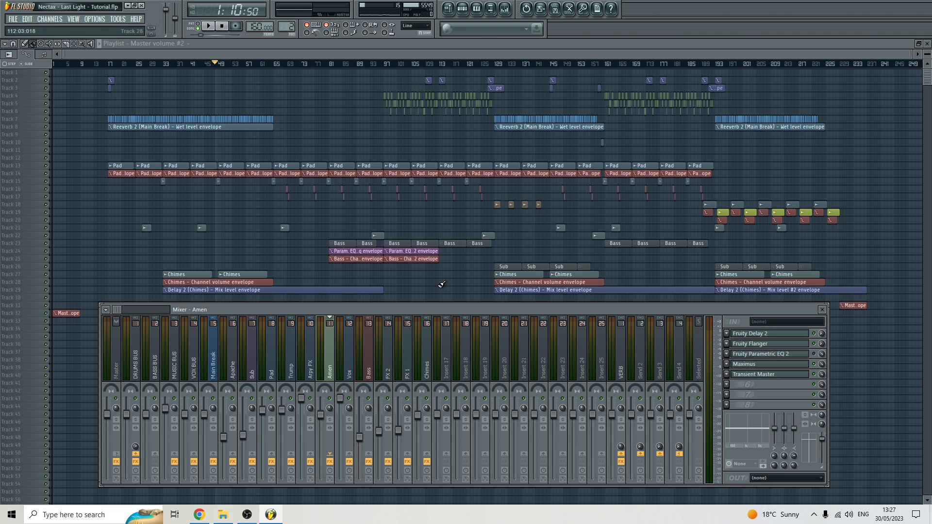
# Play the song from bar 48 and check the Pad, Main Break, BASS BUS, DRUMS BUS, Chimes and Trump mixer tracks' effects
pyautogui.press('space')
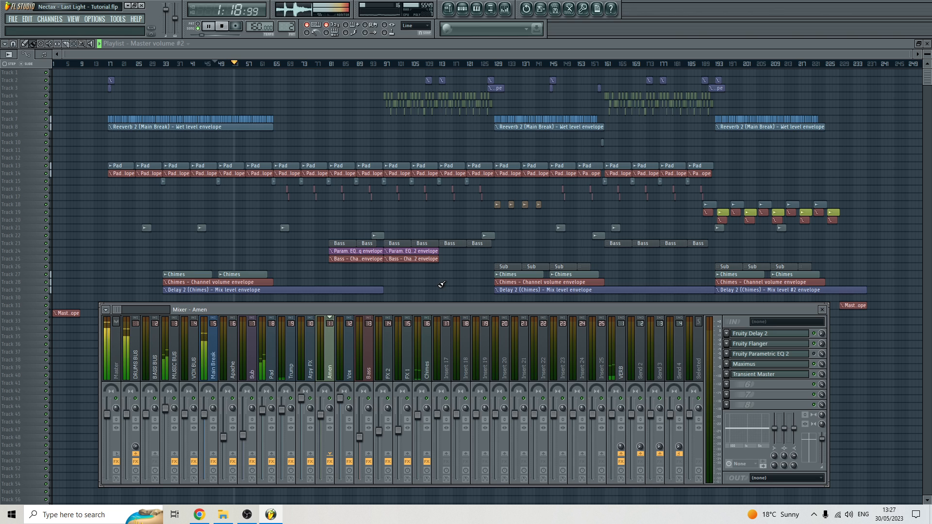
pyautogui.click(270, 361)
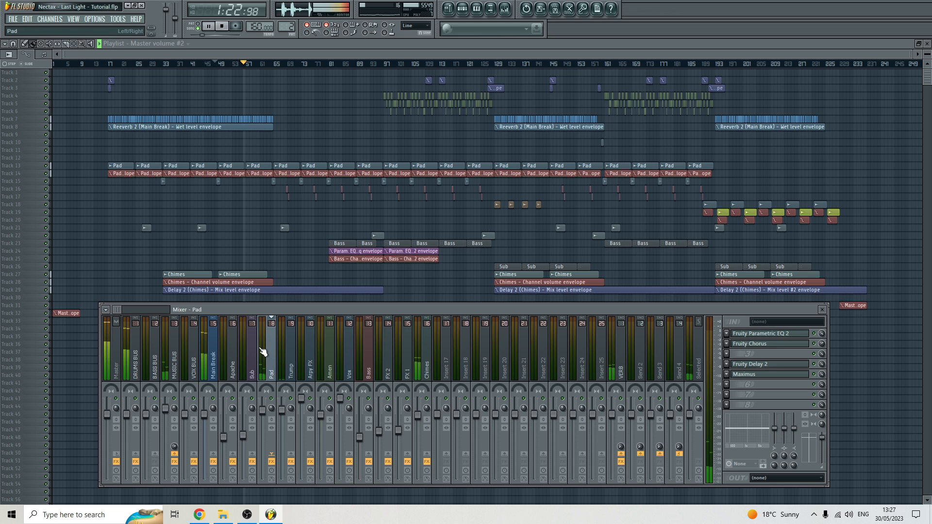
pyautogui.click(211, 352)
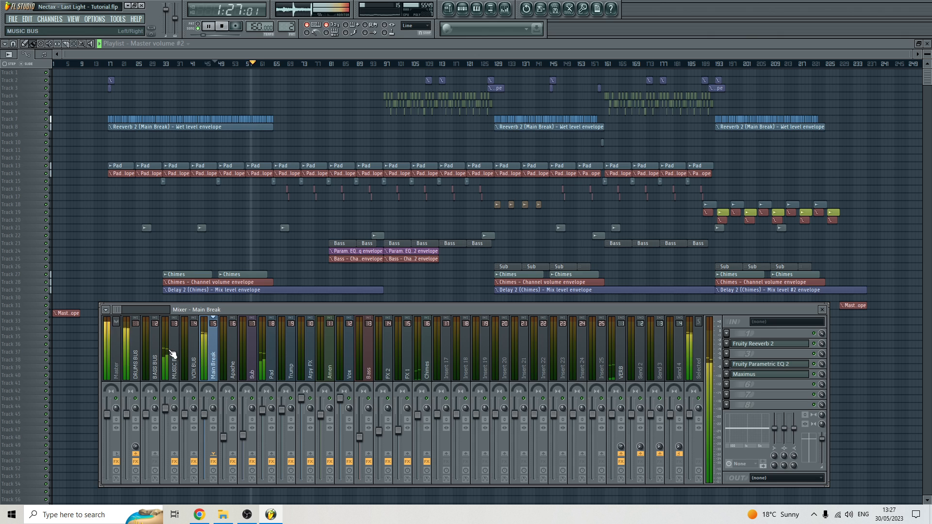
pyautogui.click(152, 357)
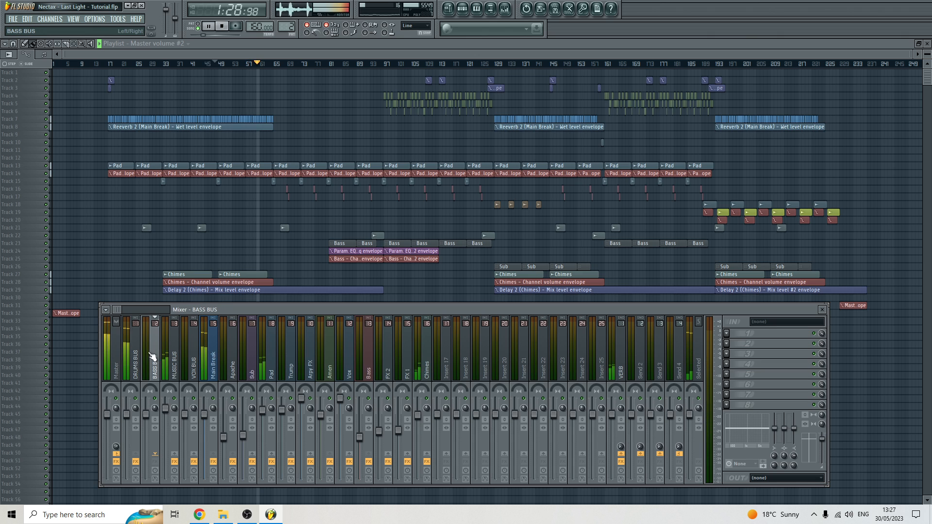
pyautogui.click(137, 357)
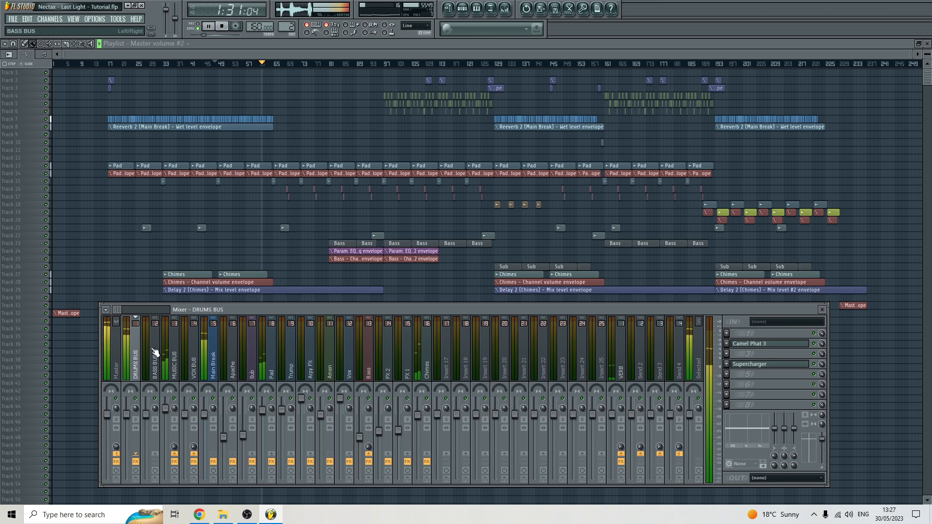
pyautogui.click(269, 368)
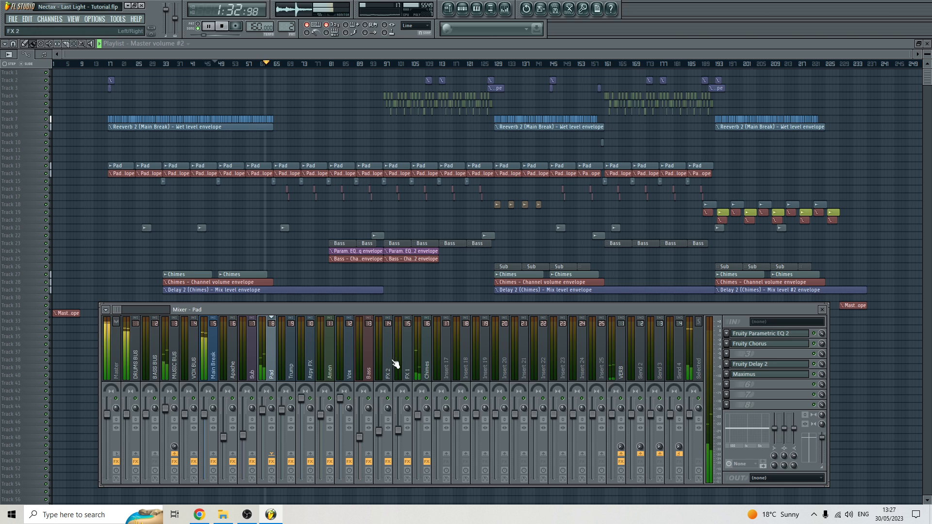
pyautogui.click(427, 359)
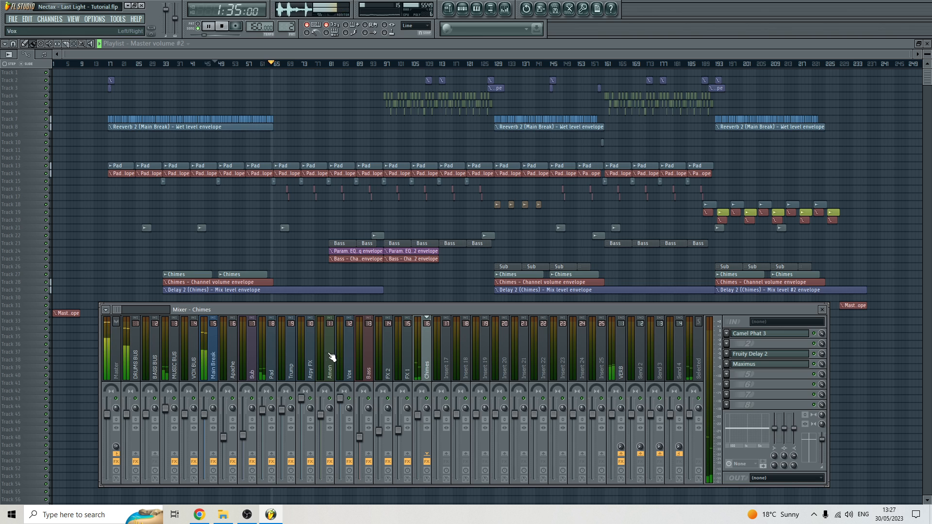
pyautogui.click(292, 364)
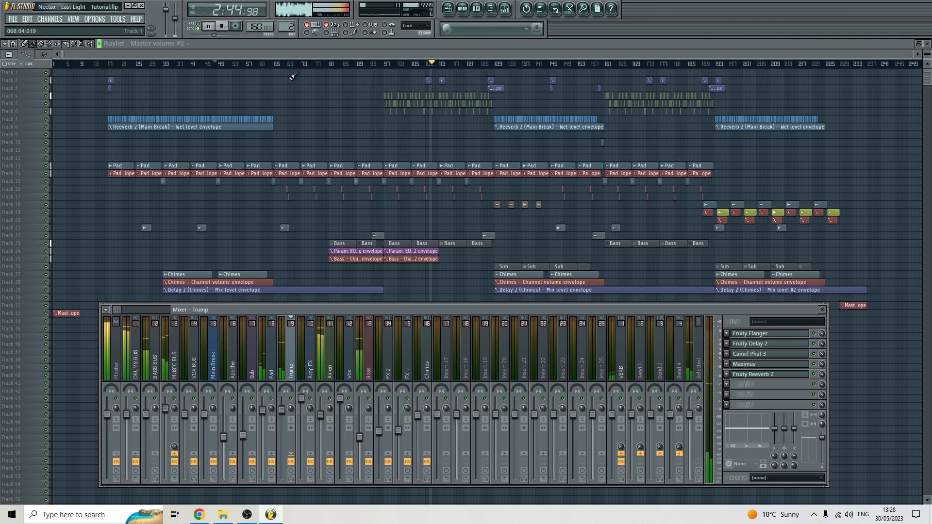
pyautogui.click(223, 28)
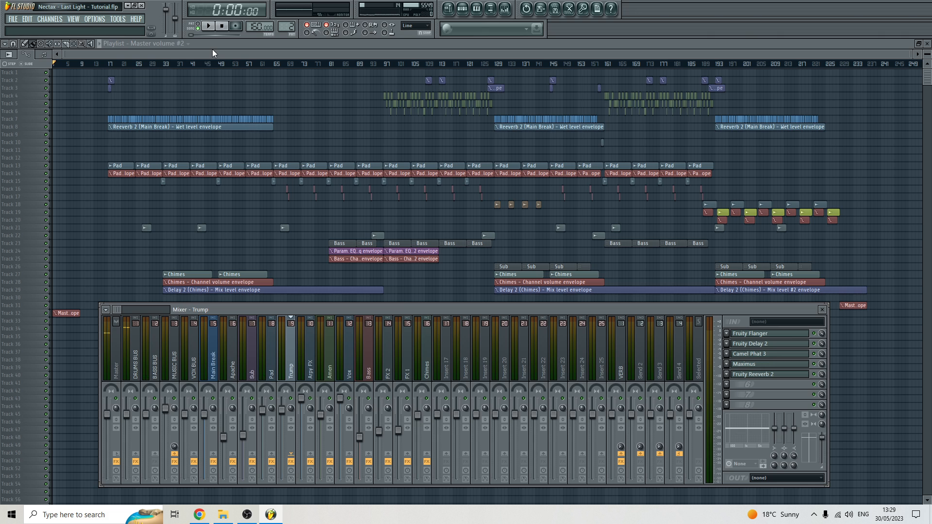
# Review the arrangement's sections by moving the song position to bars 48, 129, 161, 129 and 17
pyautogui.click(215, 64)
pyautogui.press('F9')
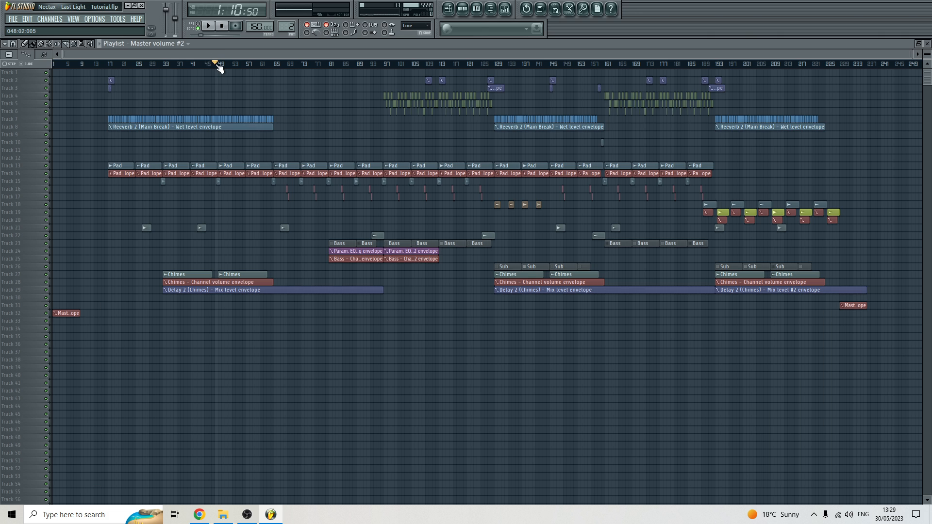
pyautogui.click(505, 8)
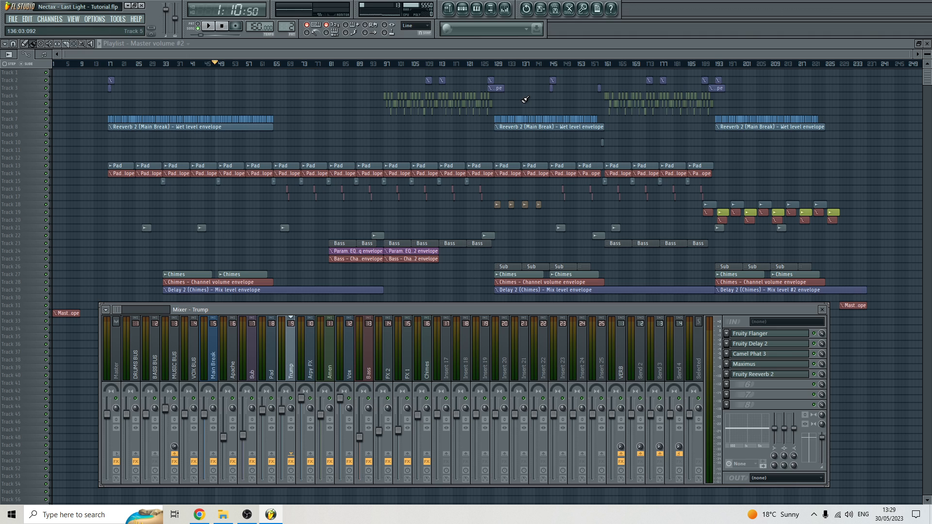
pyautogui.click(499, 66)
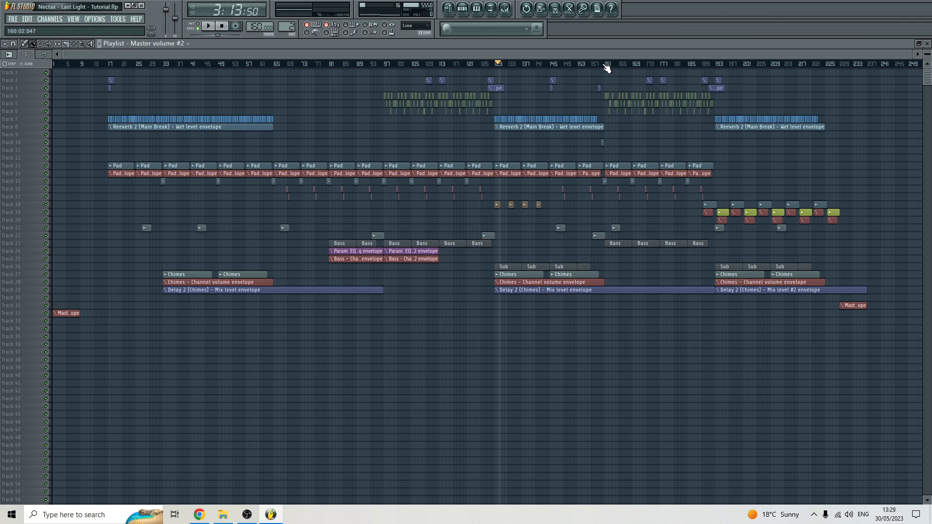
pyautogui.click(606, 66)
pyautogui.click(496, 65)
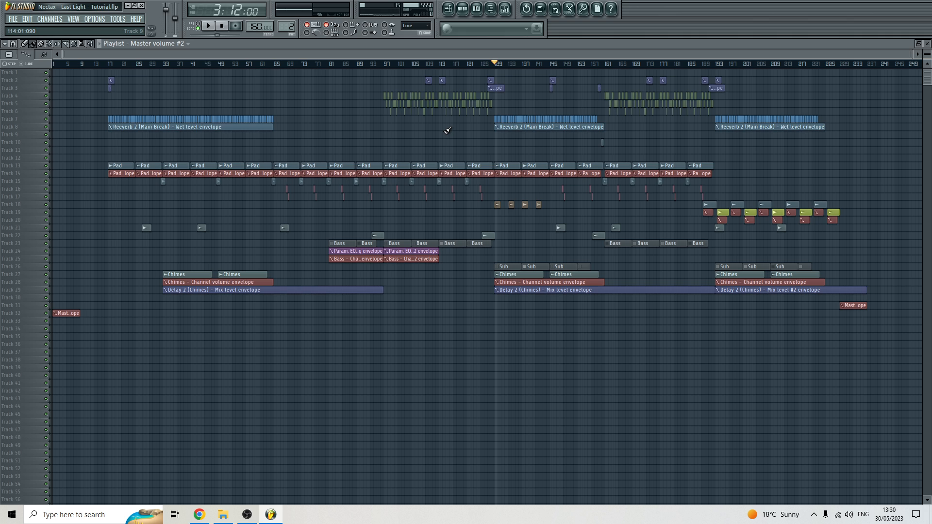
pyautogui.click(110, 63)
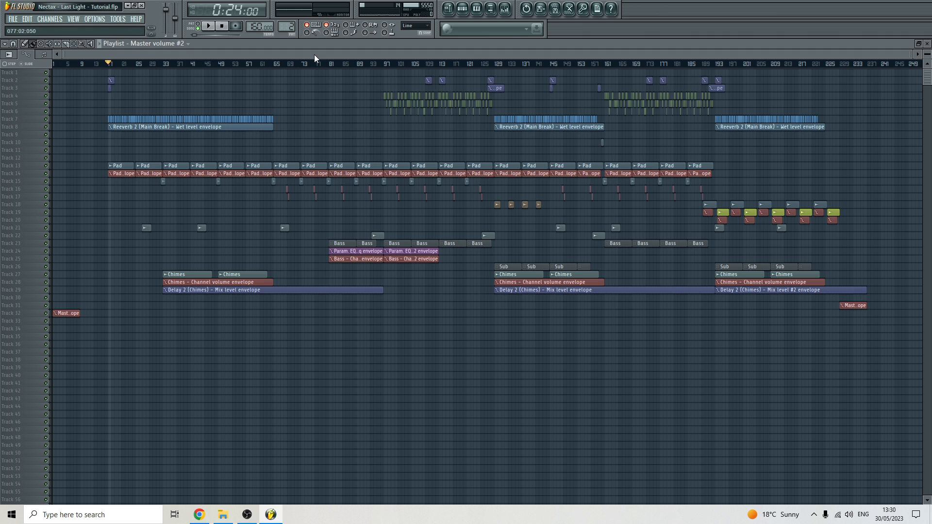
# Move the song position to bar 64 and inspect the channel settings of the Track 15 sample clip just before bar 65
pyautogui.click(270, 66)
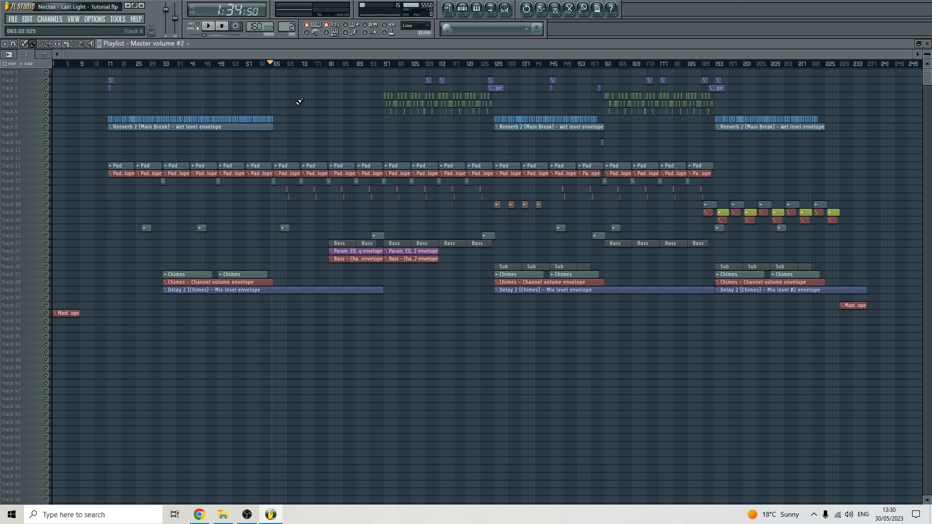
pyautogui.click(505, 9)
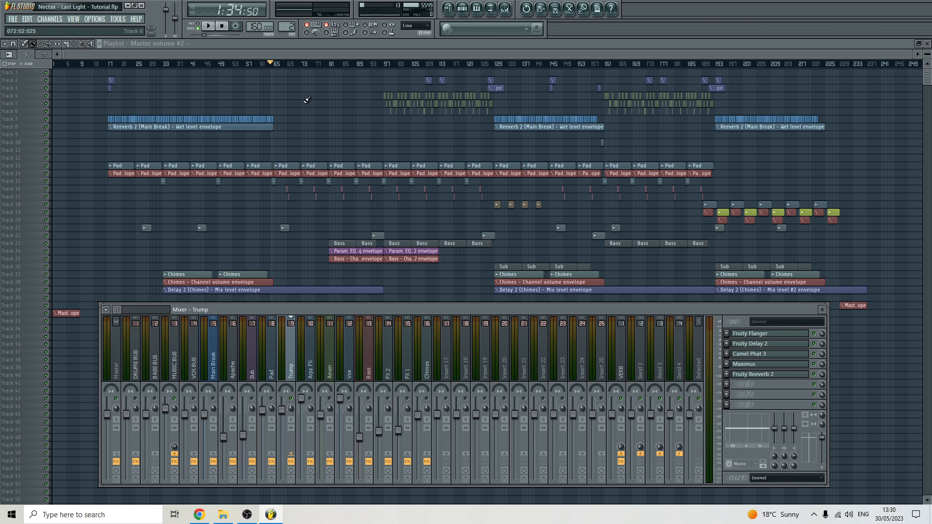
pyautogui.press('F9')
pyautogui.scroll(3, 266, 158)
pyautogui.scroll(6, 267, 218)
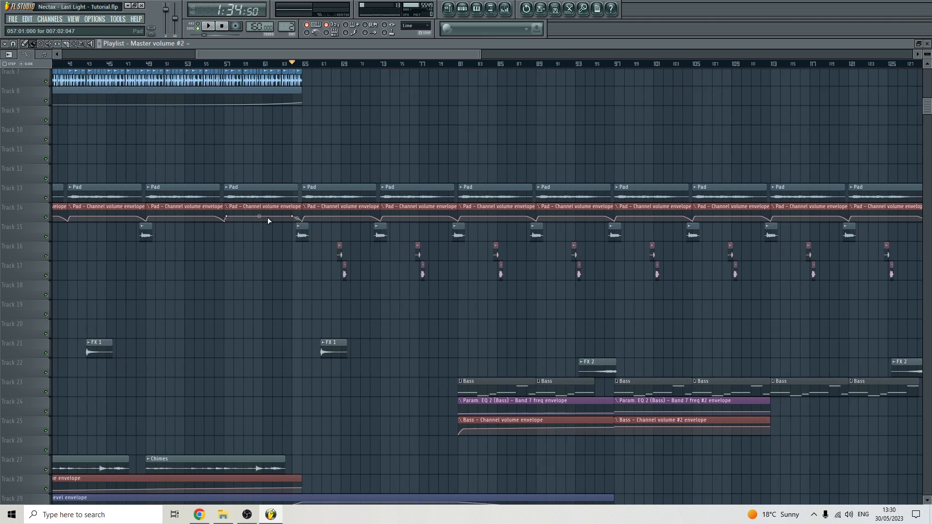
pyautogui.scroll(2, 346, 234)
pyautogui.doubleClick(354, 235)
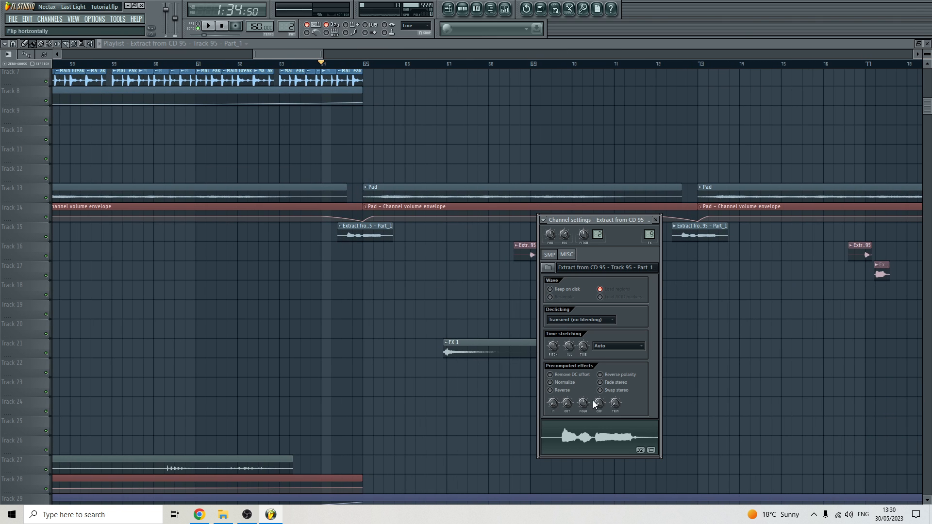
pyautogui.click(656, 220)
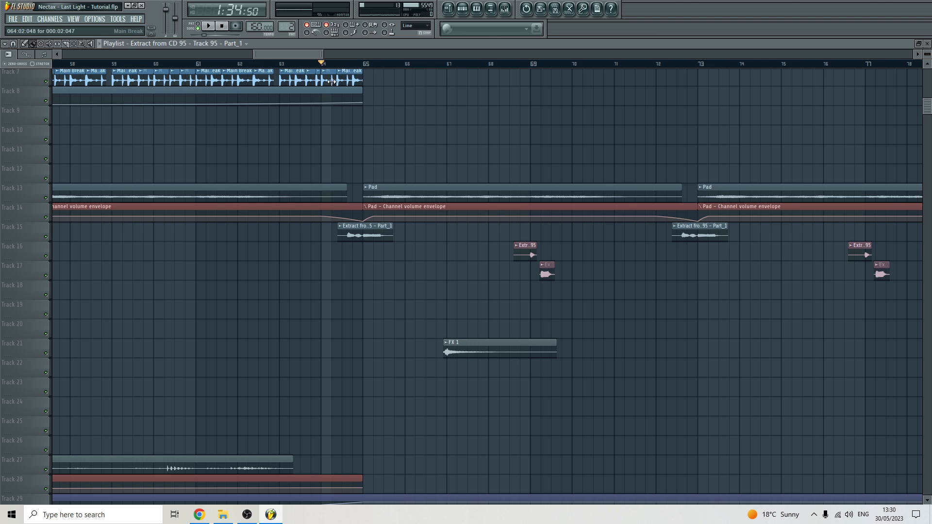
# Play the sample clips on Tracks 15 to 17 from bar 64 with the mixer showing the Trump track
pyautogui.scroll(-3, 389, 216)
pyautogui.scroll(3, 432, 219)
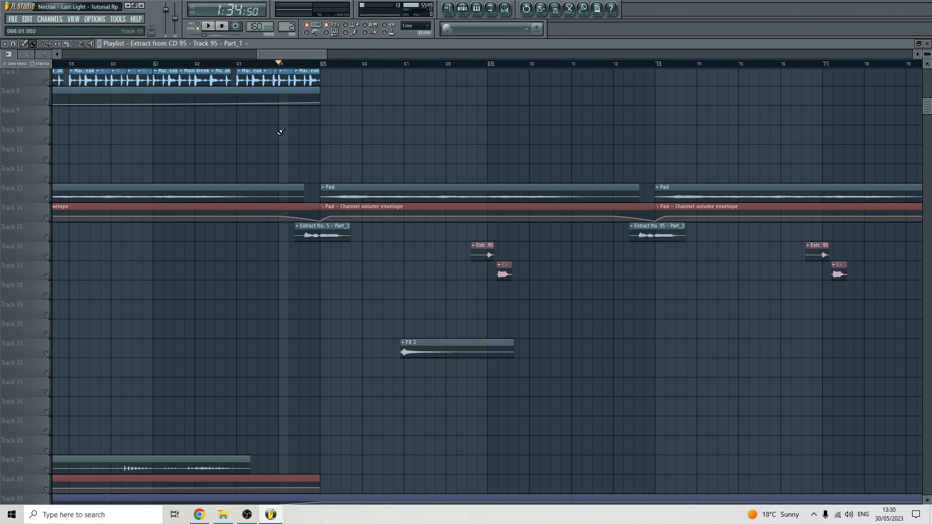
pyautogui.scroll(-2, 428, 245)
pyautogui.scroll(1, 412, 260)
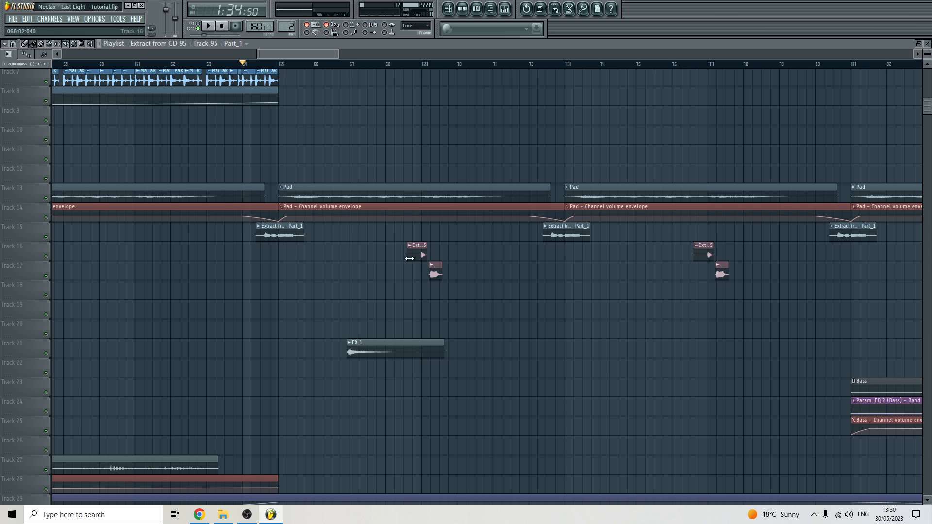
pyautogui.moveTo(400, 244); pyautogui.dragTo(438, 279)
pyautogui.click(465, 255)
pyautogui.rightClick(478, 259)
pyautogui.click(505, 8)
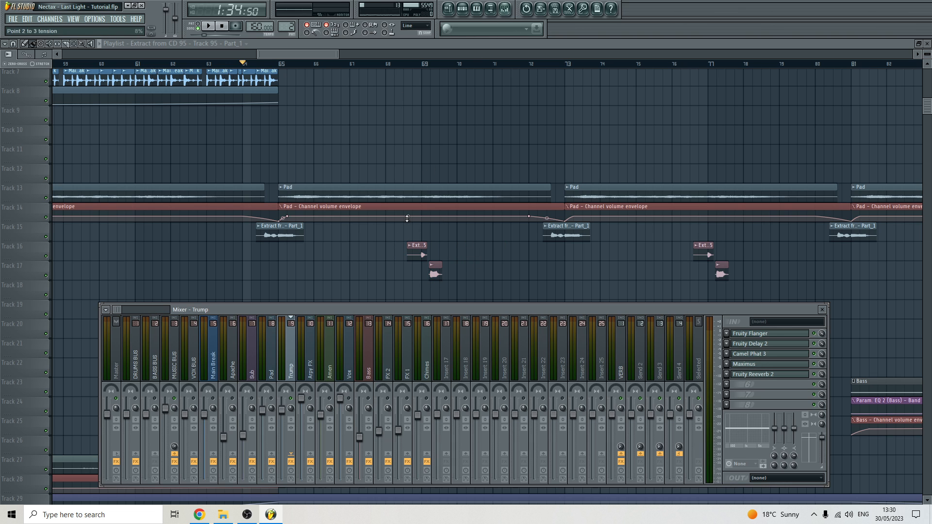
pyautogui.press('space')
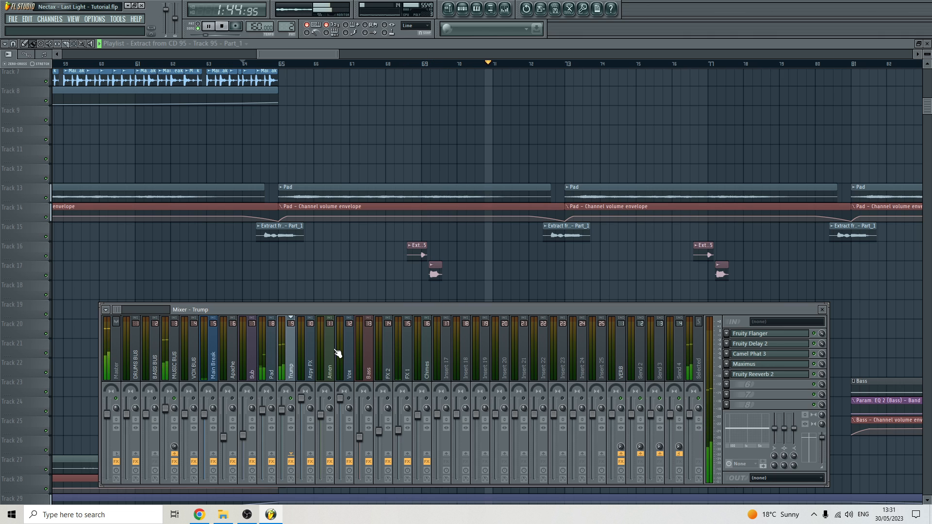
pyautogui.press('space')
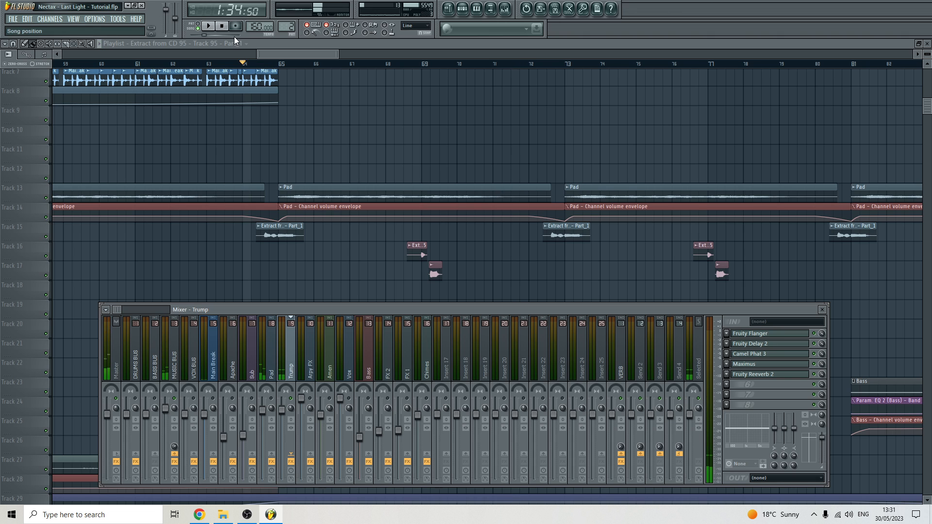
# Compare the Trump samples dry by bypassing that mixer track's effects during playback from bar 64, then re-enabling them
pyautogui.press('F9')
pyautogui.click(505, 8)
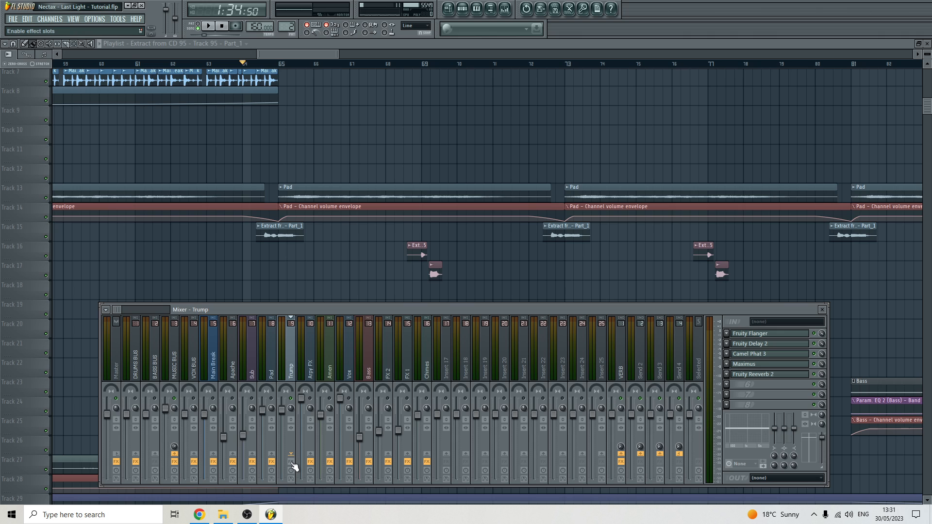
pyautogui.press('space')
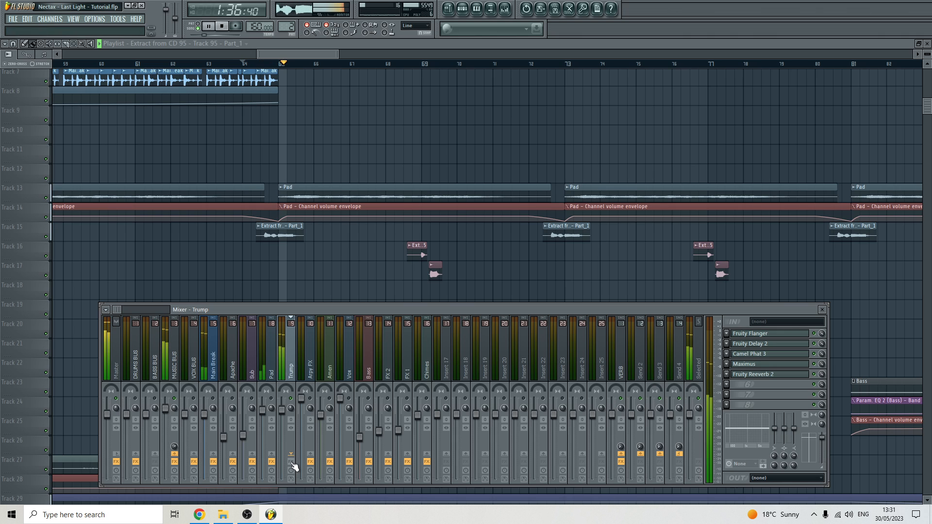
pyautogui.press('space')
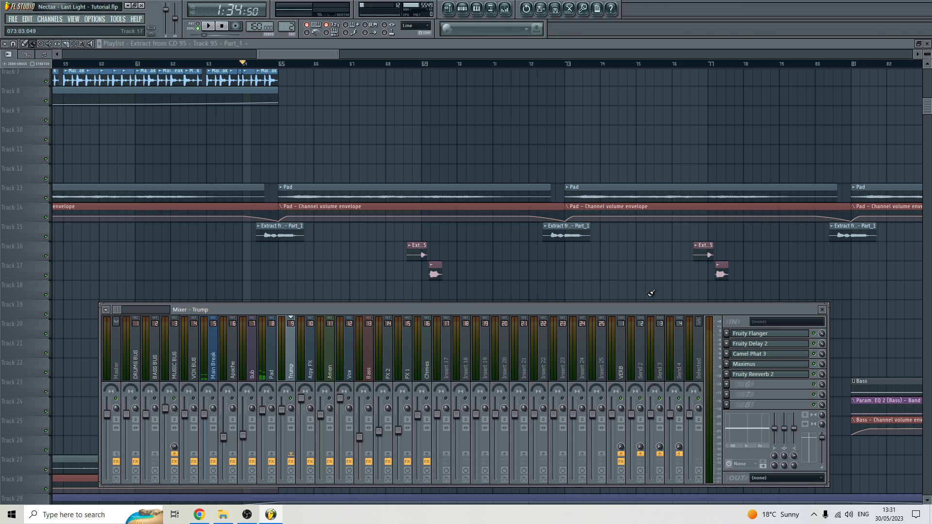
# Examine the Fruity Flanger settings on the Trump mixer track
pyautogui.click(800, 335)
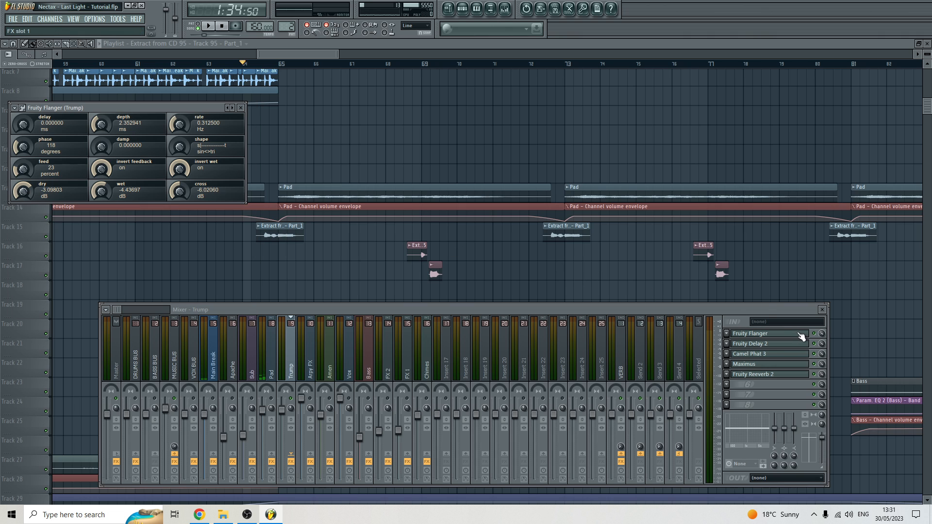
pyautogui.click(241, 107)
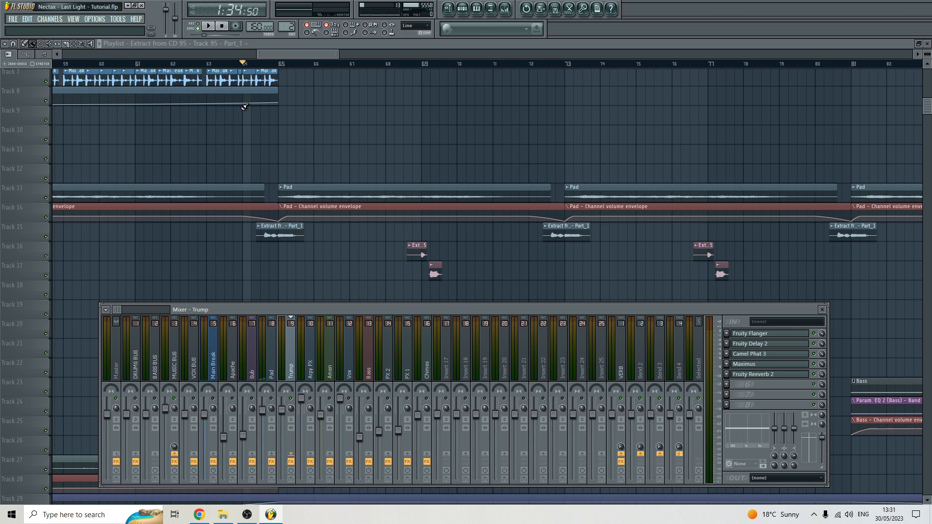
pyautogui.click(756, 333)
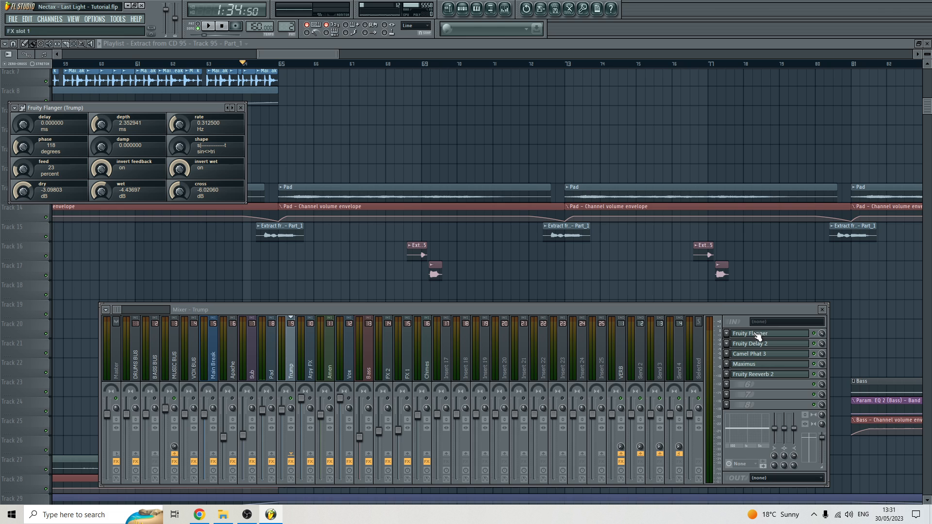
pyautogui.moveTo(146, 107); pyautogui.dragTo(628, 81)
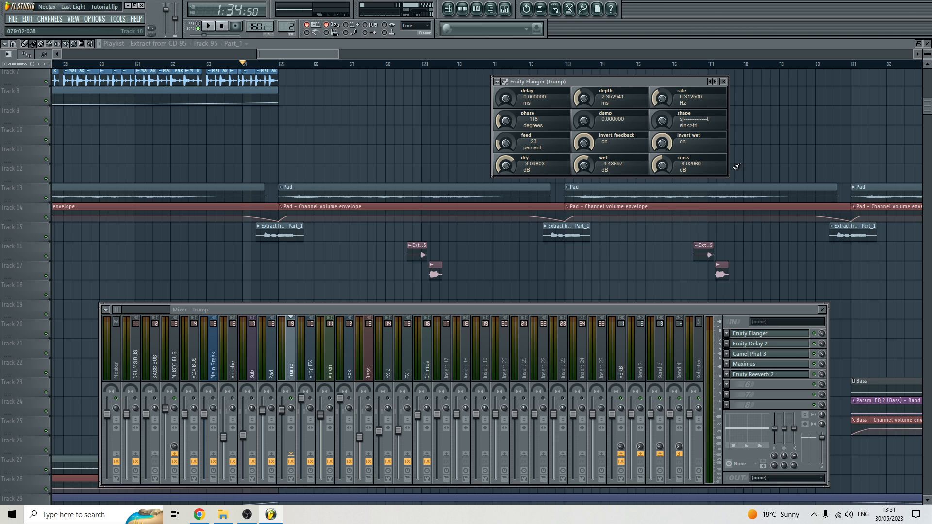
pyautogui.click(723, 82)
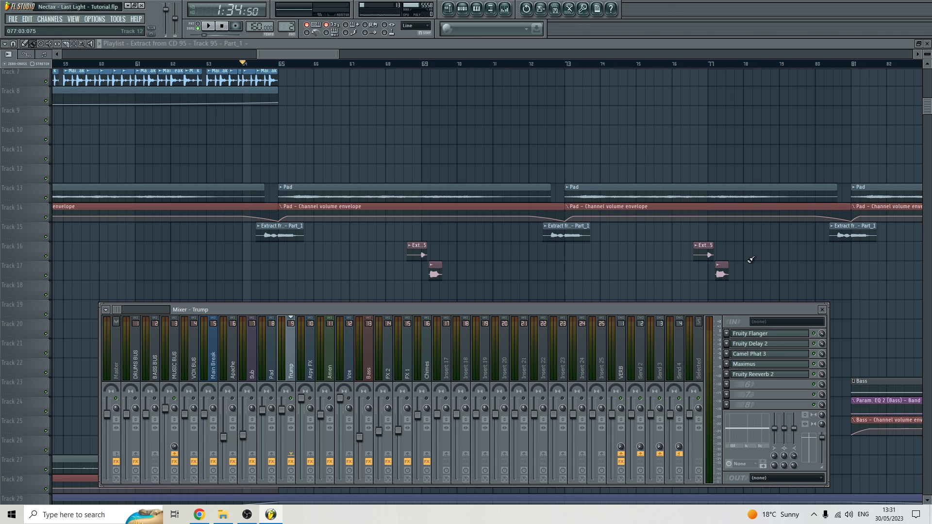
# Open the Fruity Delay 2 settings on the Trump mixer track for inspection
pyautogui.click(772, 349)
pyautogui.moveTo(100, 130); pyautogui.dragTo(471, 106)
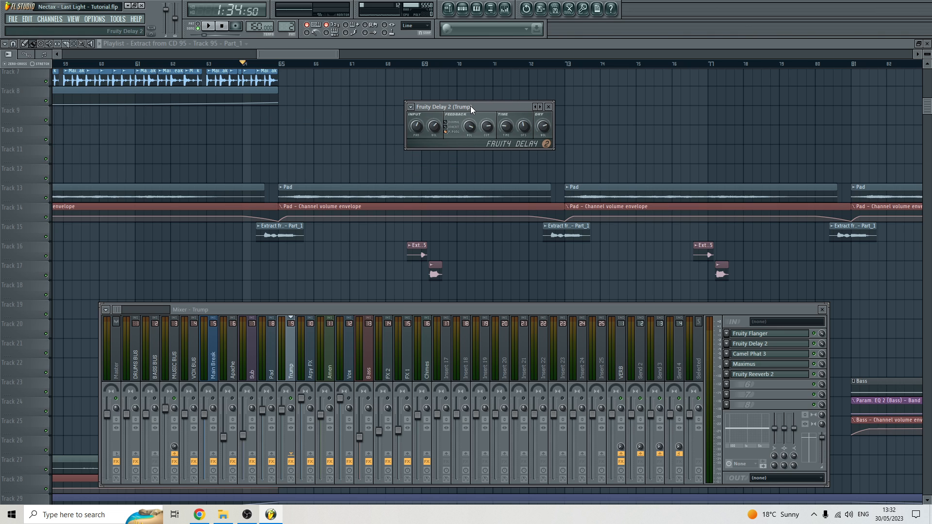
pyautogui.click(293, 52)
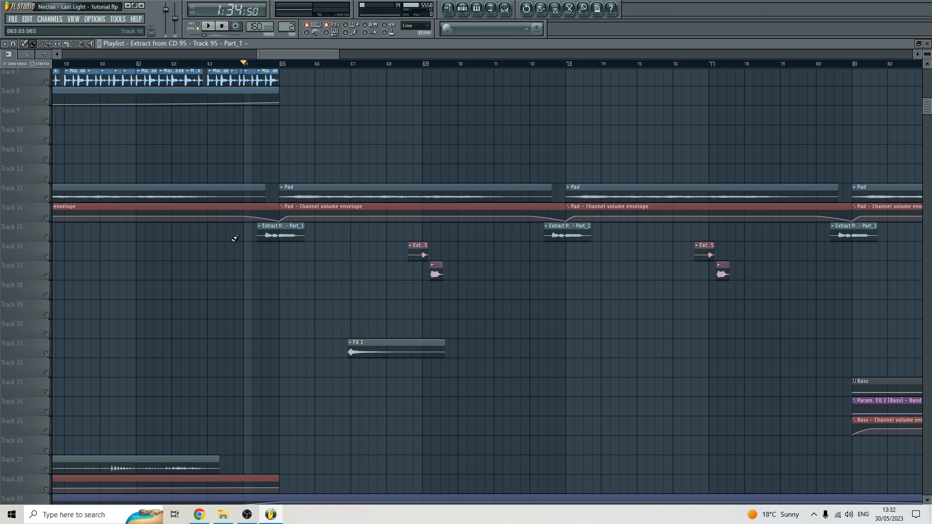
pyautogui.moveTo(235, 237); pyautogui.dragTo(489, 290)
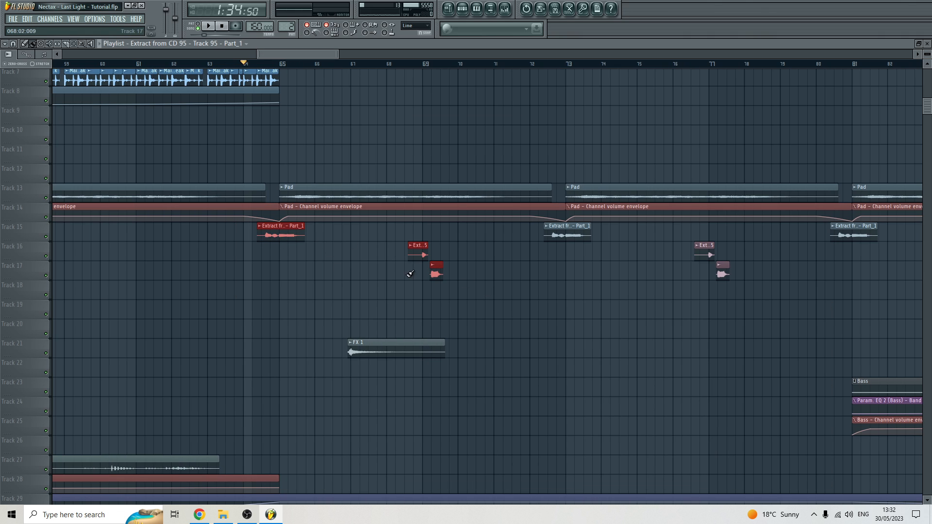
pyautogui.click(470, 272)
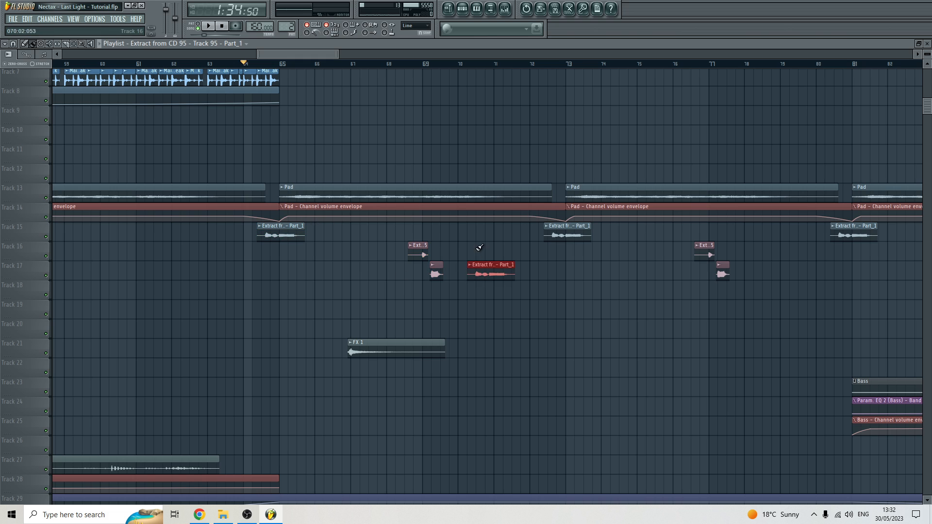
pyautogui.moveTo(239, 240); pyautogui.dragTo(606, 281)
pyautogui.click(524, 290)
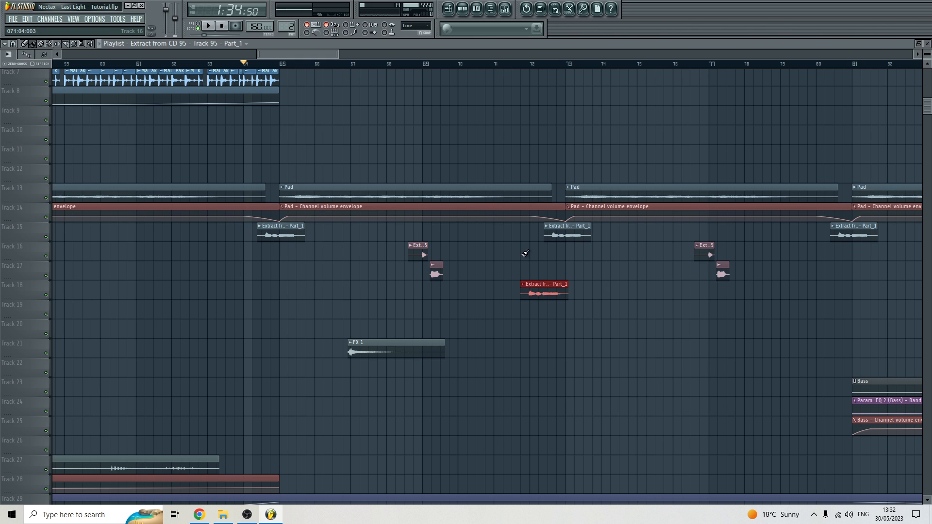
pyautogui.rightClick(540, 294)
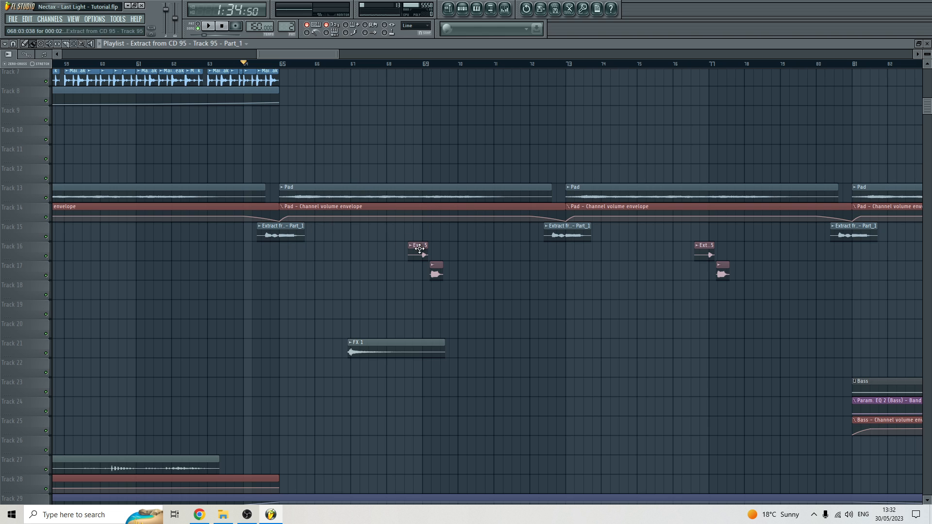
# Examine the Fruity Delay 2 and Camel Phat 3 settings on the Trump mixer track
pyautogui.click(508, 9)
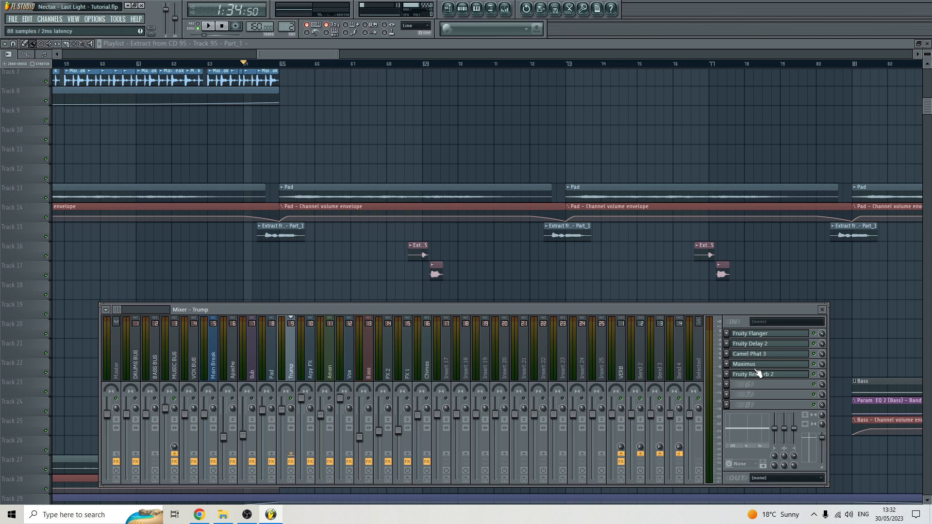
pyautogui.click(777, 346)
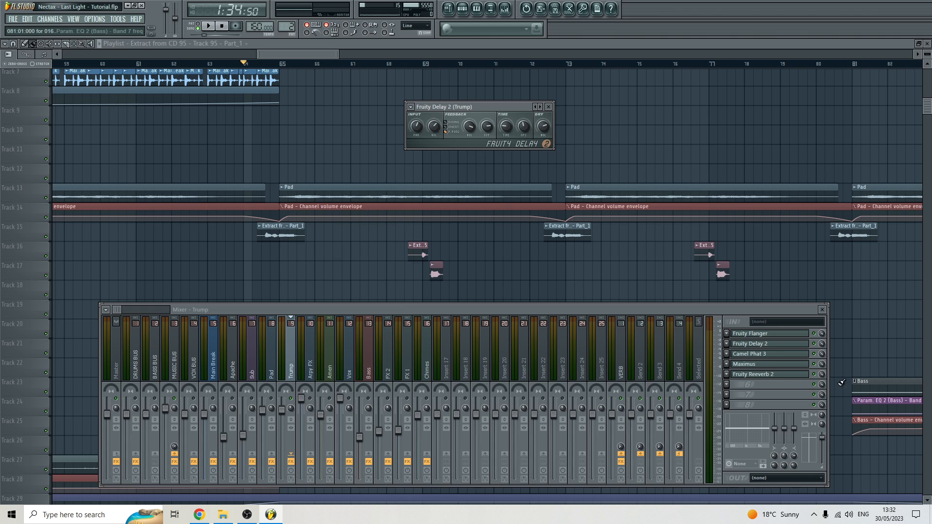
pyautogui.click(771, 356)
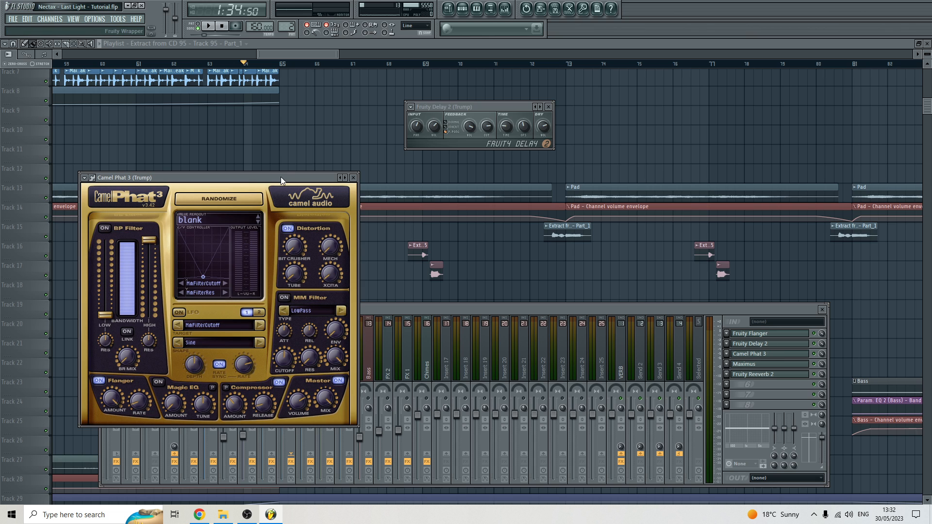
pyautogui.moveTo(281, 177); pyautogui.dragTo(328, 145)
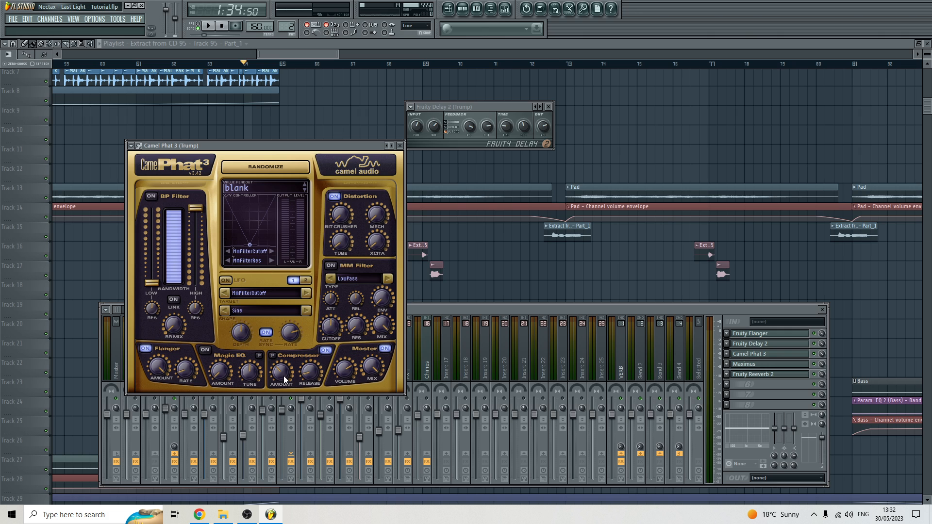
pyautogui.moveTo(360, 148); pyautogui.dragTo(354, 119)
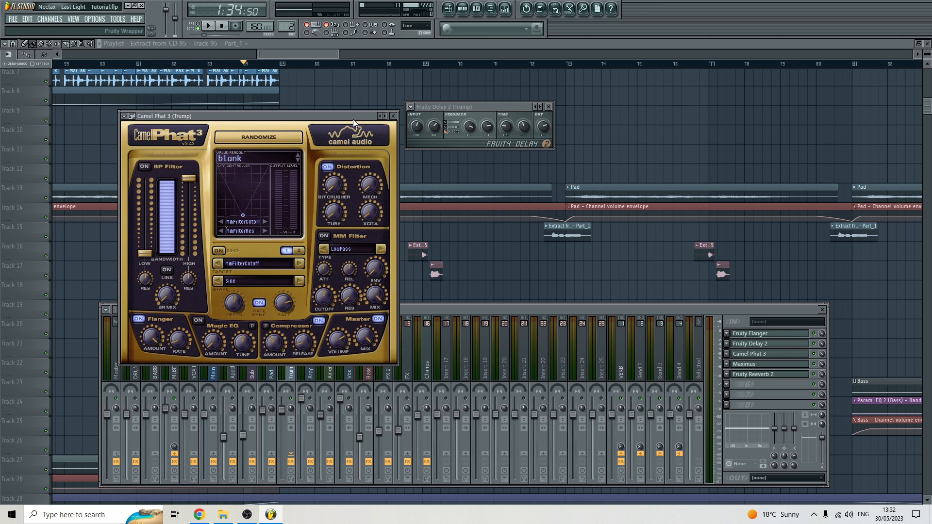
pyautogui.click(394, 116)
# Examine the Fruity Reeverb 2 settings on the Trump mixer track and close all open windows
pyautogui.click(746, 375)
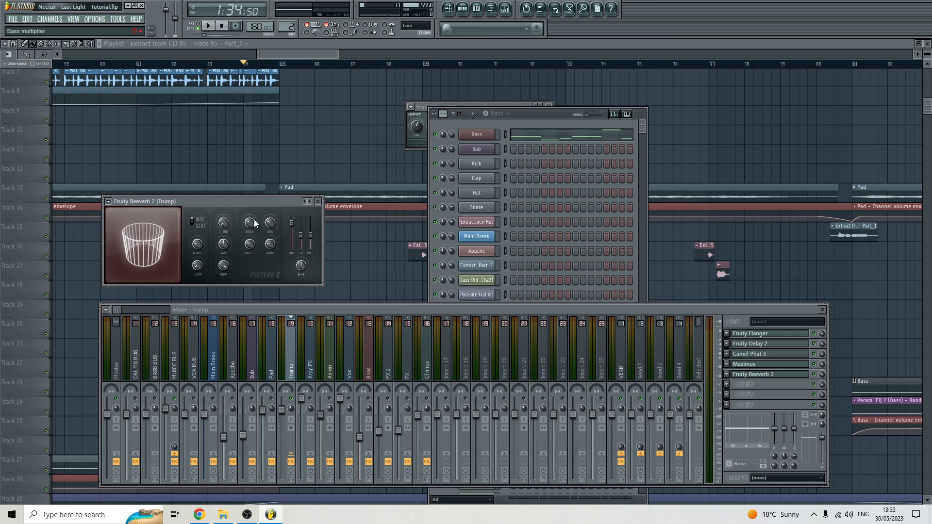
pyautogui.moveTo(227, 202); pyautogui.dragTo(221, 152)
pyautogui.press('F12')
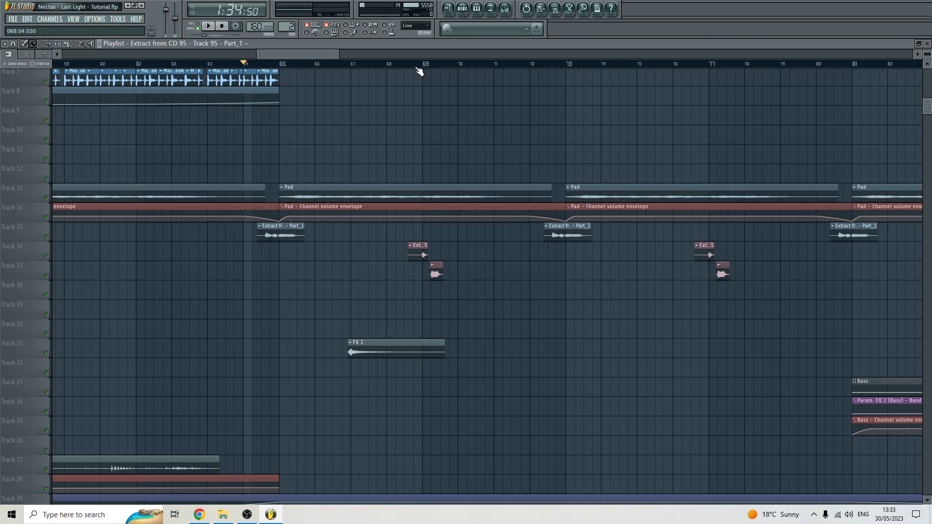
# Play the short sample clips on Tracks 16 and 17 from just before bar 69, then stop playback
pyautogui.click(409, 64)
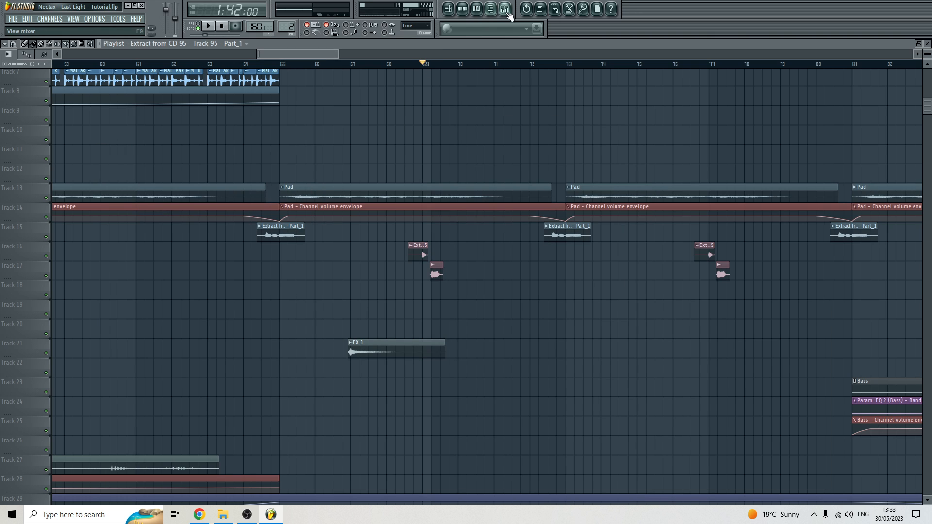
pyautogui.press('F9')
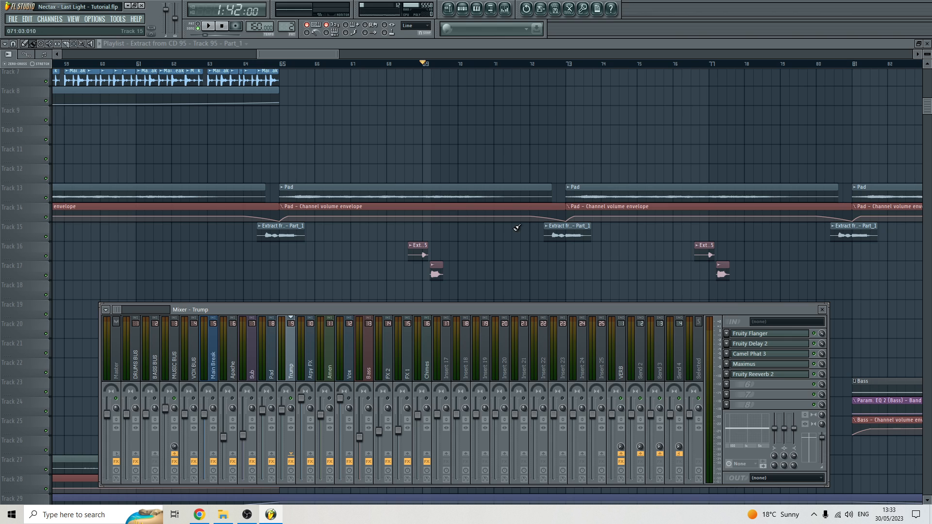
pyautogui.press('F9')
pyautogui.click(421, 65)
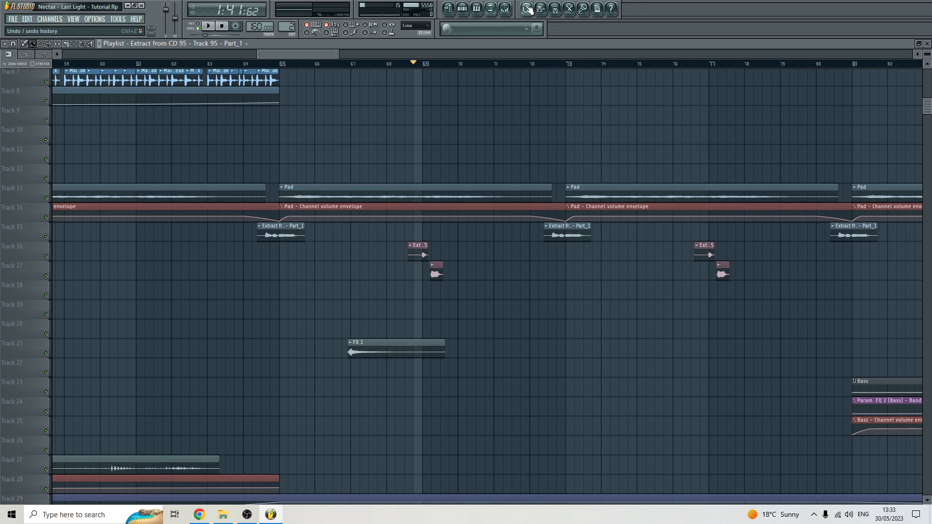
pyautogui.press('space')
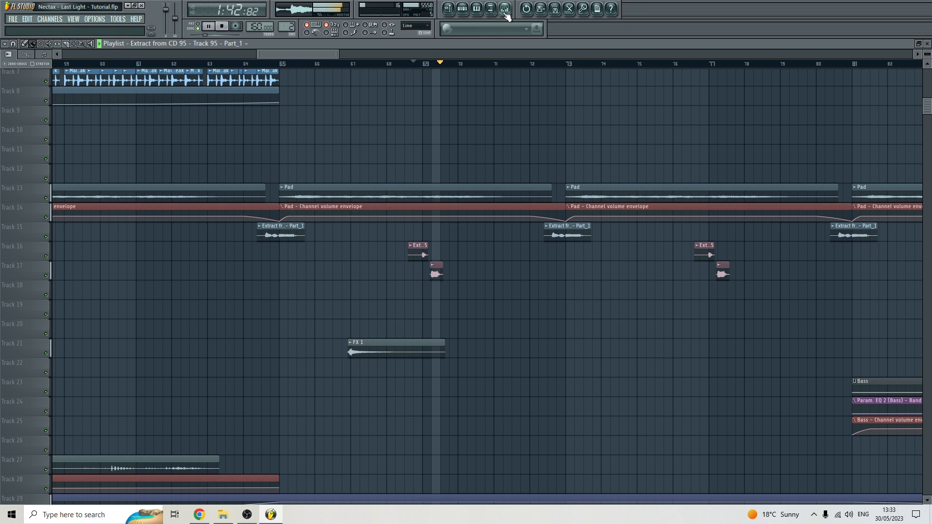
pyautogui.scroll(-3, 446, 135)
pyautogui.scroll(-2, 445, 135)
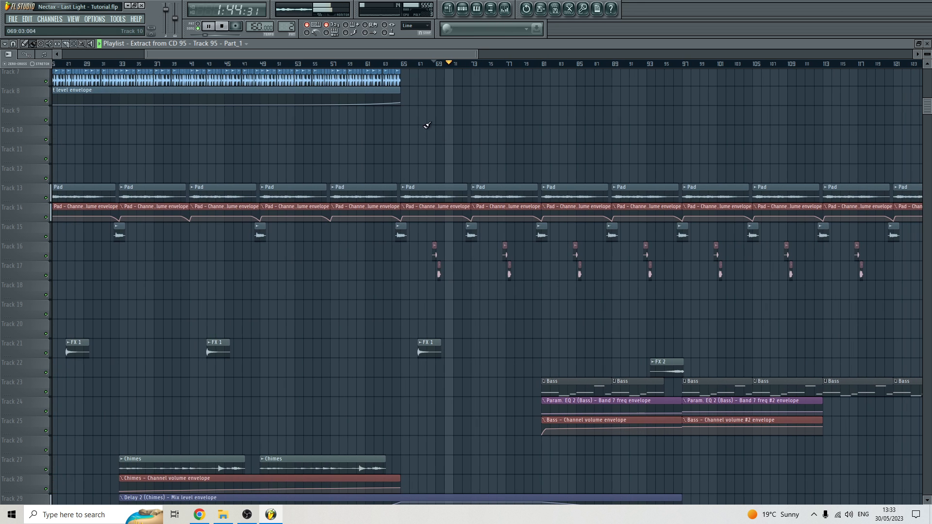
pyautogui.click(222, 26)
# Return the playhead to the start of the song and show the whole arrangement
pyautogui.scroll(-5, 355, 131)
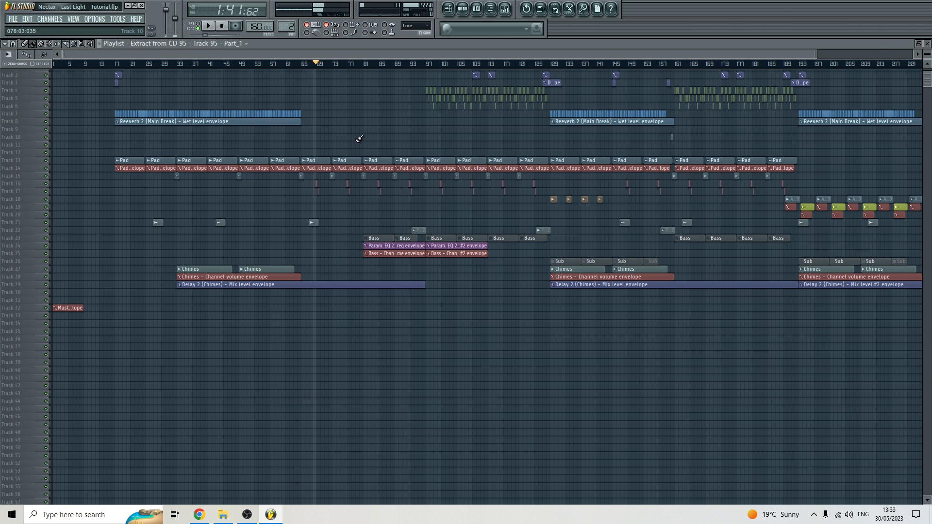
pyautogui.click(117, 64)
pyautogui.click(222, 27)
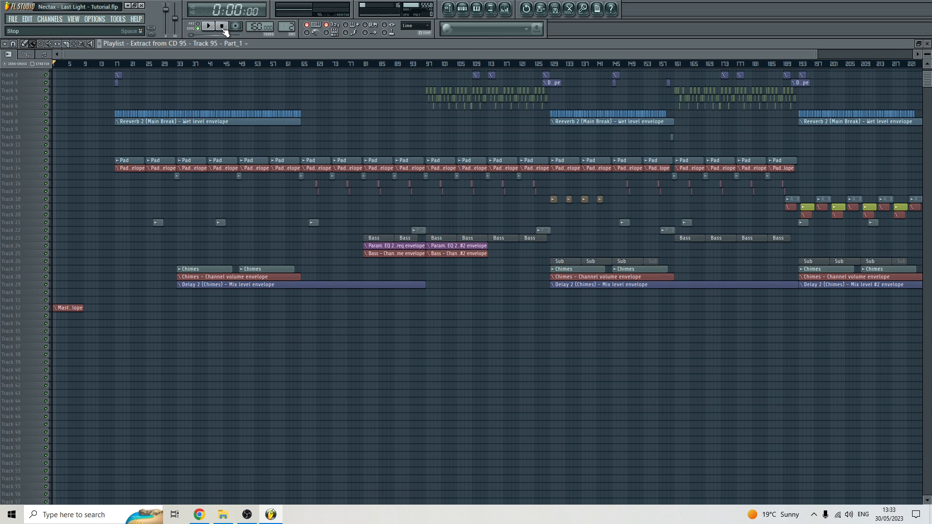
pyautogui.scroll(1, 451, 153)
pyautogui.scroll(-1, 451, 153)
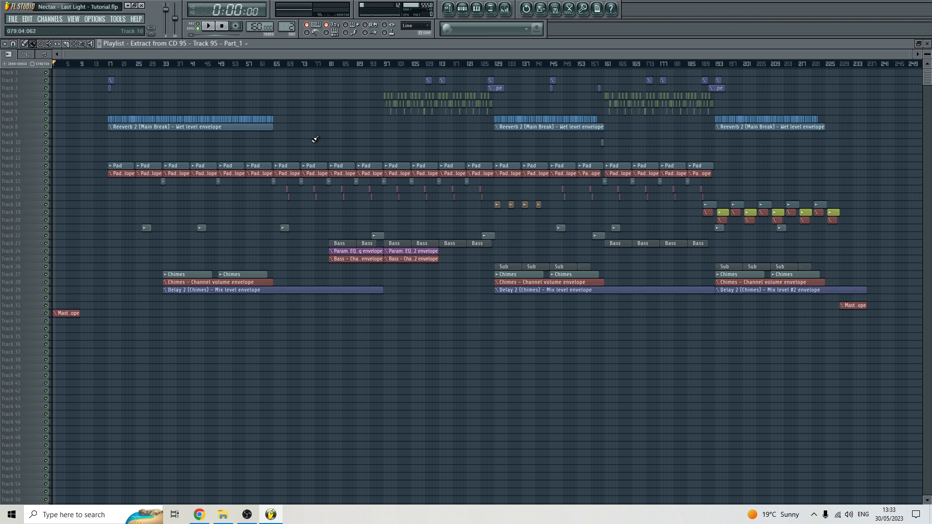
# Examine how the Trump sample clips on Track 15 are spaced between bar 33 and bar 125
pyautogui.keyDown('alt'); pyautogui.scroll(3, 313, 140); pyautogui.keyUp('alt')
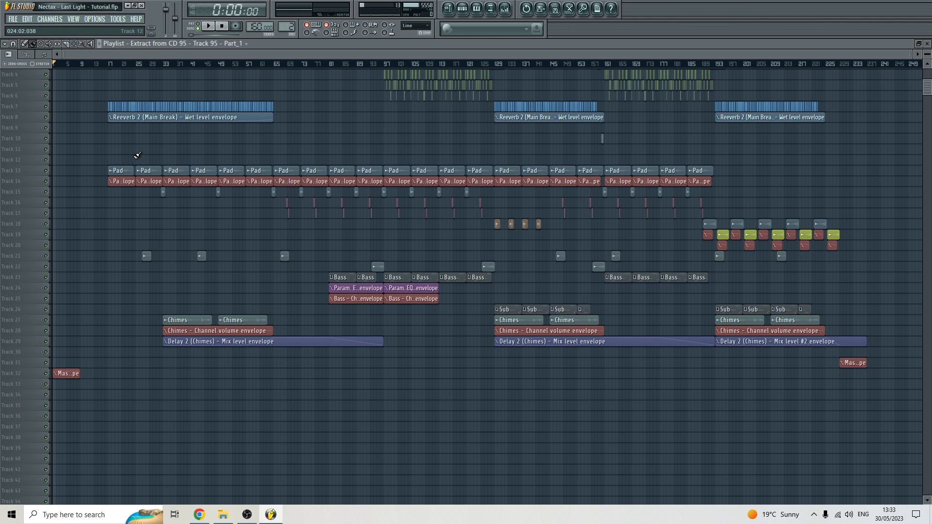
pyautogui.keyDown('alt'); pyautogui.scroll(2, 139, 155); pyautogui.keyUp('alt')
pyautogui.keyDown('ctrl'); pyautogui.scroll(3, 139, 202); pyautogui.keyUp('ctrl')
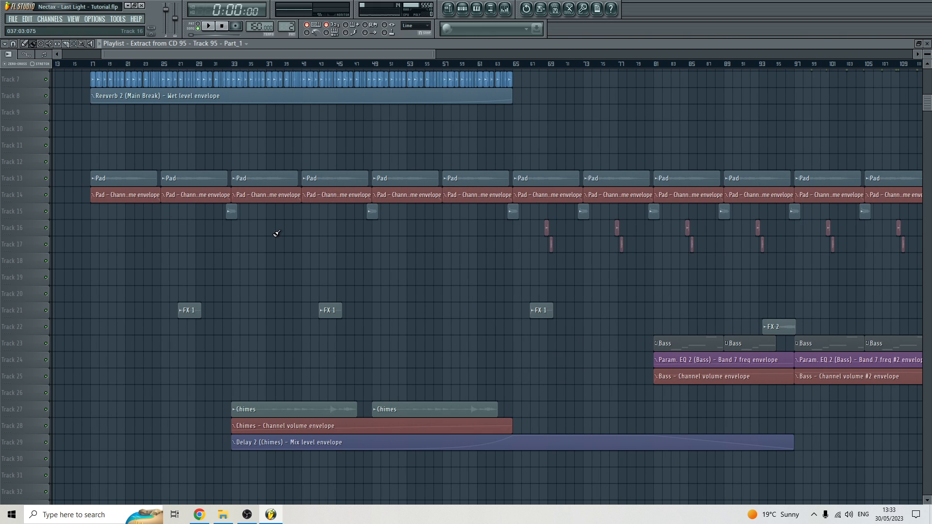
pyautogui.moveTo(276, 233)
pyautogui.keyDown('ctrl'); pyautogui.mouseDown()
pyautogui.moveTo(290, 225)
pyautogui.moveTo(277, 233)
pyautogui.mouseUp(); pyautogui.keyUp('ctrl')
pyautogui.keyDown('ctrl'); pyautogui.scroll(-3, 277, 233); pyautogui.keyUp('ctrl')
pyautogui.keyDown('ctrl'); pyautogui.scroll(2, 196, 212); pyautogui.keyUp('ctrl')
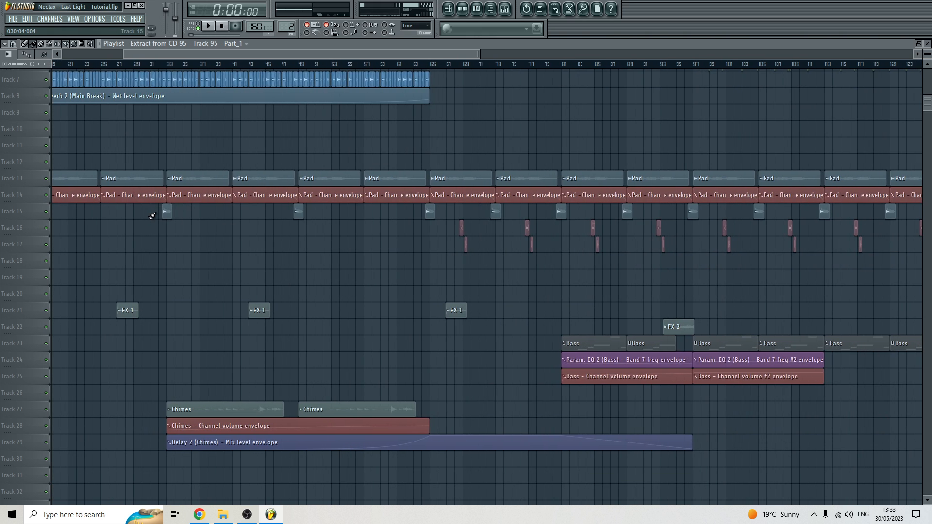
pyautogui.keyDown('alt'); pyautogui.scroll(1, 152, 216); pyautogui.keyUp('alt')
pyautogui.keyDown('ctrl'); pyautogui.scroll(-2, 171, 223); pyautogui.keyUp('ctrl')
pyautogui.keyDown('ctrl'); pyautogui.scroll(-1, 306, 212); pyautogui.keyUp('ctrl')
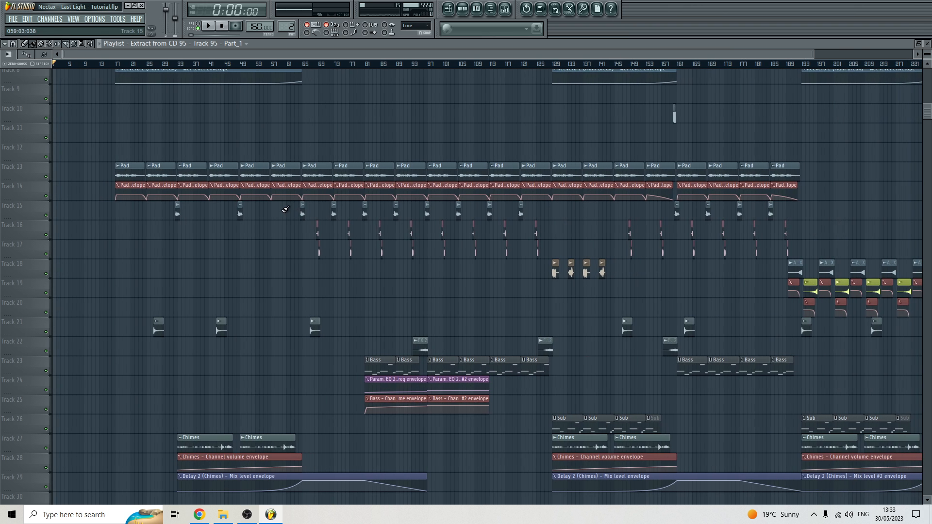
pyautogui.keyDown('ctrl'); pyautogui.moveTo(285, 208); pyautogui.dragTo(548, 244); pyautogui.keyUp('ctrl')
pyautogui.scroll(2, 327, 209)
pyautogui.click(372, 291)
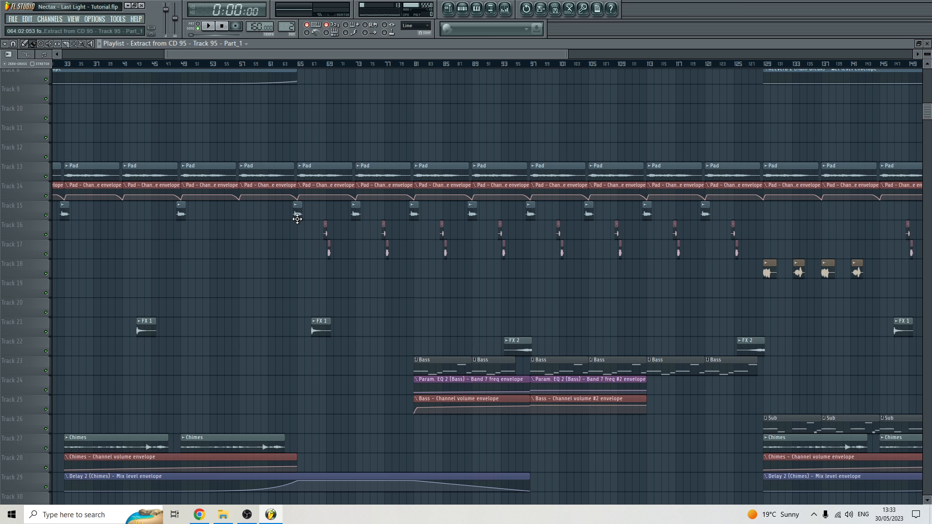
pyautogui.scroll(-2, 430, 243)
pyautogui.scroll(2, 356, 227)
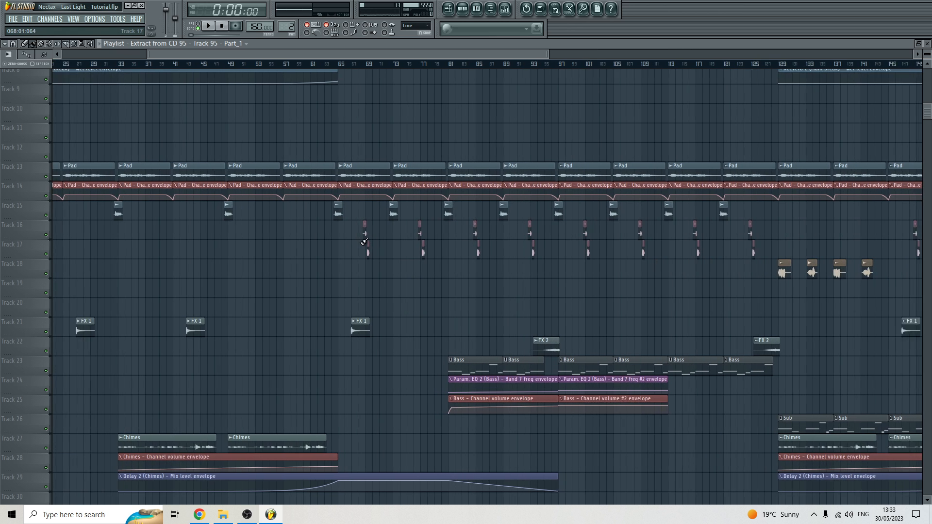
# Examine where the short sample clips on Tracks 16 and 17 come in relative to the intro section
pyautogui.keyDown('ctrl'); pyautogui.moveTo(349, 228); pyautogui.dragTo(387, 253); pyautogui.keyUp('ctrl')
pyautogui.scroll(-2, 409, 239)
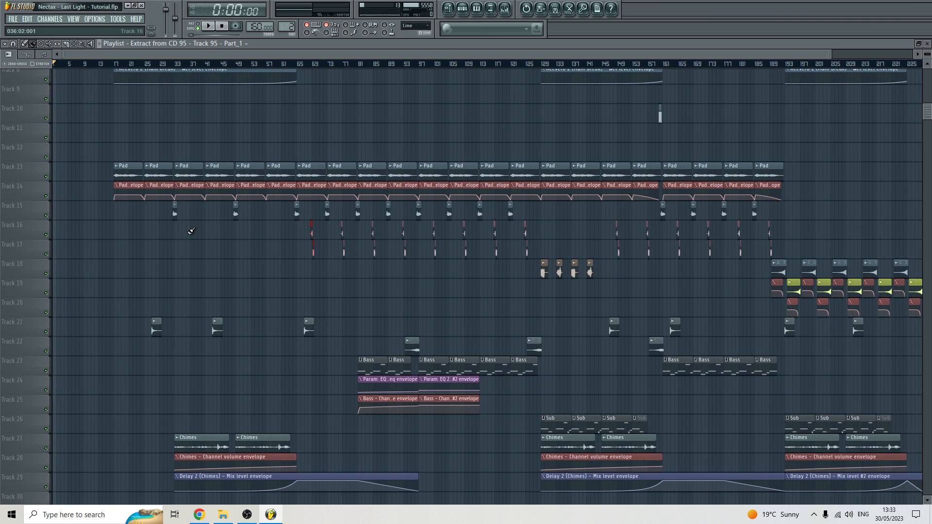
pyautogui.scroll(2, 190, 232)
pyautogui.click(212, 249)
pyautogui.rightClick(212, 248)
pyautogui.scroll(-2, 187, 261)
pyautogui.scroll(2, 115, 237)
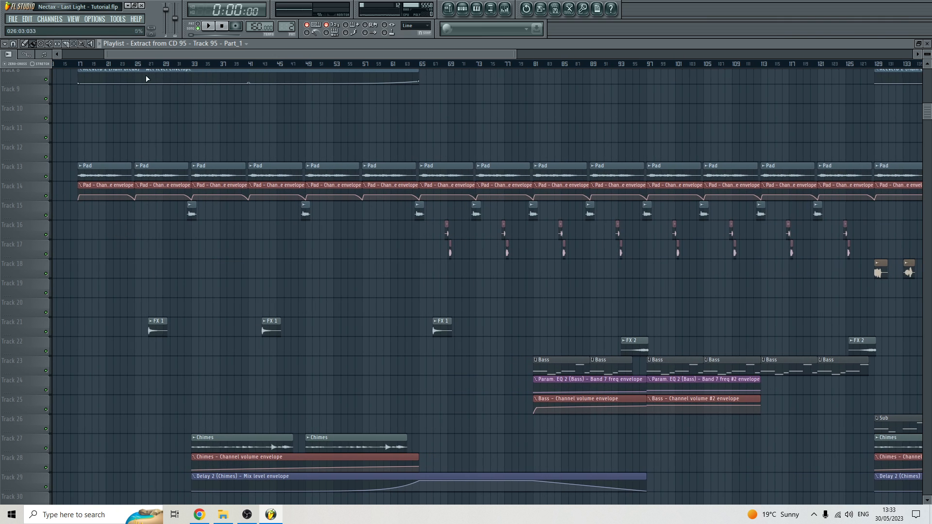
# Look over the Main Break clips and their Reeverb 2 envelope on Tracks 7 and 8 from bar 17
pyautogui.moveTo(168, 56); pyautogui.dragTo(161, 56)
pyautogui.scroll(1, 151, 124)
pyautogui.scroll(-2, 157, 143)
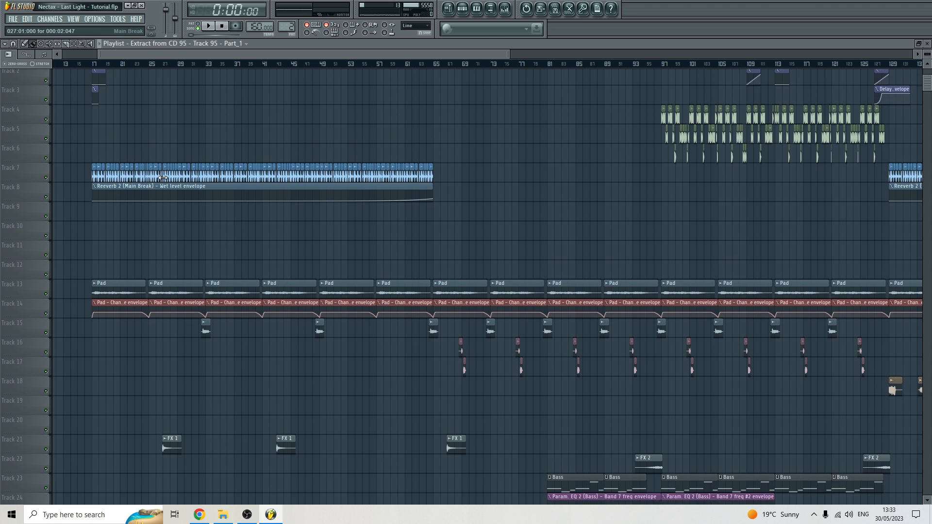
pyautogui.scroll(4, 212, 204)
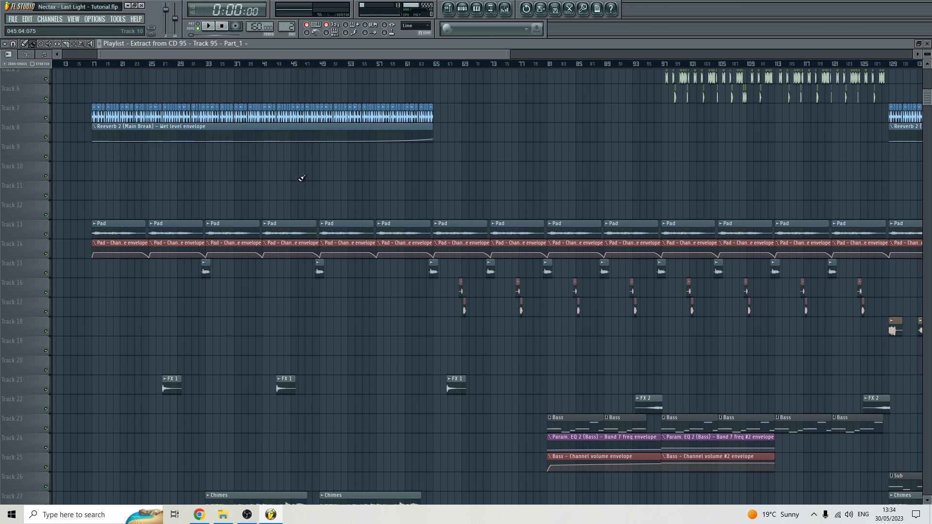
# Trim the start of the first Track 15 sample clip to bar 33, play it from there, and undo the trim
pyautogui.scroll(5, 204, 269)
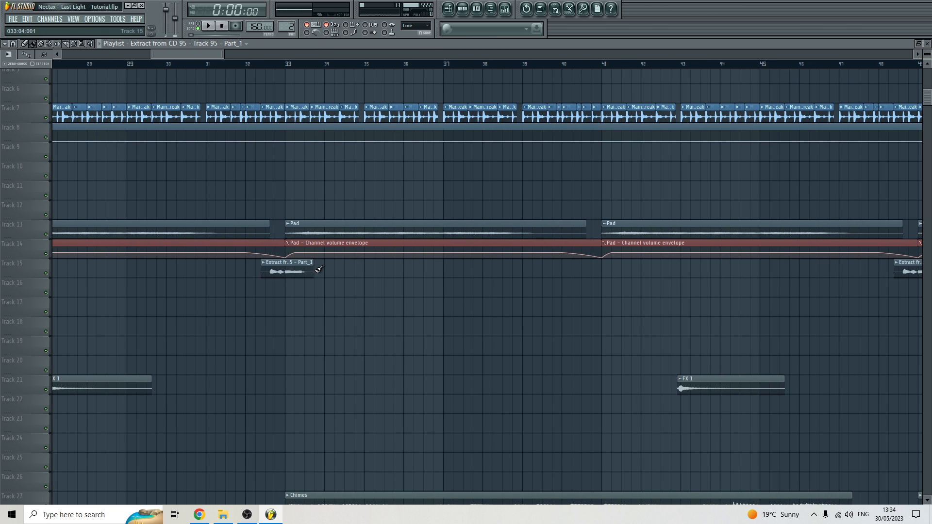
pyautogui.moveTo(262, 271); pyautogui.dragTo(284, 277)
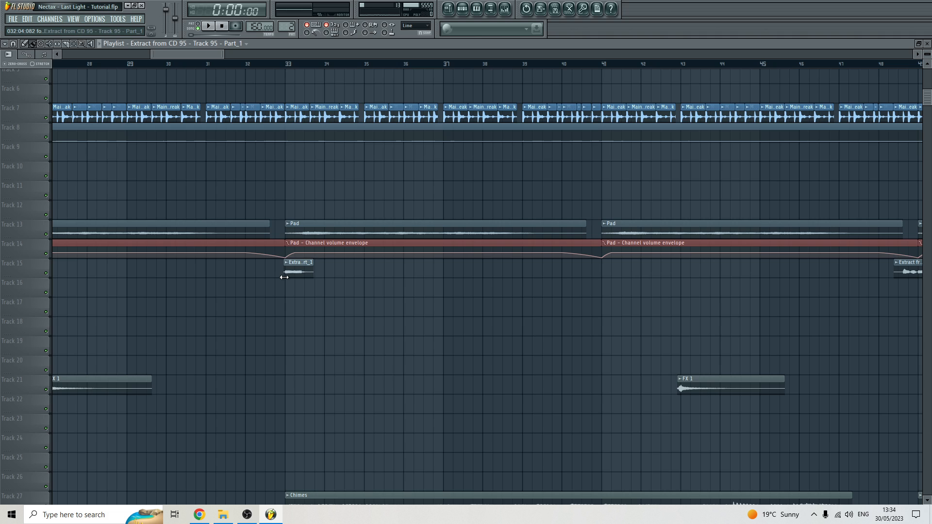
pyautogui.click(288, 66)
pyautogui.press('space')
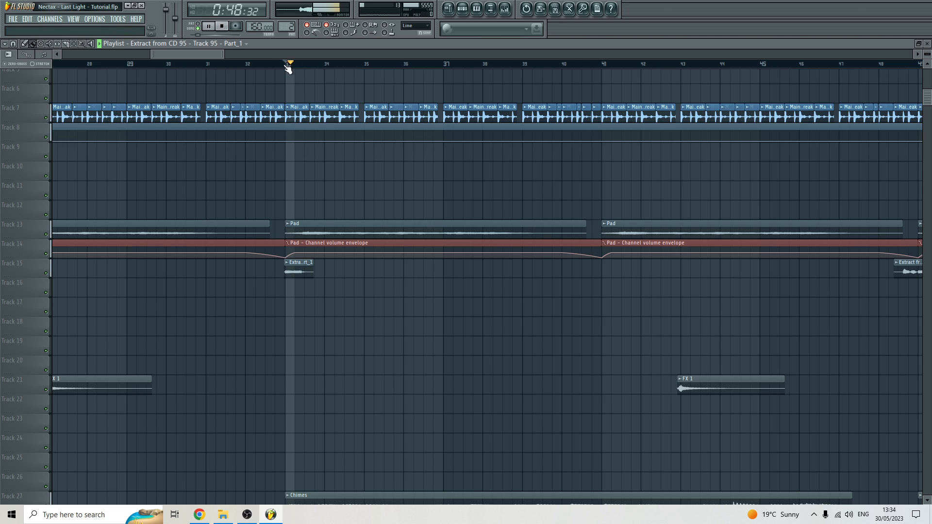
pyautogui.press('space')
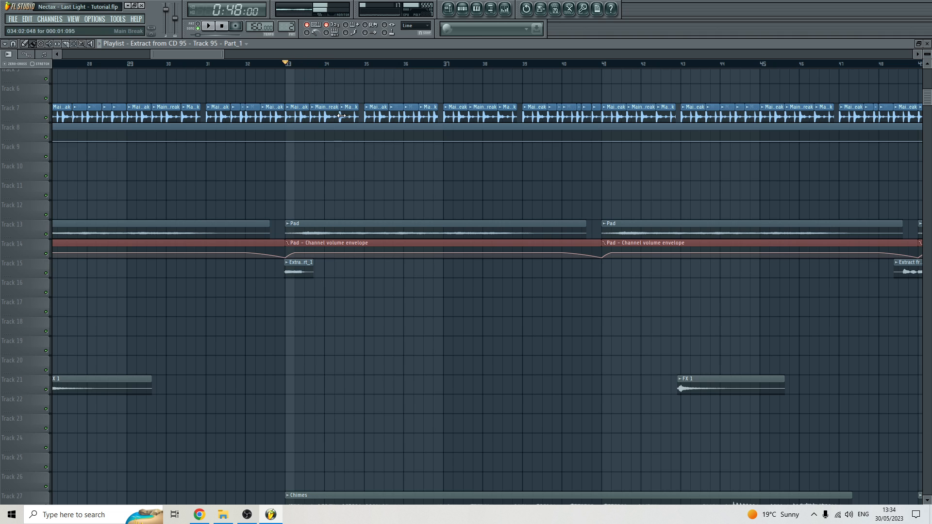
pyautogui.hotkey('ctrl', 'z')
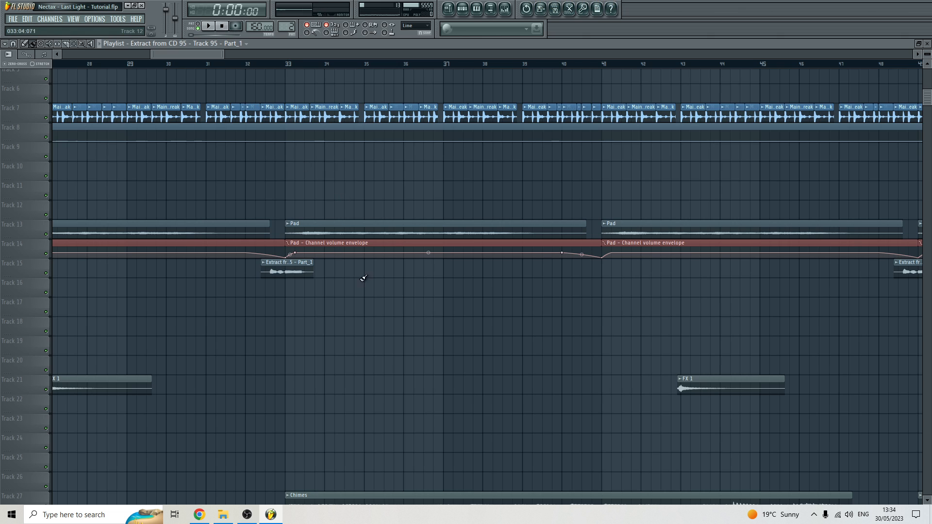
# Trim the end of the first Track 15 sample clip to bar 33, play it from the clip's start, and undo the trim
pyautogui.click(372, 302)
pyautogui.rightClick(373, 297)
pyautogui.moveTo(313, 270); pyautogui.dragTo(285, 269)
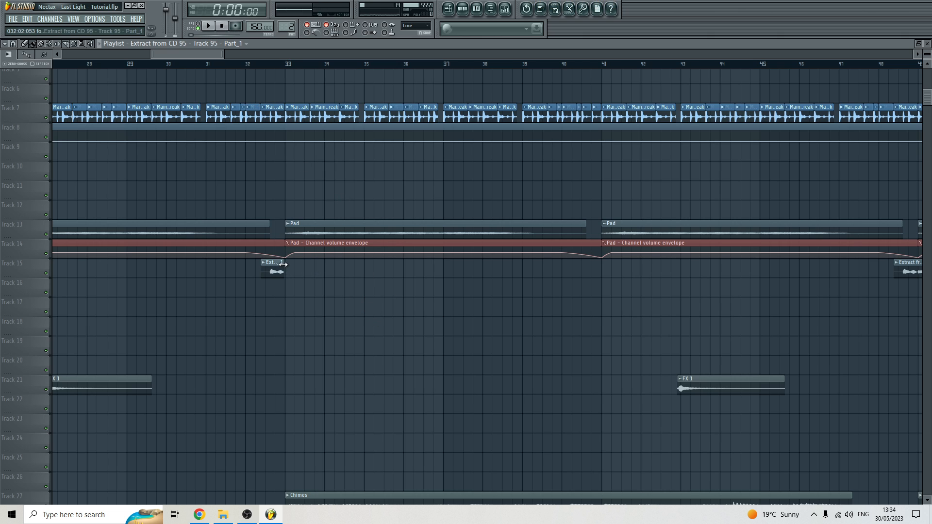
pyautogui.click(265, 65)
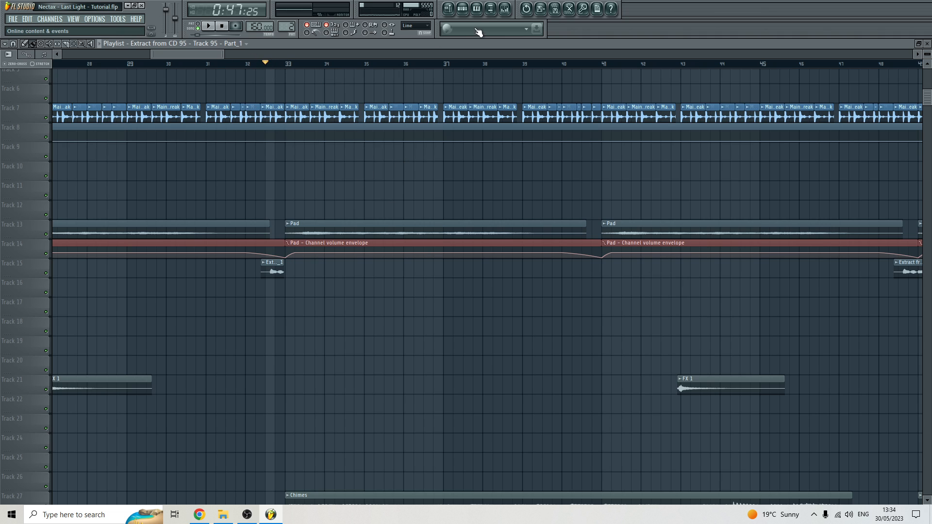
pyautogui.press('space')
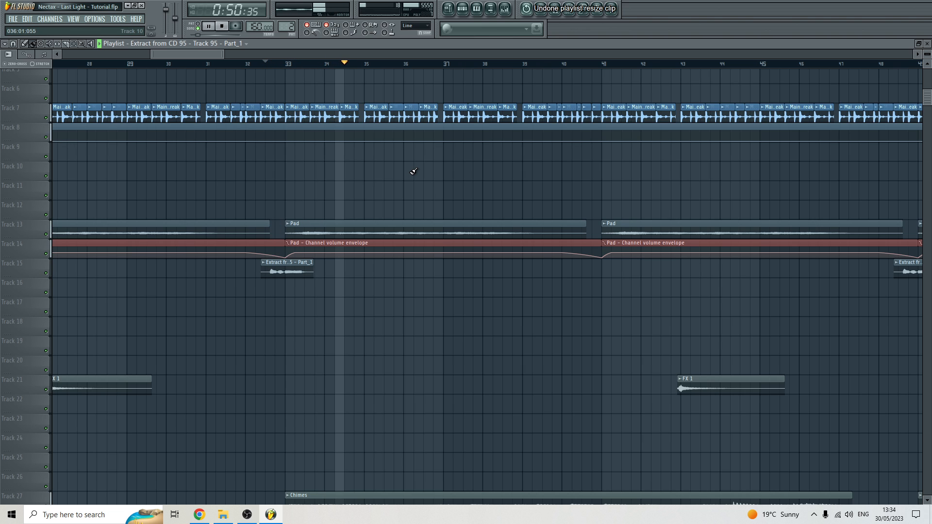
pyautogui.scroll(-3, 410, 172)
pyautogui.click(226, 27)
pyautogui.click(226, 27)
# Examine how the sample clips on Tracks 15, 16 and 17 are spread across the whole arrangement
pyautogui.scroll(-5, 257, 190)
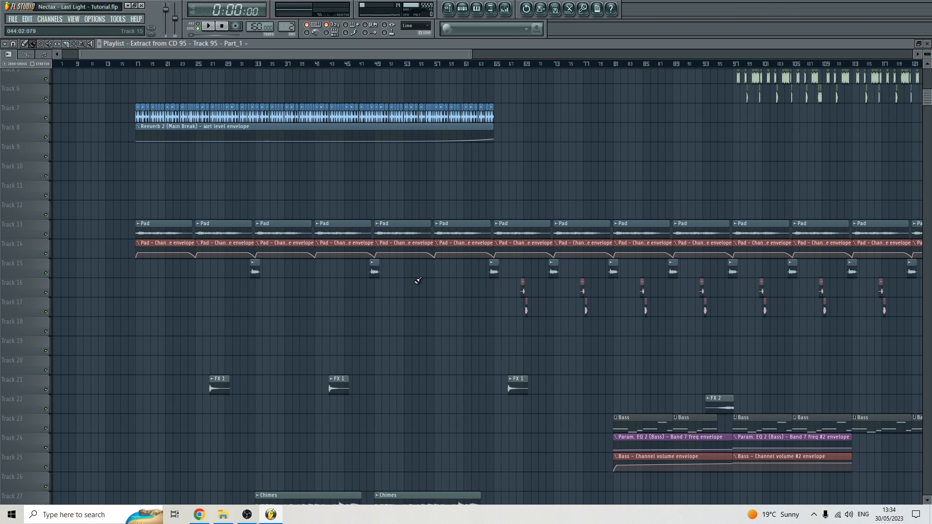
pyautogui.scroll(-4, 418, 281)
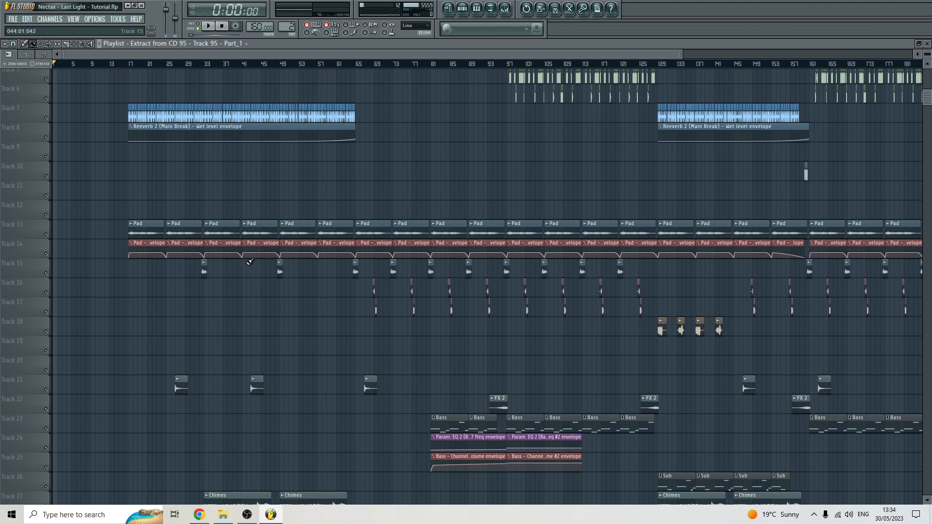
pyautogui.scroll(-2, 358, 301)
pyautogui.moveTo(267, 279); pyautogui.dragTo(785, 309)
pyautogui.click(565, 288)
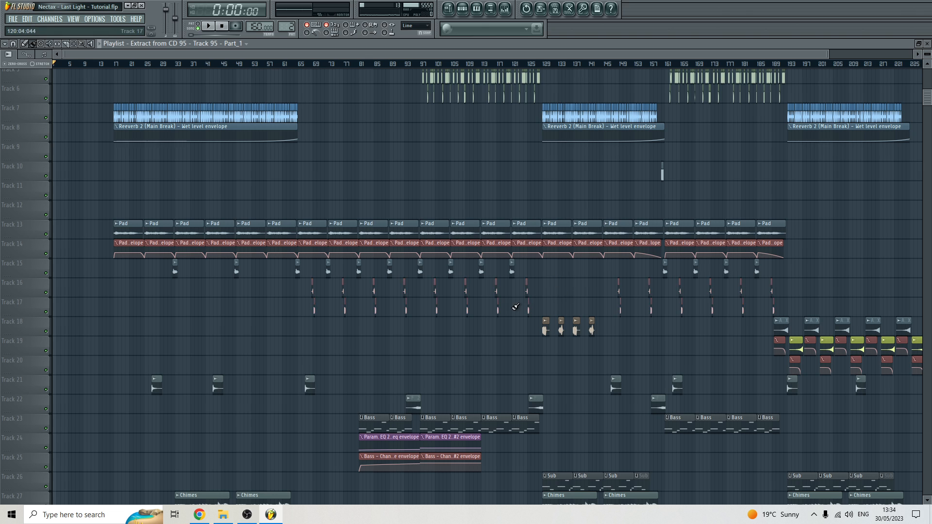
pyautogui.scroll(-3, 515, 307)
pyautogui.scroll(-2, 383, 234)
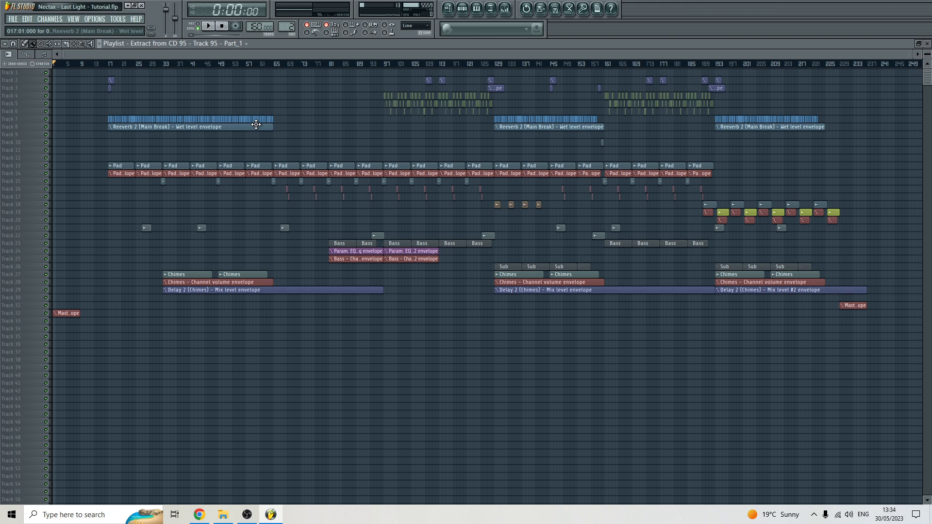
# Open the channel settings of the first Pad clip on Track 13 and bring up its mixer track
pyautogui.scroll(4, 211, 165)
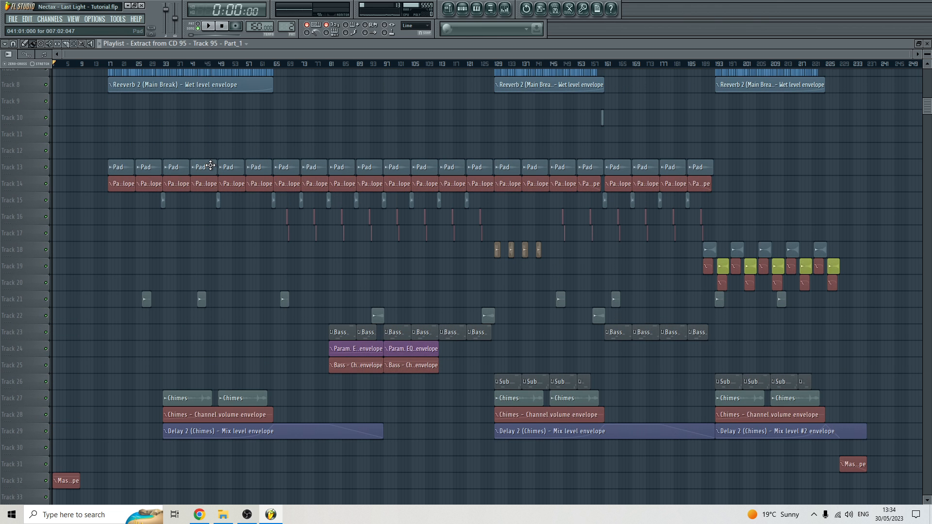
pyautogui.scroll(4, 210, 165)
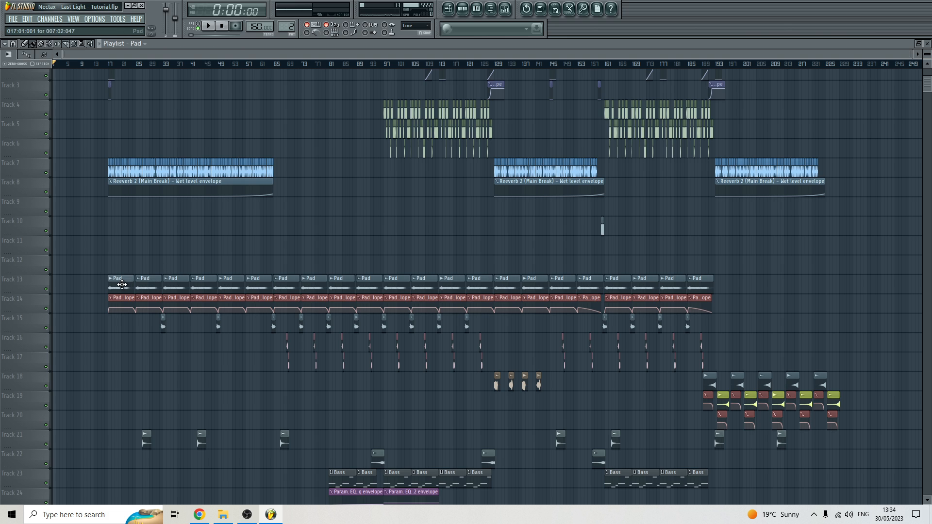
pyautogui.doubleClick(119, 279)
pyautogui.click(649, 234)
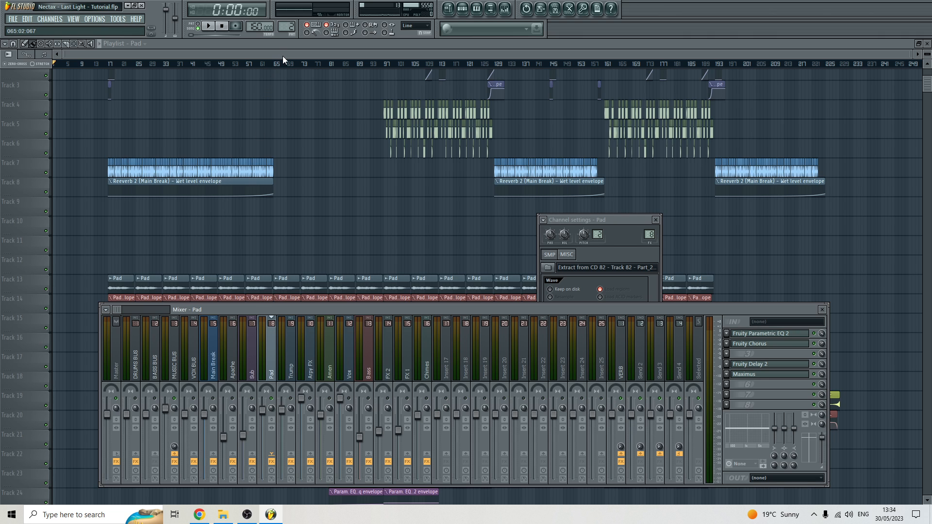
# Play the arrangement from bar 17 with the mixer showing to hear the Pad, and reset the playhead to bar 17
pyautogui.press('F12')
pyautogui.click(109, 66)
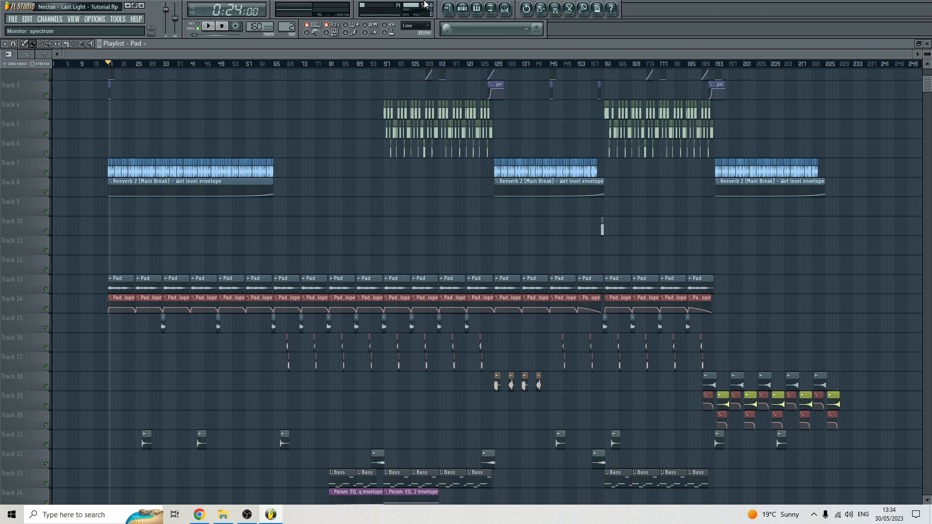
pyautogui.click(505, 10)
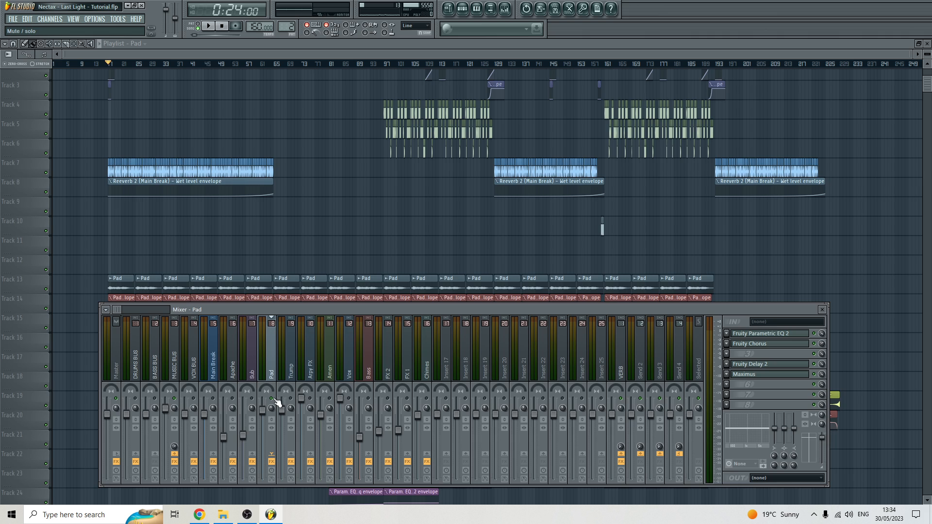
pyautogui.press('space')
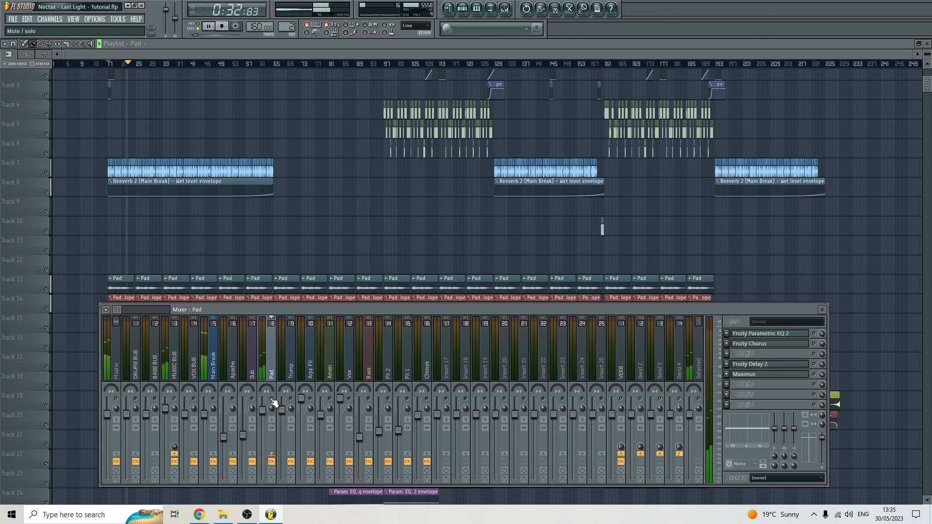
pyautogui.press('space')
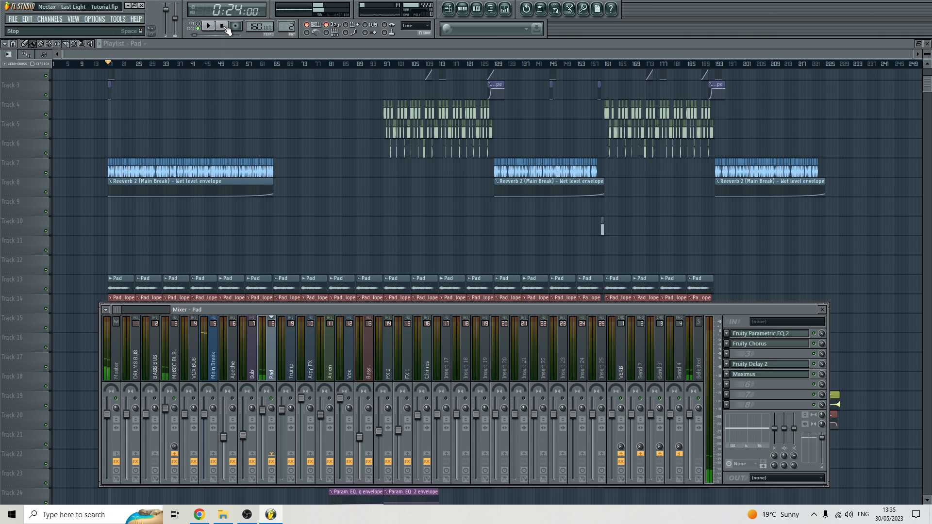
pyautogui.click(221, 26)
pyautogui.click(110, 65)
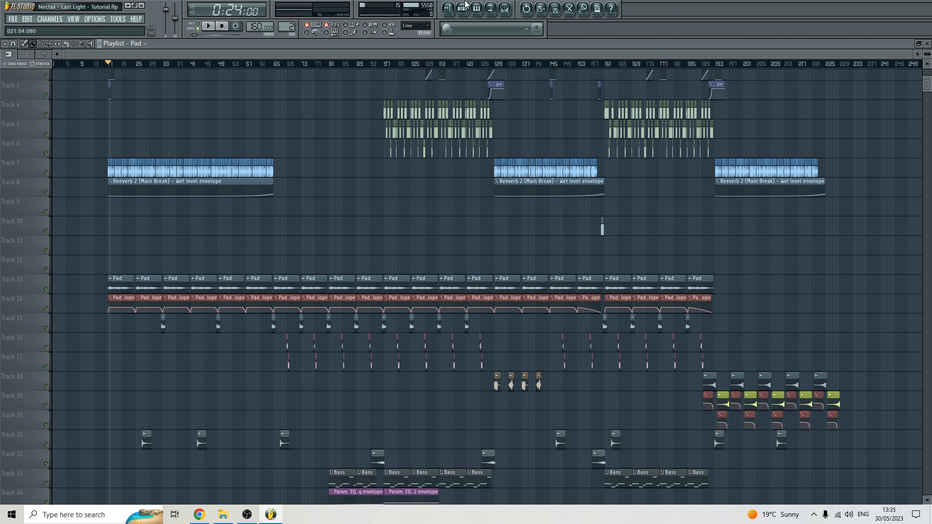
# Reopen the mixer, move it clear of the Pad clips, and inspect the Pad track's Fruity Parametric EQ 2 curve
pyautogui.click(505, 9)
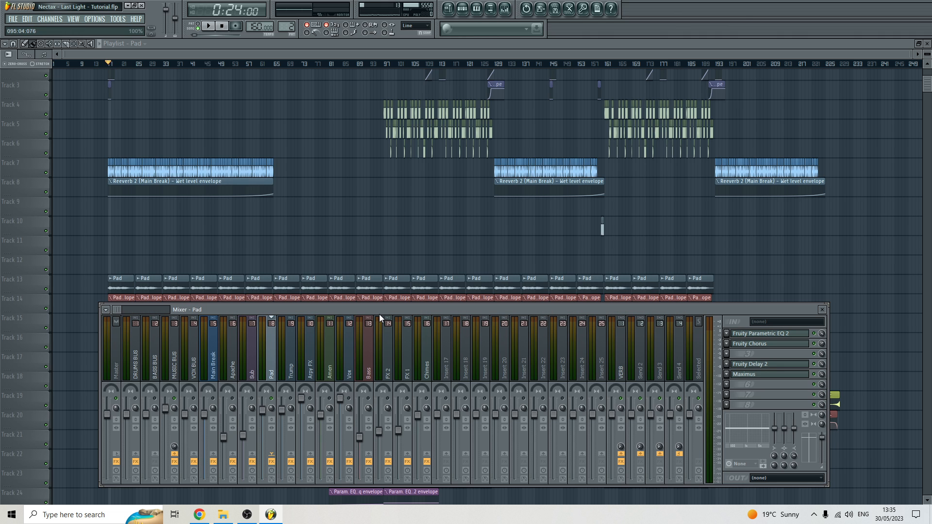
pyautogui.moveTo(380, 311); pyautogui.dragTo(335, 323)
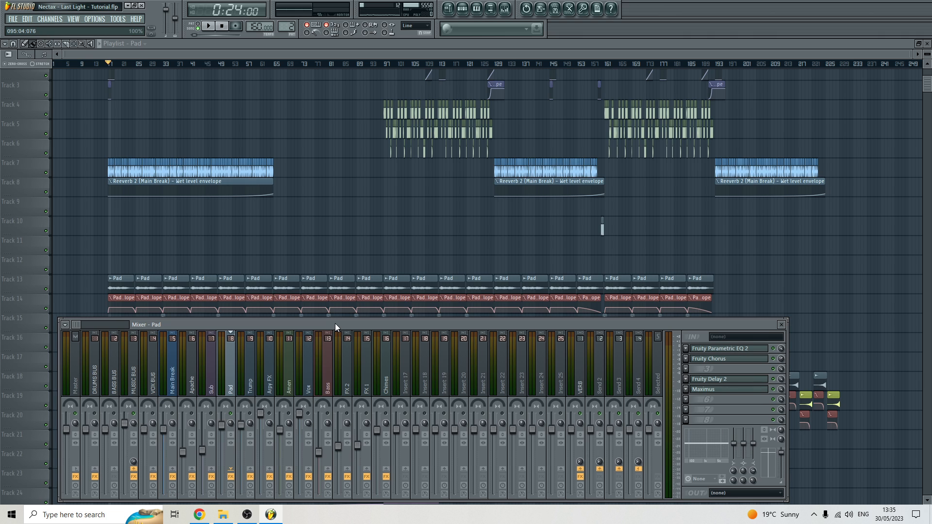
pyautogui.click(732, 350)
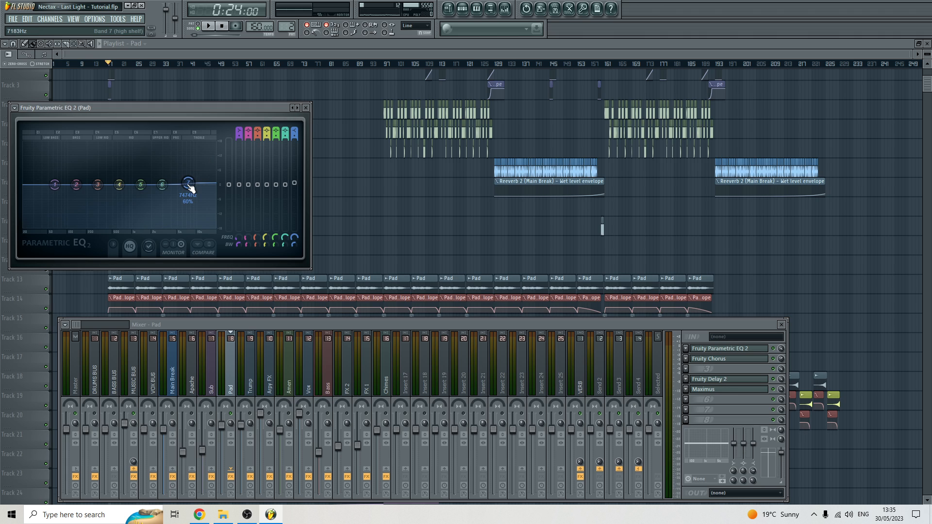
pyautogui.click(306, 108)
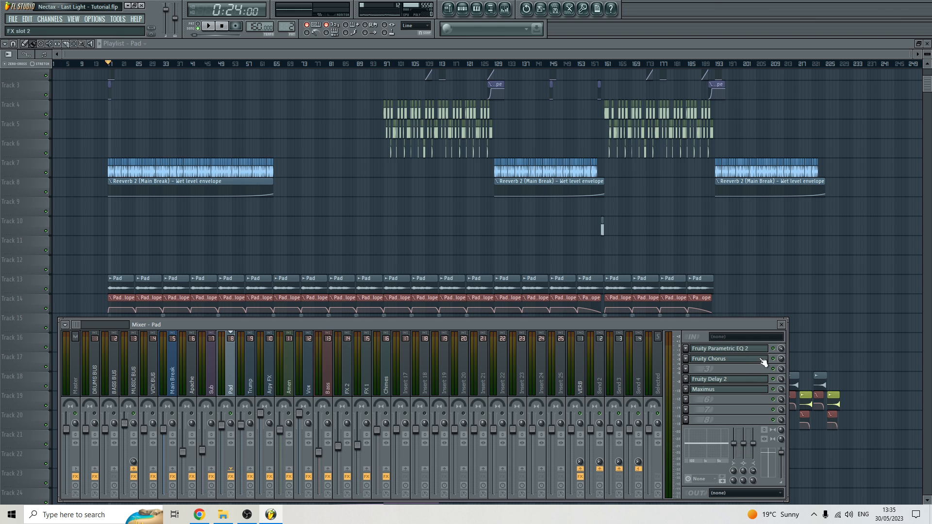
# Inspect the delay, depth, stereo and LFO settings of the Fruity Chorus on the Pad mixer track
pyautogui.click(728, 359)
pyautogui.moveTo(189, 131); pyautogui.dragTo(547, 167)
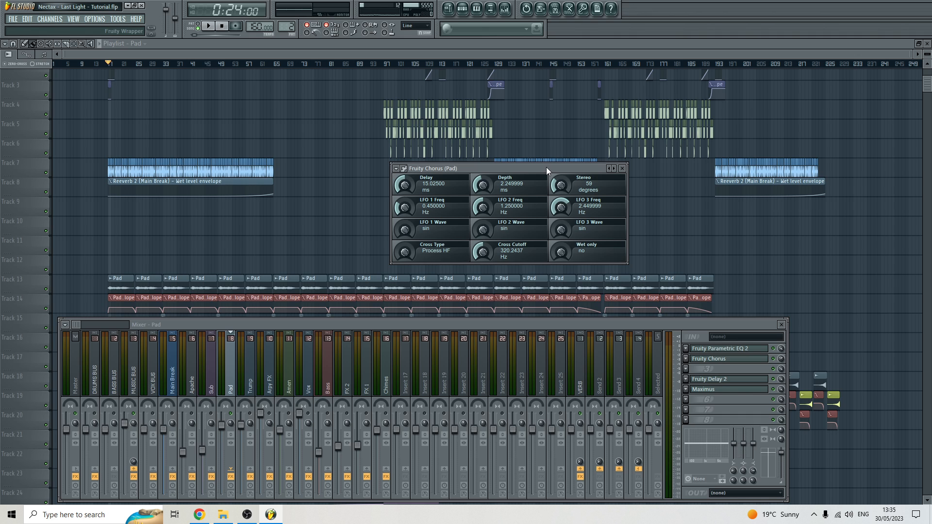
pyautogui.moveTo(549, 168); pyautogui.dragTo(550, 168)
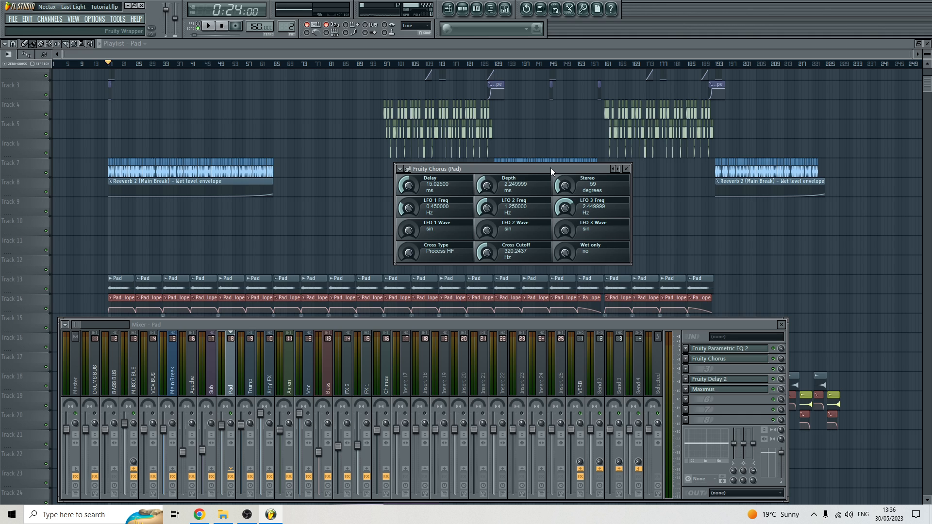
pyautogui.click(627, 169)
# Inspect the Fruity Delay 2 settings on the Pad mixer track and return to the playlist
pyautogui.click(723, 379)
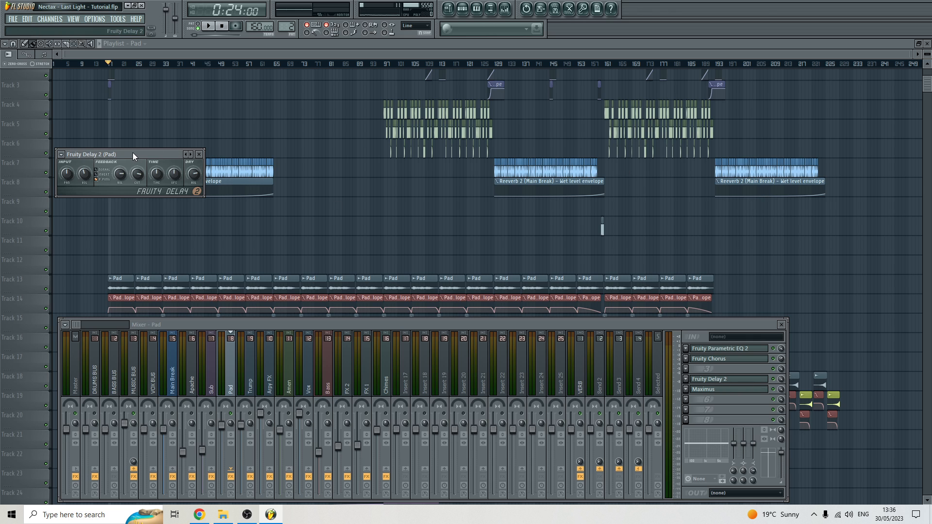
pyautogui.moveTo(133, 154); pyautogui.dragTo(381, 185)
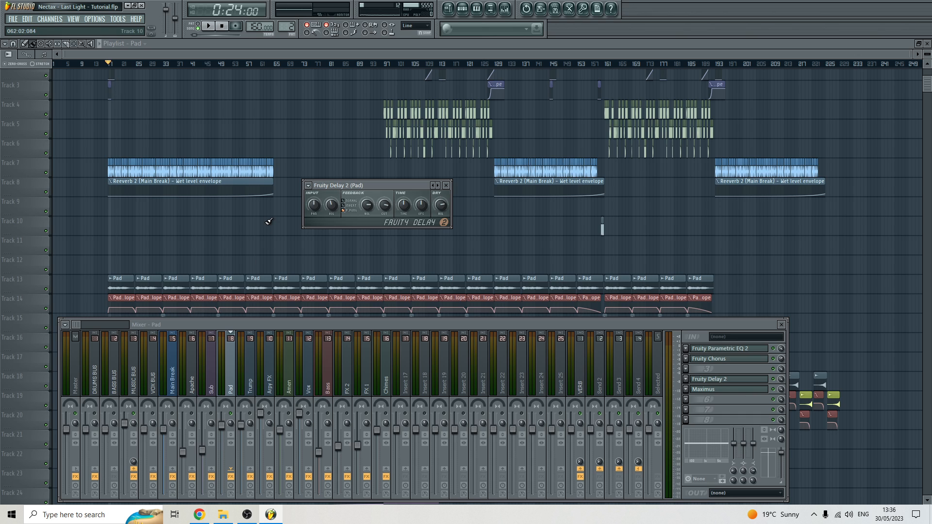
pyautogui.click(180, 58)
# Examine how the Pad channel volume envelopes on Track 14 fade each Track 13 Pad clip in and out from bar 17
pyautogui.scroll(5, 59, 269)
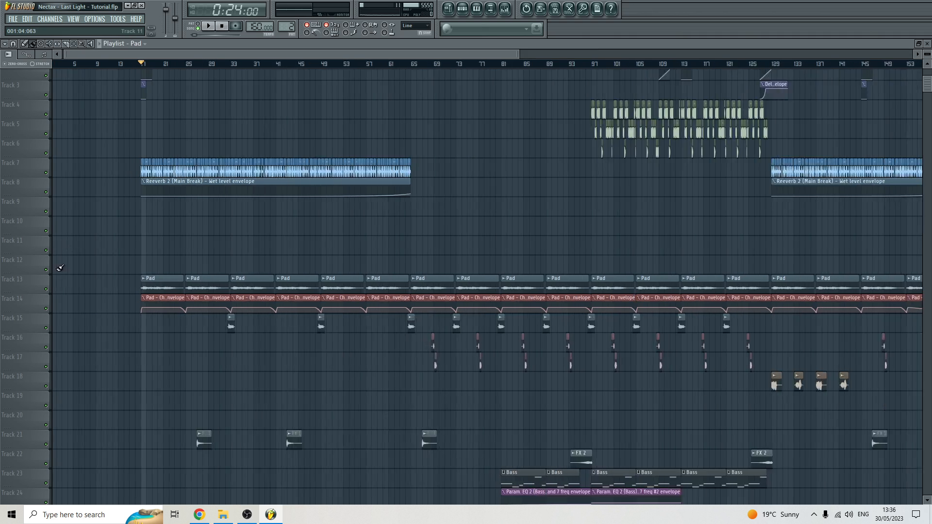
pyautogui.scroll(4, 255, 311)
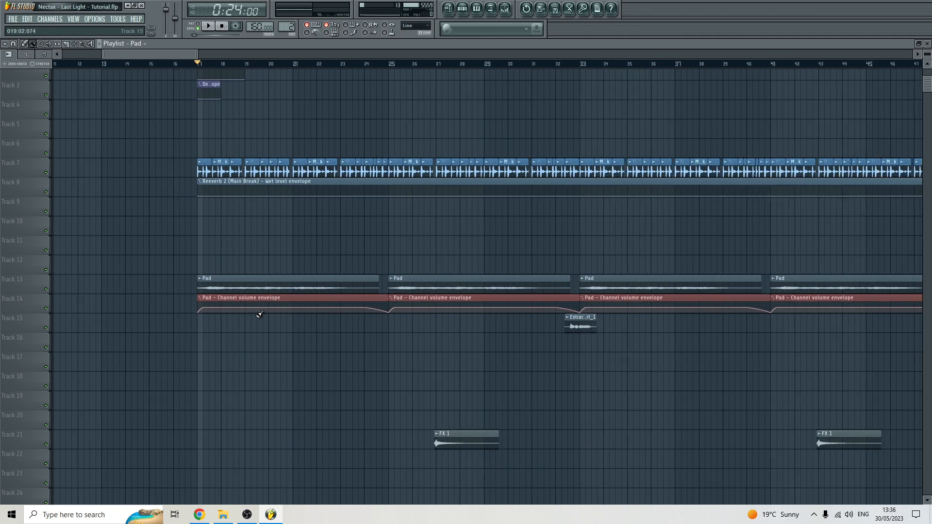
pyautogui.scroll(2, 244, 312)
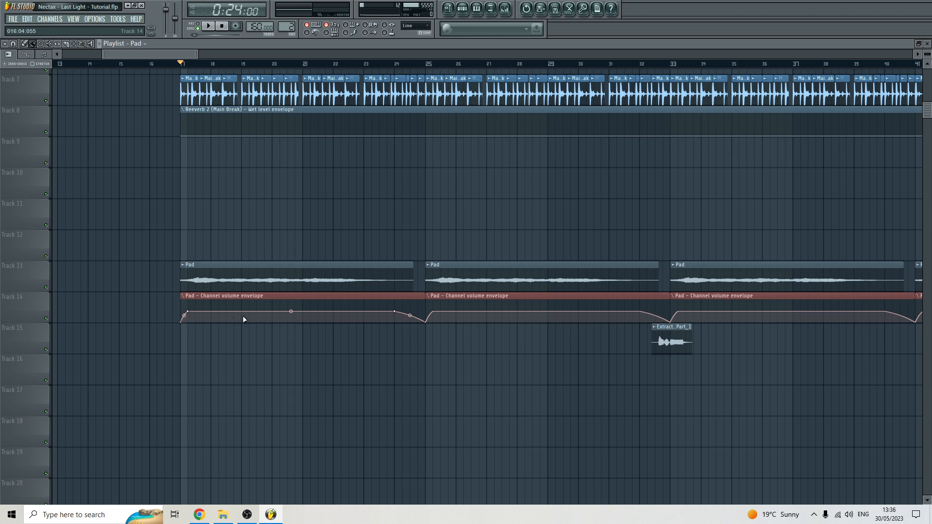
pyautogui.scroll(4, 243, 313)
pyautogui.scroll(-8, 245, 313)
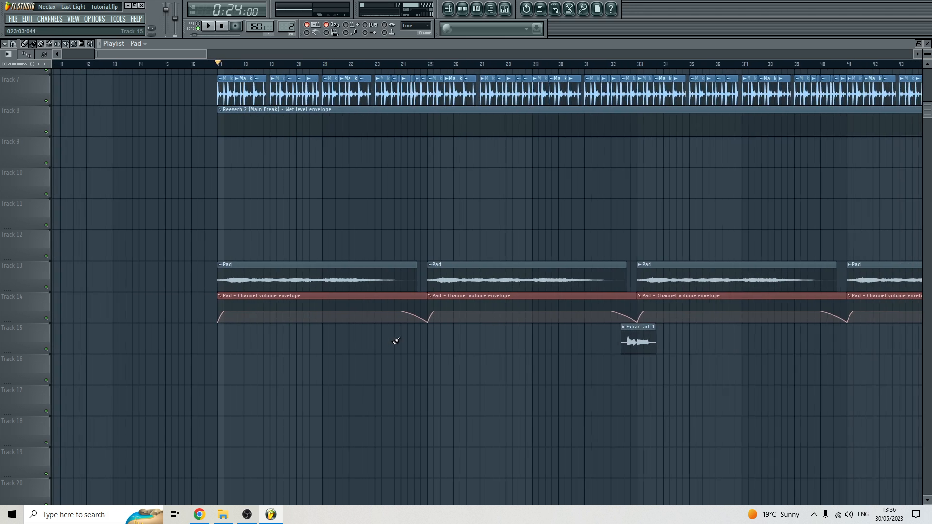
pyautogui.scroll(4, 248, 336)
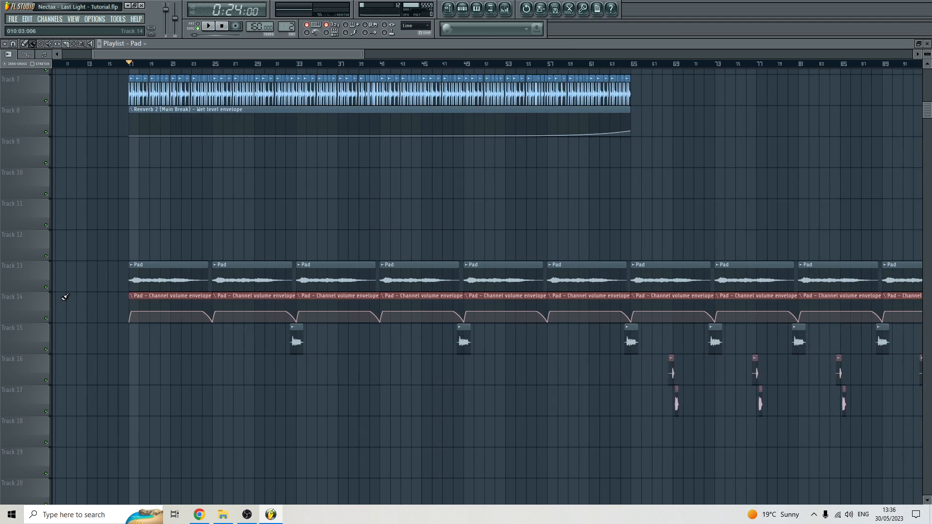
pyautogui.moveTo(249, 59); pyautogui.dragTo(252, 60)
pyautogui.scroll(2, 311, 202)
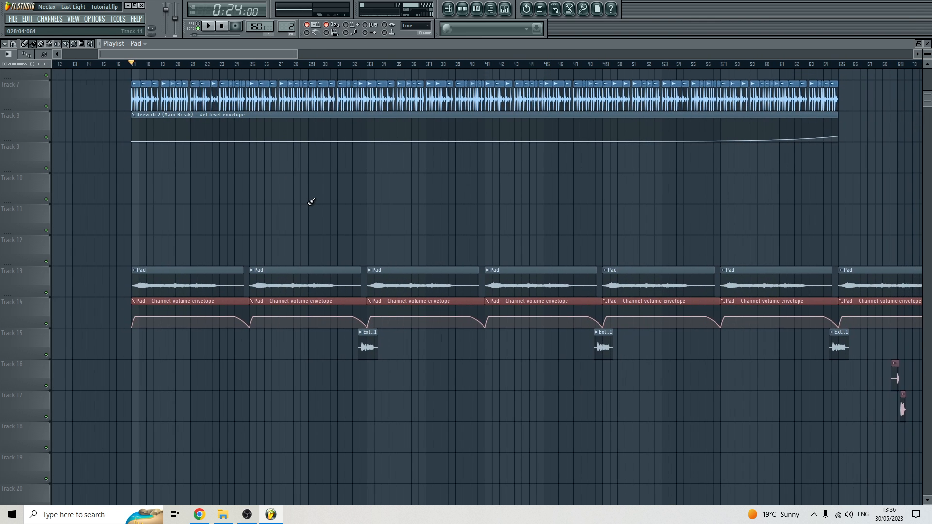
pyautogui.scroll(-2, 338, 246)
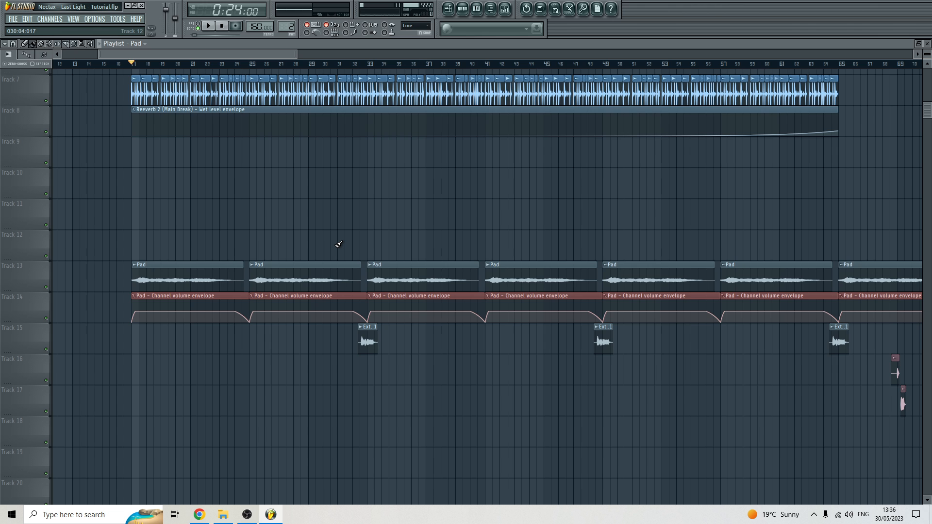
pyautogui.scroll(5, 121, 364)
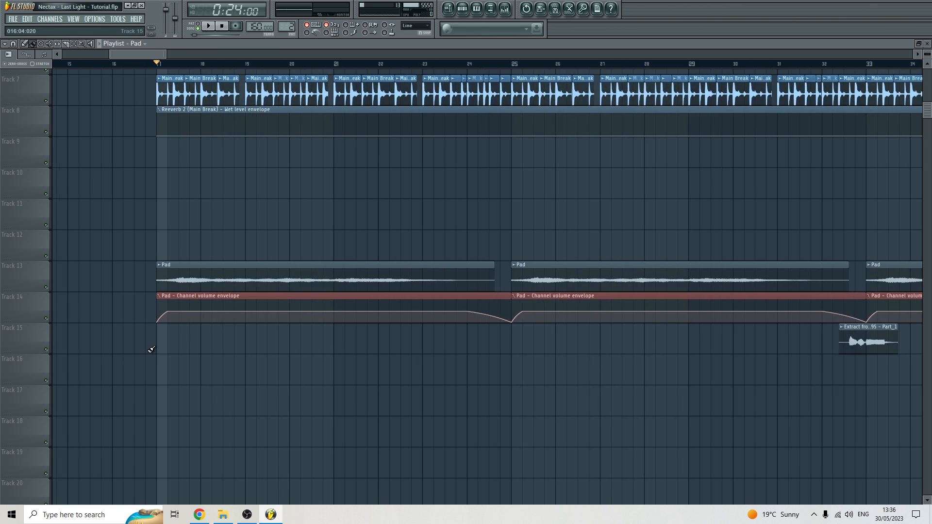
pyautogui.scroll(-3, 184, 313)
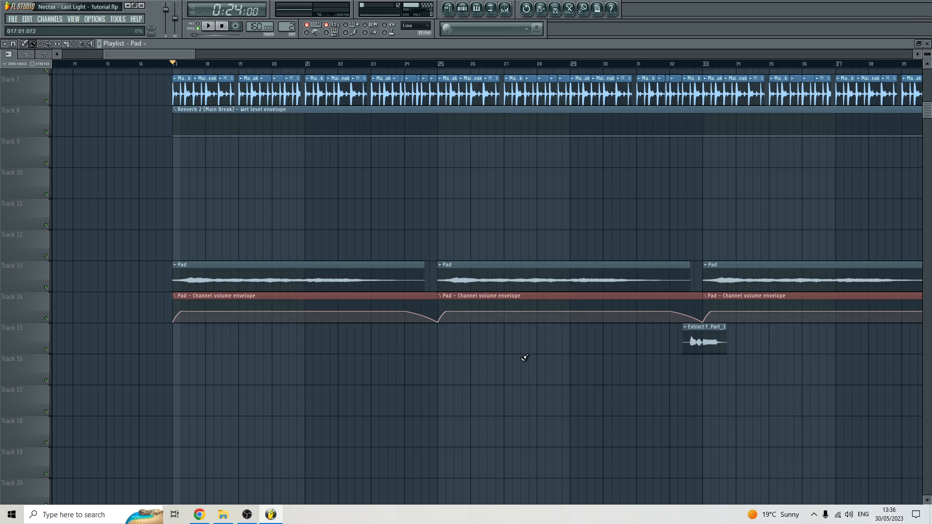
pyautogui.scroll(1, 524, 358)
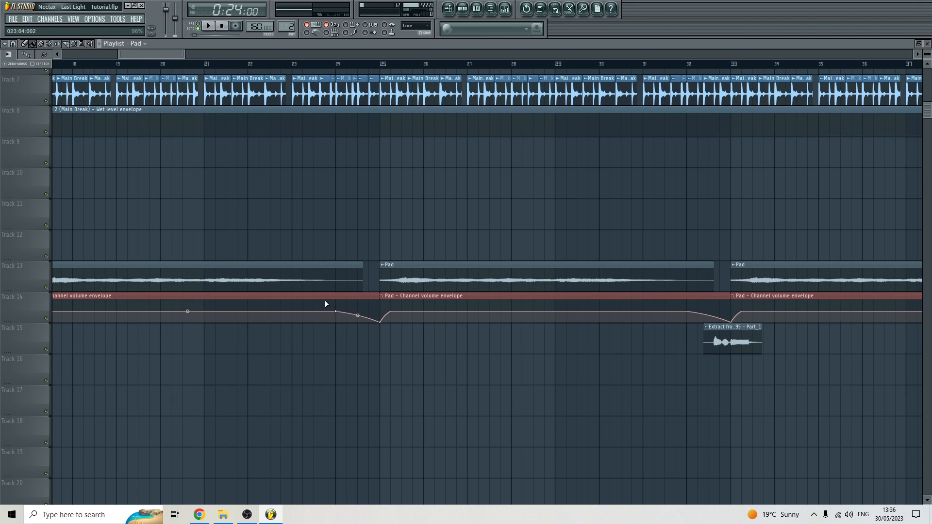
pyautogui.scroll(-2, 325, 304)
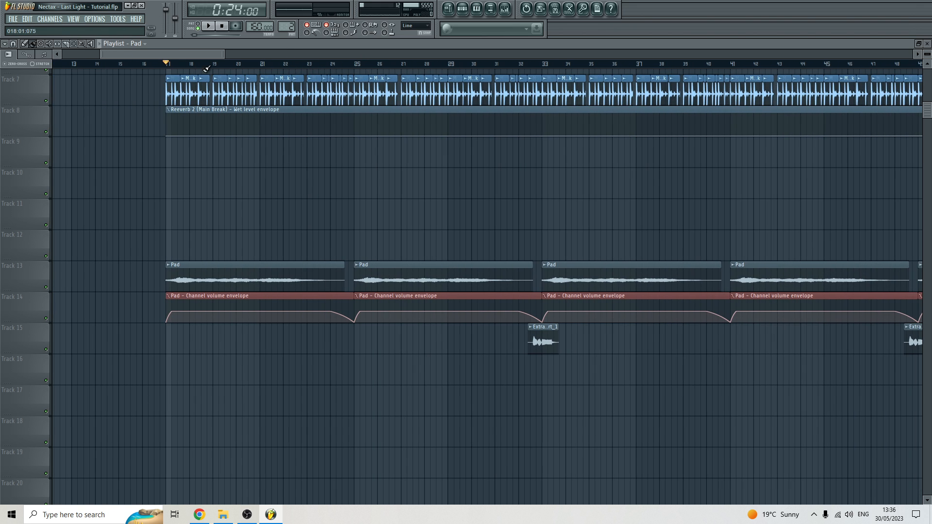
# Play the Pad section from bar 17 with the mixer moved below the volume envelope clips, and stop playback
pyautogui.press('space')
pyautogui.press('F9')
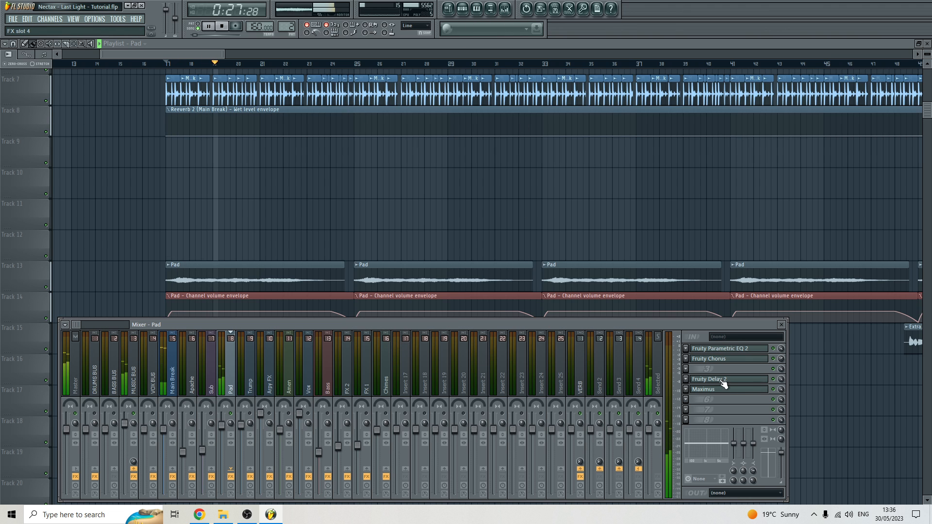
pyautogui.moveTo(428, 325); pyautogui.dragTo(436, 342)
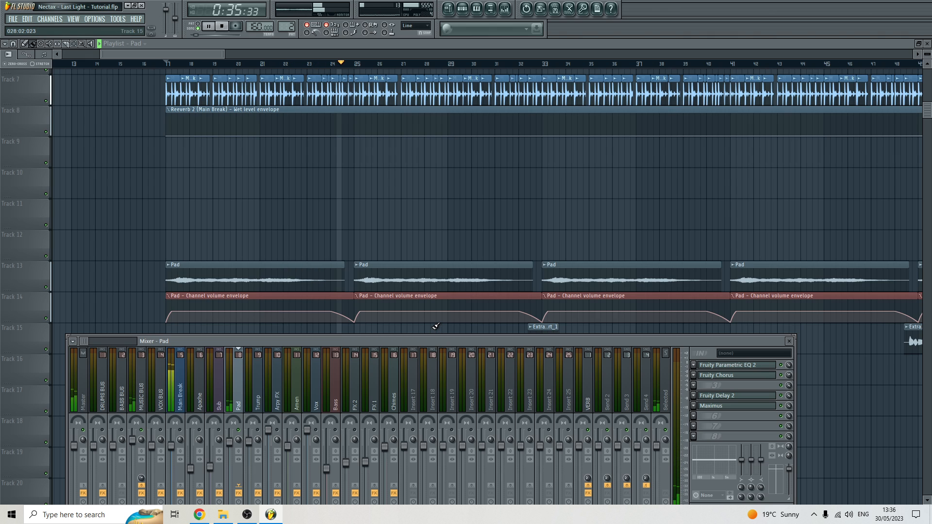
pyautogui.click(224, 26)
# Open Maximus on the Pad mixer track and inspect its mid and high bands in the monitor and bands displays
pyautogui.click(718, 406)
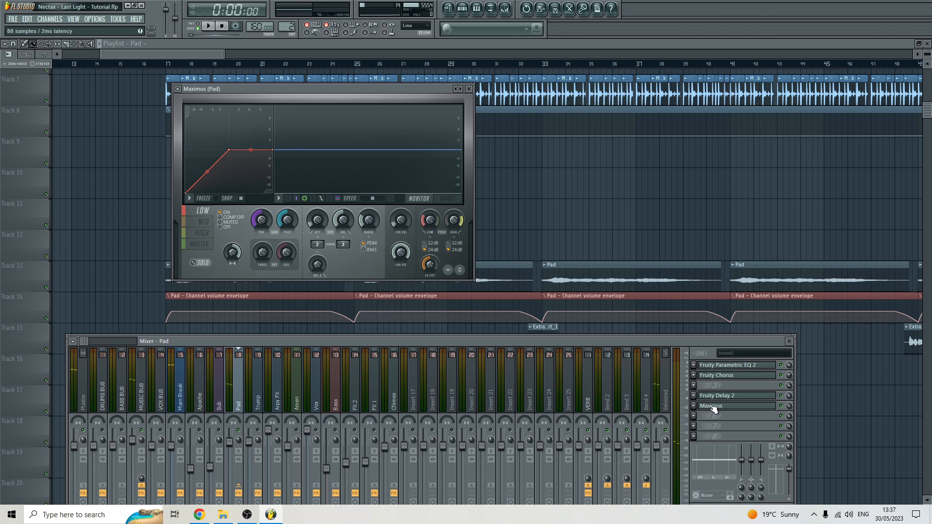
pyautogui.moveTo(314, 89); pyautogui.dragTo(418, 126)
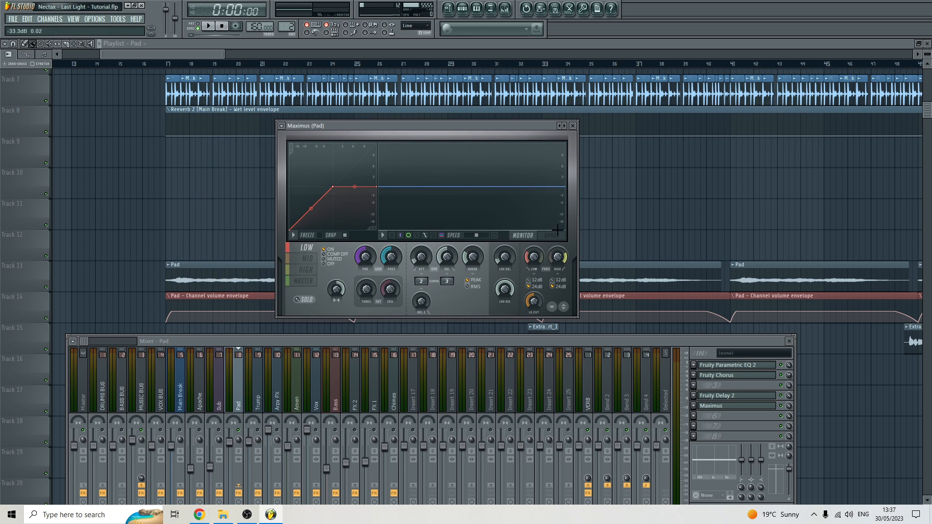
pyautogui.click(306, 270)
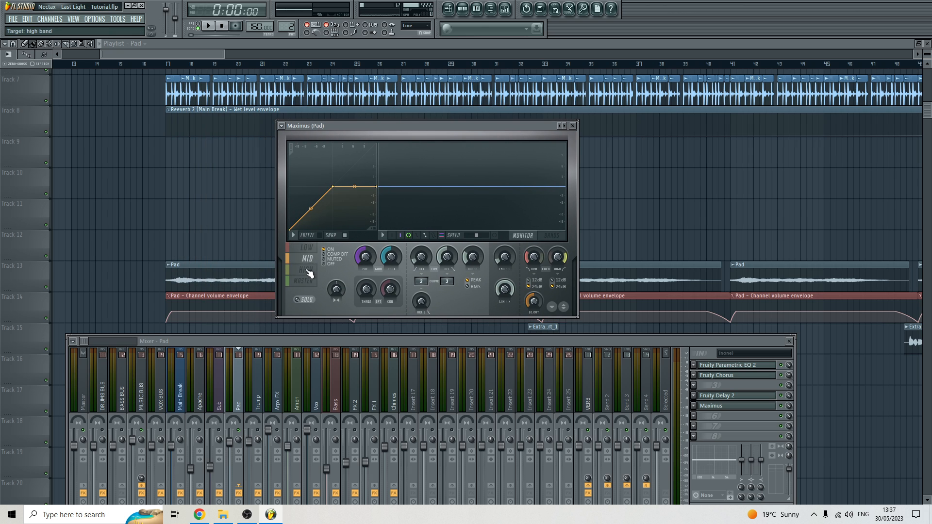
pyautogui.click(545, 239)
pyautogui.click(529, 239)
pyautogui.click(544, 239)
pyautogui.click(529, 239)
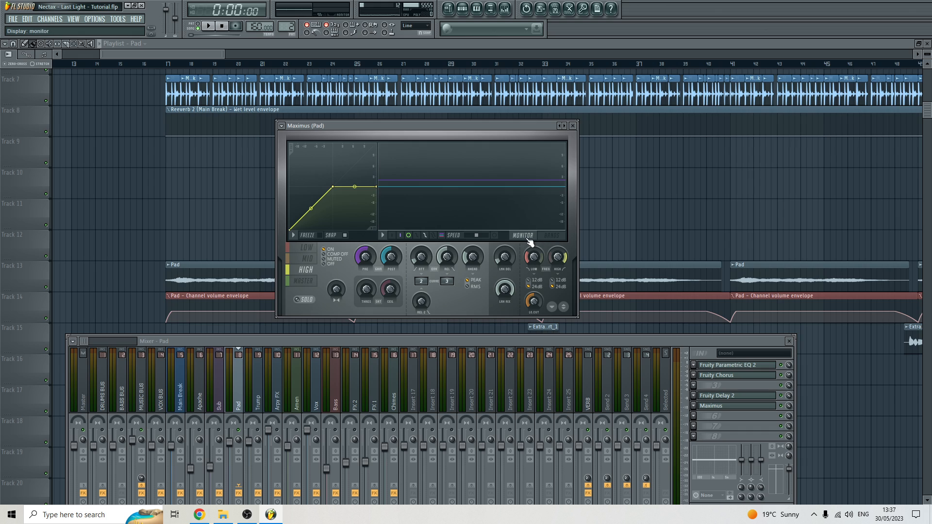
# Inspect the low band's stereo separation in the Pad's Maximus and check the band split in the bands display
pyautogui.click(307, 248)
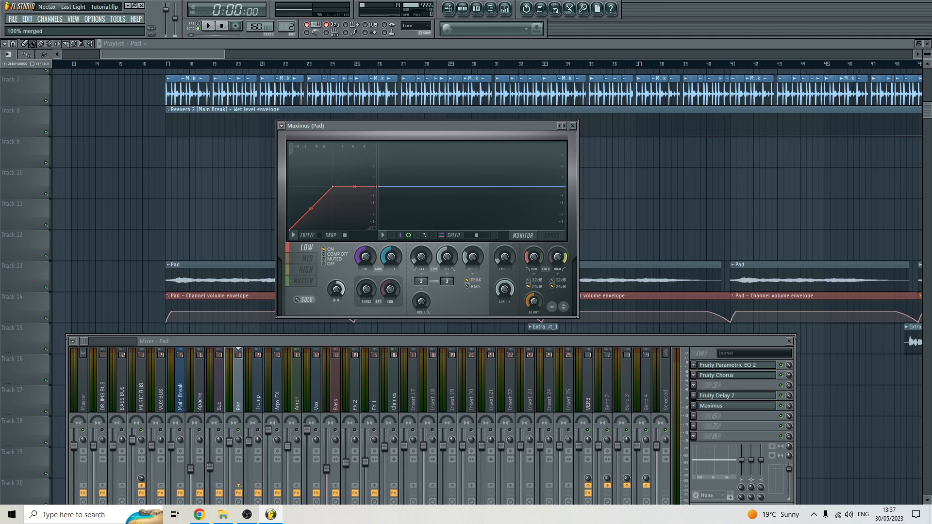
pyautogui.click(551, 237)
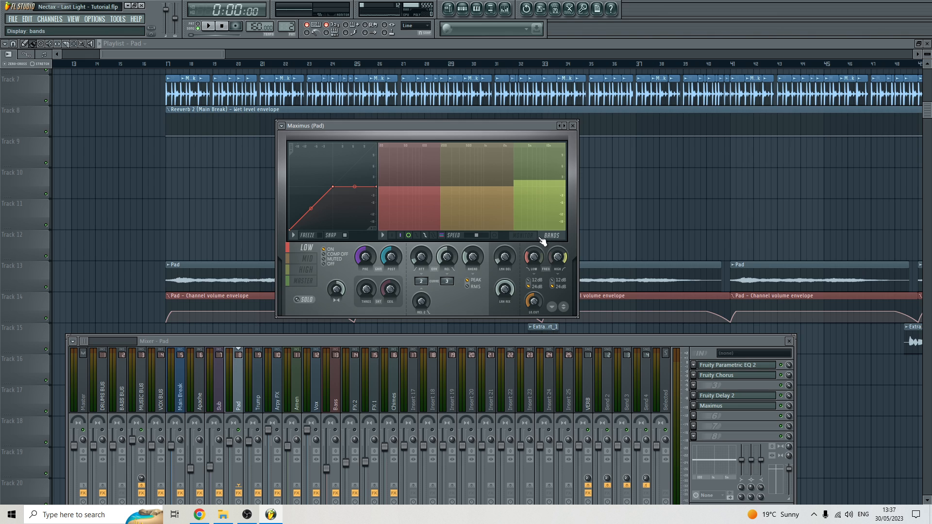
pyautogui.click(529, 238)
pyautogui.click(311, 258)
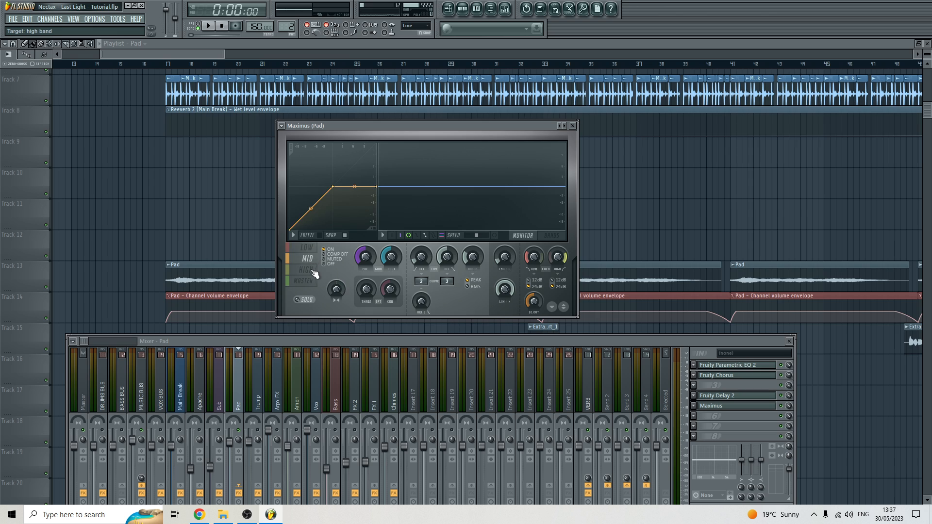
pyautogui.click(311, 250)
pyautogui.click(551, 237)
pyautogui.click(531, 238)
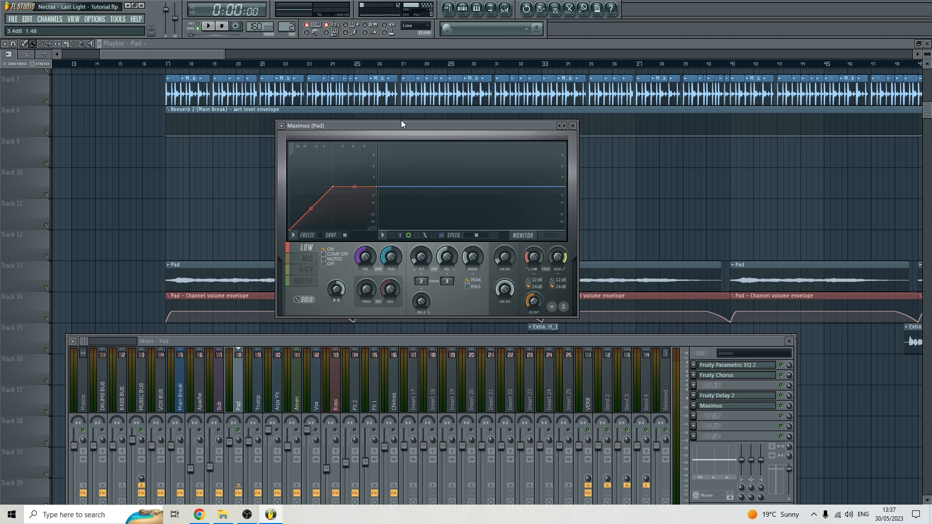
# Reposition the Maximus window, select the high band and try a slight change to its pre gain in the bands display
pyautogui.moveTo(430, 127); pyautogui.dragTo(496, 128)
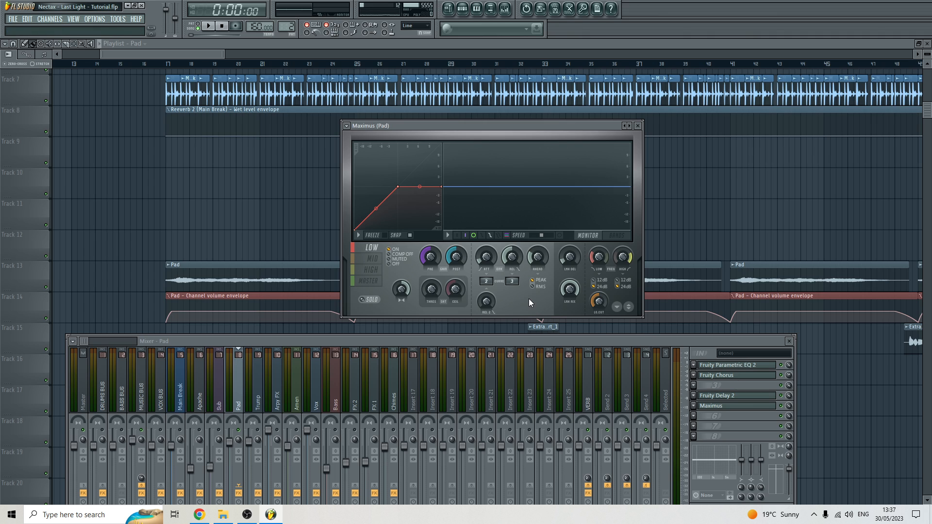
pyautogui.click(368, 281)
pyautogui.click(371, 270)
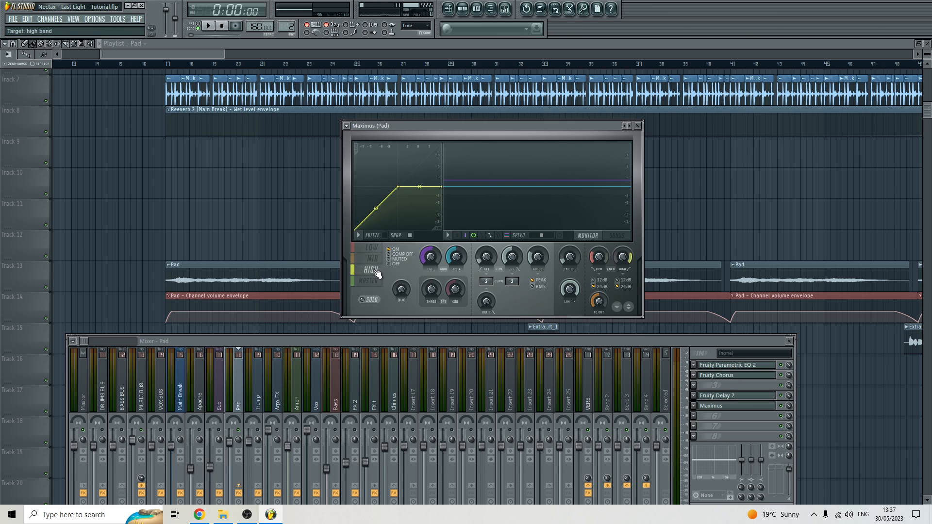
pyautogui.click(621, 237)
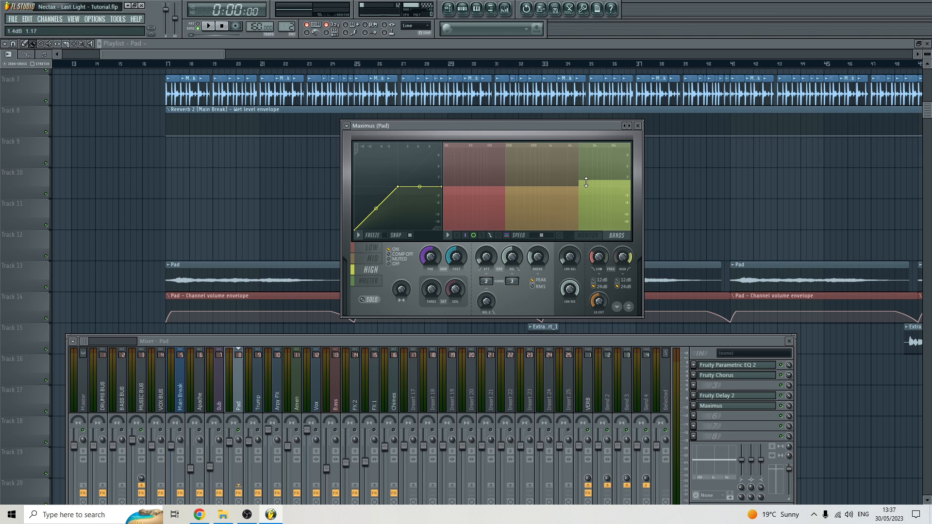
pyautogui.moveTo(587, 182); pyautogui.dragTo(586, 179)
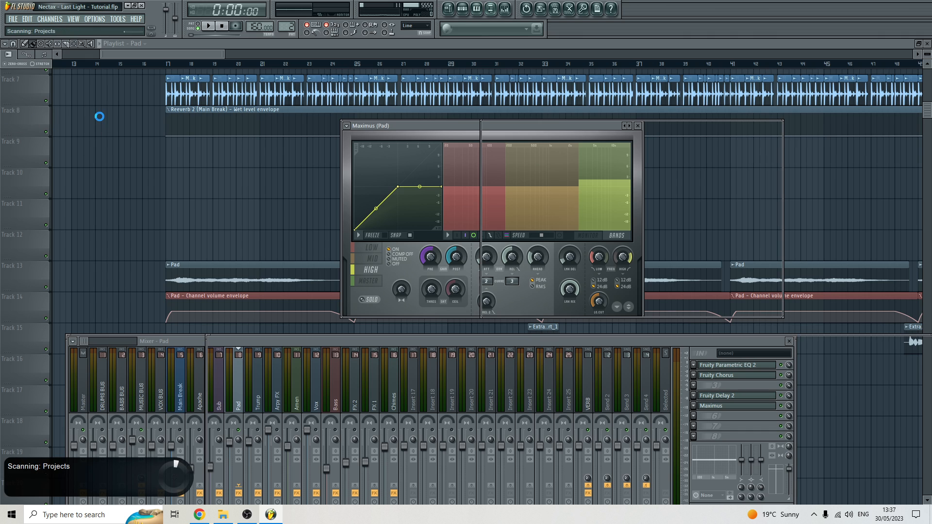
# Revert the Maximus knob tweaks by restoring the last "Knob tweak - Time" state from the project history, and return to the playlist
pyautogui.hotkey('alt', 'F8')
pyautogui.click(37, 66)
pyautogui.click(88, 339)
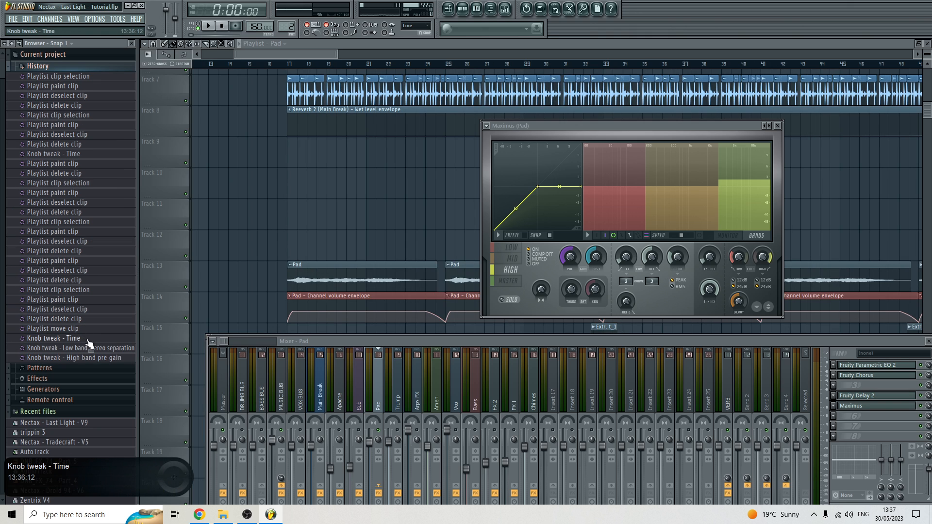
pyautogui.click(88, 341)
pyautogui.click(332, 57)
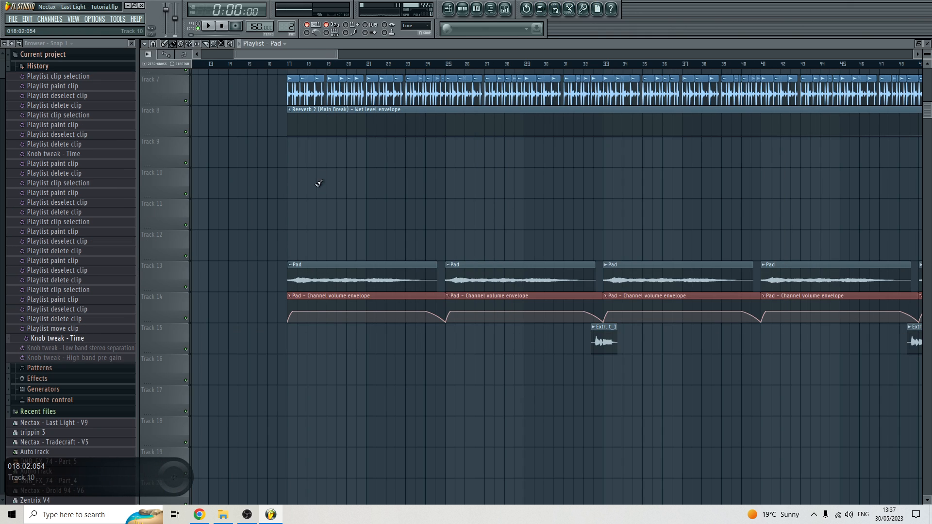
# Review the whole arrangement and examine how the Pad clips and their envelopes repeat along Tracks 13 and 14
pyautogui.scroll(-5, 318, 189)
pyautogui.scroll(-8, 353, 210)
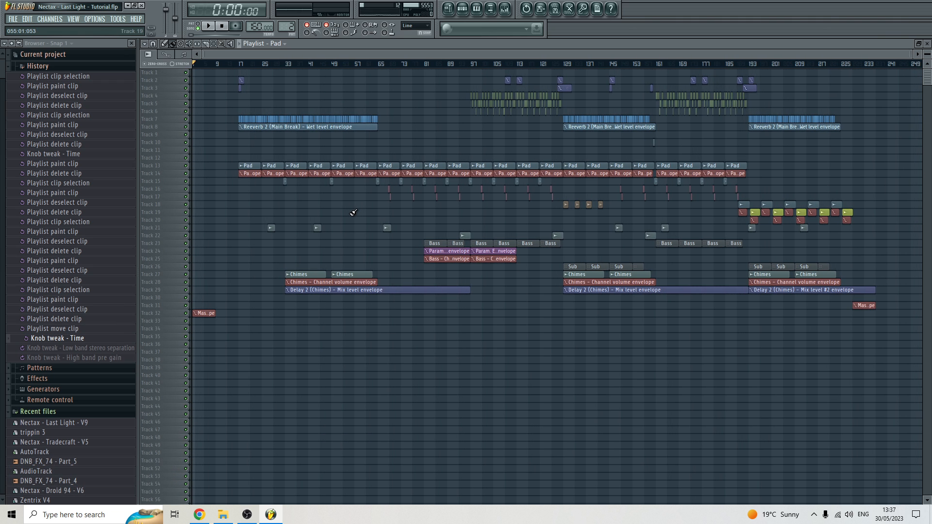
pyautogui.scroll(6, 354, 212)
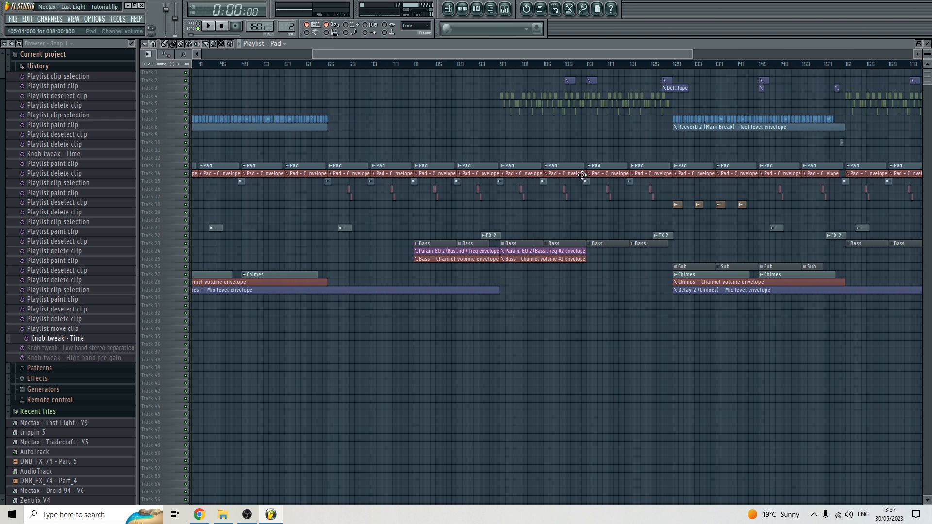
pyautogui.moveTo(473, 57); pyautogui.dragTo(512, 67)
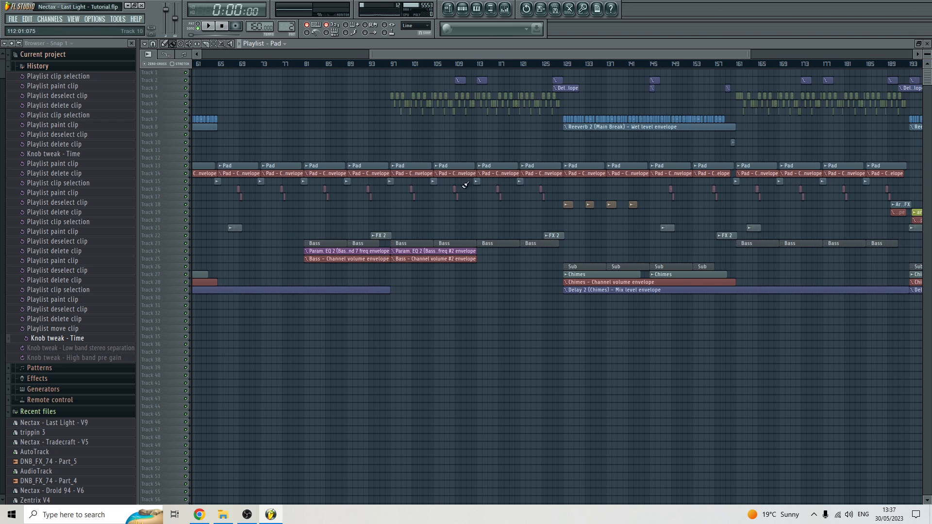
pyautogui.click(468, 220)
pyautogui.rightClick(470, 219)
pyautogui.scroll(-3, 445, 246)
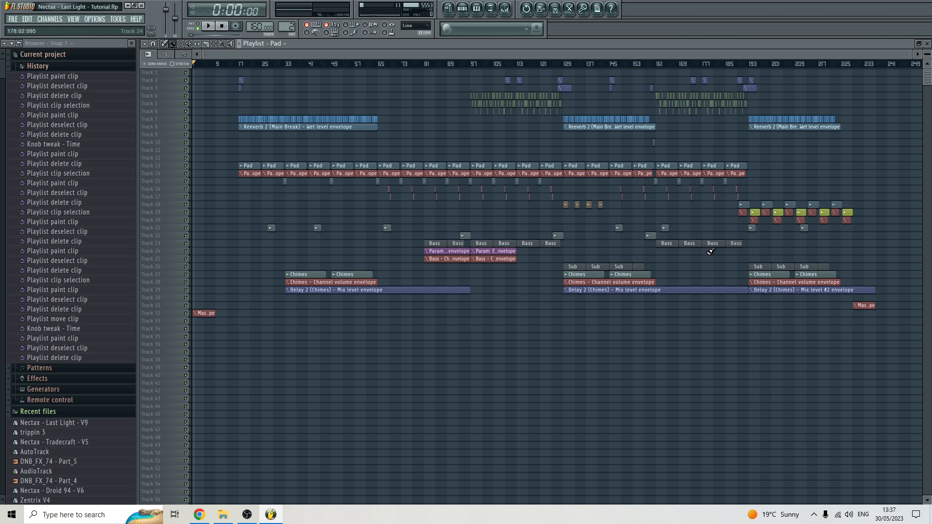
# Place the playhead at bar 129 and examine the sample clips on Tracks 15 to 17 around that point
pyautogui.click(566, 65)
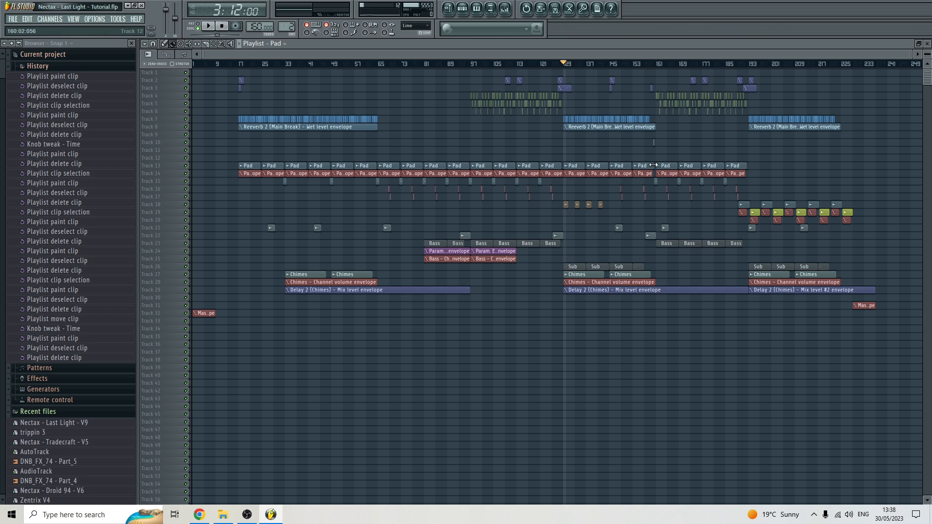
pyautogui.scroll(5, 680, 183)
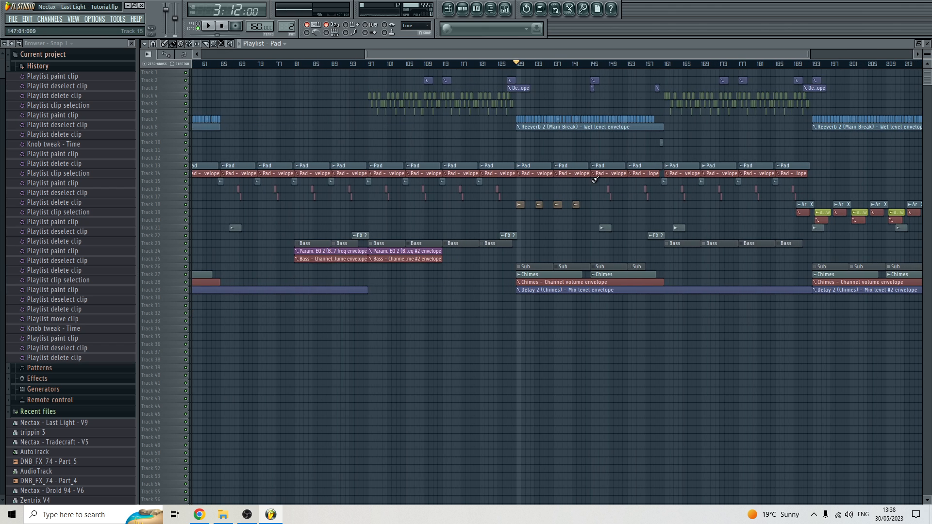
pyautogui.scroll(3, 598, 131)
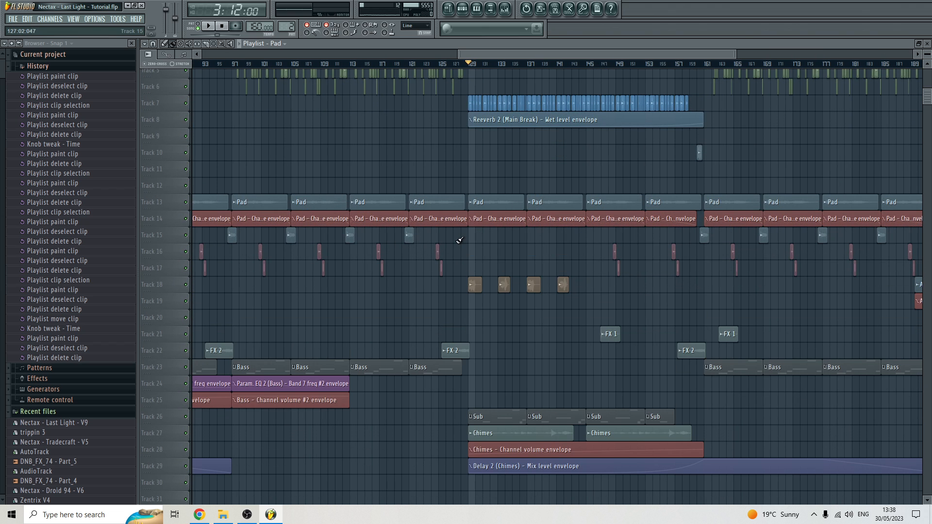
pyautogui.moveTo(459, 263)
pyautogui.mouseDown()
pyautogui.moveTo(434, 244)
pyautogui.moveTo(348, 237)
pyautogui.mouseUp()
pyautogui.click(501, 255)
pyautogui.rightClick(517, 252)
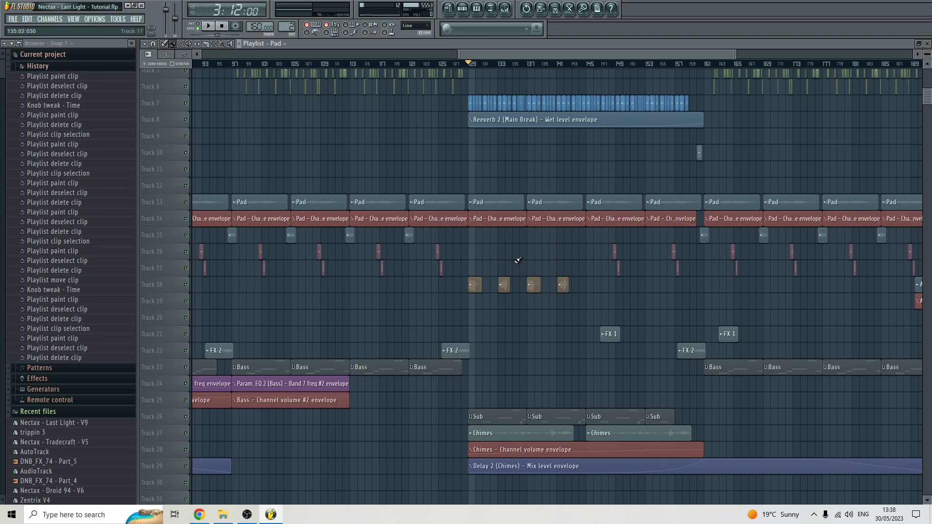
# Examine the Pad clips and their volume envelopes between bars 129 and 161
pyautogui.scroll(-3, 514, 258)
pyautogui.scroll(-1, 484, 191)
pyautogui.scroll(2, 563, 197)
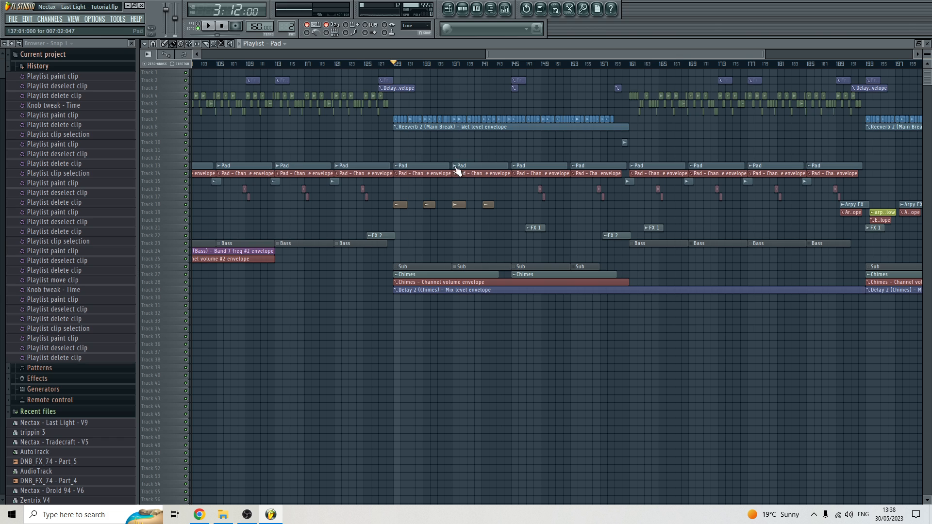
pyautogui.moveTo(415, 149); pyautogui.dragTo(626, 189)
pyautogui.click(575, 204)
pyautogui.rightClick(580, 205)
pyautogui.scroll(-1, 431, 228)
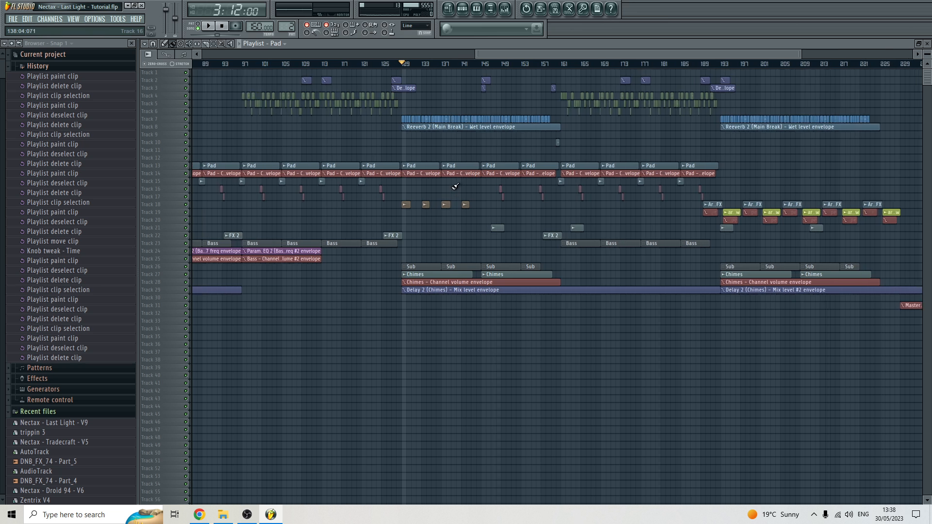
# Examine the Track 15 sample clips across the arrangement and select the two at bars 33 and 49
pyautogui.scroll(3, 455, 185)
pyautogui.scroll(-5, 590, 174)
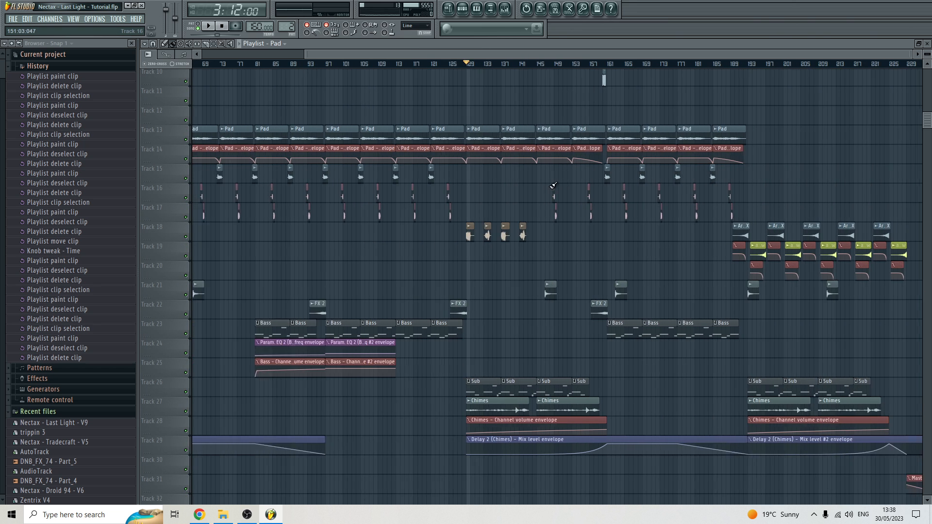
pyautogui.scroll(3, 337, 182)
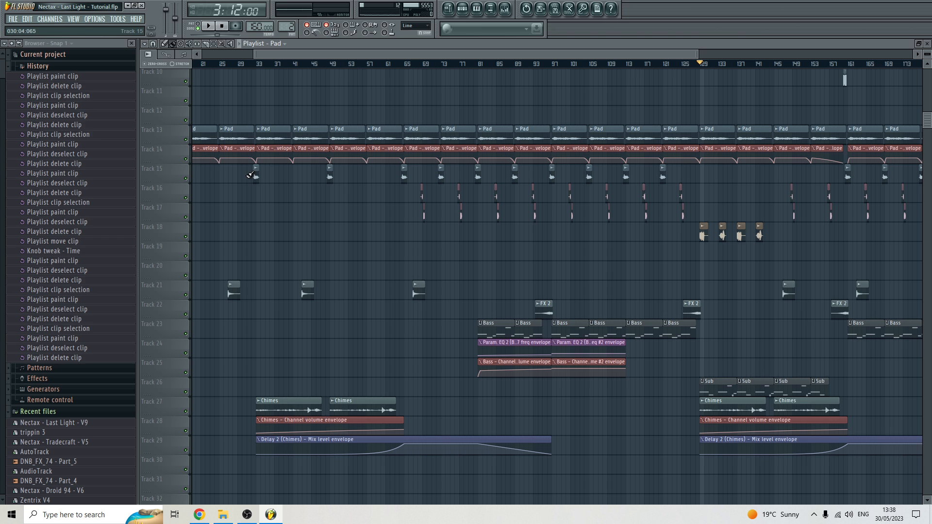
pyautogui.moveTo(245, 167); pyautogui.dragTo(357, 187)
pyautogui.scroll(-4, 383, 194)
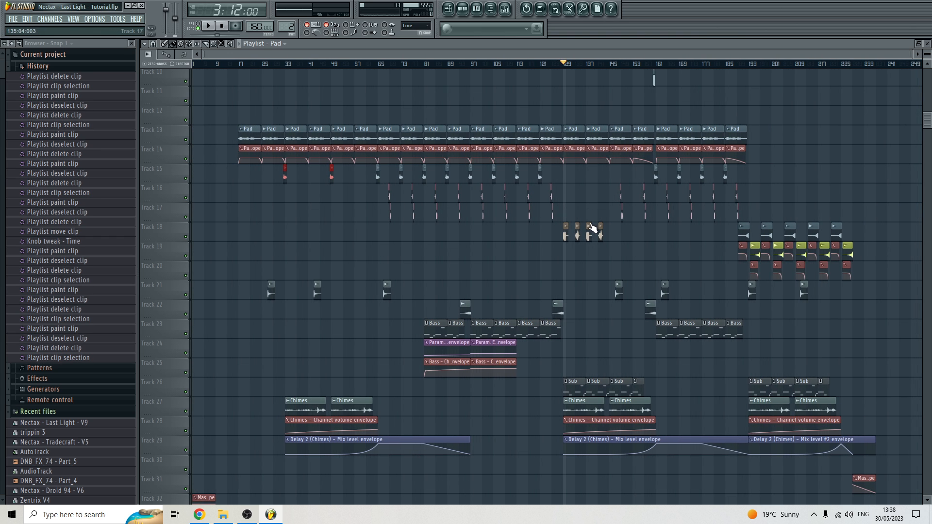
# Examine where the Track 16 and 17 sample clips come back in after bar 145, leaving no stray clips
pyautogui.scroll(4, 592, 228)
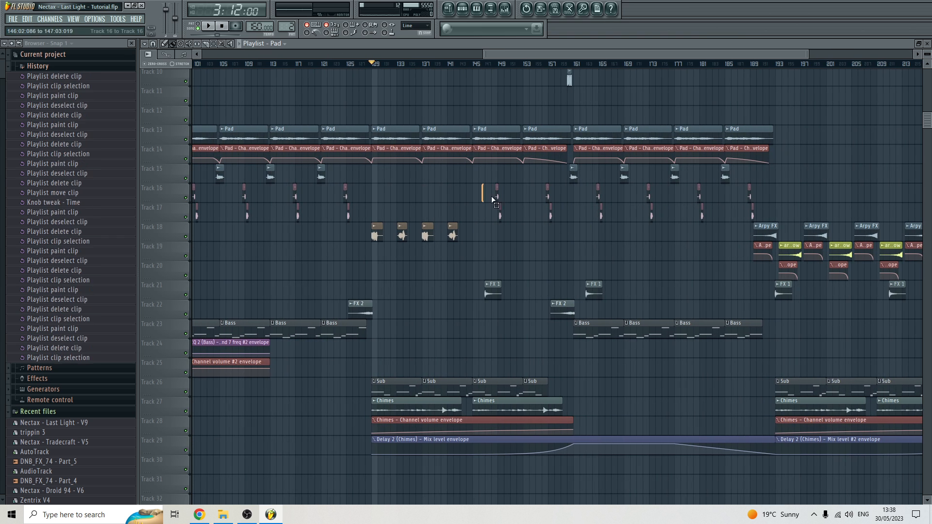
pyautogui.moveTo(491, 200); pyautogui.dragTo(565, 210)
pyautogui.moveTo(787, 223); pyautogui.dragTo(573, 179)
pyautogui.click(573, 178)
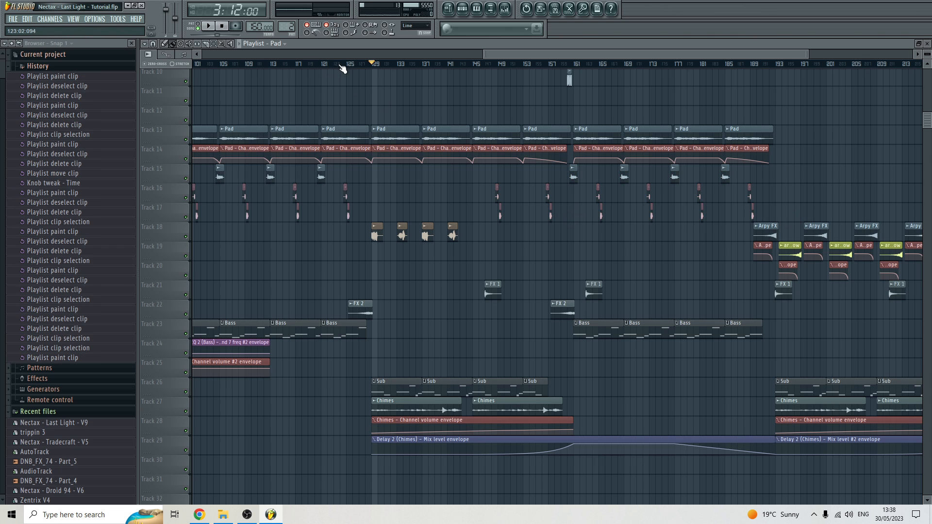
# Play the arrangement from bar 121 through the section change at bar 129 with the browser and mixer hidden, and stop playback
pyautogui.click(325, 65)
pyautogui.click(505, 8)
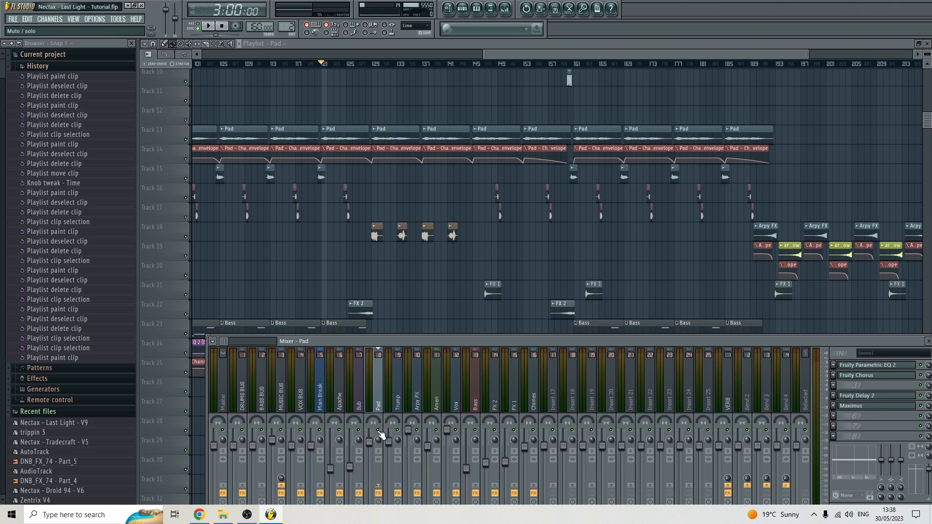
pyautogui.click(490, 8)
pyautogui.press('space')
pyautogui.press('F9')
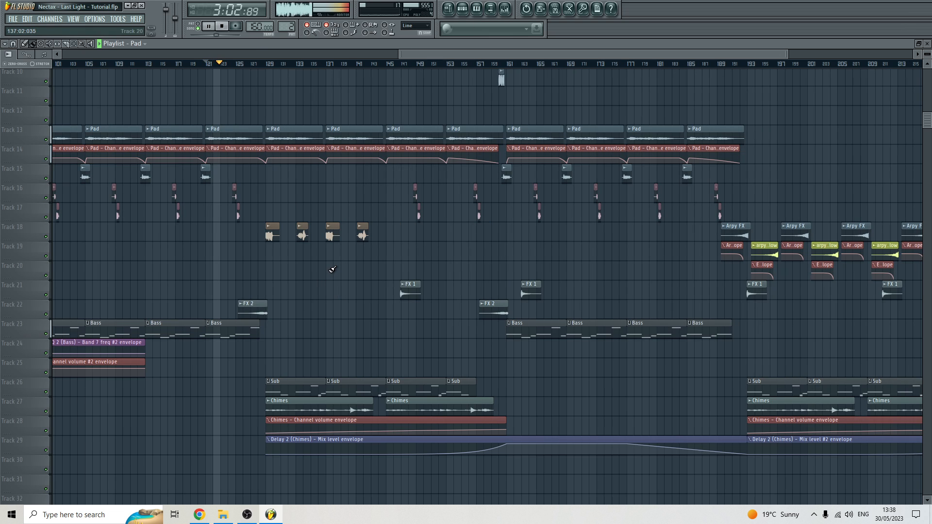
pyautogui.scroll(-5, 332, 269)
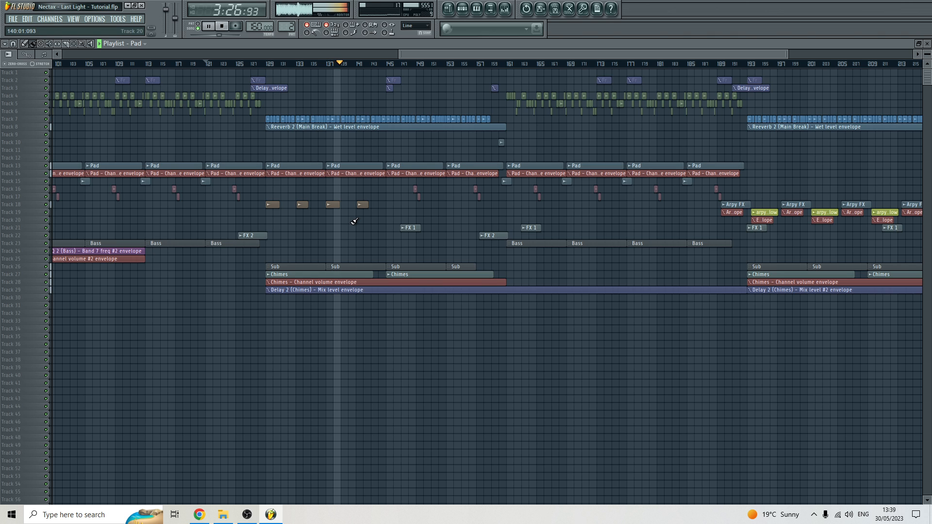
pyautogui.click(223, 27)
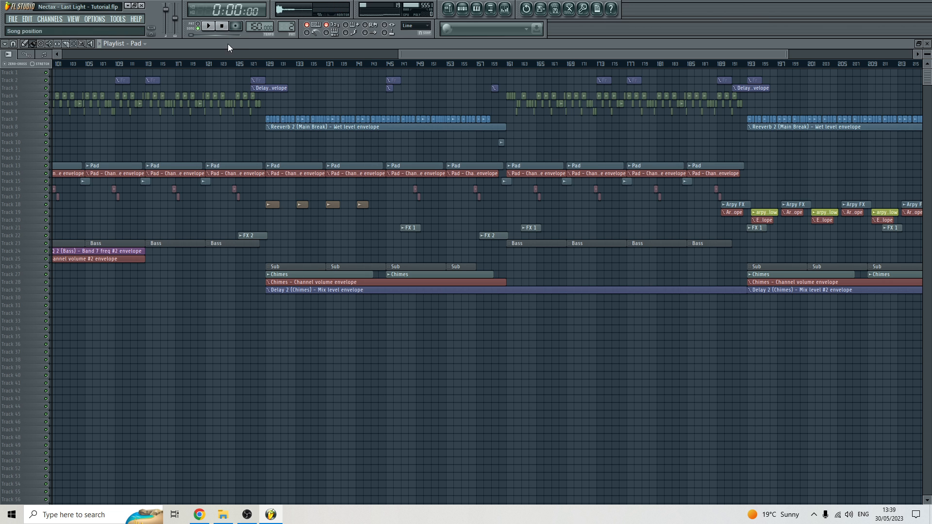
# Play the arrangement briefly from bar 121 ahead of the change at bar 129, and stop playback
pyautogui.click(267, 64)
pyautogui.scroll(-4, 250, 127)
pyautogui.scroll(2, 650, 206)
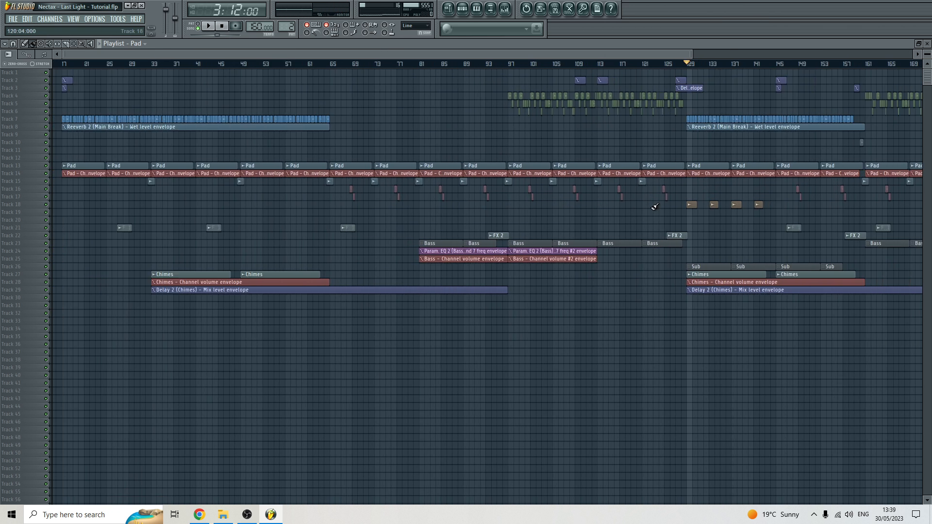
pyautogui.scroll(-2, 657, 207)
pyautogui.scroll(2, 719, 213)
pyautogui.scroll(2, 536, 110)
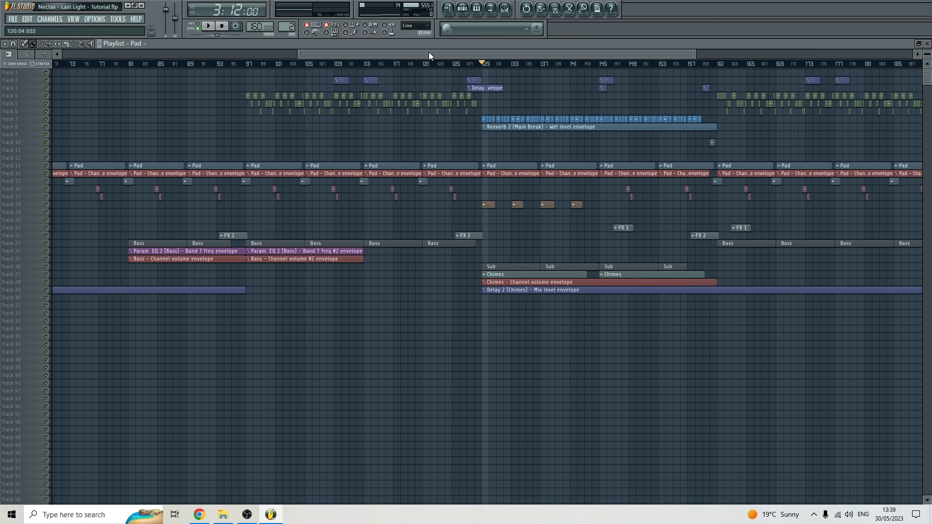
pyautogui.click(427, 63)
pyautogui.press('space')
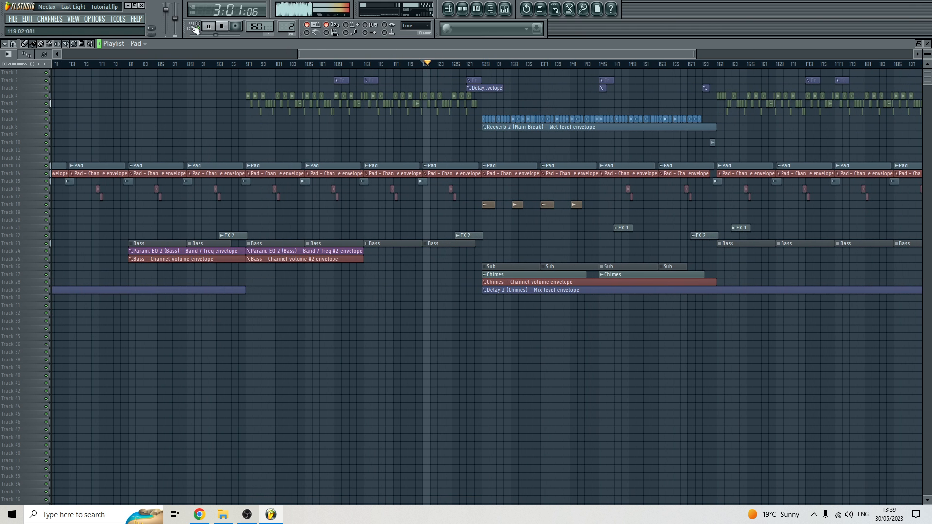
pyautogui.click(222, 26)
# Examine the sections on either side of bar 129, setting the song position to bar 129 and to bar 97
pyautogui.click(483, 64)
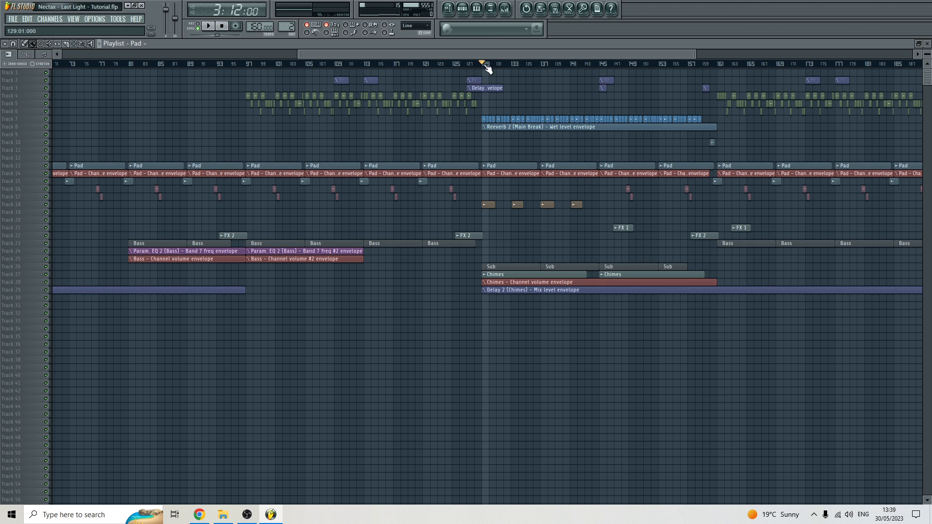
pyautogui.scroll(-2, 488, 69)
pyautogui.scroll(1, 375, 59)
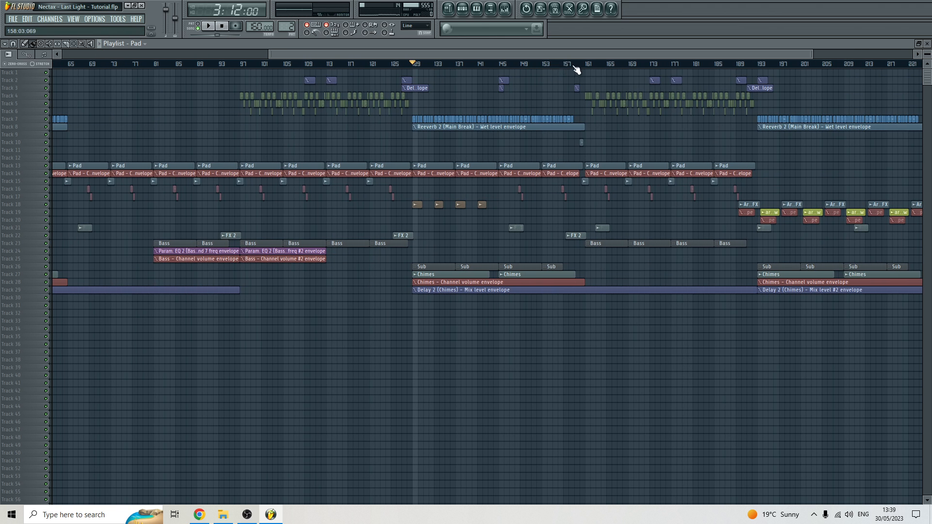
pyautogui.click(242, 65)
pyautogui.scroll(-1, 239, 189)
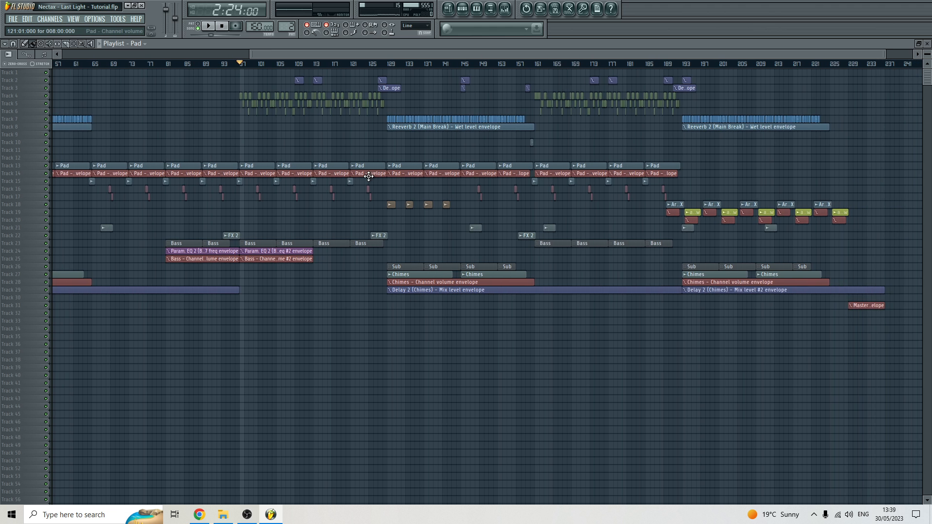
pyautogui.scroll(1, 368, 178)
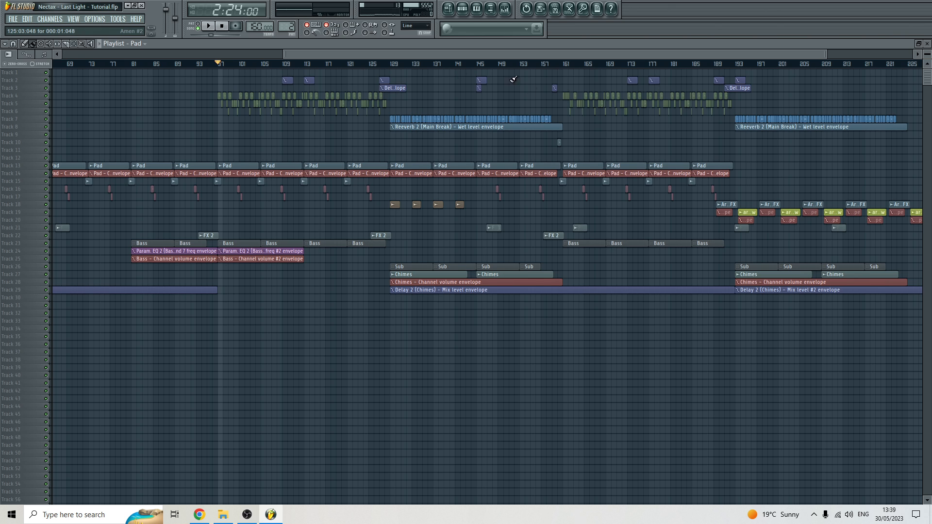
pyautogui.scroll(-2, 534, 160)
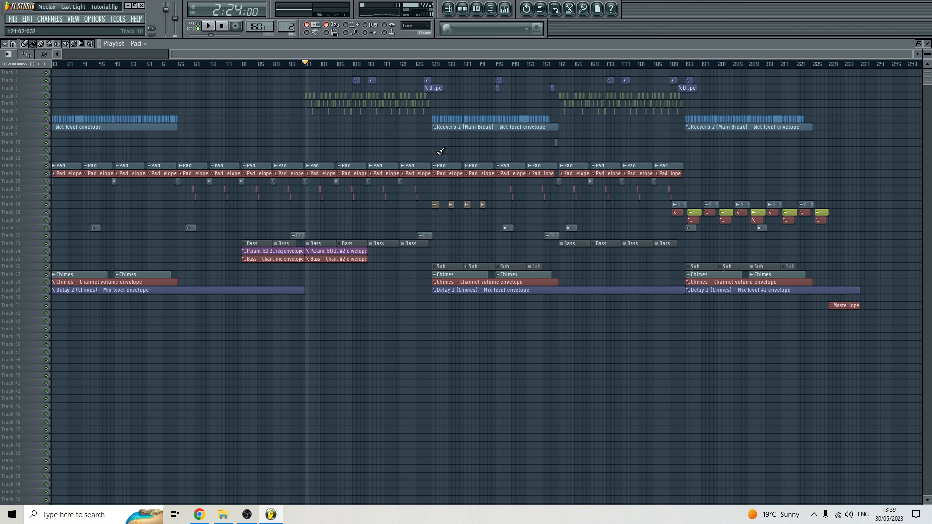
pyautogui.scroll(1, 457, 175)
pyautogui.scroll(-2, 699, 179)
pyautogui.scroll(3, 717, 185)
pyautogui.scroll(1, 721, 187)
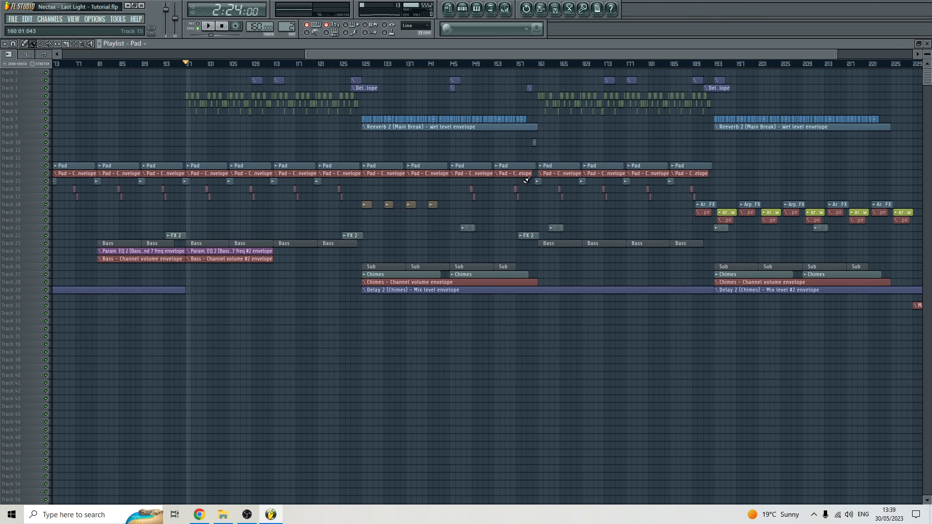
# Highlight the Pad clips and volume envelopes between bars 129 and 161, and a timeline range starting at bar 129, clearing both selections
pyautogui.moveTo(370, 153); pyautogui.dragTo(532, 176)
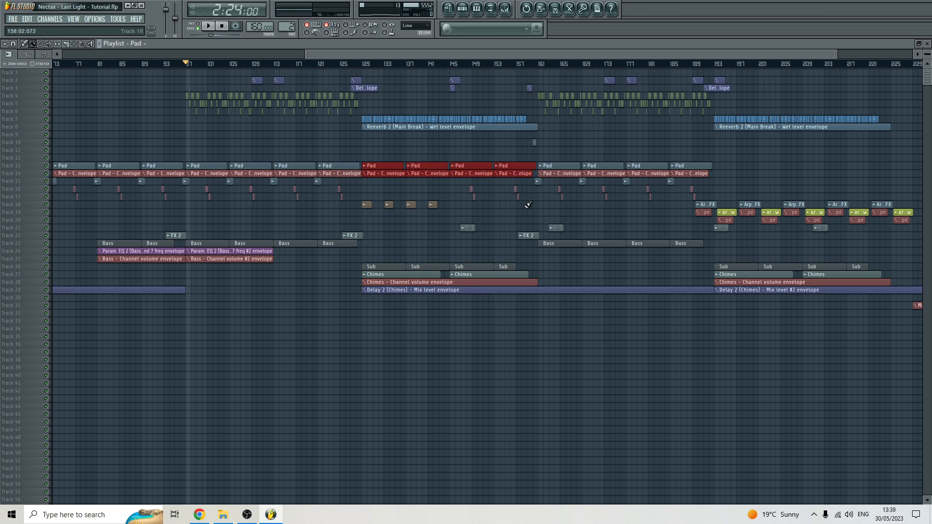
pyautogui.click(537, 205)
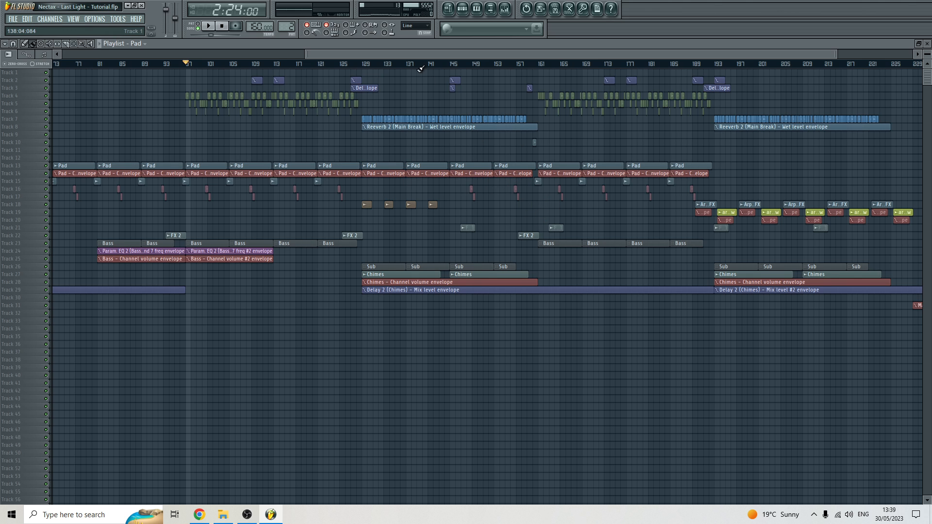
pyautogui.click(366, 64)
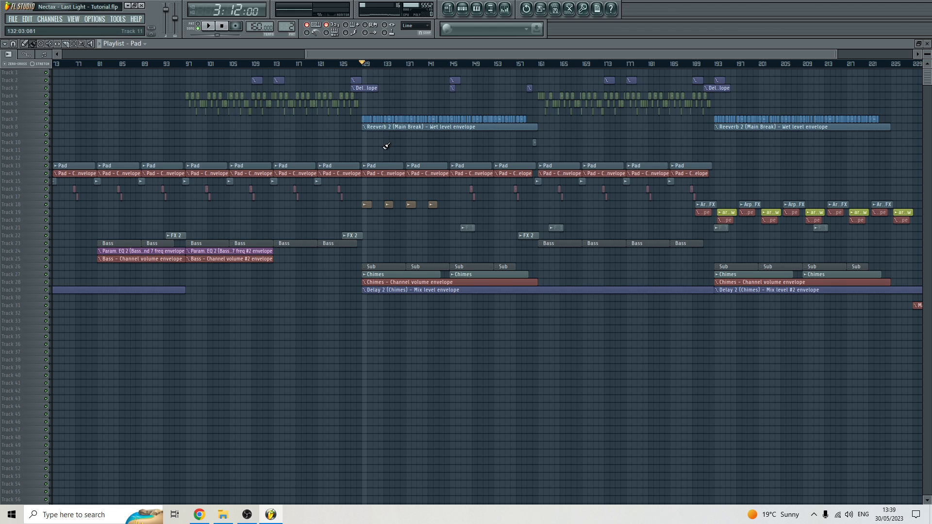
pyautogui.scroll(-3, 387, 146)
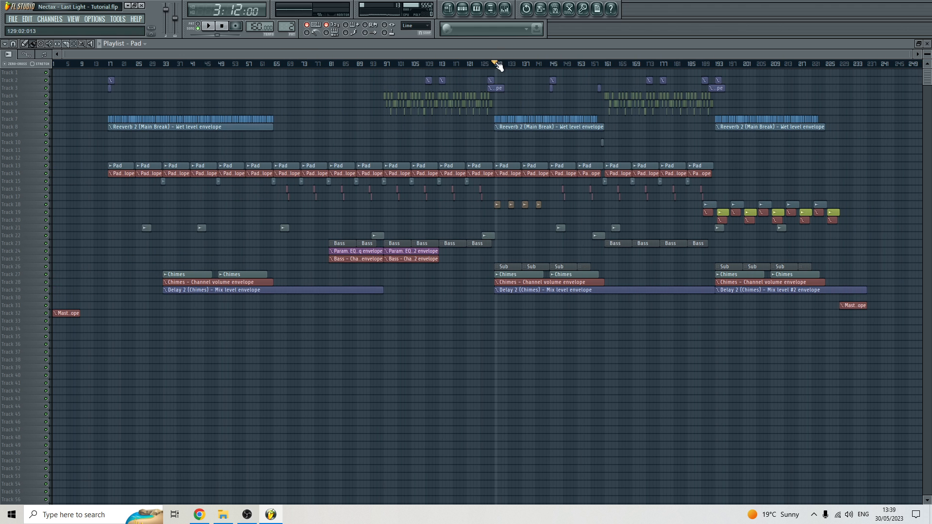
pyautogui.moveTo(496, 65); pyautogui.dragTo(547, 76)
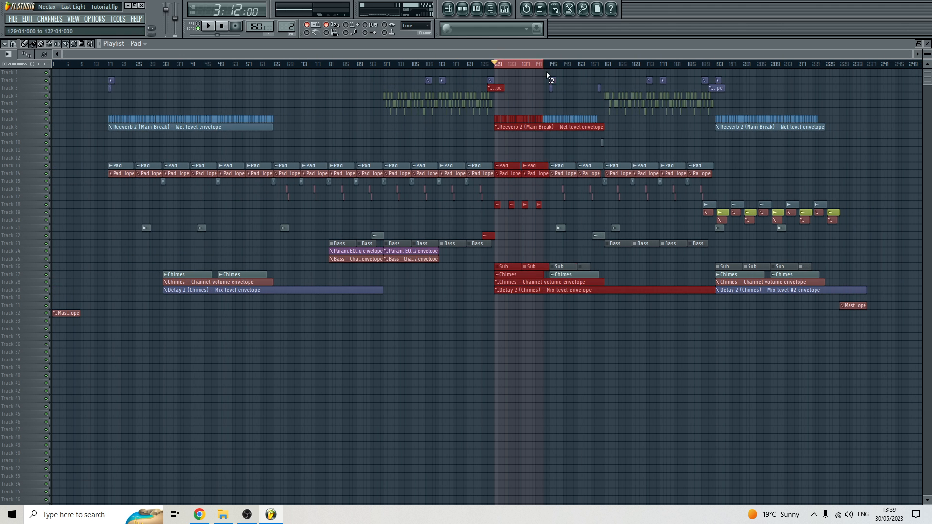
pyautogui.click(497, 66)
# Set the song position to bar 97, highlight bars 97 to 129 as a timeline range, and clear the range
pyautogui.scroll(3, 340, 99)
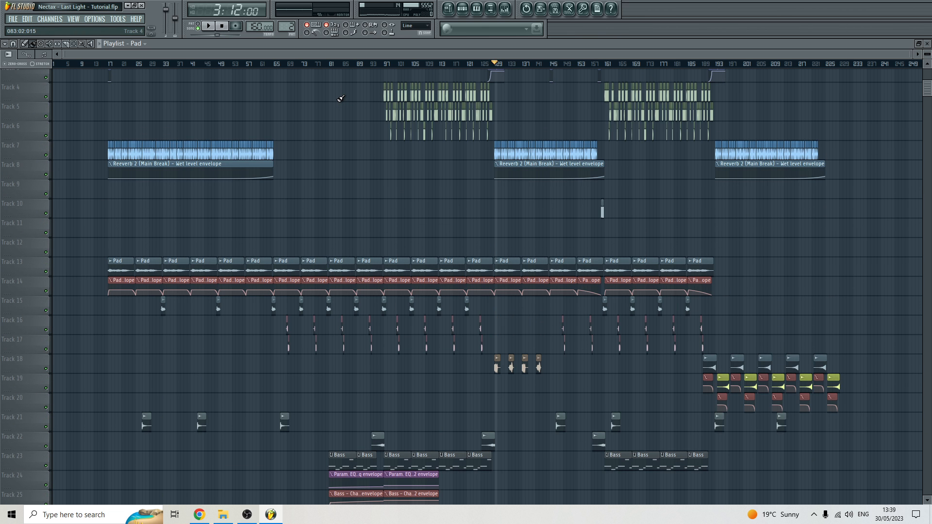
pyautogui.scroll(-3, 339, 98)
pyautogui.scroll(4, 244, 68)
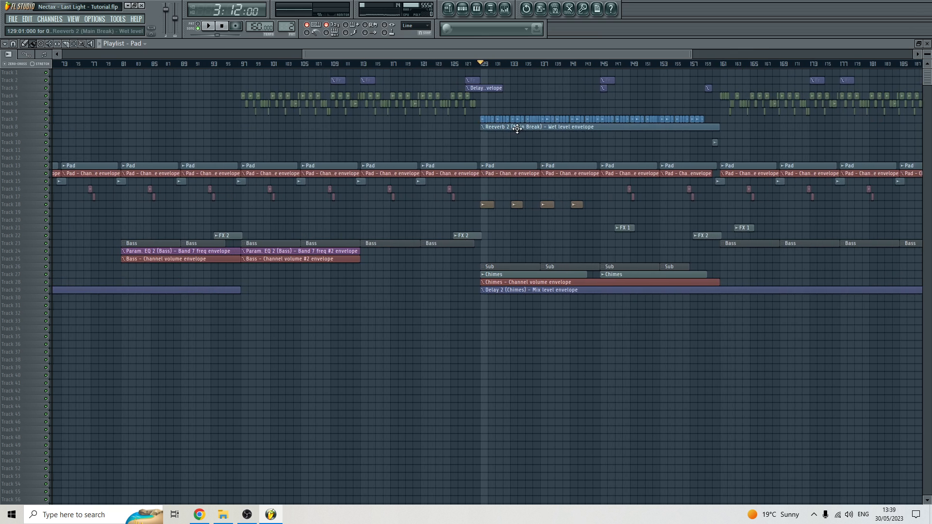
pyautogui.click(244, 67)
pyautogui.scroll(-3, 245, 68)
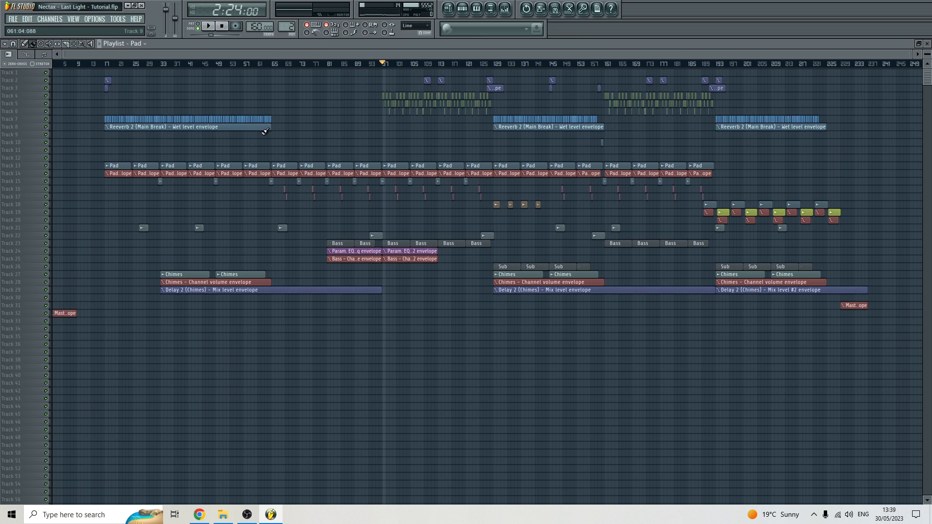
pyautogui.moveTo(422, 67); pyautogui.dragTo(598, 68)
pyautogui.click(423, 70)
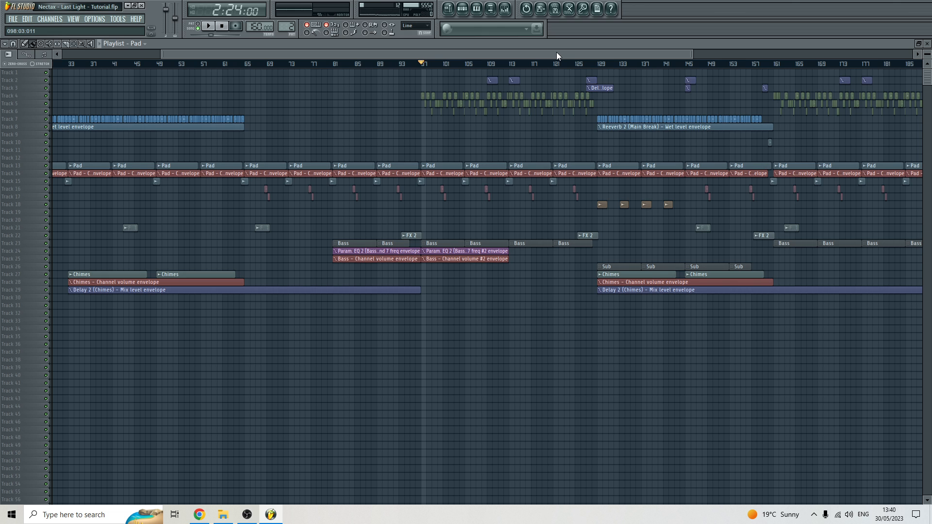
# Play the arrangement from bar 49 with the mixer shown, and stop playback
pyautogui.click(505, 8)
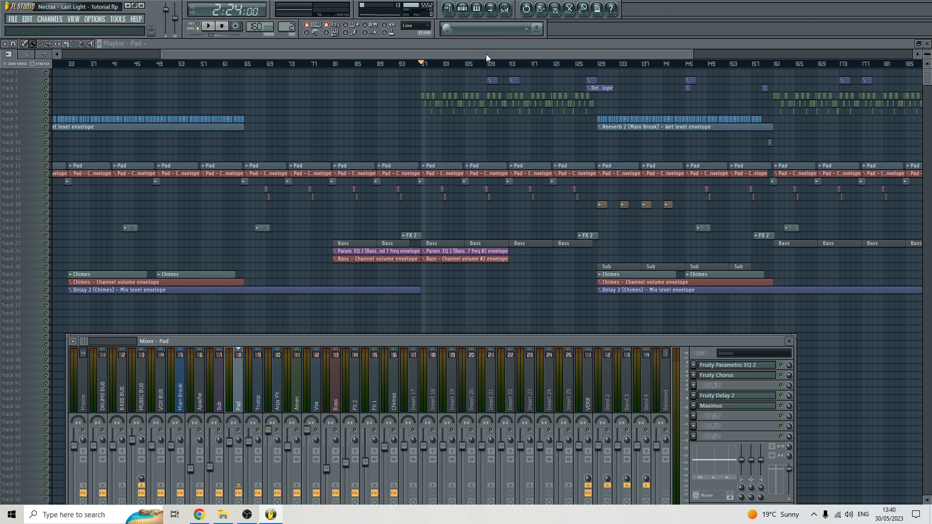
pyautogui.moveTo(486, 54); pyautogui.dragTo(534, 57)
pyautogui.scroll(-4, 453, 170)
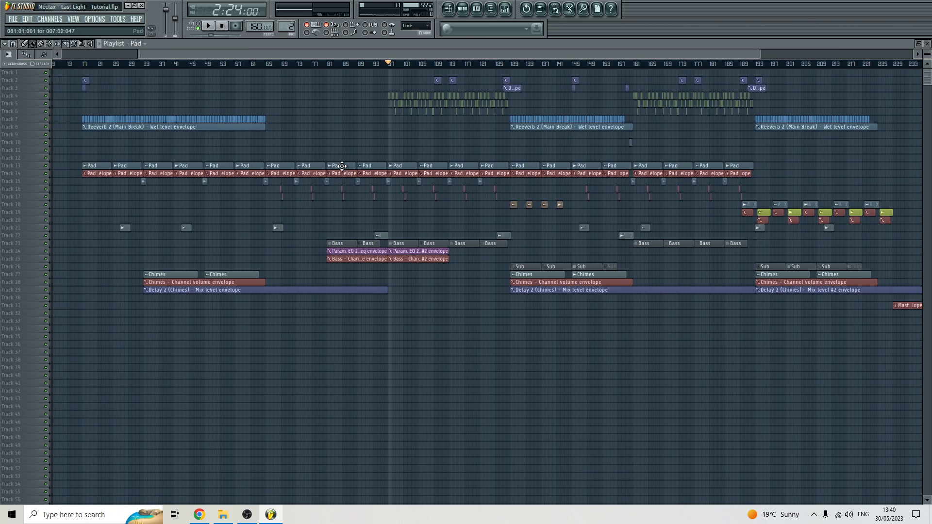
pyautogui.scroll(2, 340, 166)
pyautogui.moveTo(258, 56); pyautogui.dragTo(225, 56)
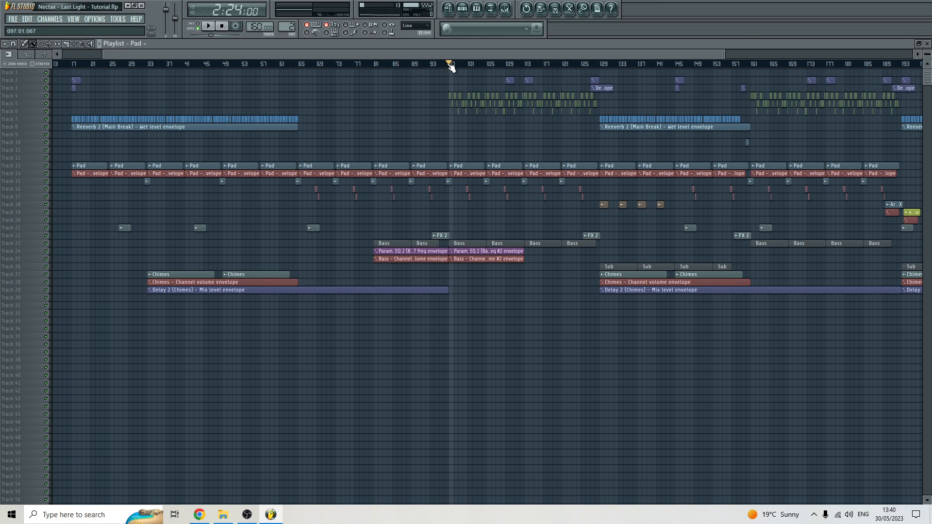
pyautogui.click(225, 66)
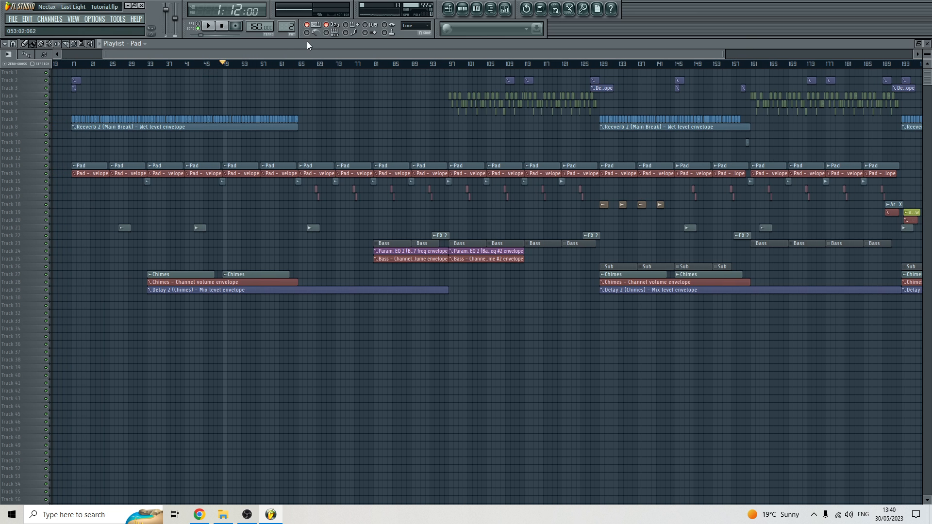
pyautogui.click(504, 9)
pyautogui.press('space')
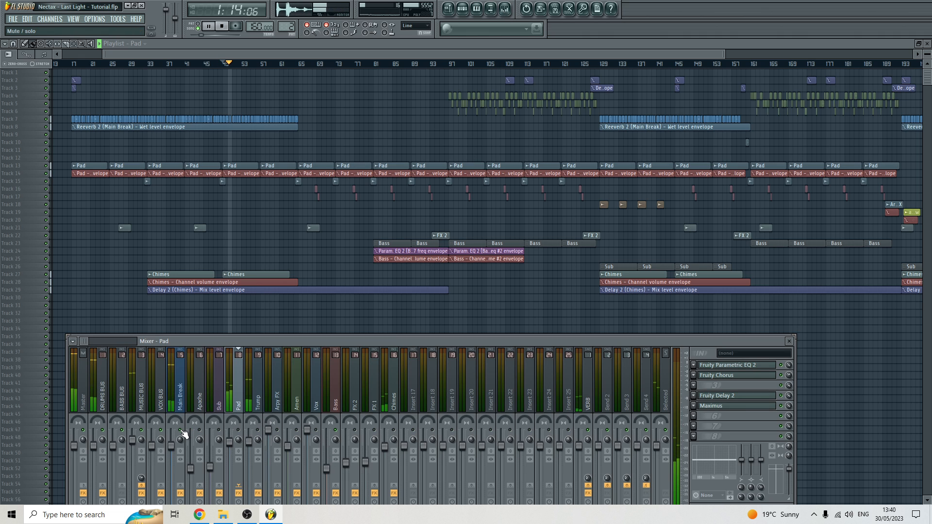
pyautogui.click(223, 26)
# Delete the Main Break clips on Track 7 between the short clip at bar 49 and bar 53
pyautogui.moveTo(157, 55); pyautogui.dragTo(116, 57)
pyautogui.scroll(10, 366, 81)
pyautogui.scroll(4, 284, 158)
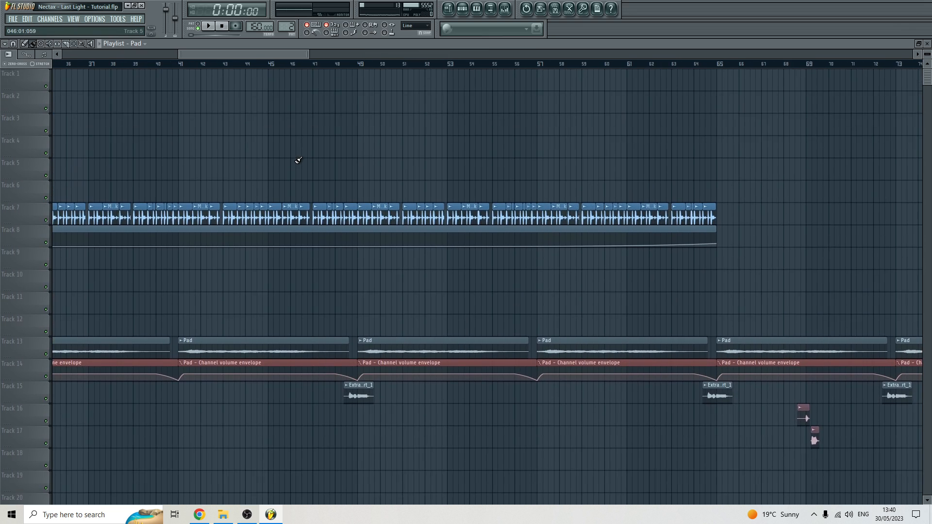
pyautogui.scroll(-2, 254, 221)
pyautogui.scroll(4, 330, 214)
pyautogui.rightClick(335, 211)
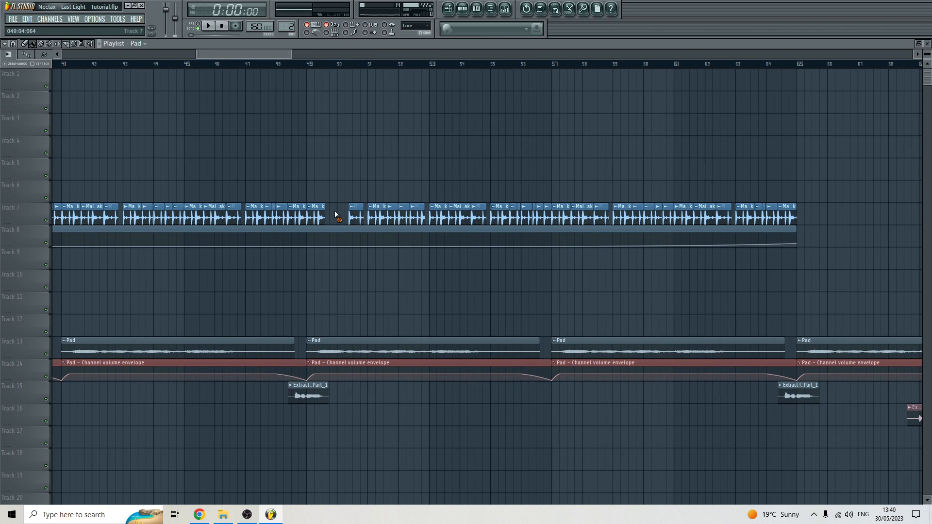
pyautogui.rightClick(370, 214)
pyautogui.scroll(4, 309, 219)
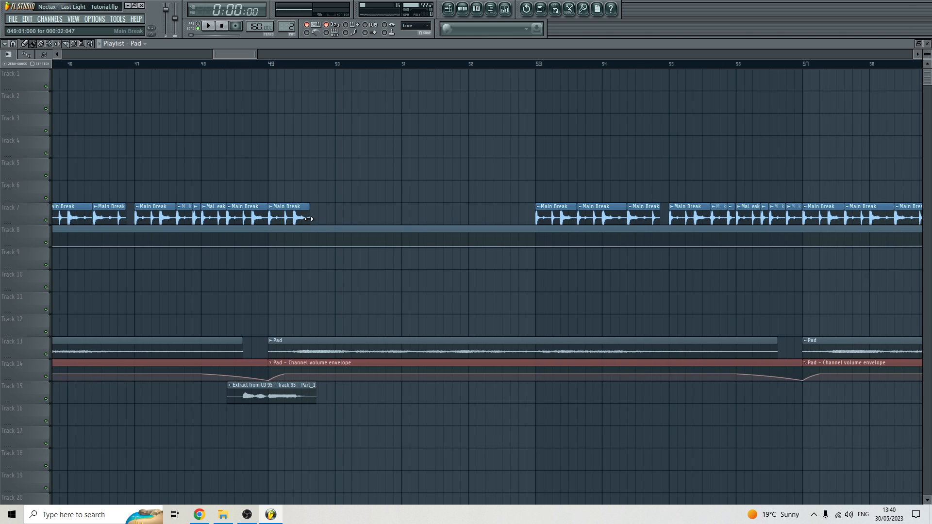
# Extend the Main Break clip at bar 49 to bar 51, undo moving it, and play briefly from bar 49
pyautogui.moveTo(308, 219); pyautogui.dragTo(331, 214)
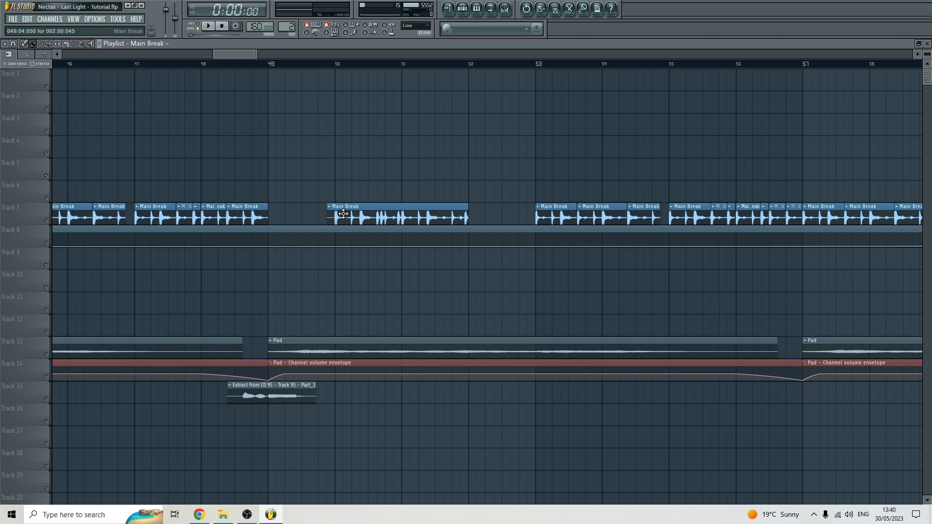
pyautogui.hotkey('ctrl', 'z')
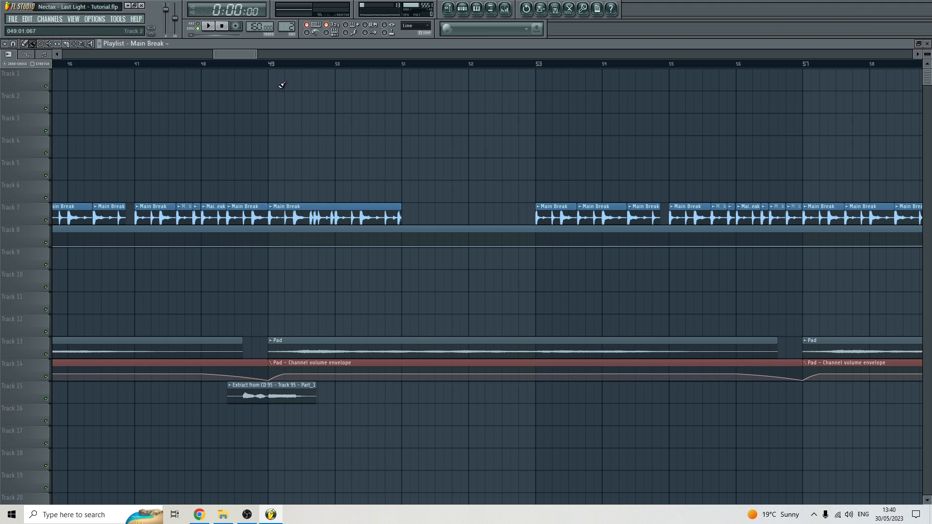
pyautogui.click(270, 63)
pyautogui.press('space')
pyautogui.press('space')
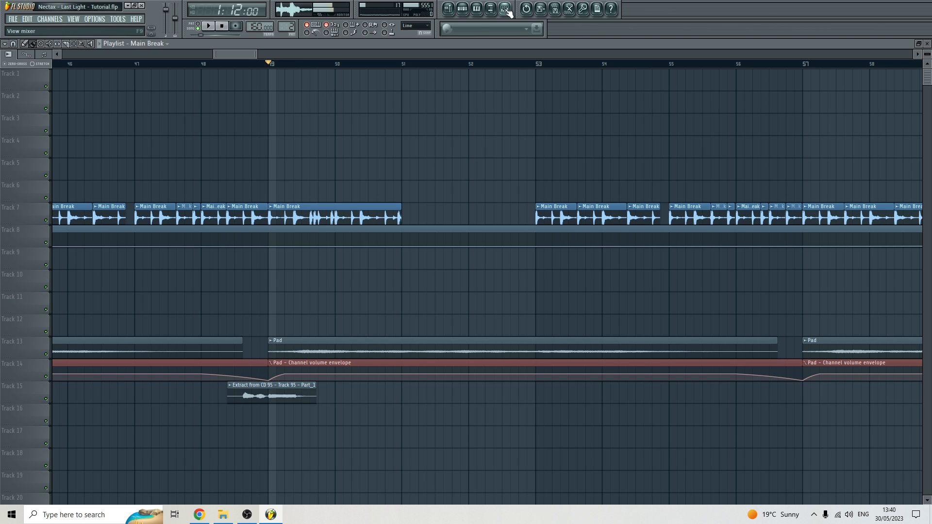
# Play the extended Main Break clip from bar 49 with the mixer shown, then stop playback and hide the mixer
pyautogui.click(506, 11)
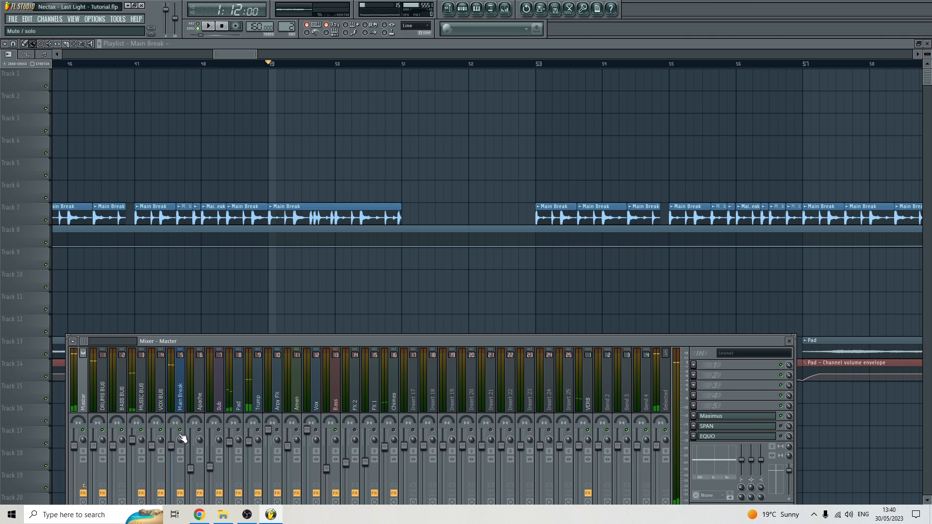
pyautogui.press('space')
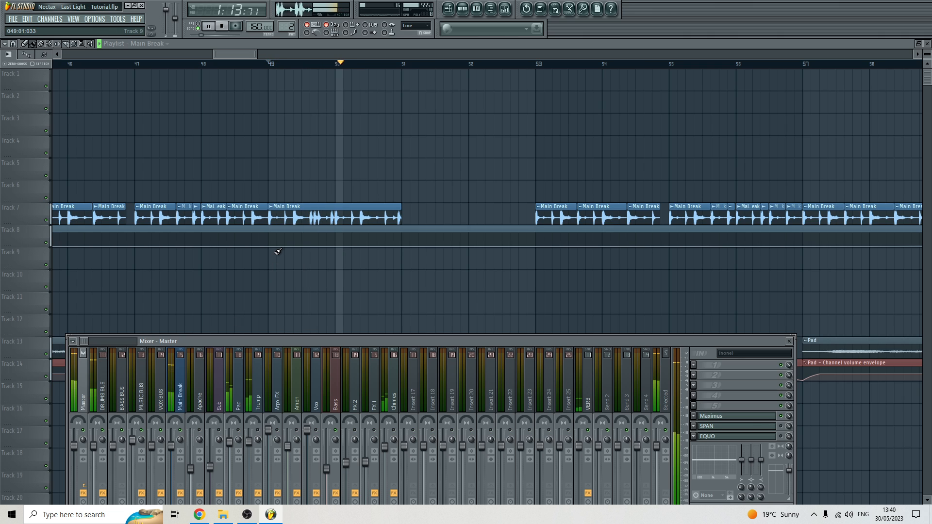
pyautogui.click(270, 63)
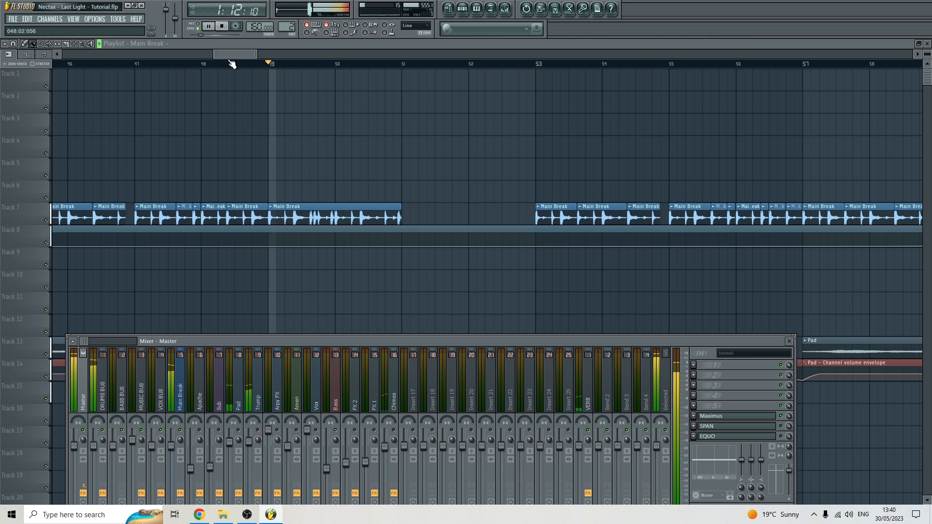
pyautogui.press('space')
pyautogui.press('F9')
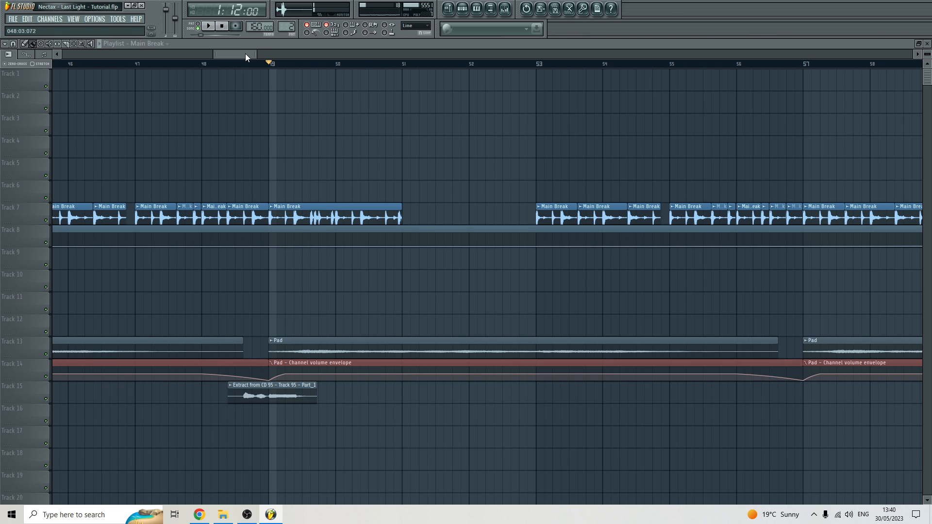
# Undo the Main Break clip extension and the clip deletions between bars 49 and 53
pyautogui.hotkey('ctrl', 'z')
pyautogui.hotkey('ctrl', 'z')
pyautogui.hotkey('ctrl', 'z')
pyautogui.hotkey('ctrl', 'z')
pyautogui.hotkey('ctrl', 'z')
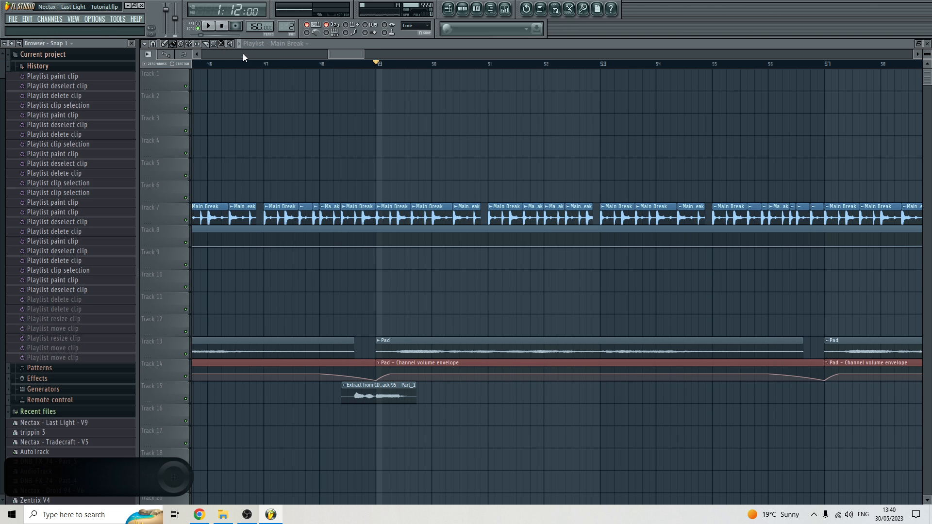
# Redo the Main Break clip deletions between bars 49 and 53 and start playback from bar 49
pyautogui.moveTo(348, 54); pyautogui.dragTo(354, 58)
pyautogui.hotkey('ctrl', 'shift', 'z')
pyautogui.press('space')
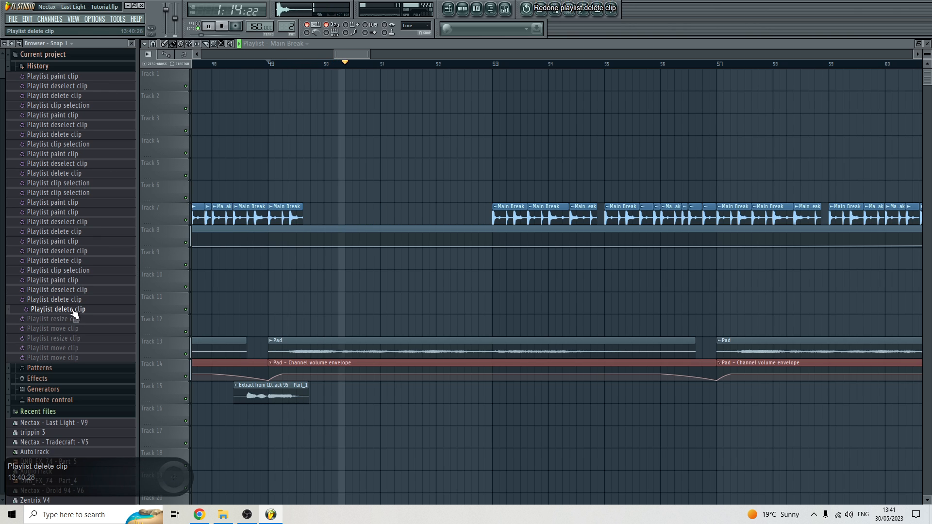
# Restart playback from bar 49, undo the Main Break clip deletions between bars 49 and 53, and stop playback
pyautogui.press('space')
pyautogui.press('space')
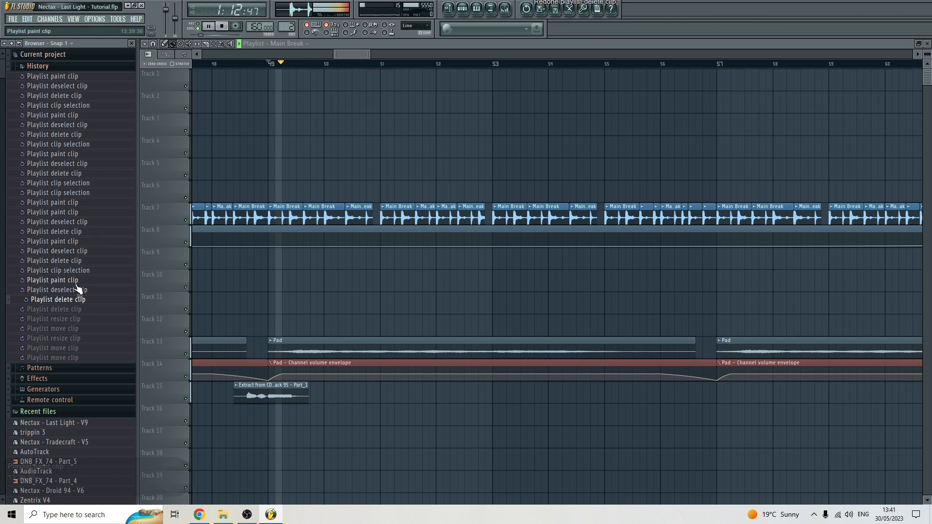
pyautogui.hotkey('ctrl', 'alt', 'z')
pyautogui.hotkey('ctrl', 'alt', 'z')
pyautogui.hotkey('ctrl', 'alt', 'z')
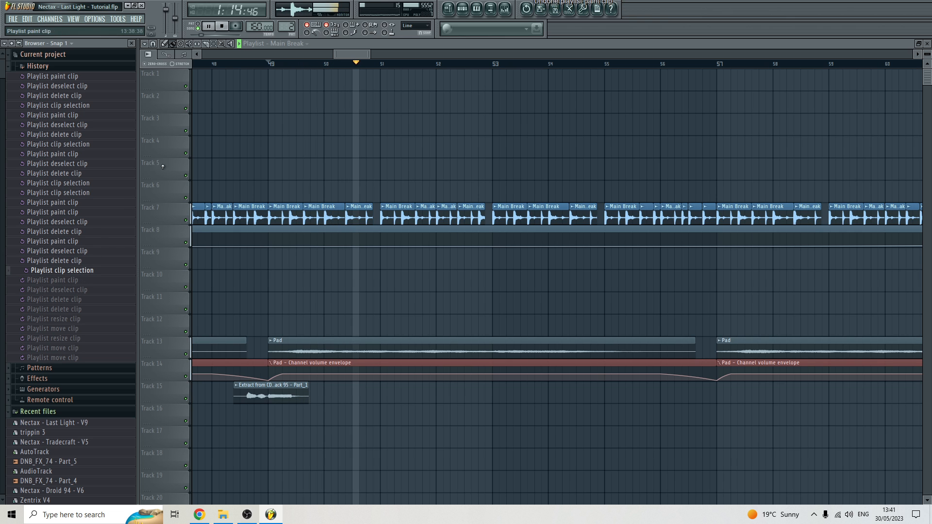
pyautogui.scroll(-6, 356, 143)
pyautogui.scroll(-6, 359, 145)
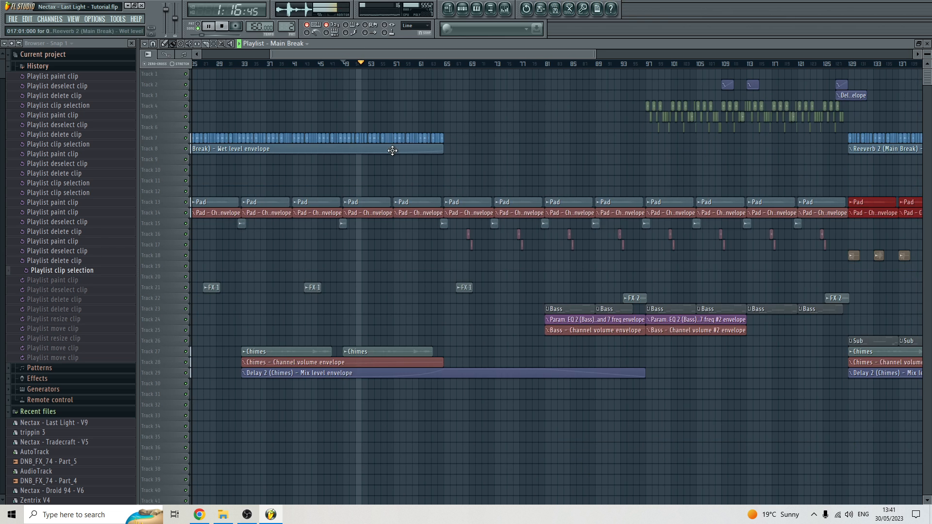
pyautogui.scroll(4, 623, 176)
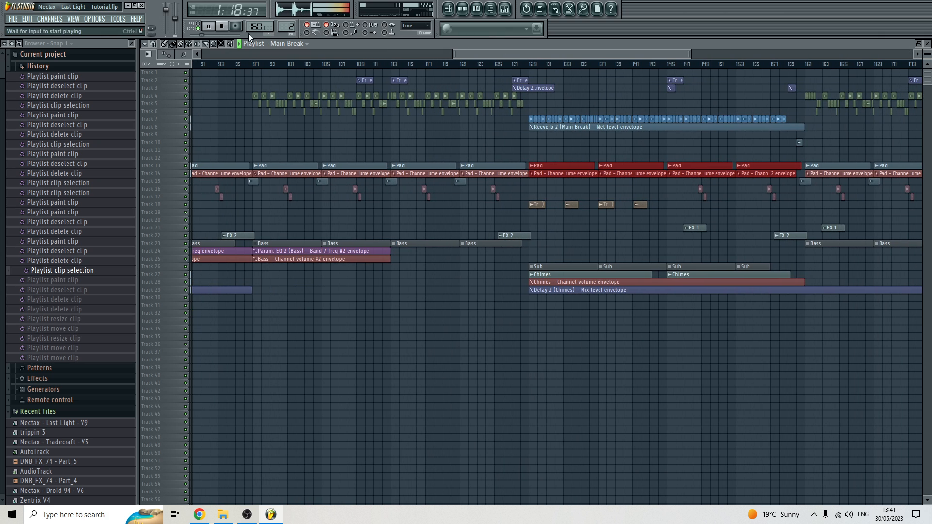
pyautogui.click(221, 26)
pyautogui.scroll(-2, 507, 193)
pyautogui.scroll(2, 506, 193)
pyautogui.click(433, 150)
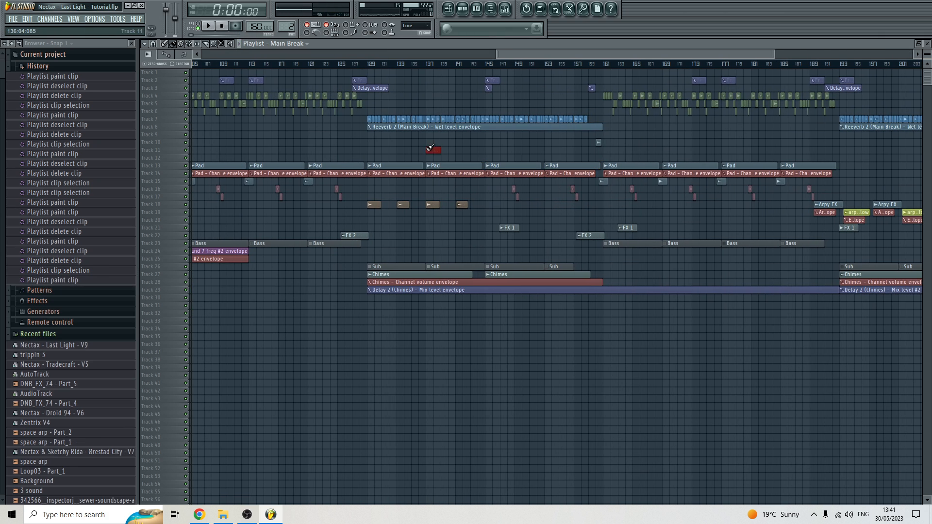
pyautogui.rightClick(433, 153)
pyautogui.scroll(-2, 439, 155)
pyautogui.scroll(2, 424, 136)
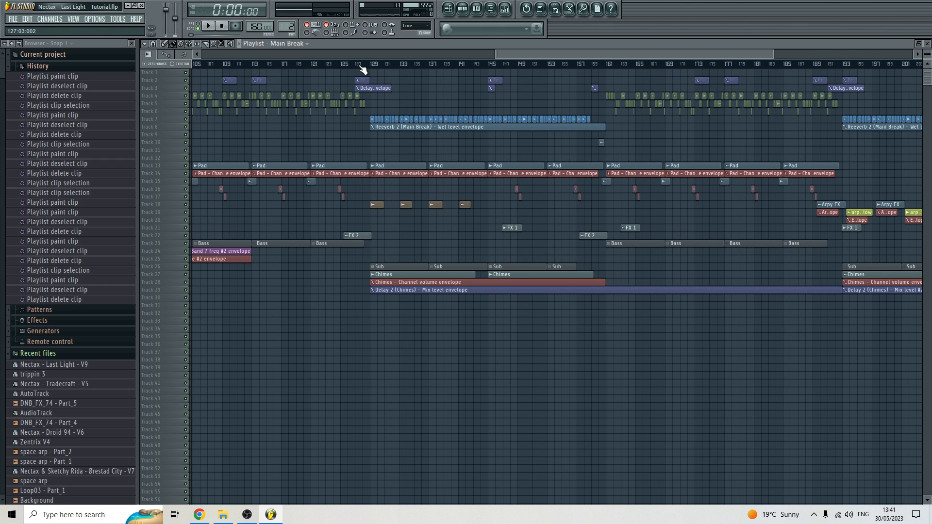
# Place the playhead at bar 129 and examine how the Main Break, Sub and Chimes section follows the preceding Bass section
pyautogui.moveTo(360, 73); pyautogui.dragTo(374, 68)
pyautogui.scroll(2, 402, 139)
pyautogui.scroll(1, 402, 139)
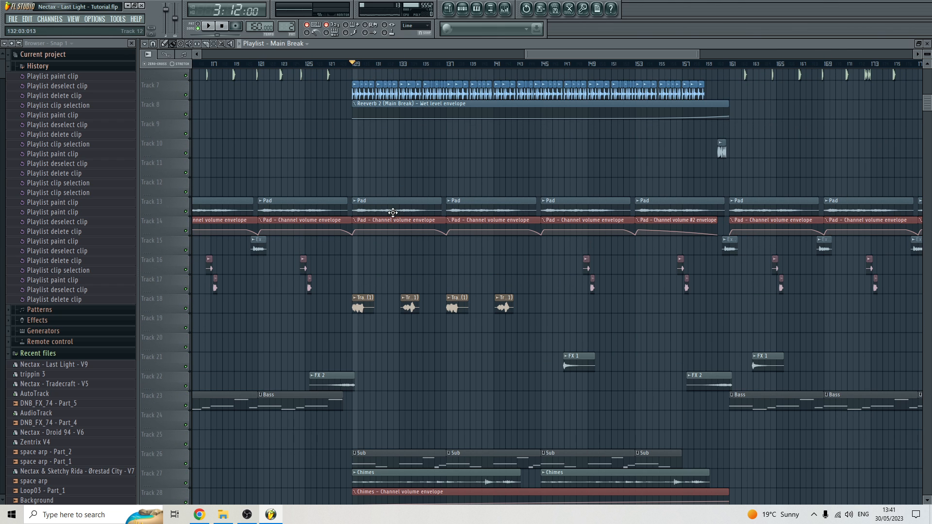
pyautogui.scroll(-1, 395, 212)
pyautogui.scroll(-1, 397, 282)
pyautogui.click(397, 283)
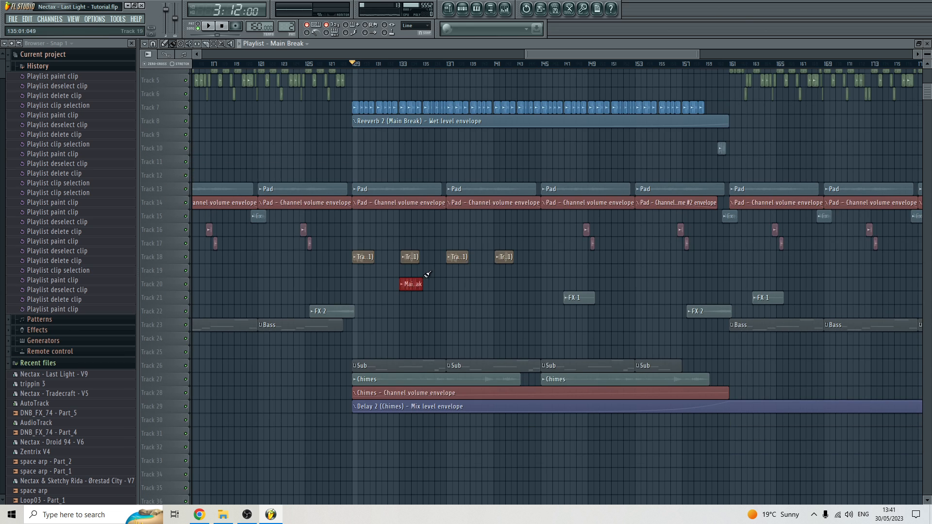
pyautogui.rightClick(403, 286)
pyautogui.scroll(-2, 405, 330)
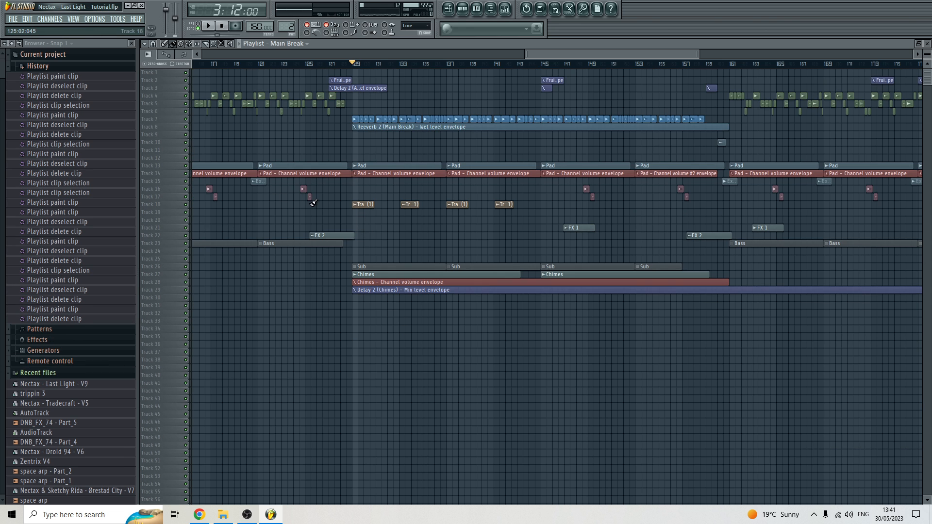
pyautogui.scroll(3, 374, 245)
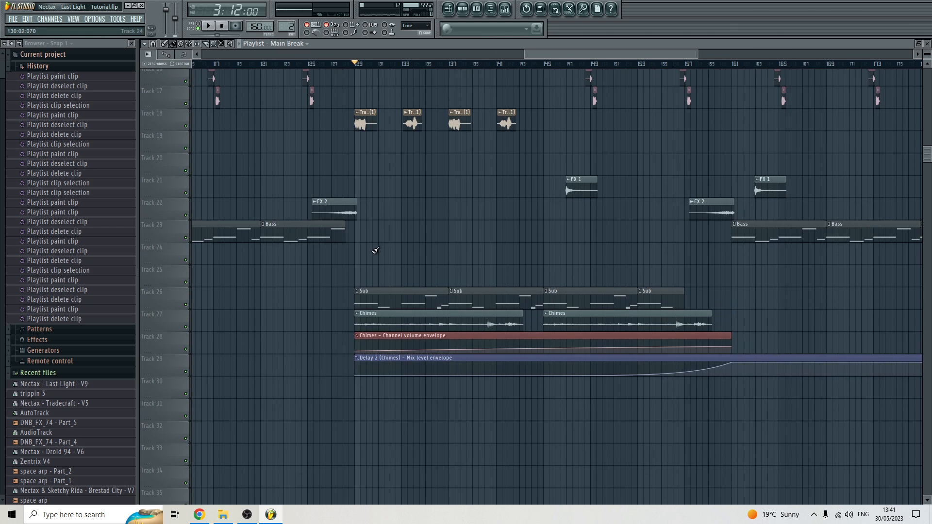
pyautogui.scroll(-2, 389, 310)
pyautogui.scroll(4, 324, 246)
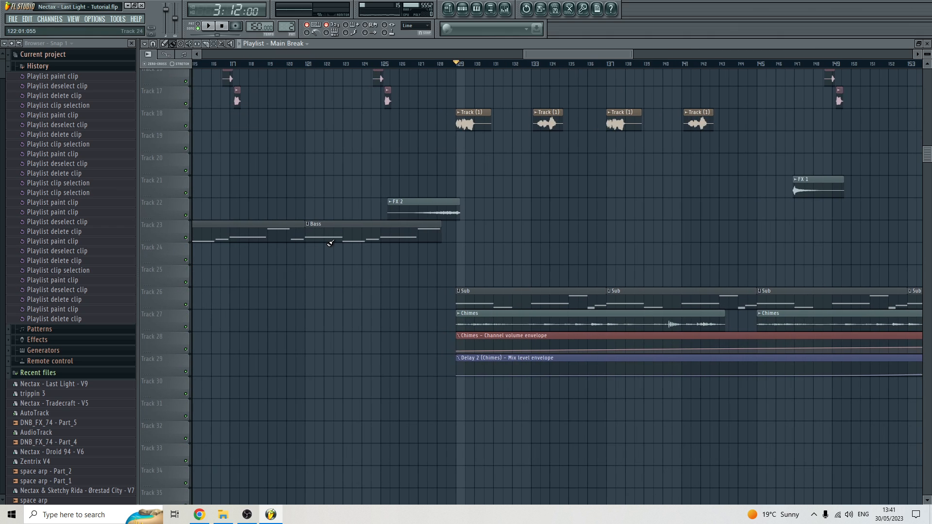
pyautogui.scroll(-2, 332, 244)
pyautogui.scroll(-4, 332, 243)
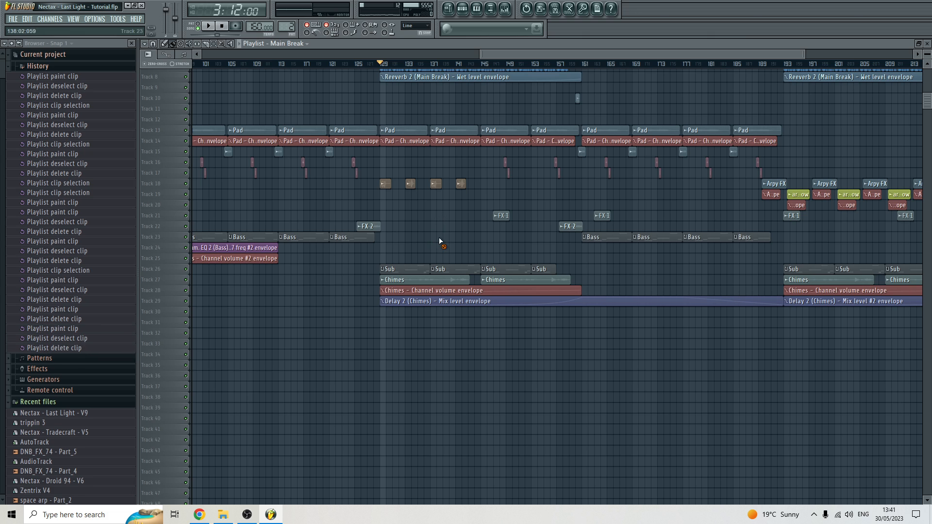
# Play the Bass section from bar 121 with the mixer shown and its Bass track selected, and stop playback
pyautogui.click(332, 64)
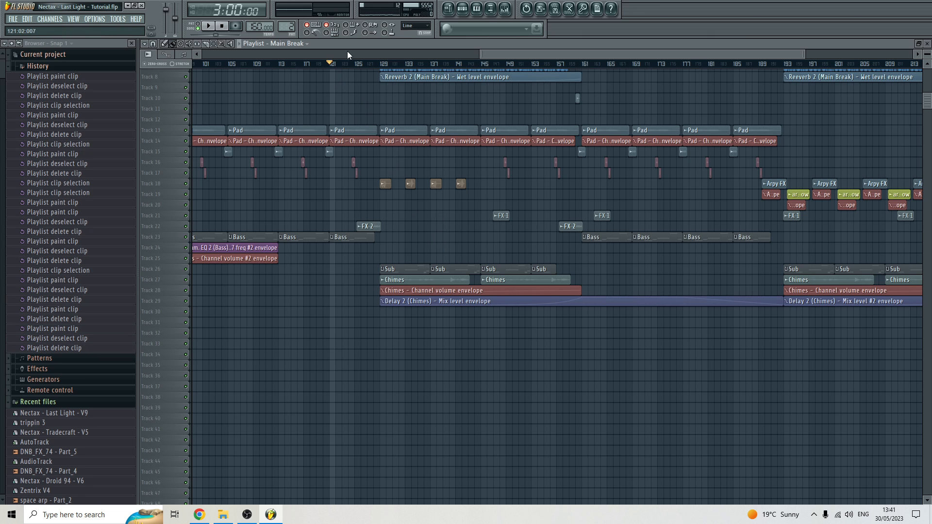
pyautogui.click(505, 8)
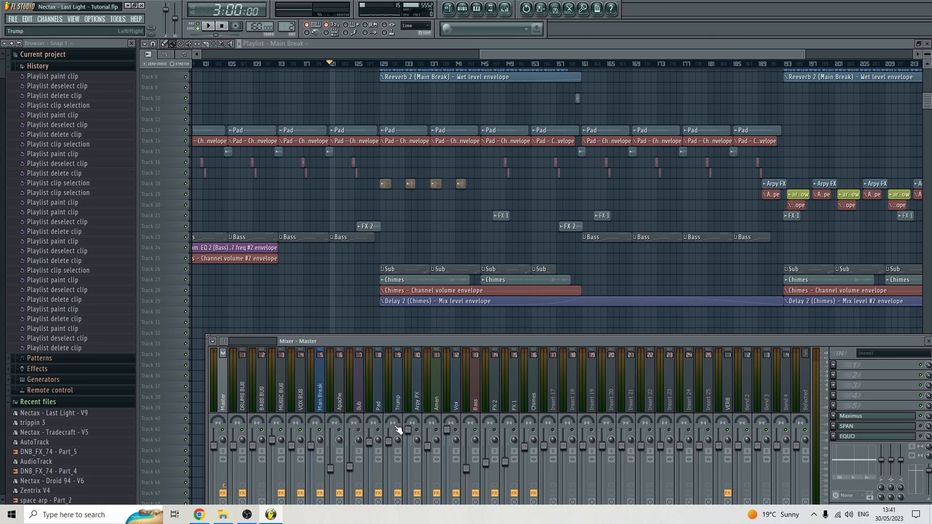
pyautogui.click(478, 382)
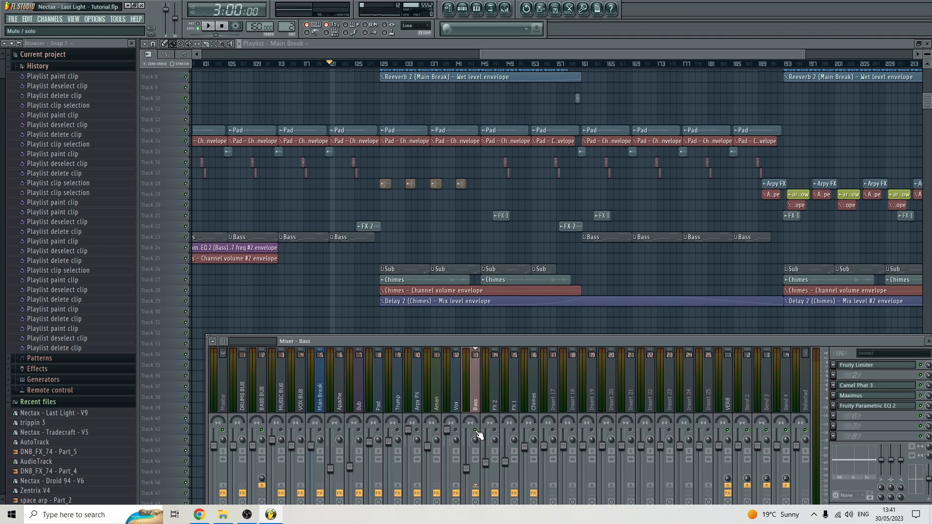
pyautogui.click(722, 51)
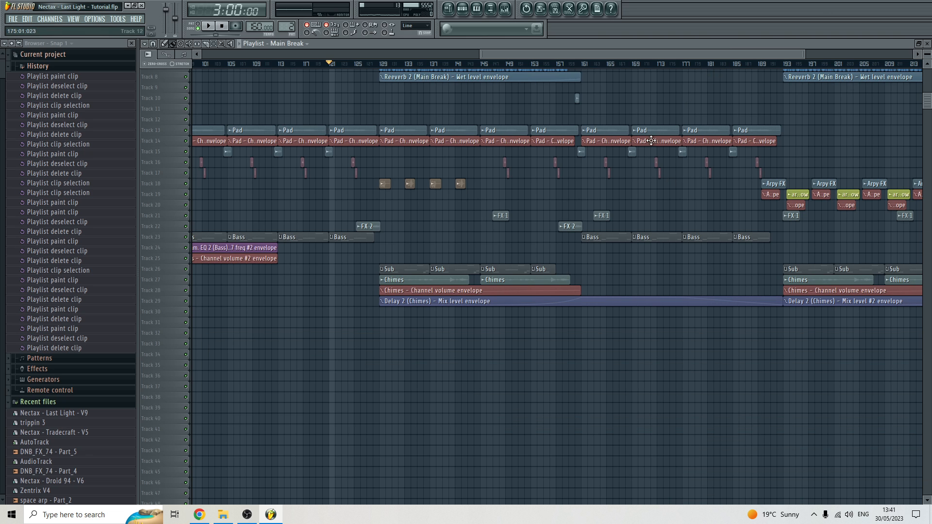
pyautogui.scroll(1, 611, 108)
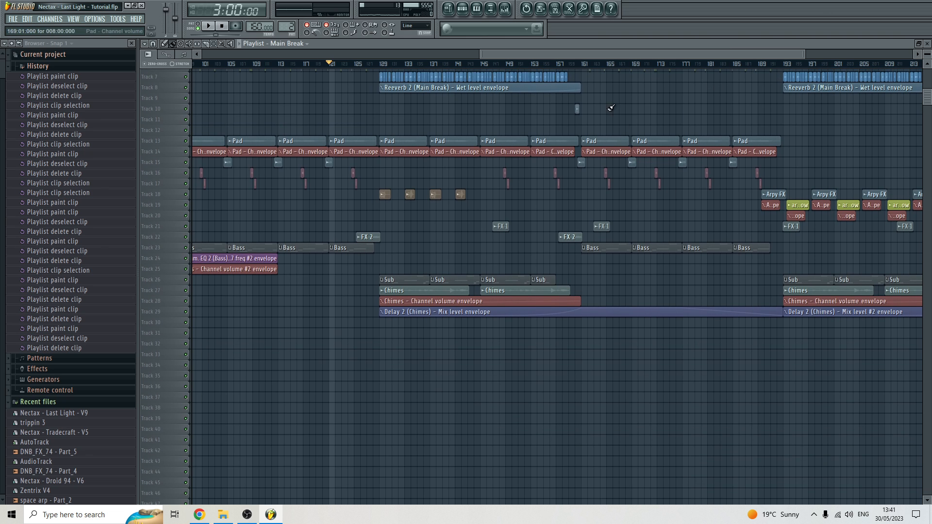
pyautogui.click(506, 9)
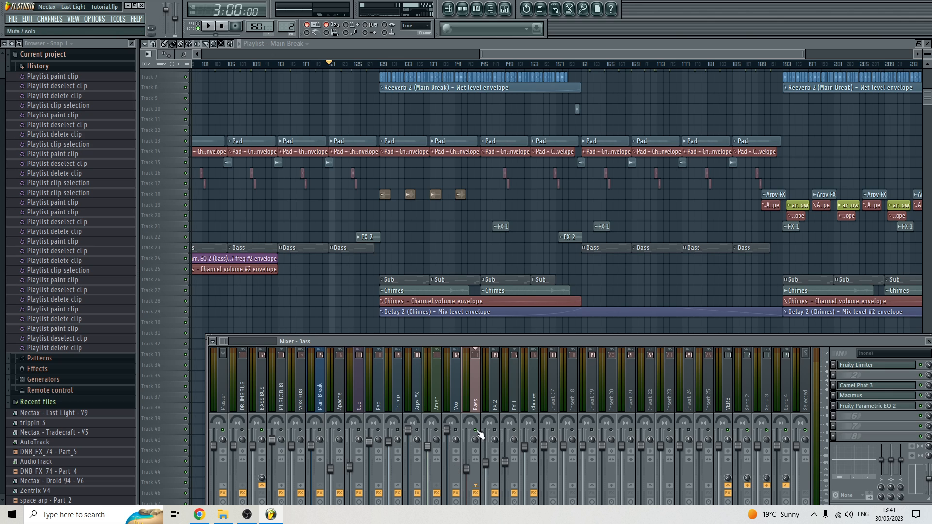
pyautogui.press('space')
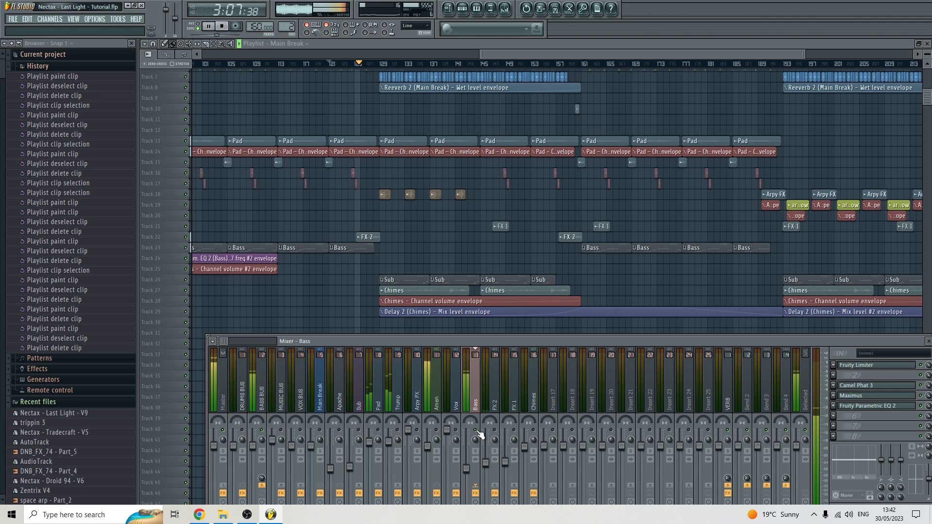
pyautogui.press('space')
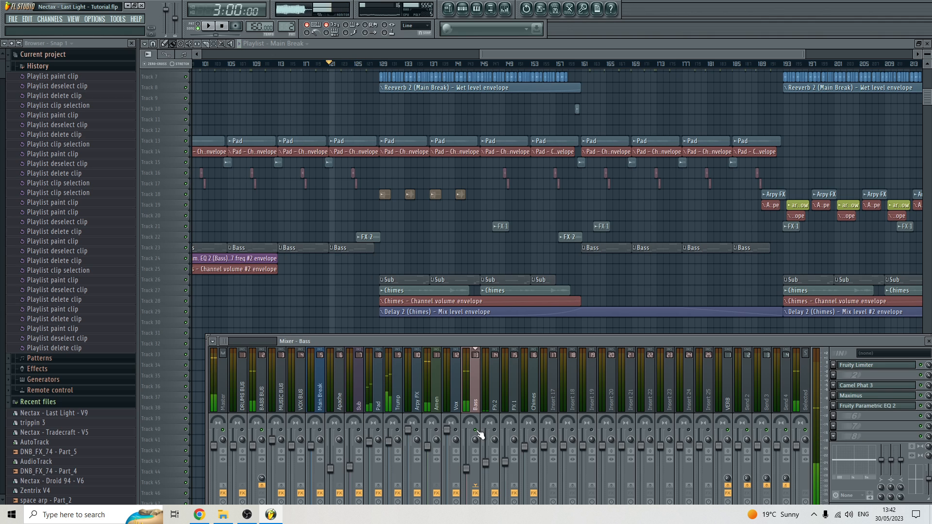
pyautogui.click(223, 27)
# Open the Bass channel's Serum instrument, audition it in the track from bar 121, and return to the playlist
pyautogui.click(332, 68)
pyautogui.click(462, 9)
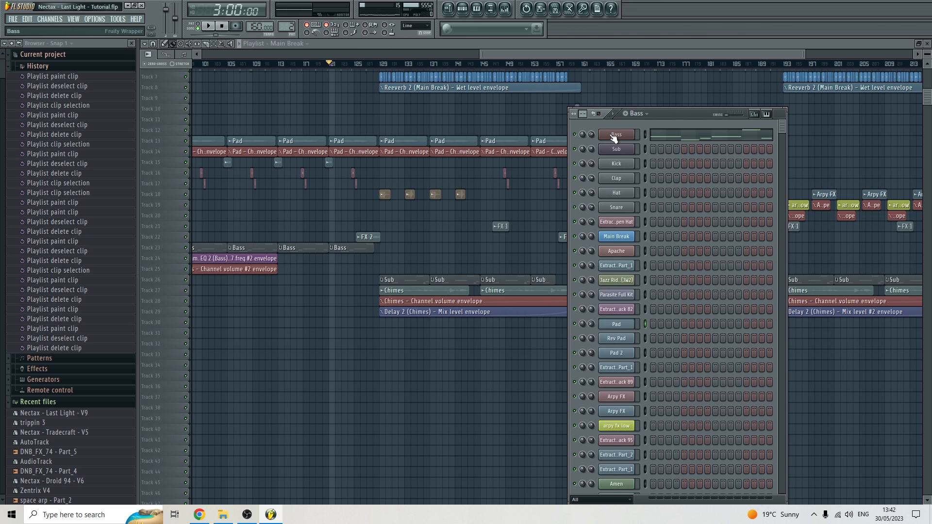
pyautogui.click(615, 136)
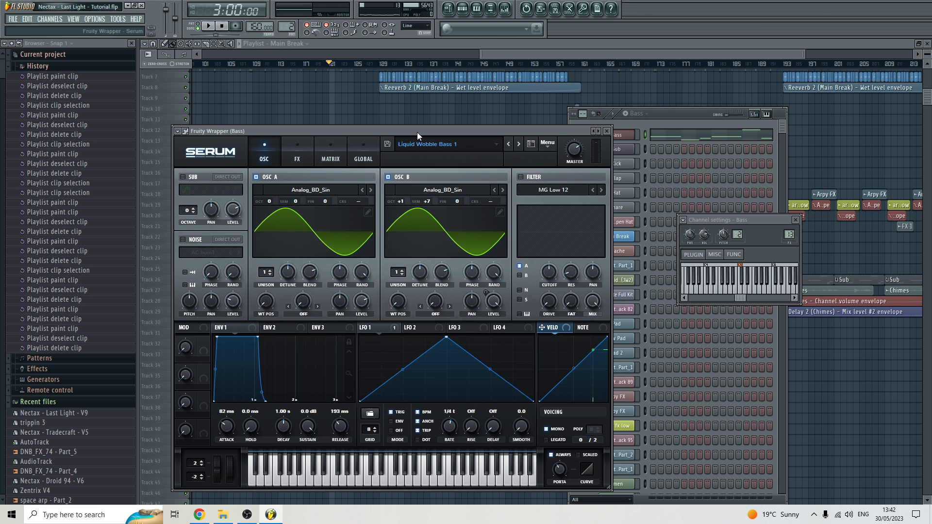
pyautogui.moveTo(417, 132); pyautogui.dragTo(575, 107)
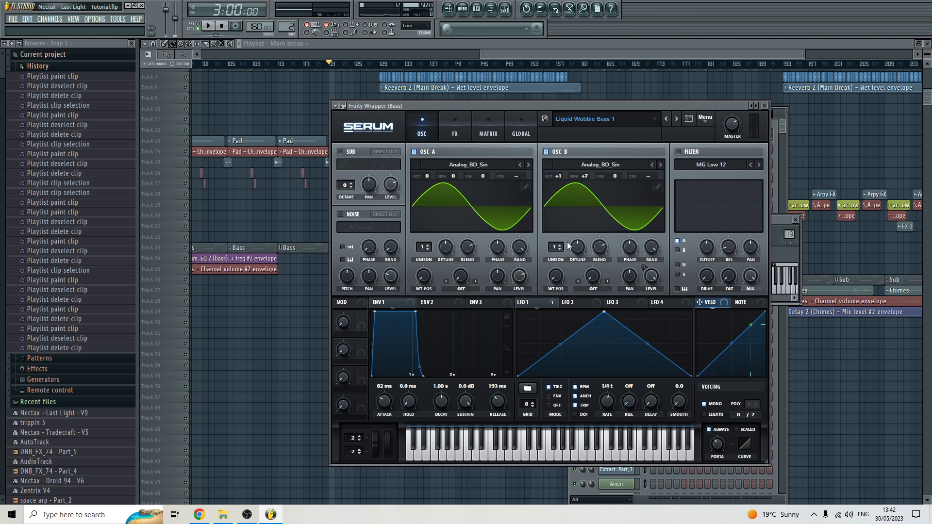
pyautogui.press('space')
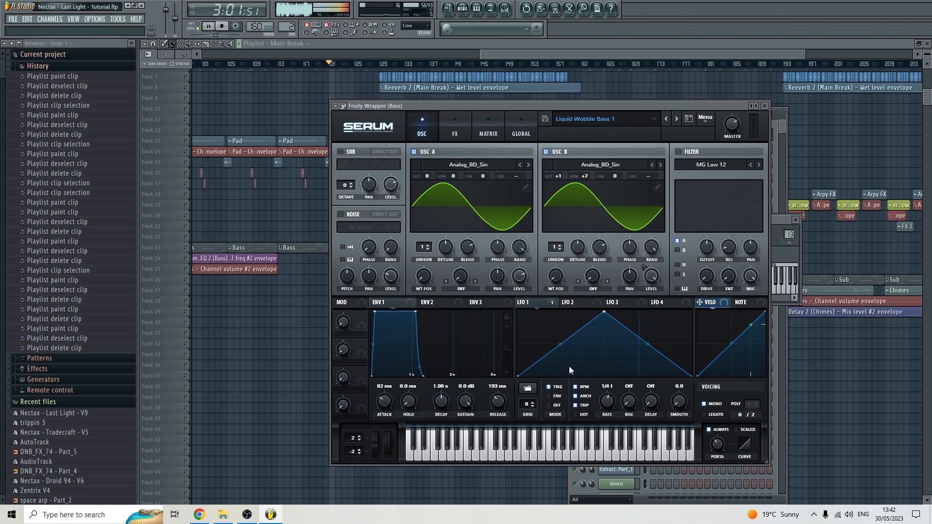
pyautogui.press('space')
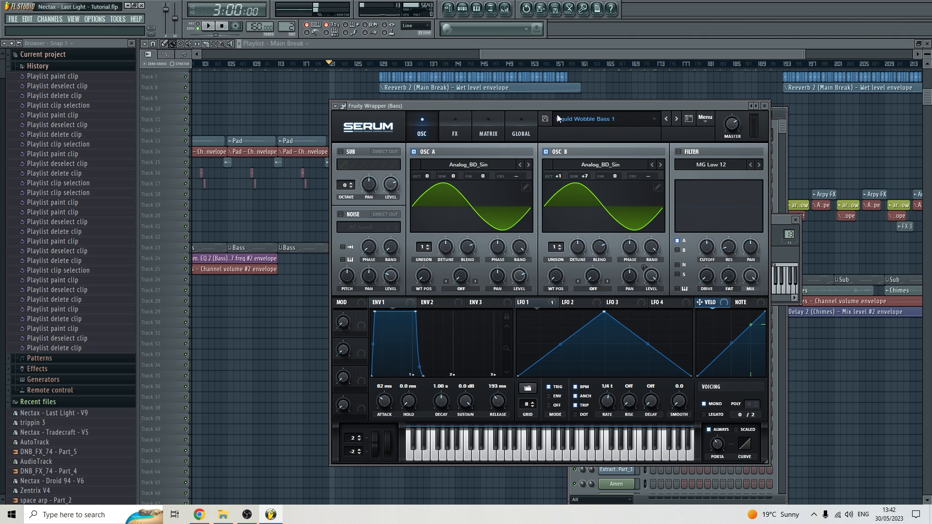
pyautogui.click(487, 57)
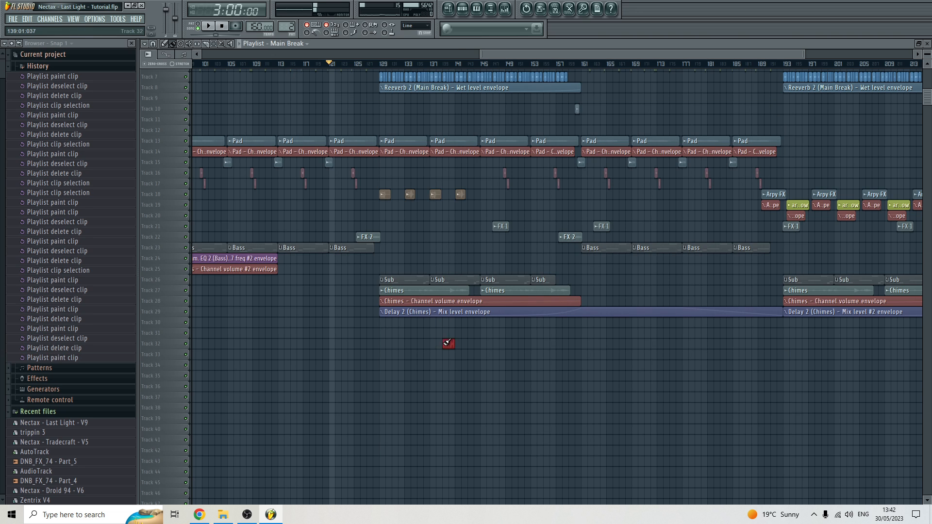
# Check the mixer briefly, examine the Bass pattern's notes in the piano roll, and return to the playlist
pyautogui.press('F9')
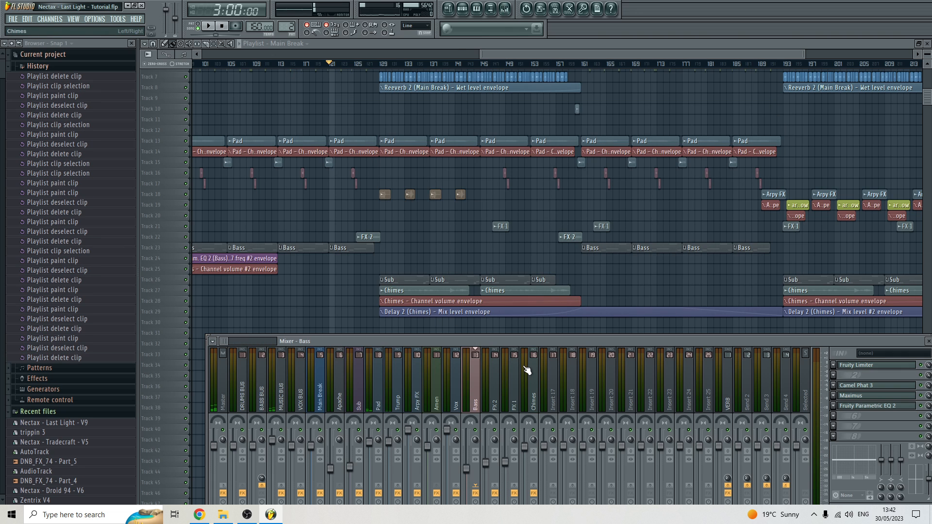
pyautogui.click(485, 53)
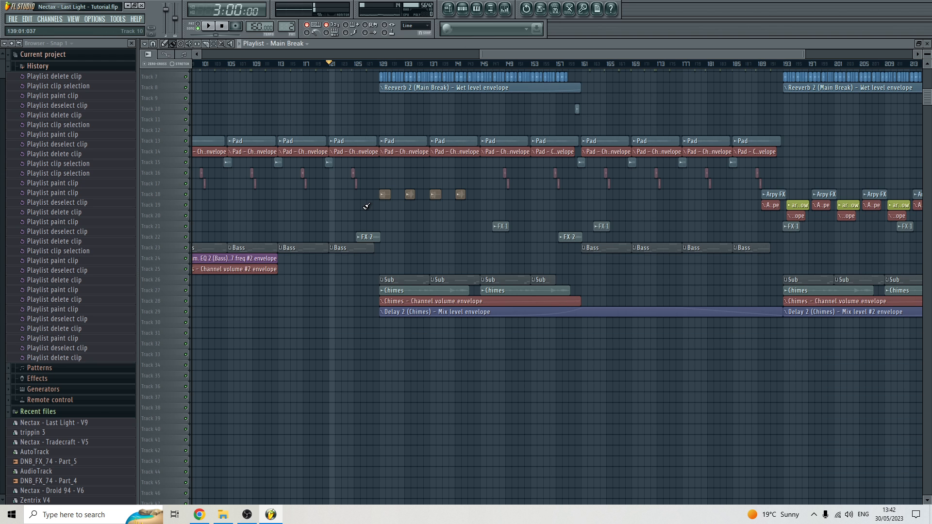
pyautogui.scroll(3, 366, 207)
pyautogui.doubleClick(359, 292)
pyautogui.scroll(-2, 384, 284)
pyautogui.scroll(-4, 385, 284)
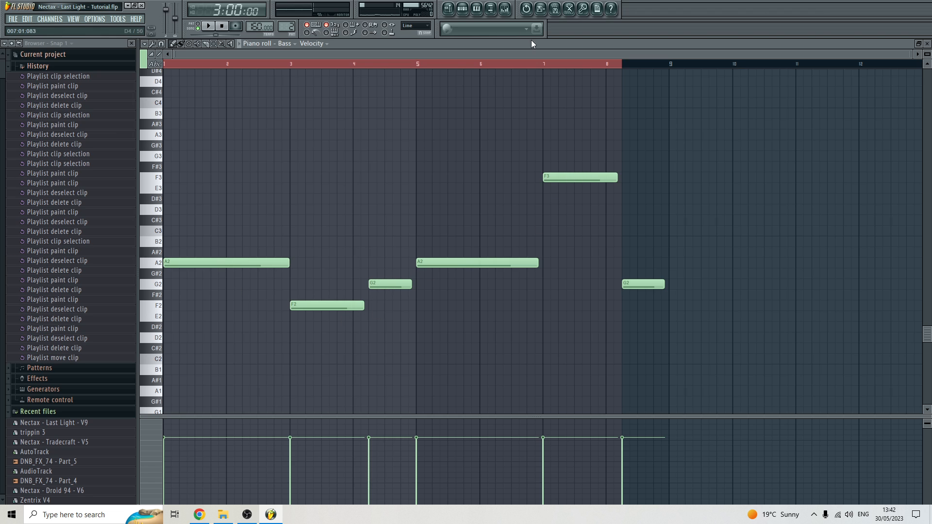
pyautogui.click(449, 8)
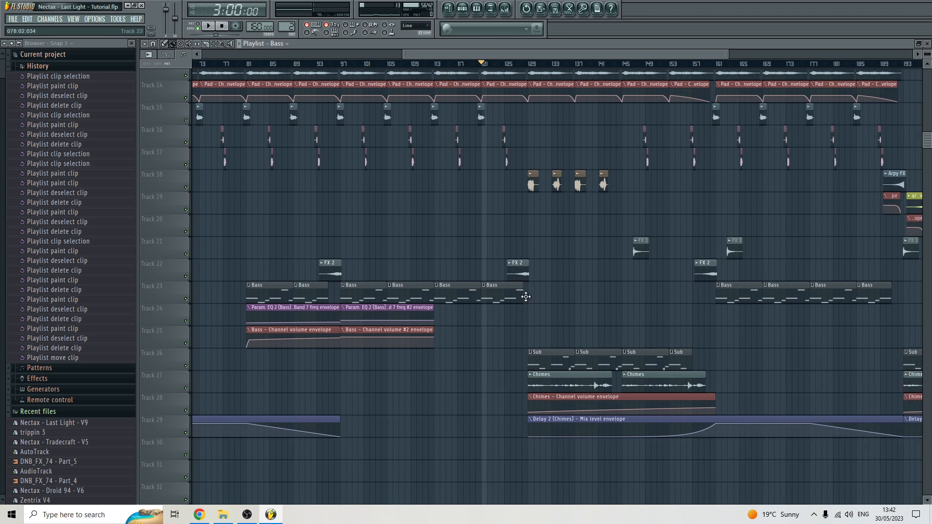
# Move the playhead to bar 113, at the start of a Bass clip
pyautogui.scroll(5, 526, 297)
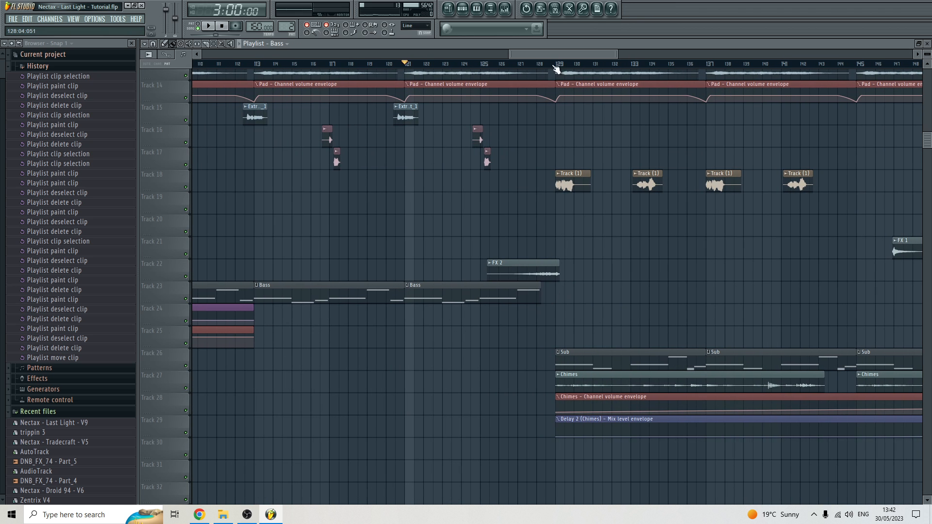
pyautogui.click(542, 67)
pyautogui.click(253, 66)
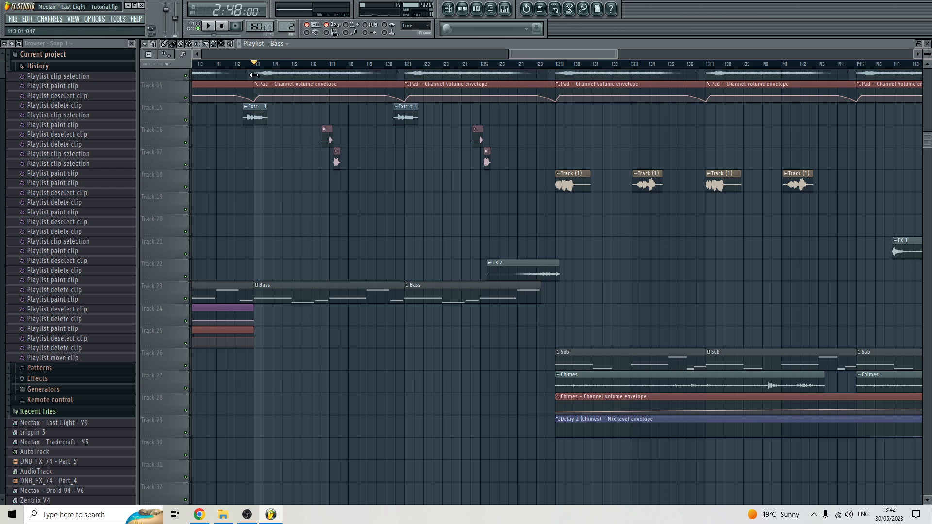
pyautogui.scroll(-3, 489, 260)
pyautogui.click(501, 313)
pyautogui.rightClick(515, 315)
pyautogui.scroll(-3, 515, 315)
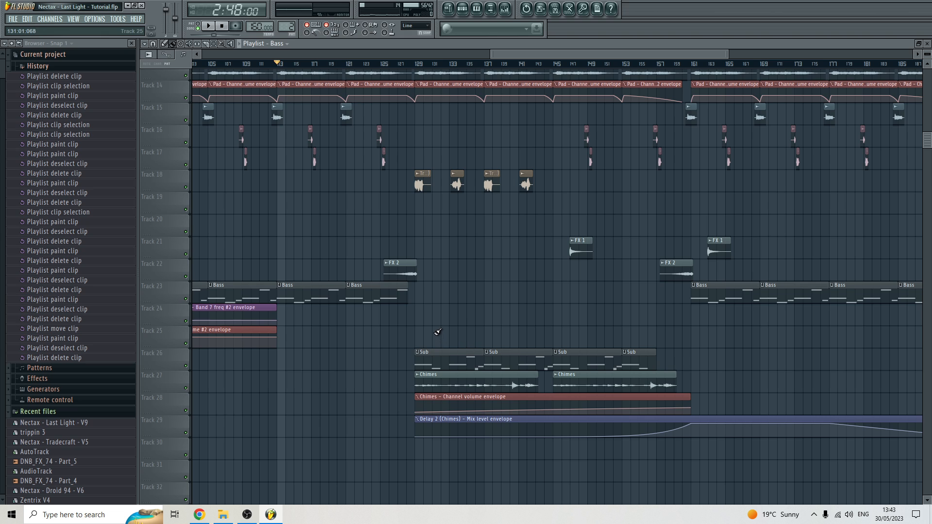
pyautogui.moveTo(434, 331)
pyautogui.mouseDown()
pyautogui.moveTo(646, 342)
pyautogui.moveTo(708, 359)
pyautogui.mouseUp()
pyautogui.click(526, 335)
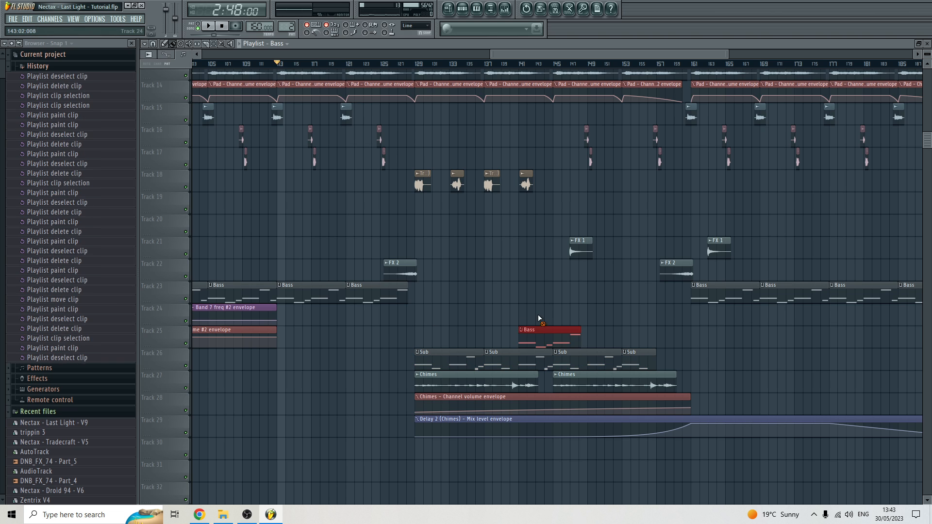
pyautogui.rightClick(534, 332)
# Open the Sub pattern that starts at bar 129 in the piano roll
pyautogui.doubleClick(463, 354)
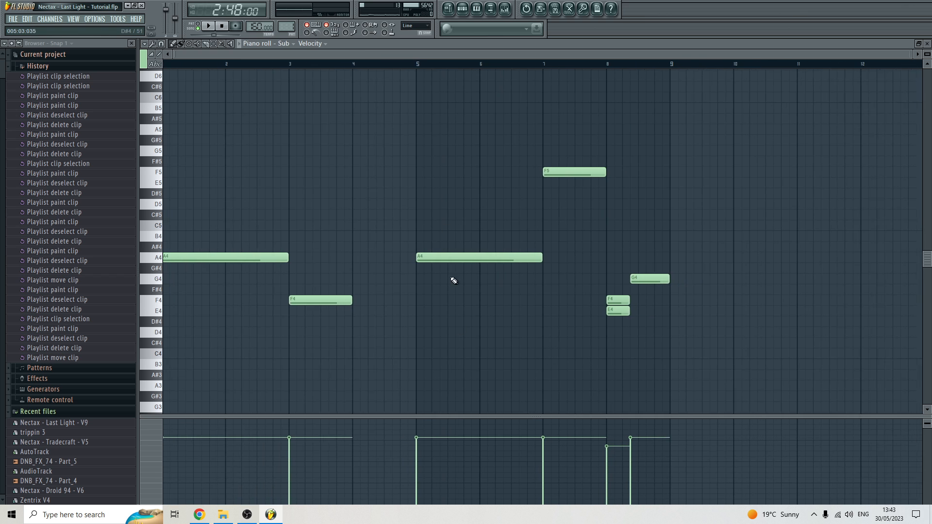
# Return to the playlist, check the mixer, and audition the Sub section from bar 129 before stopping playback
pyautogui.click(448, 9)
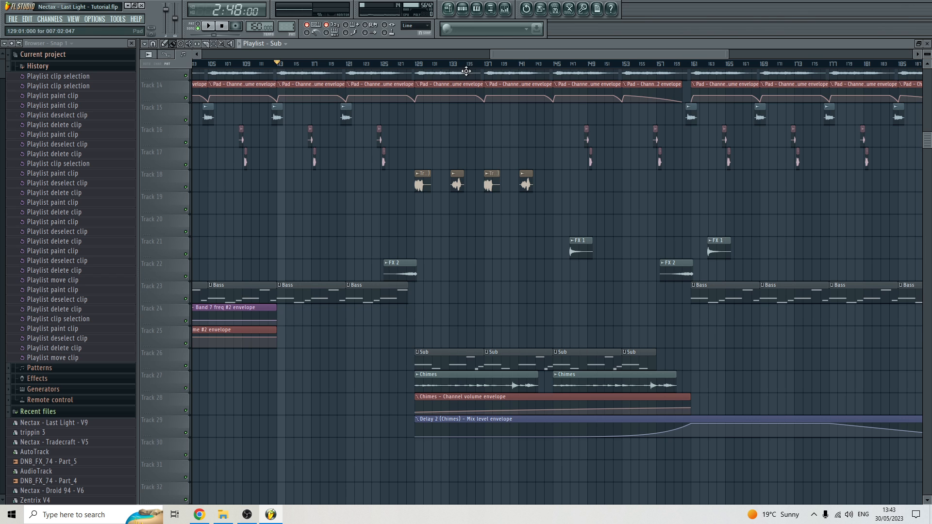
pyautogui.click(490, 10)
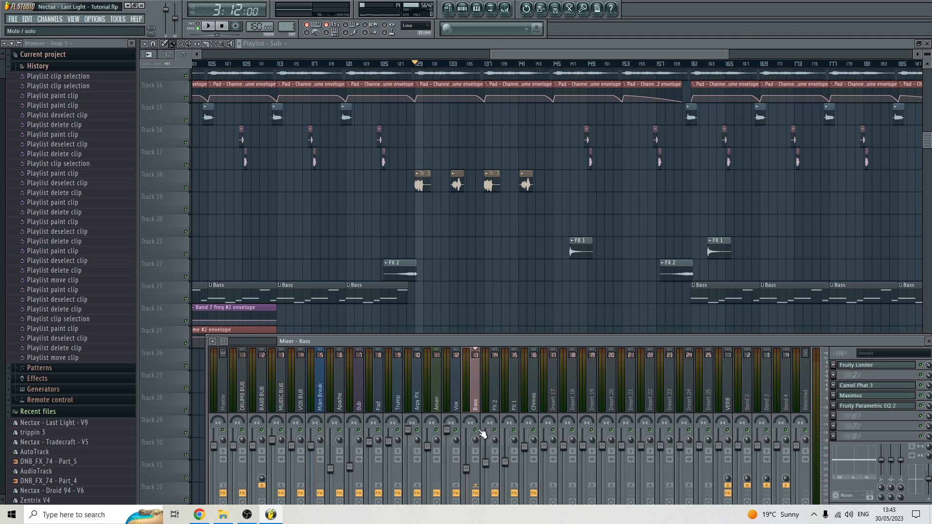
pyautogui.press('space')
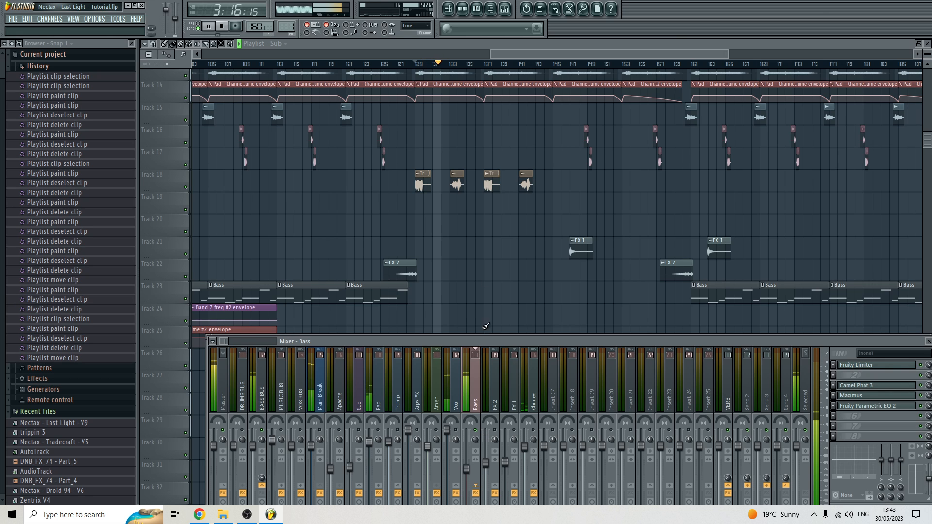
pyautogui.click(536, 53)
pyautogui.keyDown('ctrl'); pyautogui.scroll(4, 510, 301); pyautogui.keyUp('ctrl')
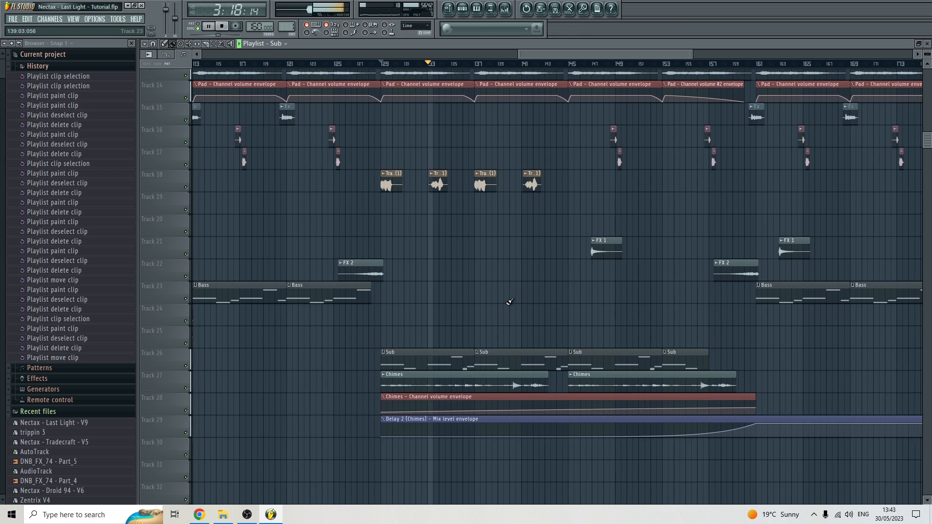
pyautogui.scroll(2, 548, 349)
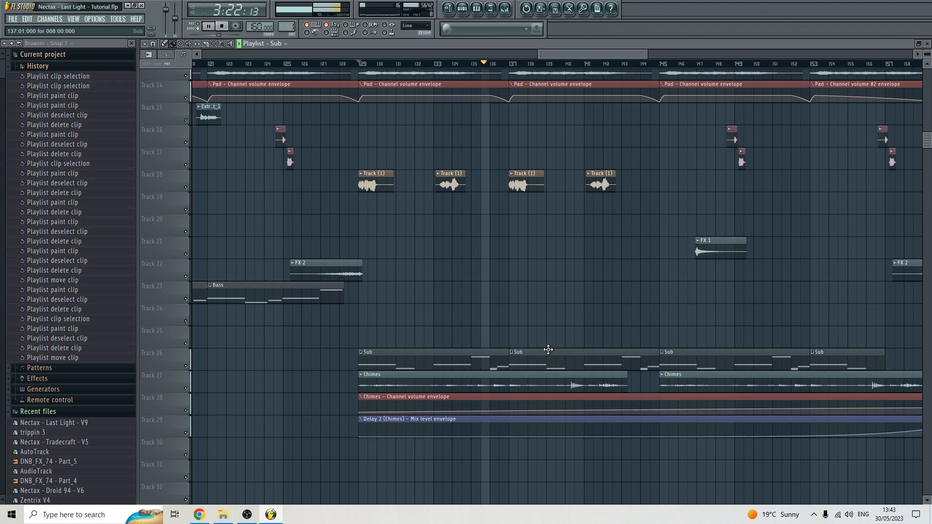
pyautogui.keyDown('ctrl'); pyautogui.scroll(-5, 548, 349); pyautogui.keyUp('ctrl')
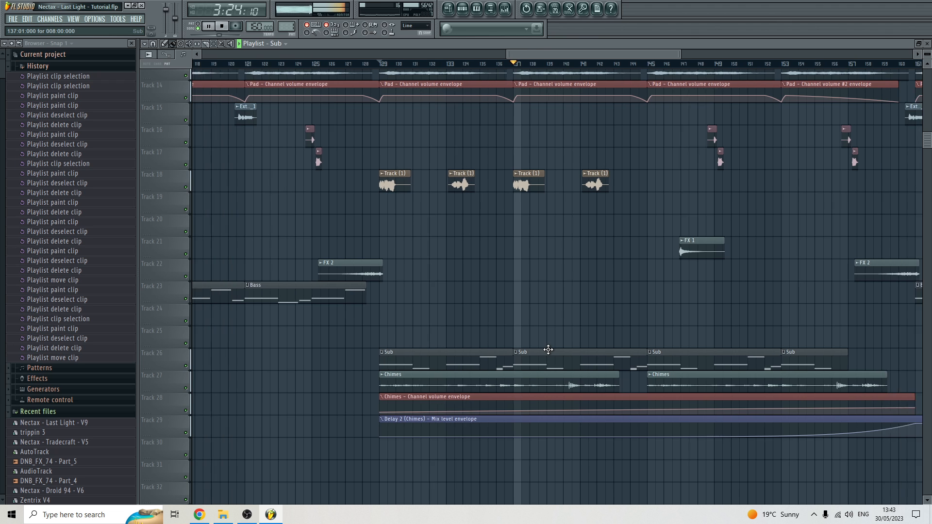
pyautogui.click(222, 26)
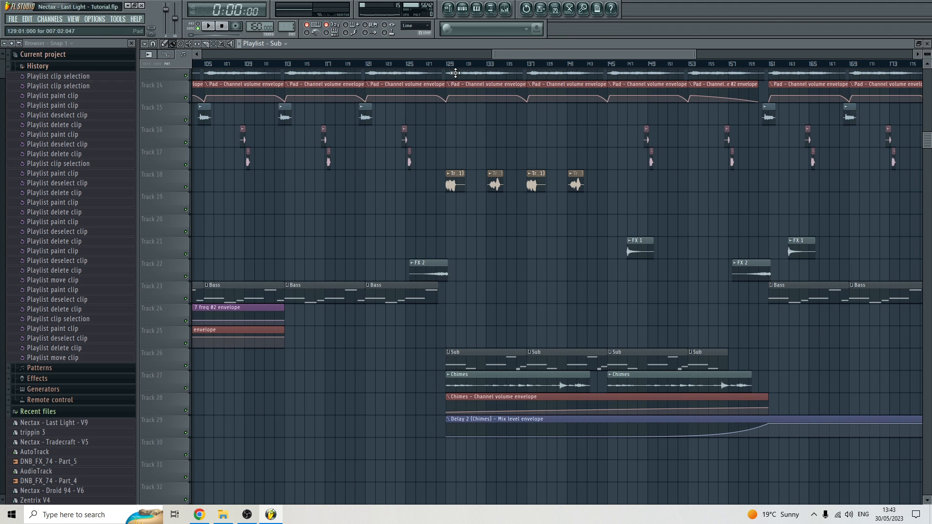
# Review the Bass and Sub sections in the zoomed-out playlist, set the playhead to bar 129 and show the mixer
pyautogui.keyDown('ctrl'); pyautogui.scroll(-5, 486, 248); pyautogui.keyUp('ctrl')
pyautogui.keyDown('alt'); pyautogui.scroll(-3, 486, 248); pyautogui.keyUp('alt')
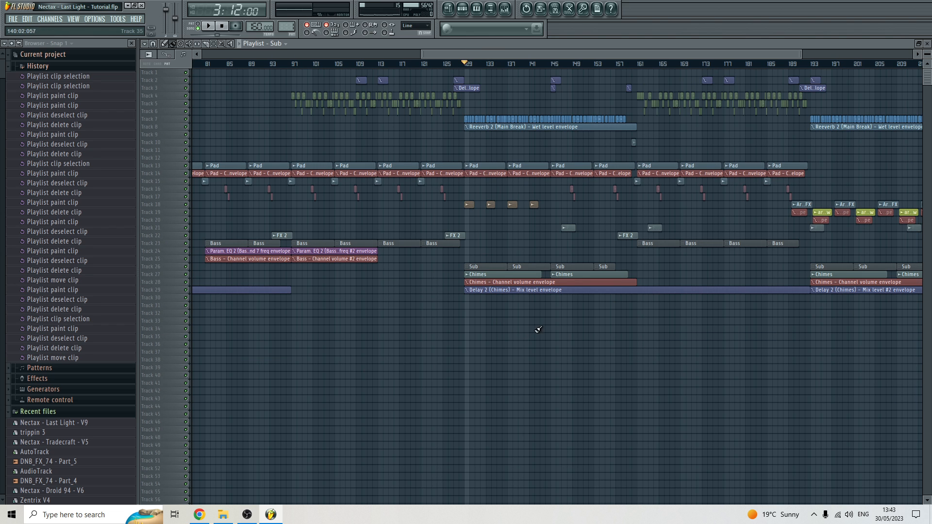
pyautogui.click(505, 9)
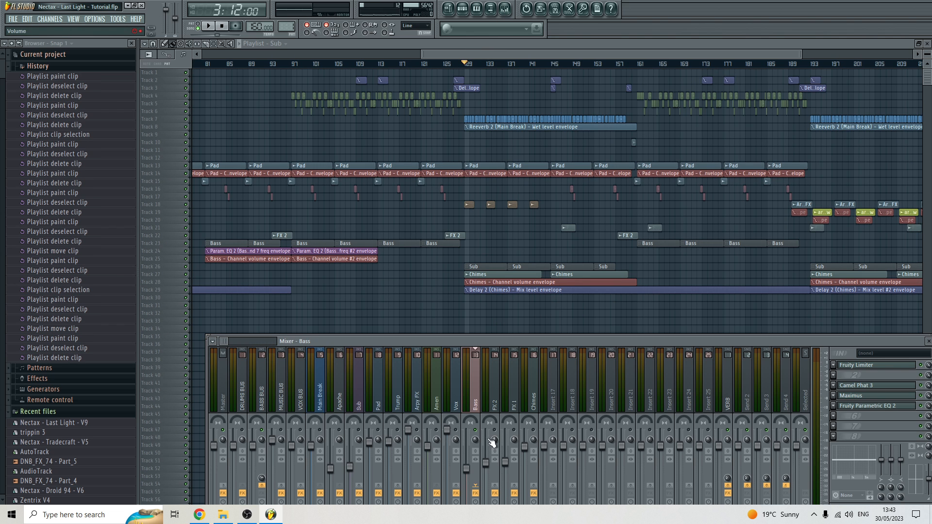
pyautogui.click(425, 70)
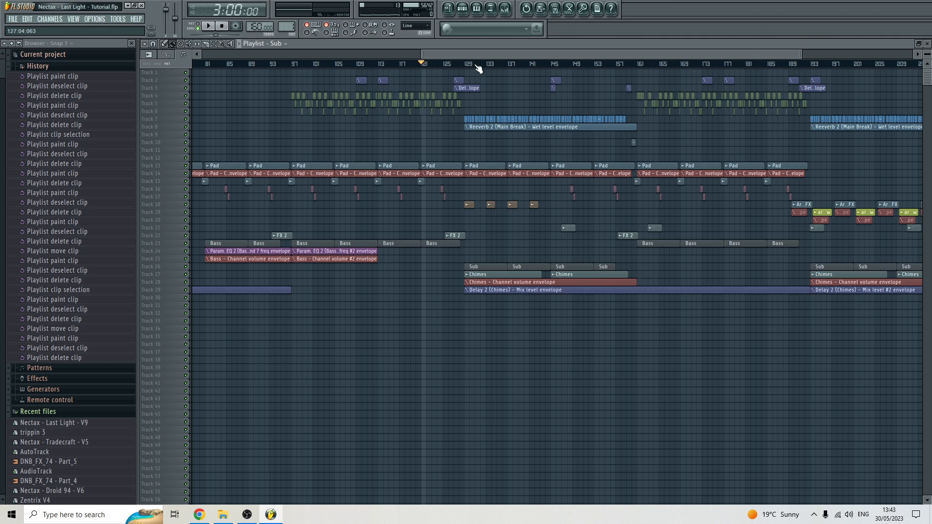
pyautogui.click(469, 69)
pyautogui.click(493, 311)
pyautogui.rightClick(509, 312)
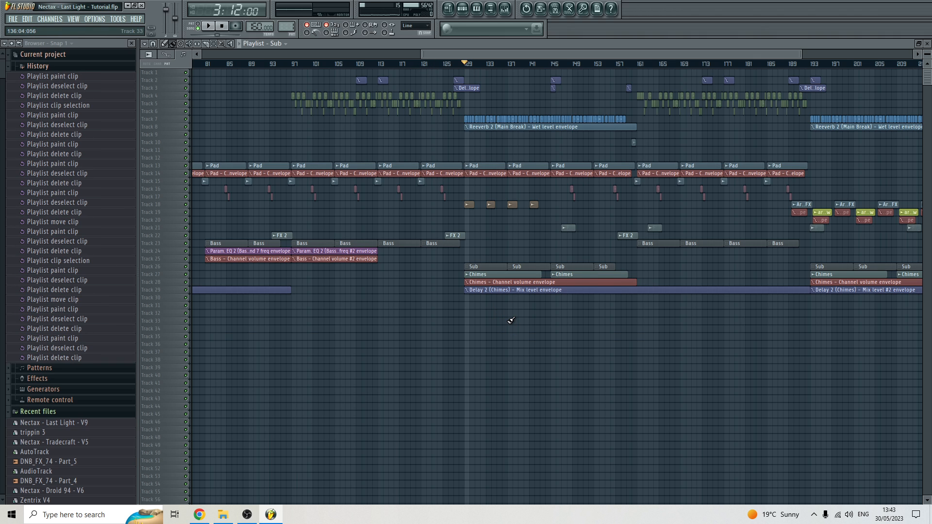
pyautogui.click(505, 9)
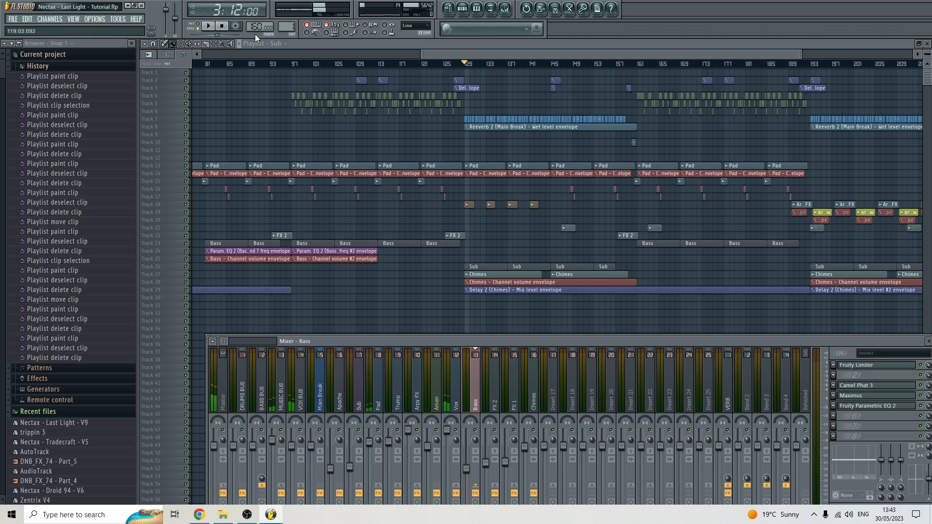
# Play the Main Break and Sub section from bar 129 while viewing its clips, and stop playback
pyautogui.press('space')
pyautogui.click(466, 63)
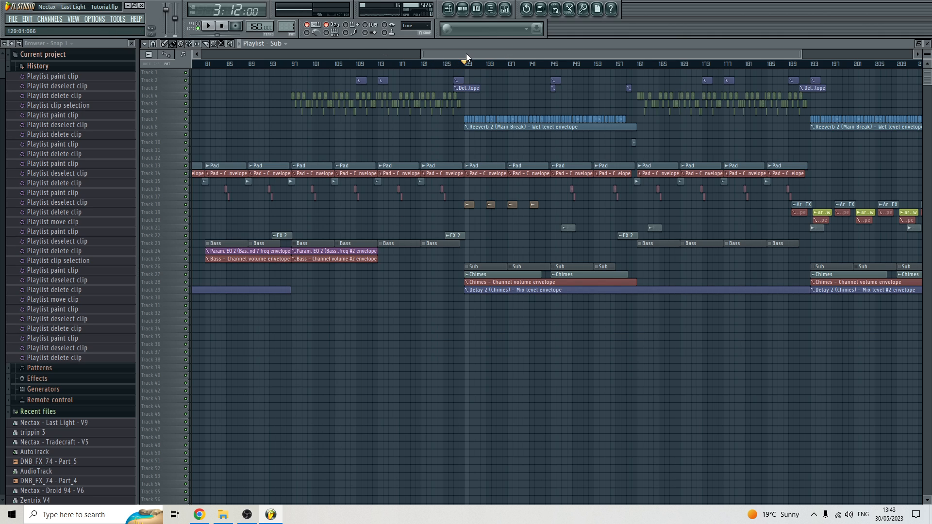
pyautogui.press('space')
pyautogui.moveTo(466, 53); pyautogui.dragTo(497, 58)
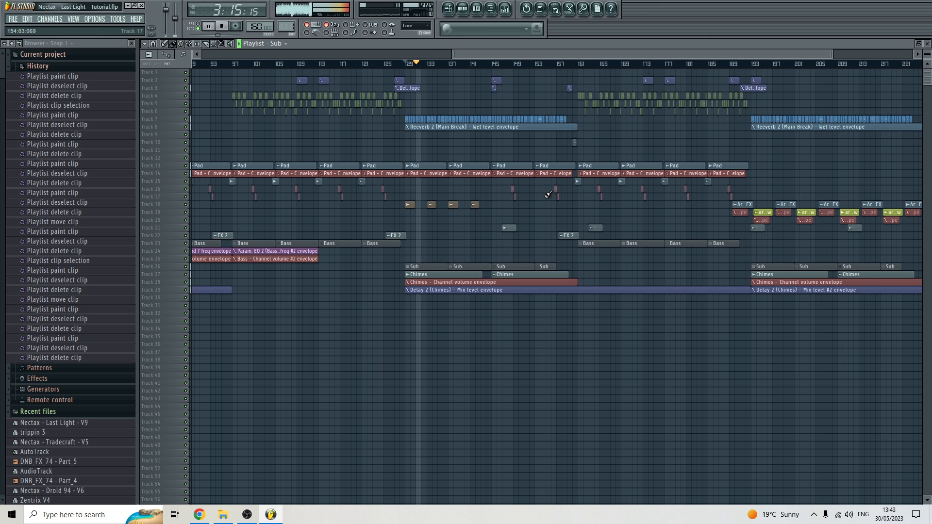
pyautogui.scroll(5, 526, 205)
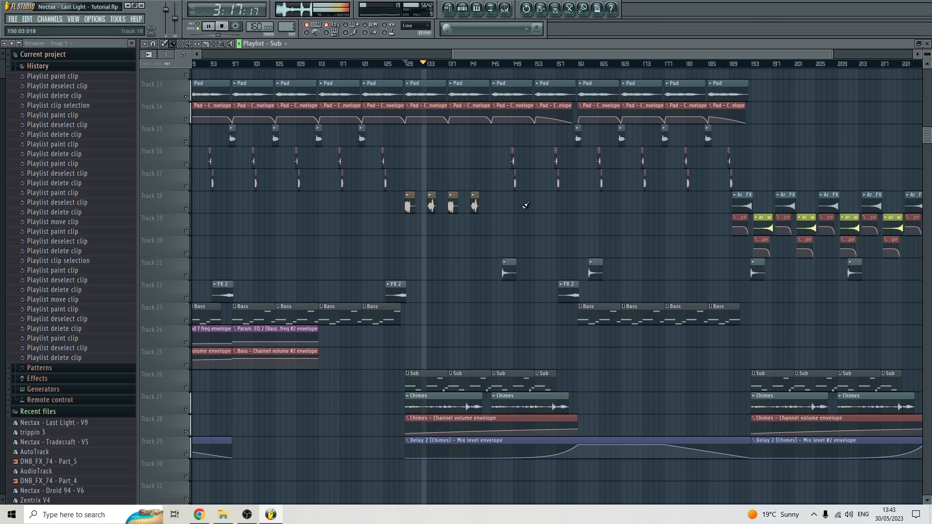
pyautogui.scroll(-5, 526, 205)
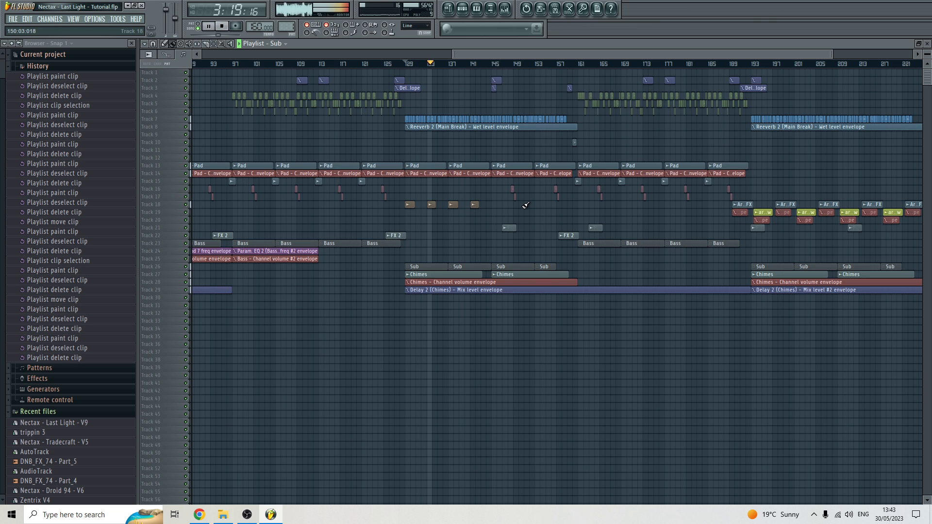
pyautogui.click(226, 26)
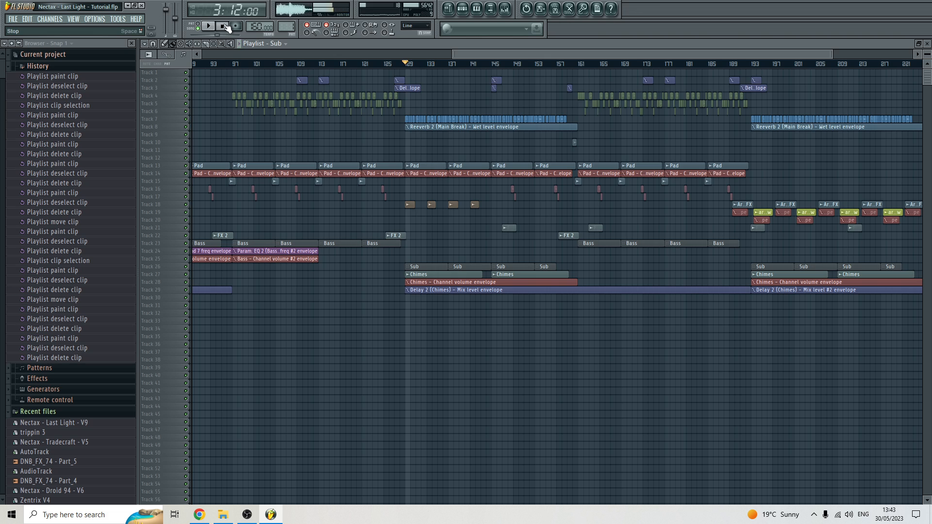
pyautogui.click(226, 26)
# Audition the transition from bar 157 into the Bass section at bar 161, and stop playback
pyautogui.click(411, 65)
pyautogui.moveTo(442, 54); pyautogui.dragTo(493, 56)
pyautogui.click(485, 64)
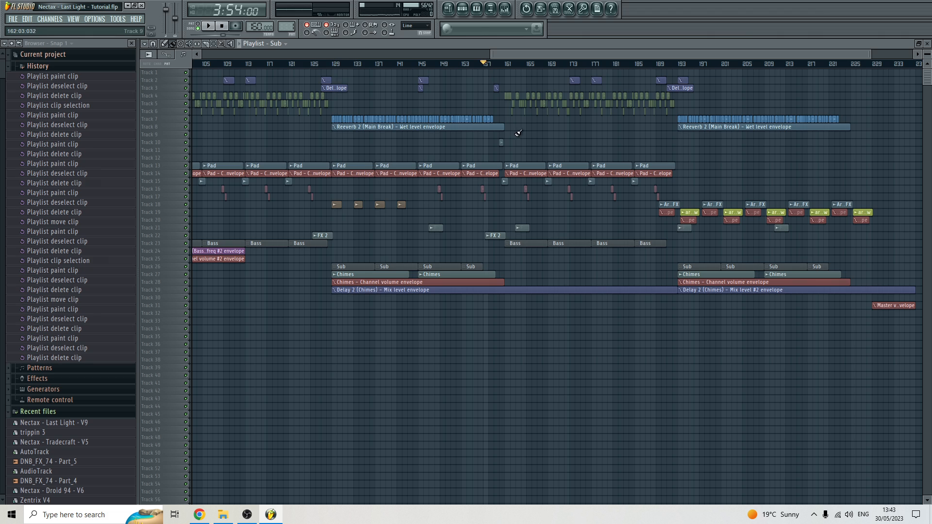
pyautogui.click(524, 135)
pyautogui.rightClick(534, 135)
pyautogui.moveTo(522, 56); pyautogui.dragTo(529, 57)
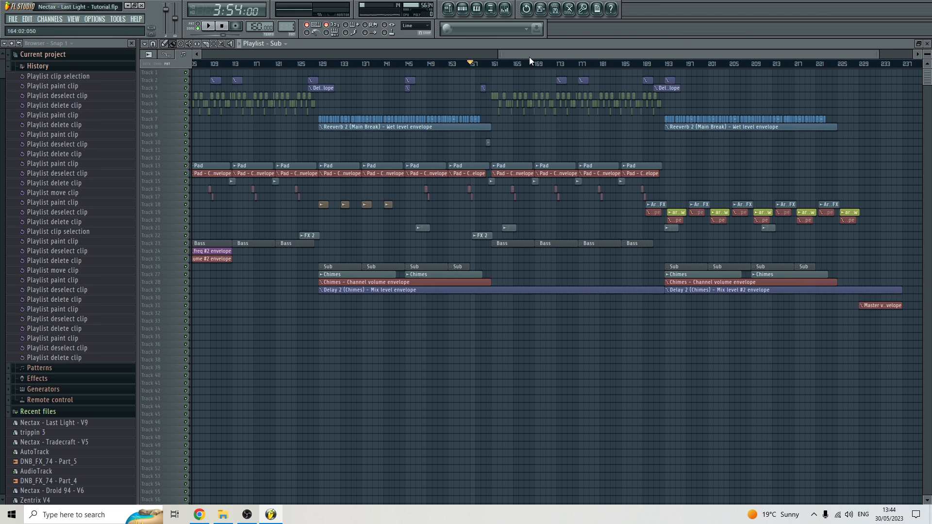
pyautogui.press('space')
pyautogui.press('space')
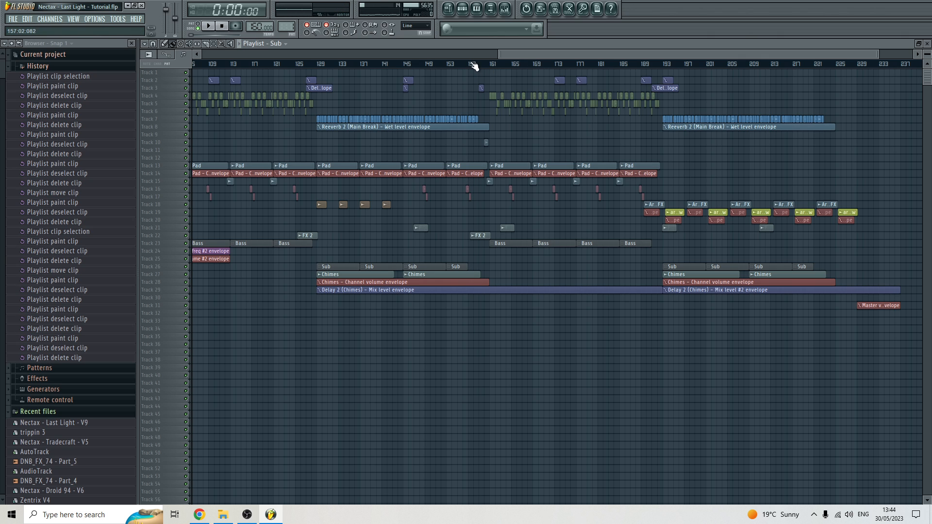
pyautogui.press('space')
pyautogui.moveTo(543, 56); pyautogui.dragTo(590, 65)
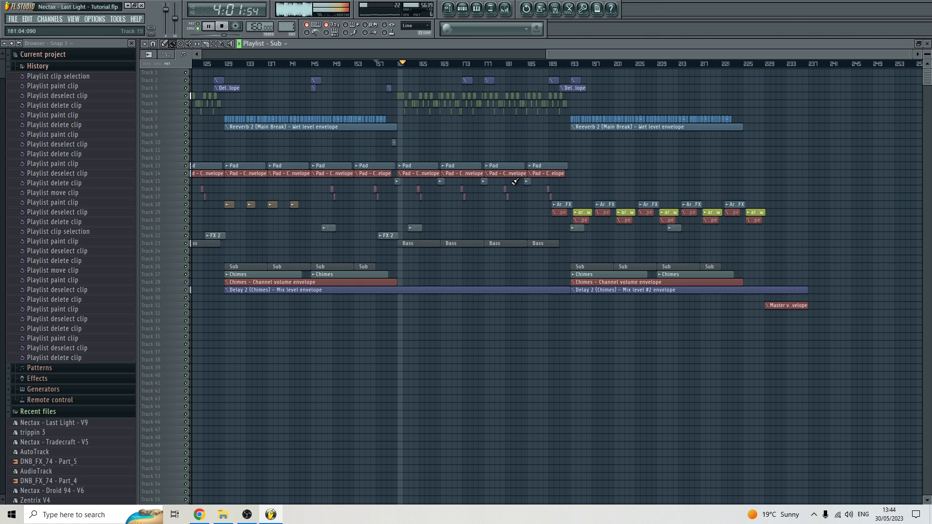
pyautogui.click(228, 27)
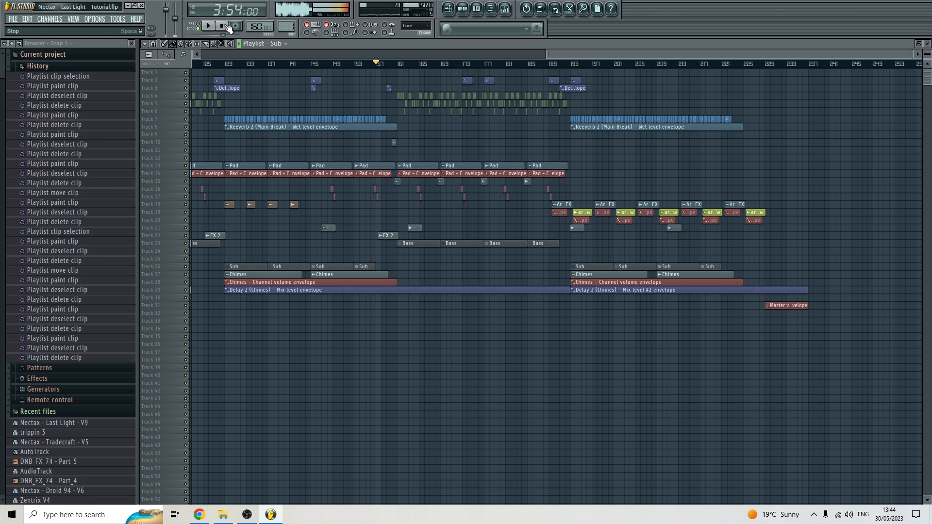
pyautogui.click(228, 28)
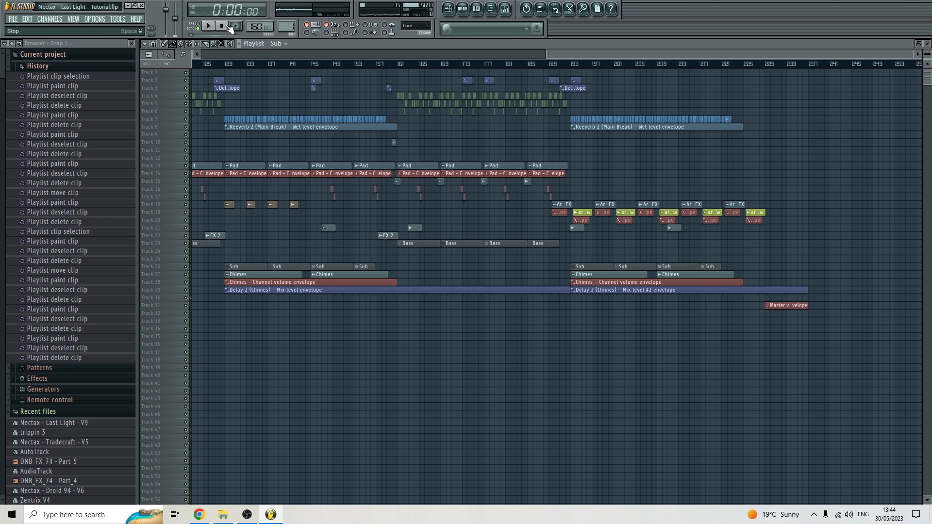
# Compare the sections starting at bars 193, 97 and 129 by moving the playhead to each of them
pyautogui.click(574, 65)
pyautogui.scroll(-4, 601, 115)
pyautogui.scroll(3, 801, 204)
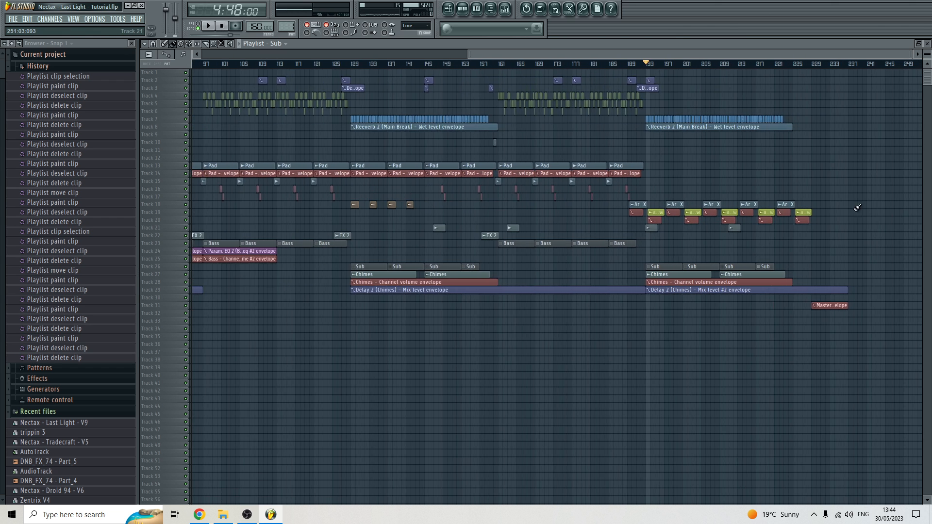
pyautogui.scroll(4, 835, 204)
pyautogui.scroll(-4, 839, 199)
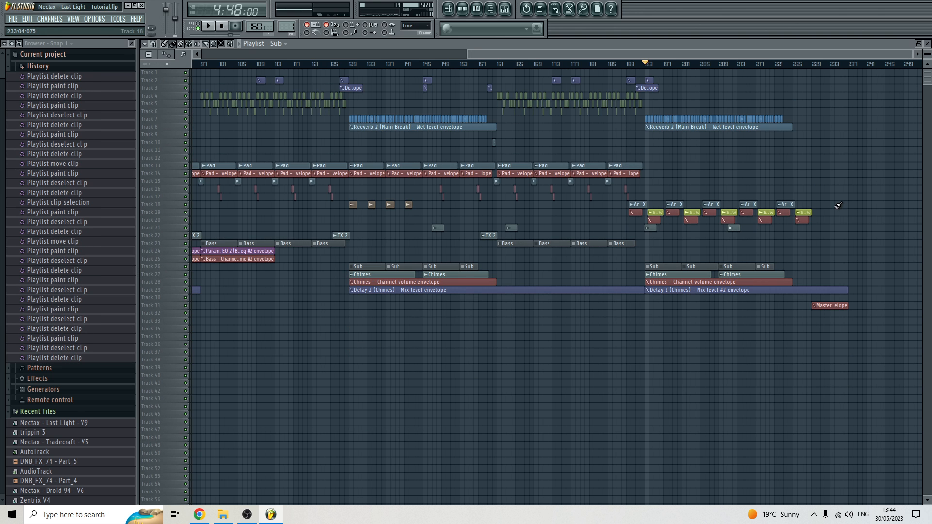
pyautogui.click(347, 67)
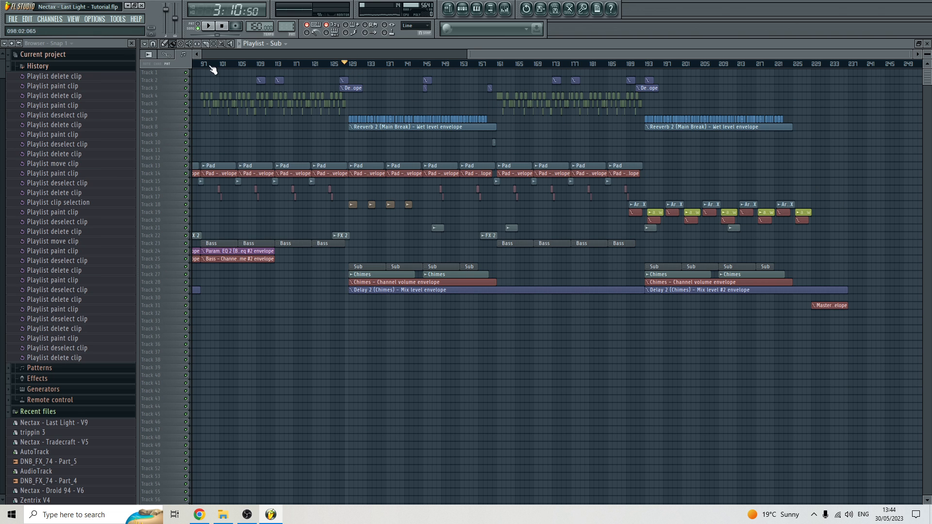
pyautogui.click(204, 67)
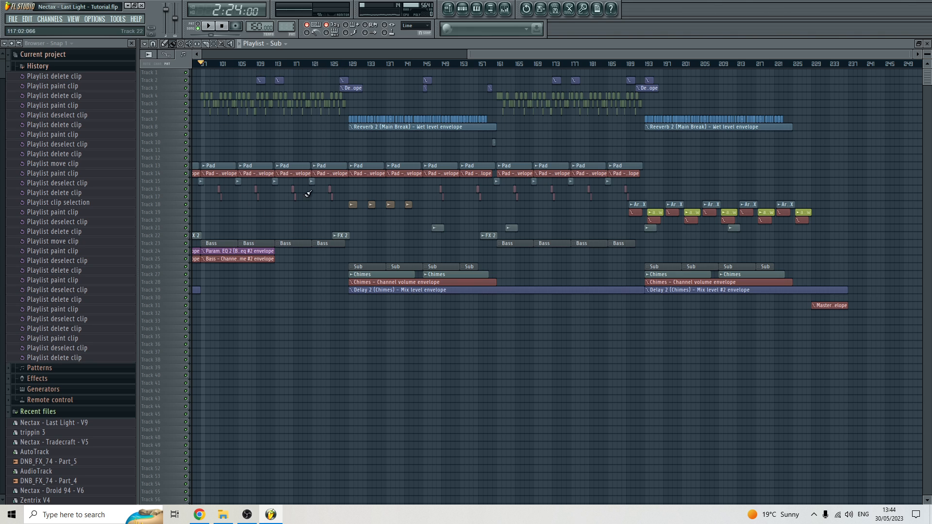
pyautogui.click(350, 66)
# Select the Main Break chops with their Reeverb 2 envelope and the Sub clips from bar 129, and clear the selection
pyautogui.moveTo(327, 116); pyautogui.dragTo(500, 140)
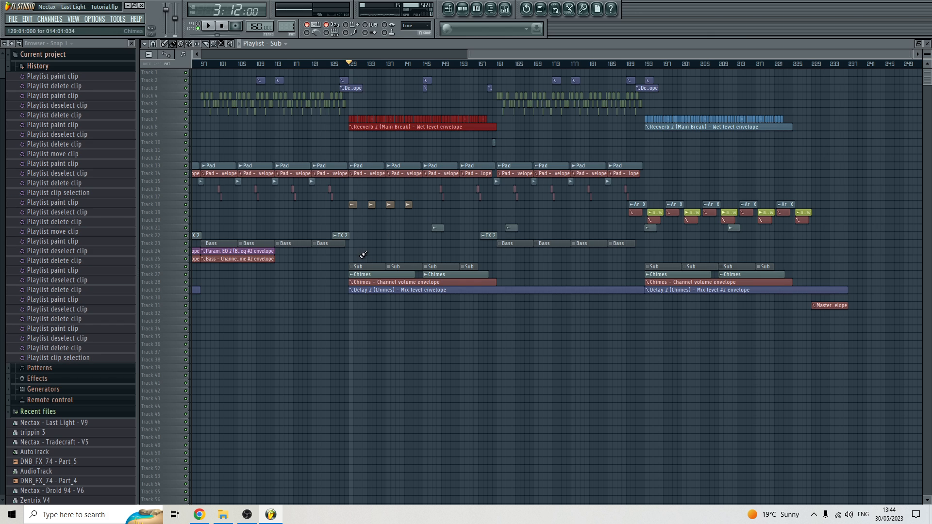
pyautogui.moveTo(369, 251)
pyautogui.mouseDown()
pyautogui.moveTo(408, 266)
pyautogui.moveTo(491, 267)
pyautogui.mouseUp()
pyautogui.click(501, 267)
pyautogui.rightClick(508, 269)
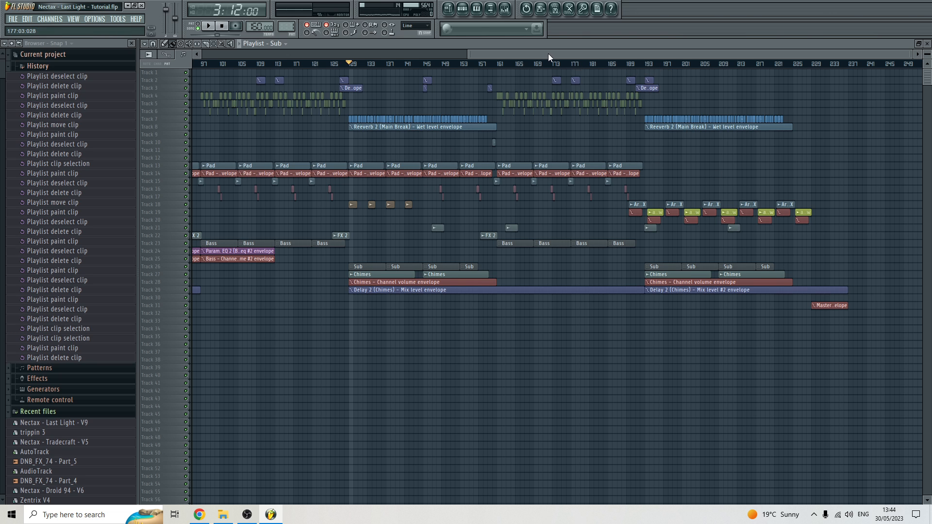
# Examine the Arpy FX and arpy fx low clips that start around bar 189 at close range
pyautogui.moveTo(549, 53)
pyautogui.mouseDown()
pyautogui.moveTo(518, 54)
pyautogui.moveTo(559, 65)
pyautogui.mouseUp()
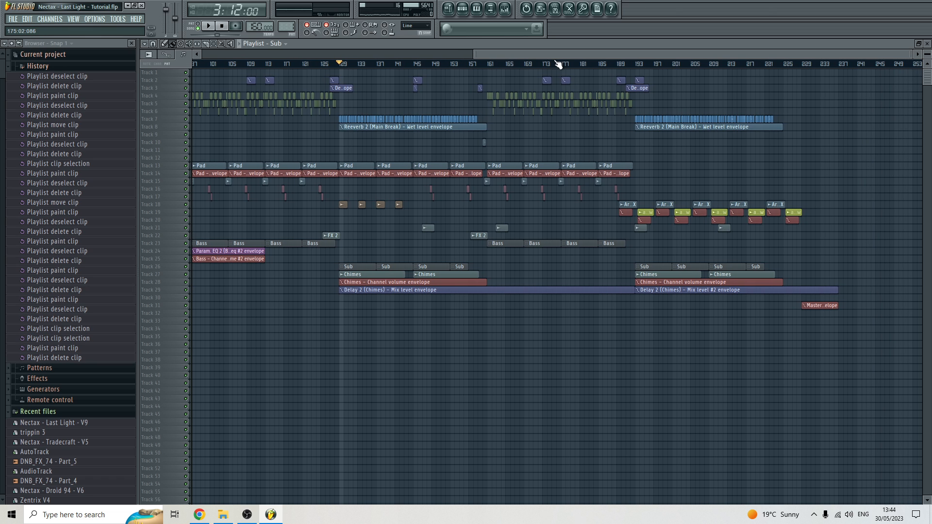
pyautogui.click(646, 157)
pyautogui.rightClick(663, 157)
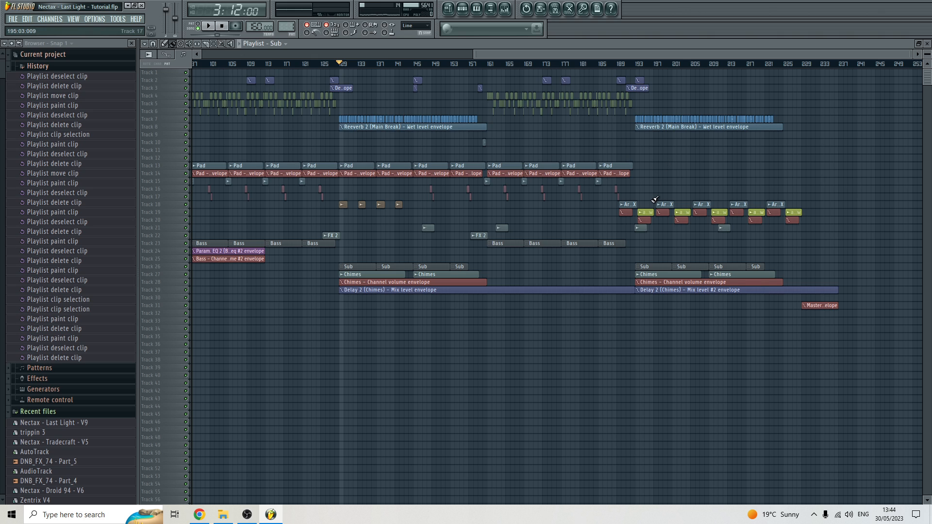
pyautogui.moveTo(627, 198); pyautogui.dragTo(777, 183)
pyautogui.scroll(3, 802, 194)
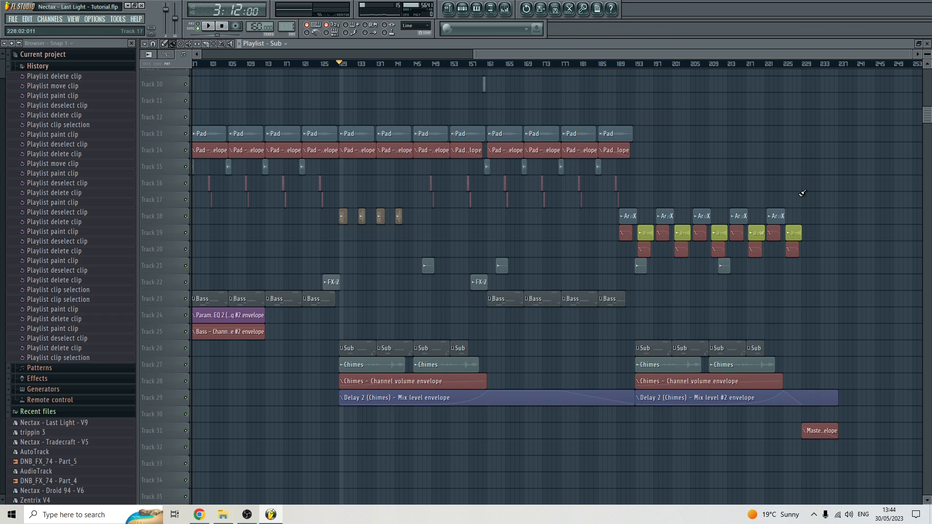
pyautogui.scroll(3, 797, 196)
pyautogui.click(534, 185)
pyautogui.rightClick(539, 189)
pyautogui.scroll(4, 497, 216)
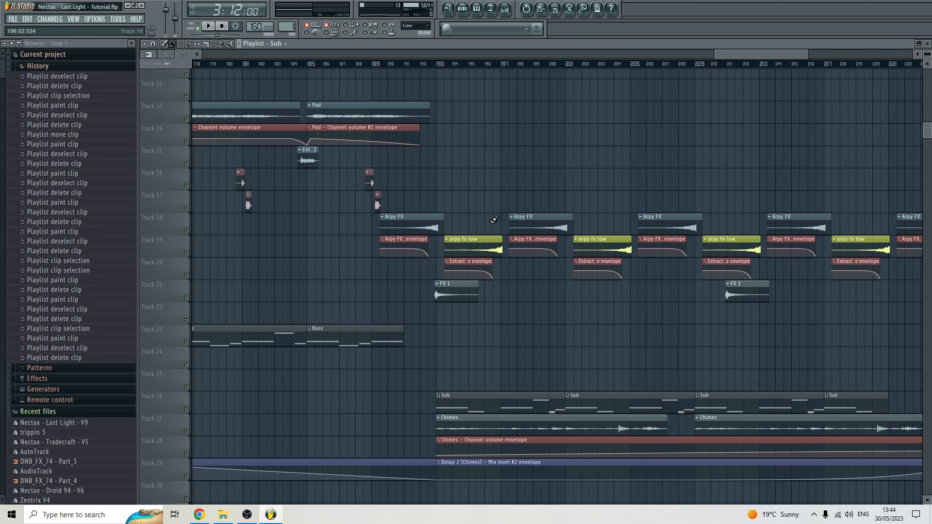
# Compare the channel settings of the Arpy FX and arpy fx low samples, and show the Arpy FX mixer track
pyautogui.doubleClick(387, 217)
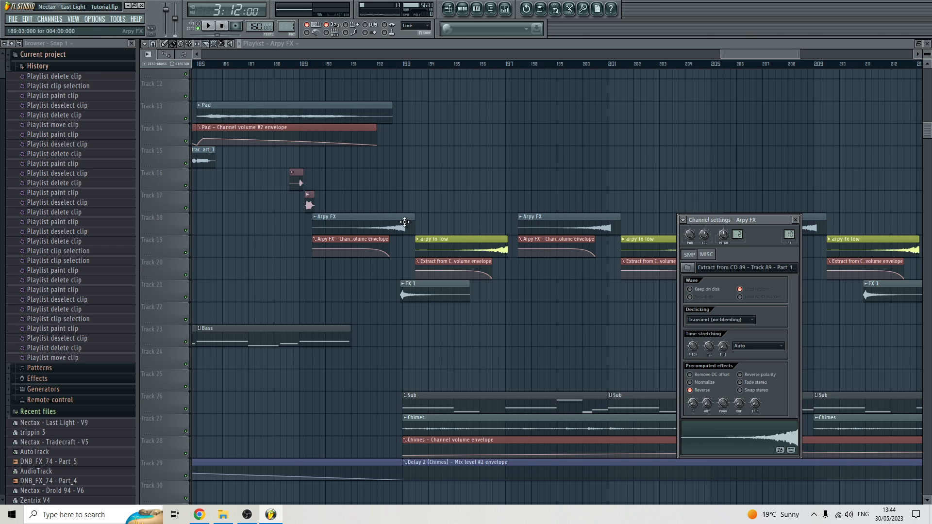
pyautogui.click(384, 218)
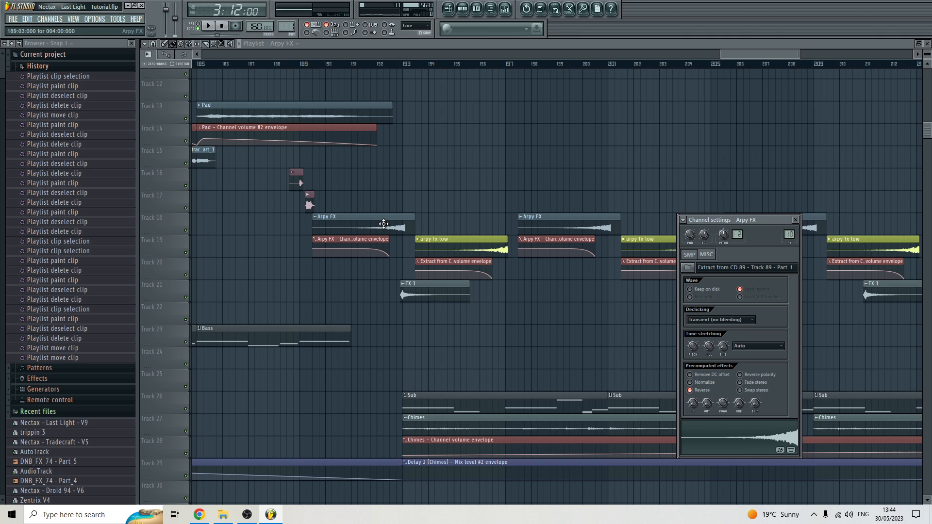
pyautogui.click(479, 248)
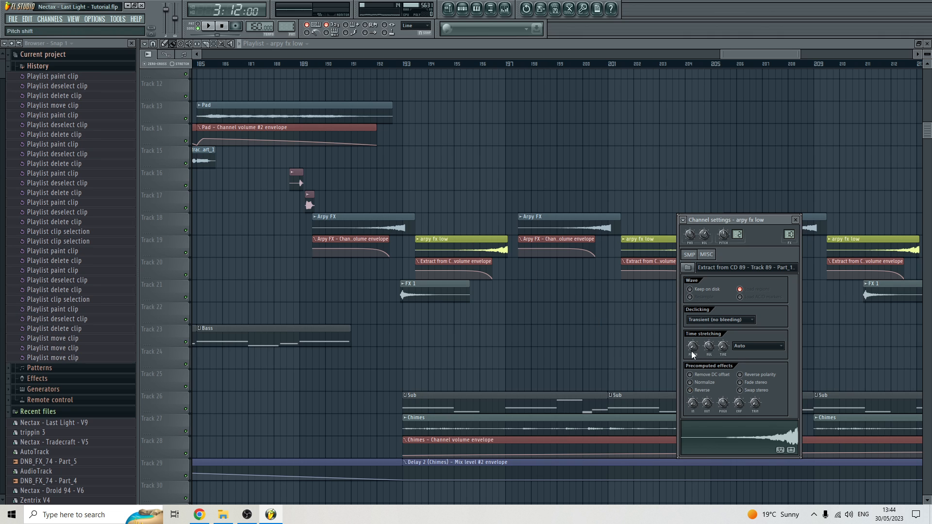
pyautogui.click(383, 219)
pyautogui.doubleClick(789, 235)
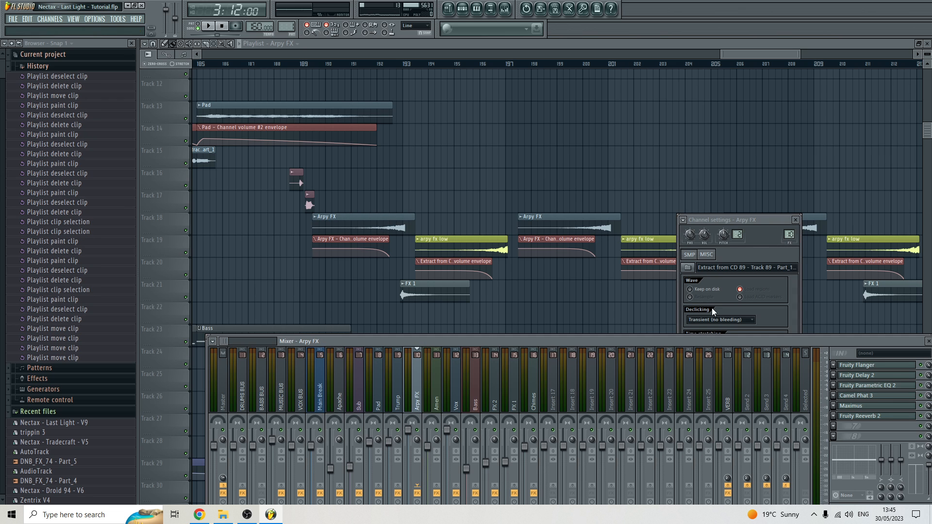
# Play the arrangement from bar 191 through the transition into the final section and stop playback
pyautogui.click(352, 64)
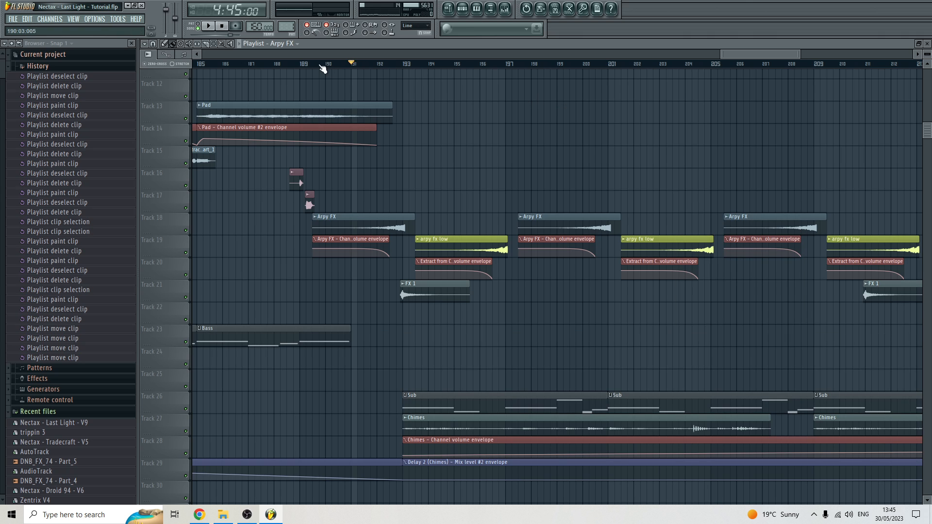
pyautogui.press('space')
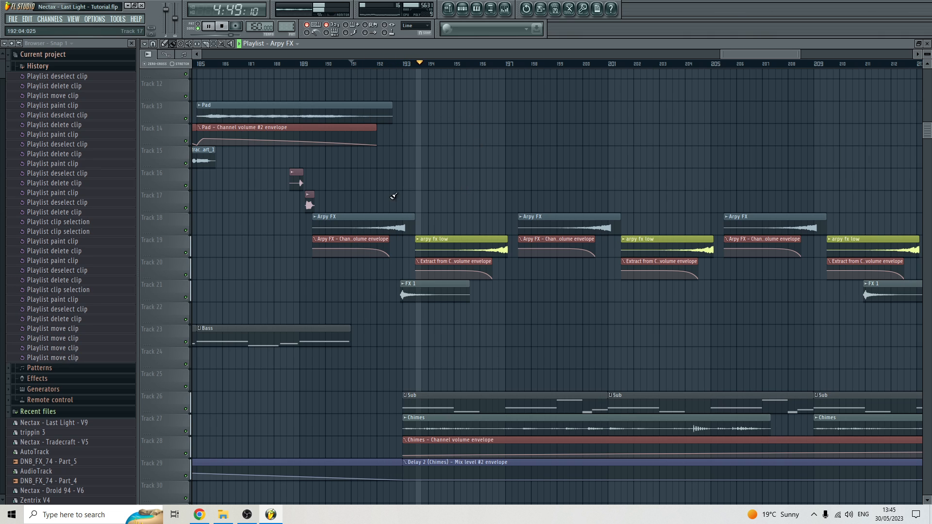
pyautogui.moveTo(380, 198); pyautogui.dragTo(595, 247)
pyautogui.click(546, 181)
pyautogui.rightClick(575, 181)
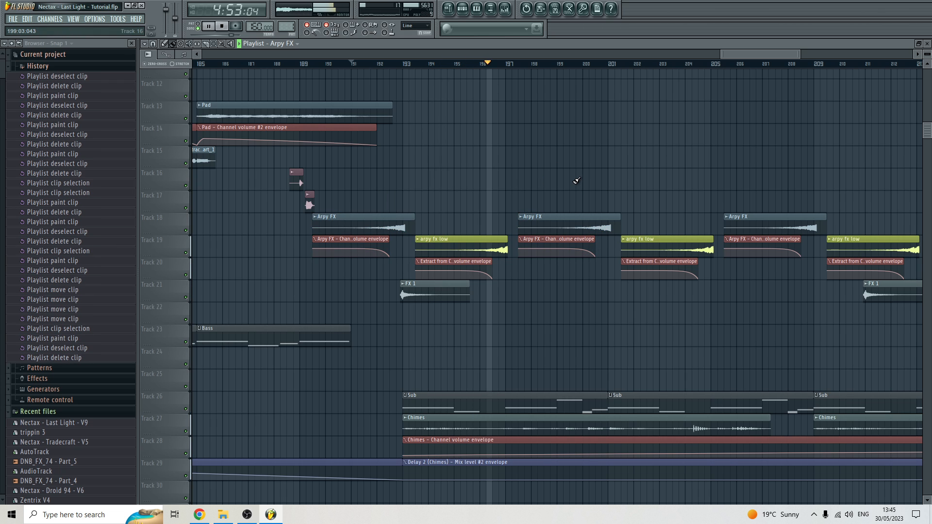
pyautogui.press('space')
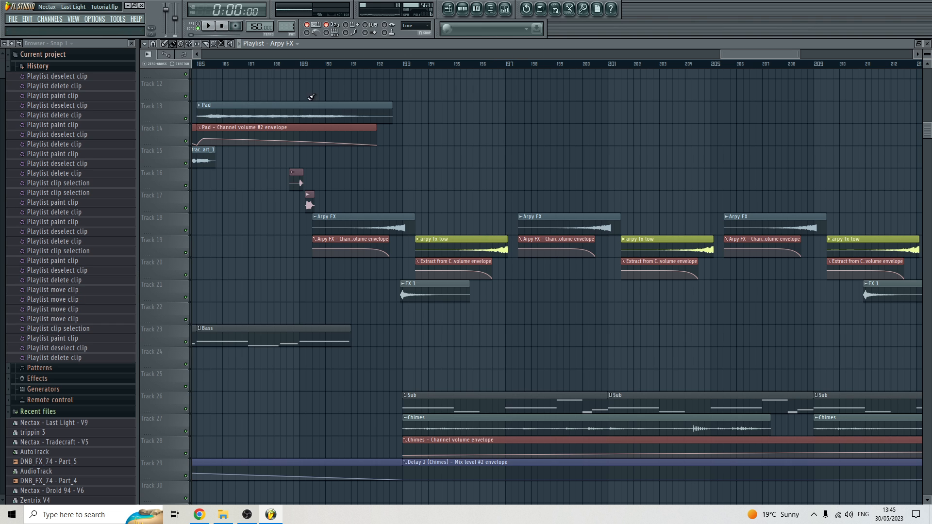
# Place the playhead at bar 189 and examine the clips leading into the Arpy FX section
pyautogui.scroll(-4, 437, 170)
pyautogui.scroll(-4, 480, 171)
pyautogui.click(475, 166)
pyautogui.rightClick(479, 166)
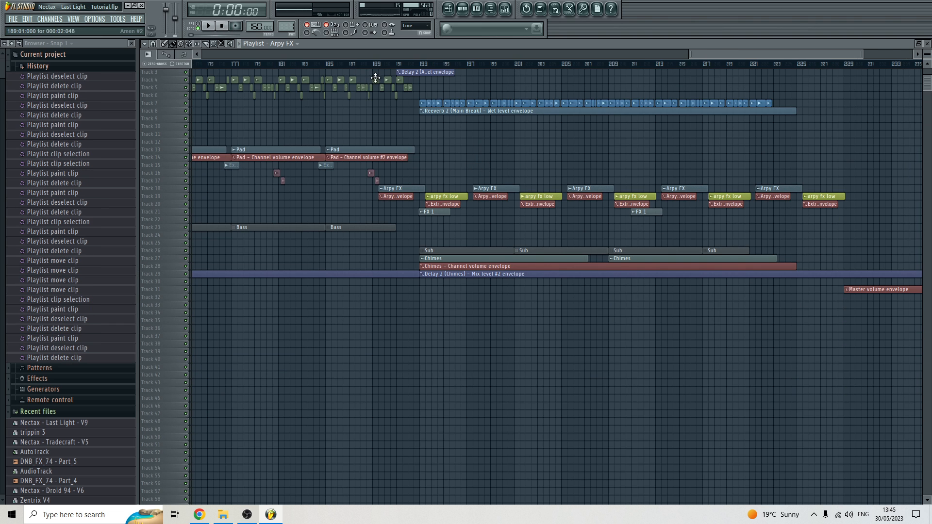
pyautogui.click(377, 64)
pyautogui.scroll(-1, 480, 155)
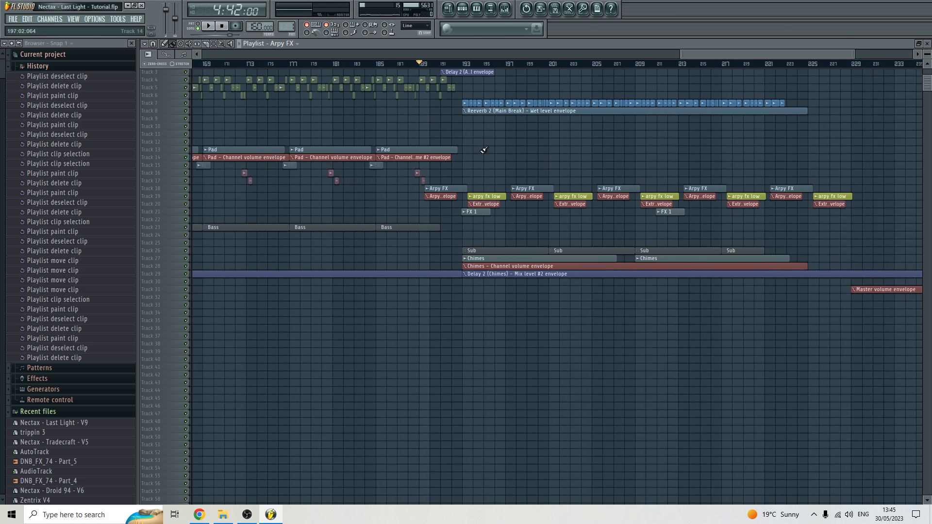
pyautogui.scroll(1, 481, 153)
pyautogui.scroll(4, 405, 138)
pyautogui.scroll(-4, 405, 138)
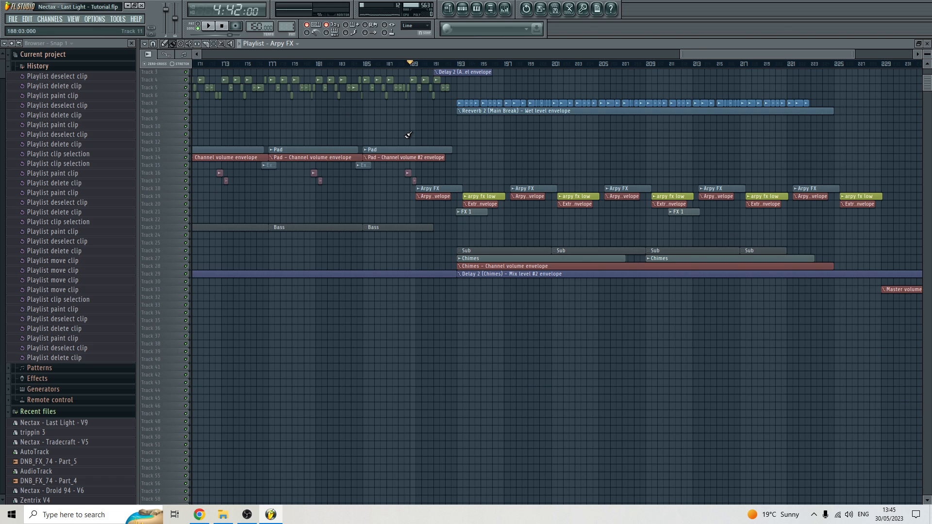
pyautogui.scroll(-4, 408, 135)
pyautogui.scroll(3, 474, 130)
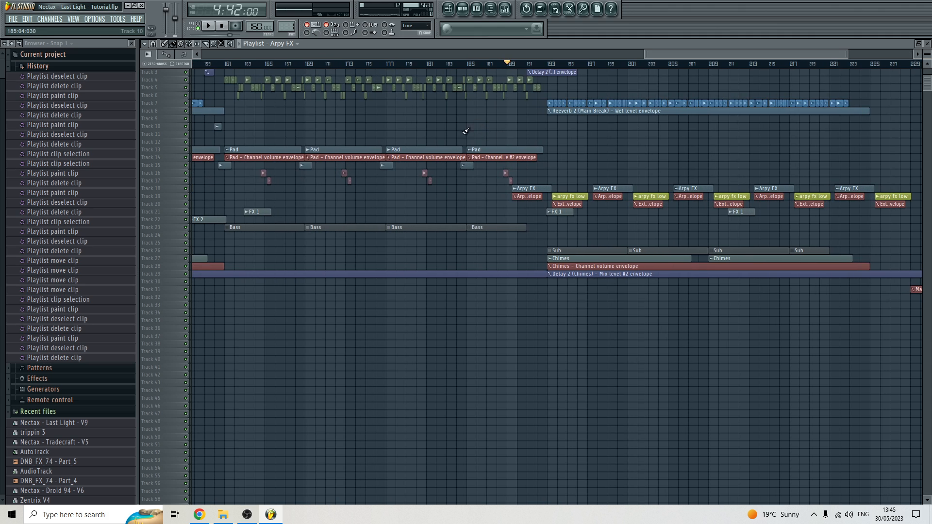
# Play the arrangement from bar 185 with the mixer open to check the track levels, and stop playback
pyautogui.click(470, 63)
pyautogui.press('F9')
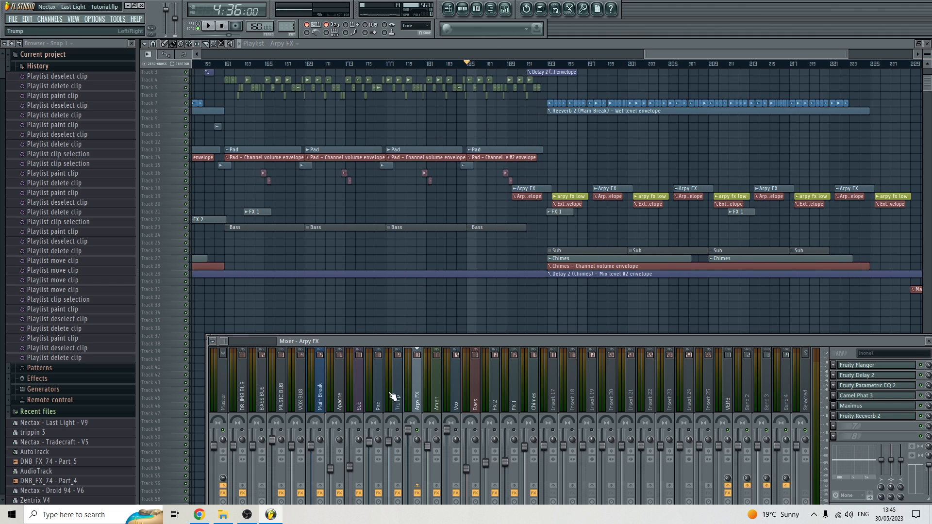
pyautogui.press('space')
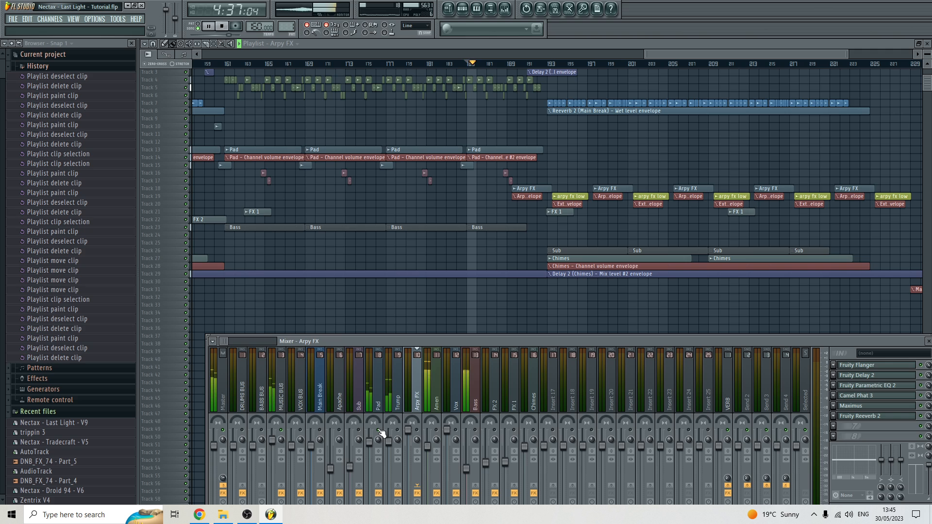
pyautogui.press('space')
pyautogui.click(221, 25)
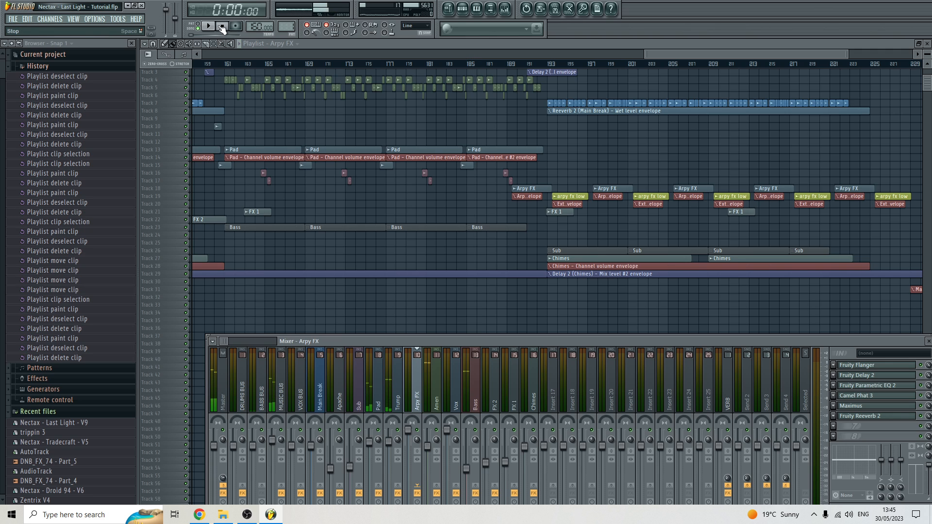
# Set the playhead to bar 189 and start playing the transition into the final section with the mixer hidden
pyautogui.moveTo(645, 51); pyautogui.dragTo(712, 56)
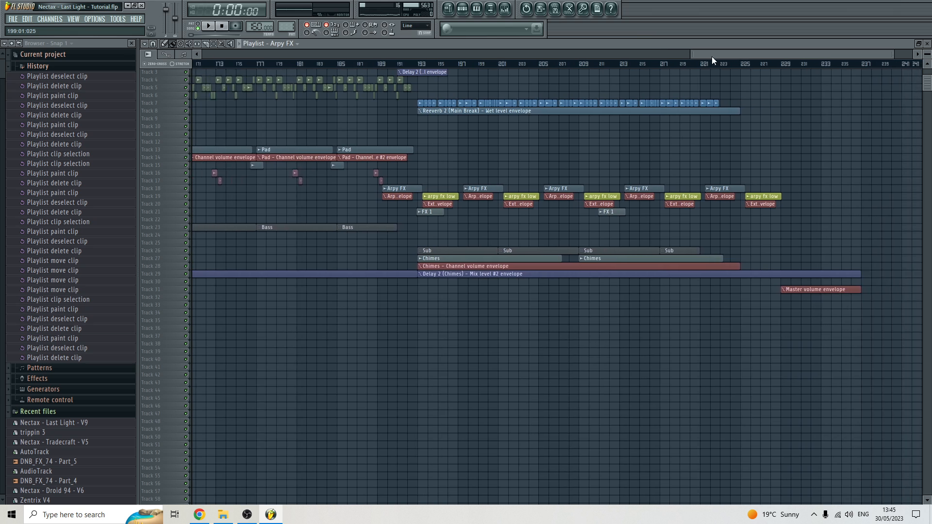
pyautogui.click(427, 156)
pyautogui.rightClick(430, 158)
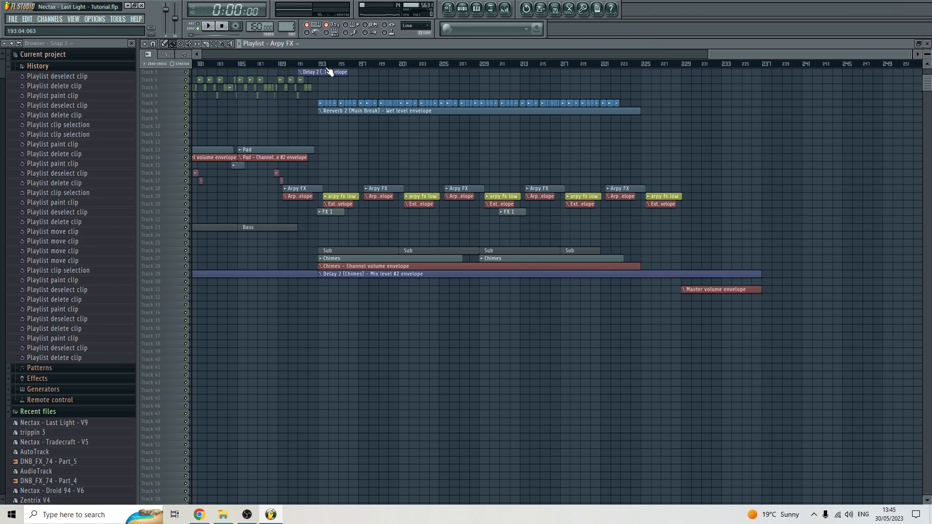
pyautogui.click(321, 65)
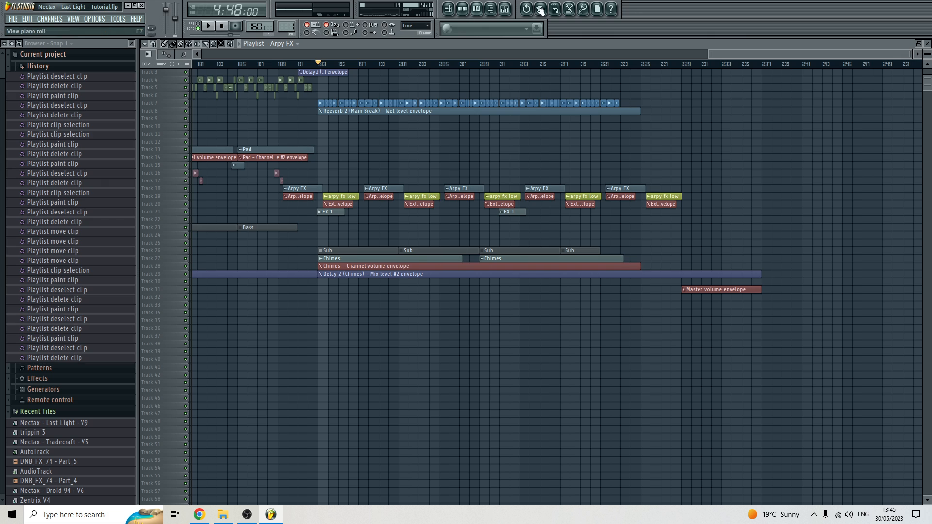
pyautogui.click(282, 66)
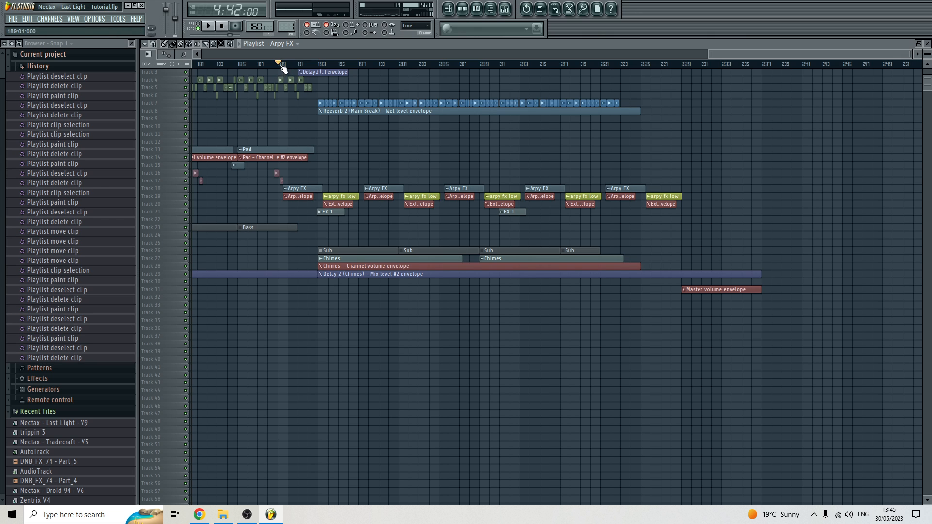
pyautogui.click(505, 8)
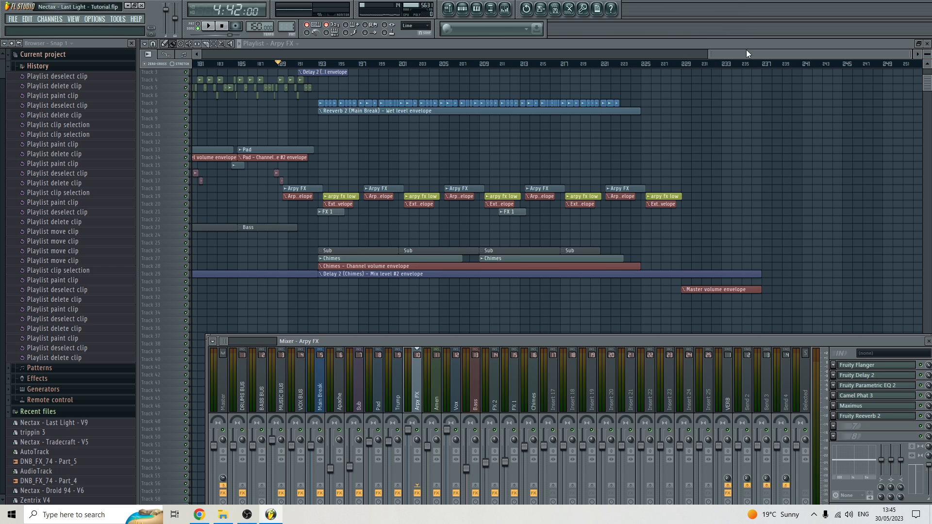
pyautogui.press('F9')
pyautogui.press('space')
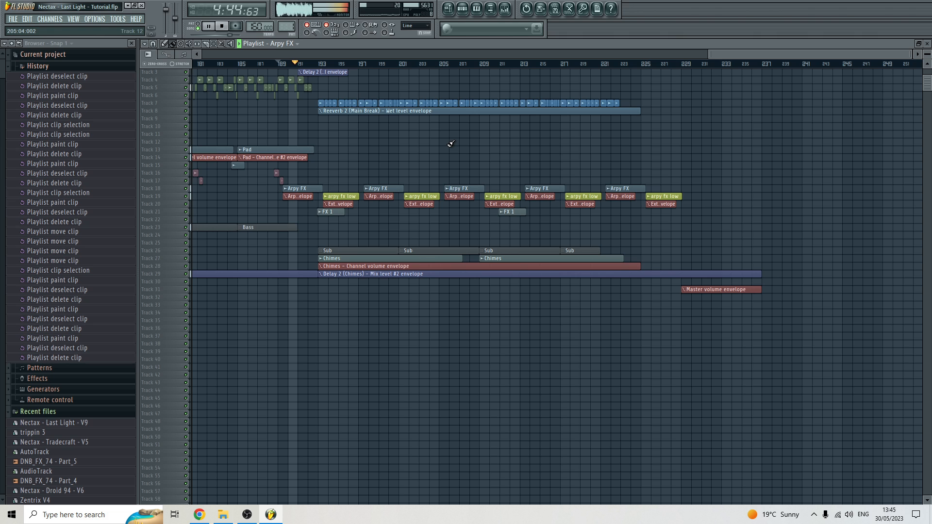
# Check the mixer levels while the final section plays, hide the mixer and stop playback
pyautogui.click(505, 9)
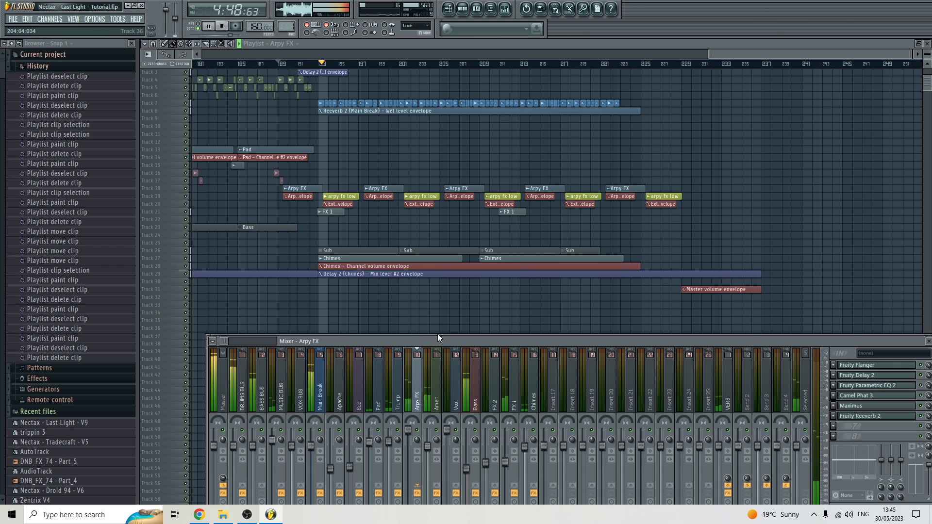
pyautogui.moveTo(438, 337); pyautogui.dragTo(436, 312)
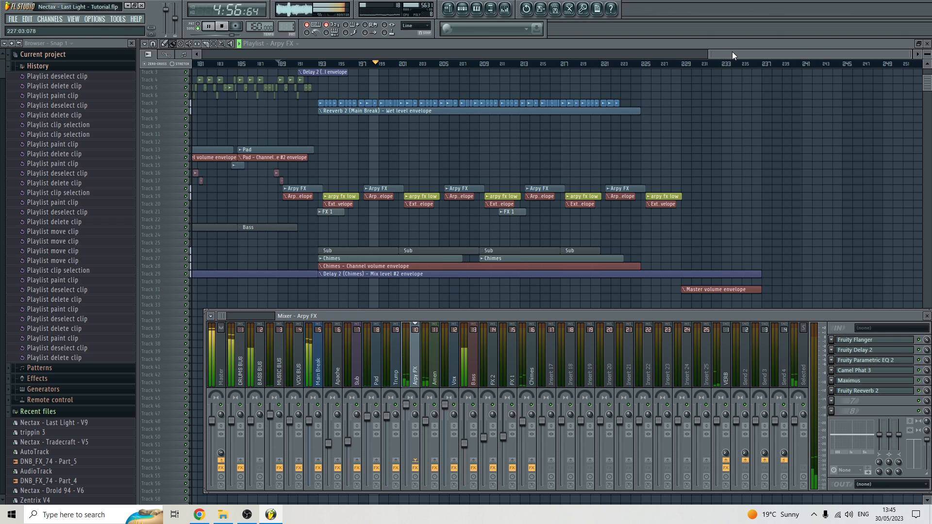
pyautogui.press('F9')
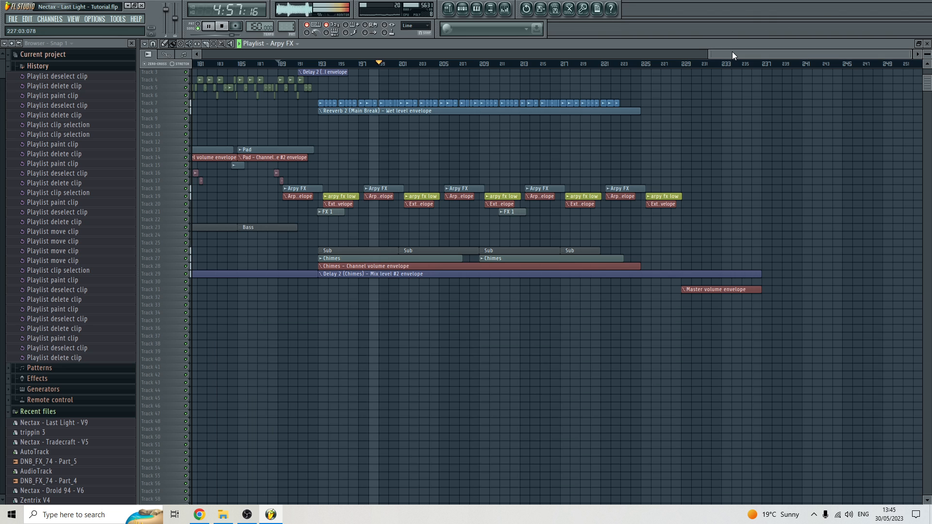
pyautogui.doubleClick(223, 28)
# Hide the browser to show the whole arrangement and center the mixer window over the lower part of the playlist
pyautogui.scroll(-6, 411, 179)
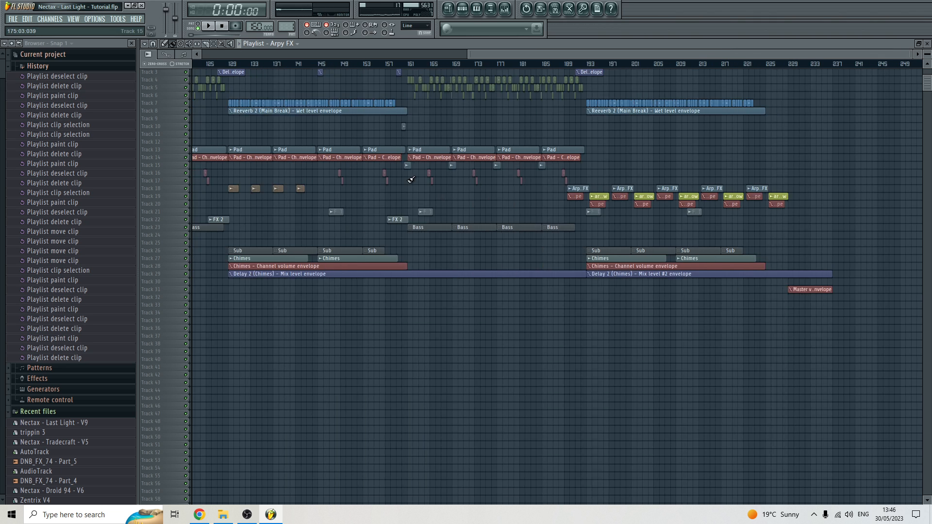
pyautogui.scroll(1, 412, 179)
pyautogui.scroll(1, 411, 179)
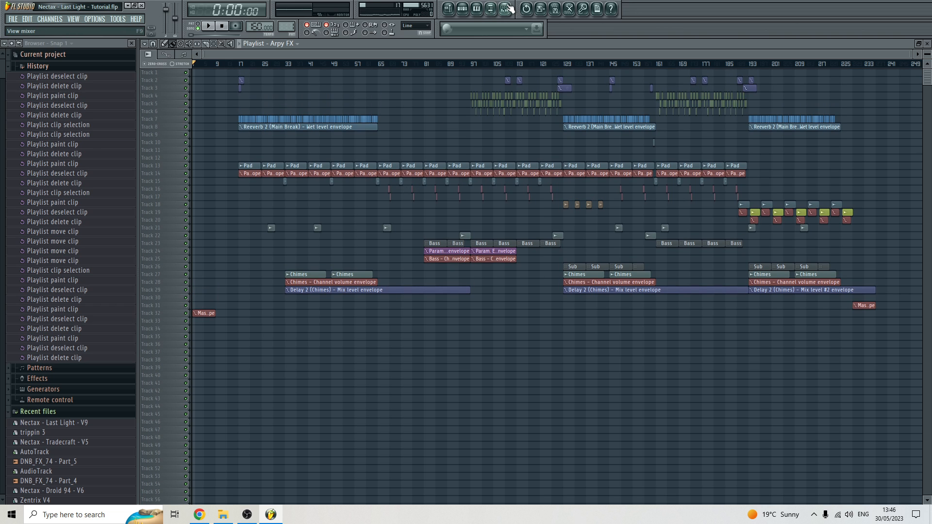
pyautogui.press('F9')
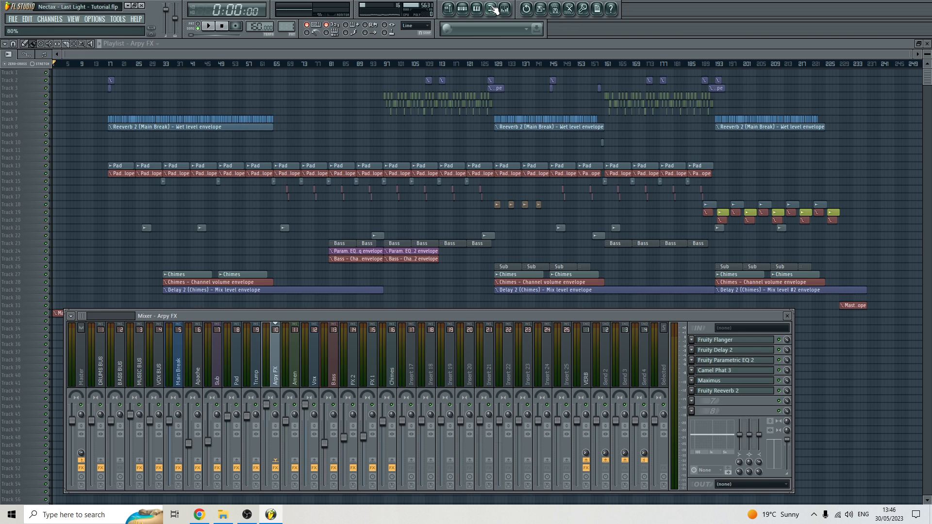
pyautogui.click(491, 9)
pyautogui.moveTo(456, 321); pyautogui.dragTo(493, 310)
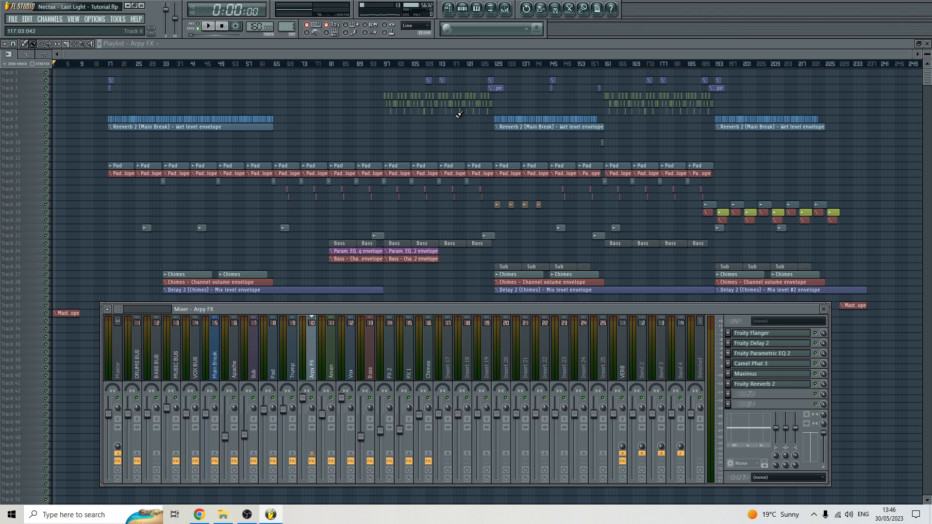
# Set the playhead to bar 97 and examine the chopped Amen break clips on tracks 4 to 6
pyautogui.click(387, 65)
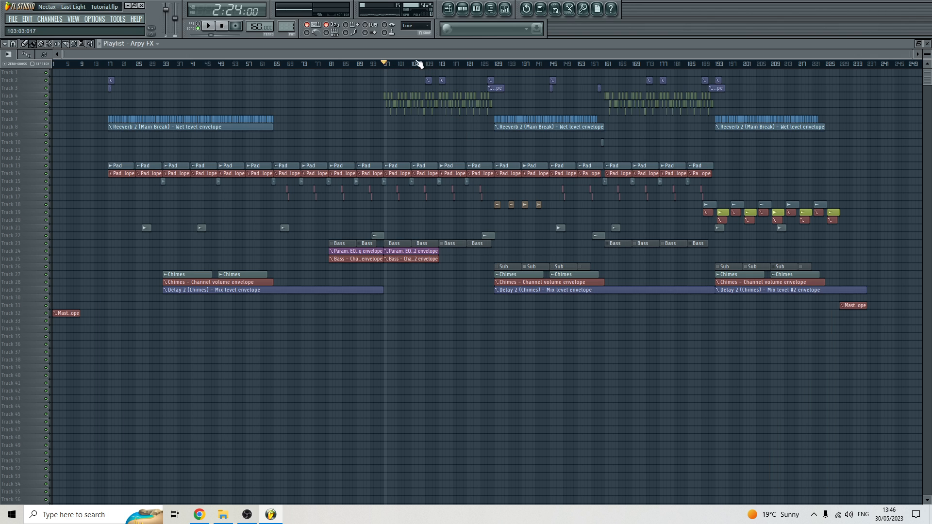
pyautogui.scroll(3, 461, 81)
pyautogui.scroll(-3, 460, 86)
pyautogui.scroll(3, 461, 90)
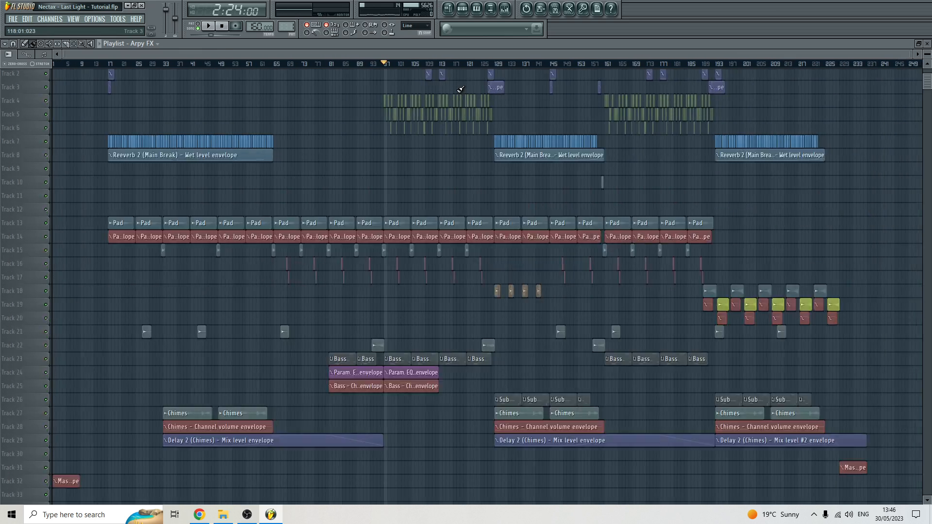
pyautogui.scroll(-3, 460, 90)
pyautogui.scroll(3, 432, 140)
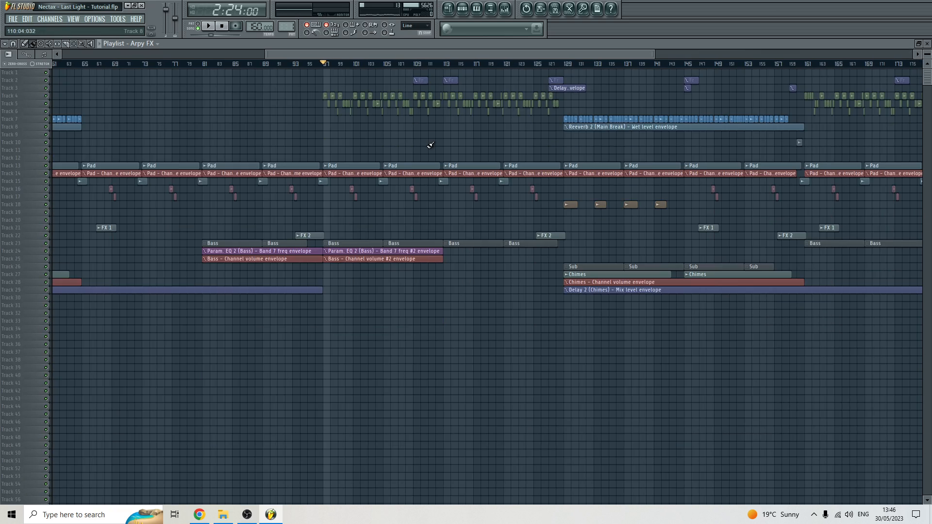
pyautogui.scroll(2, 430, 144)
pyautogui.scroll(2, 410, 131)
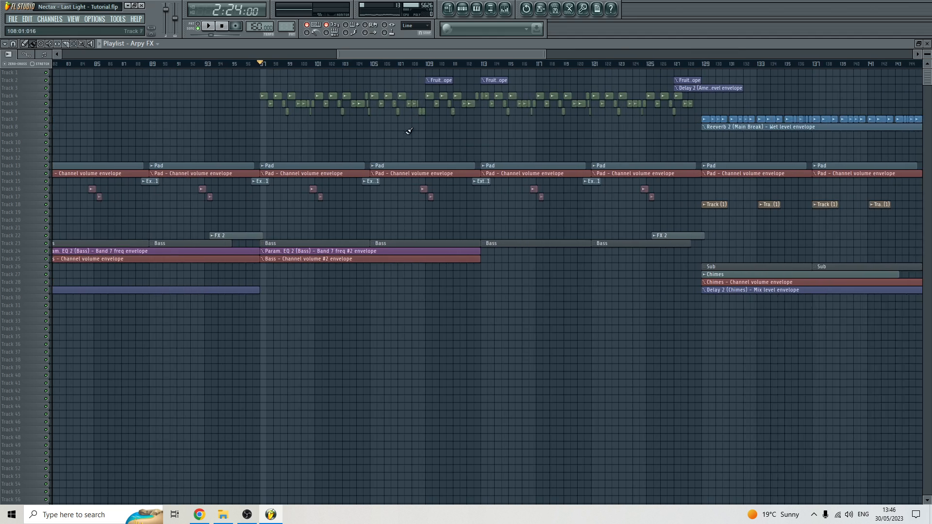
pyautogui.scroll(4, 403, 128)
pyautogui.scroll(2, 260, 158)
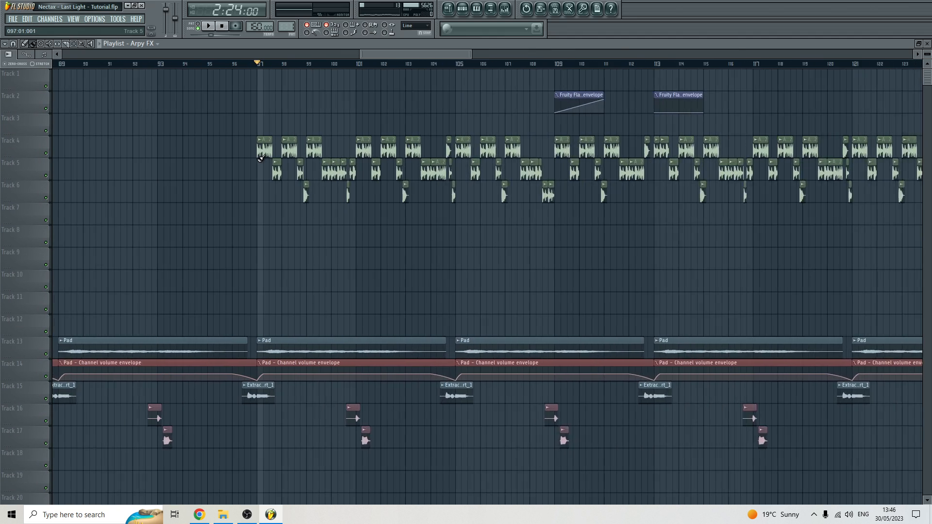
pyautogui.scroll(3, 272, 175)
pyautogui.scroll(-3, 375, 238)
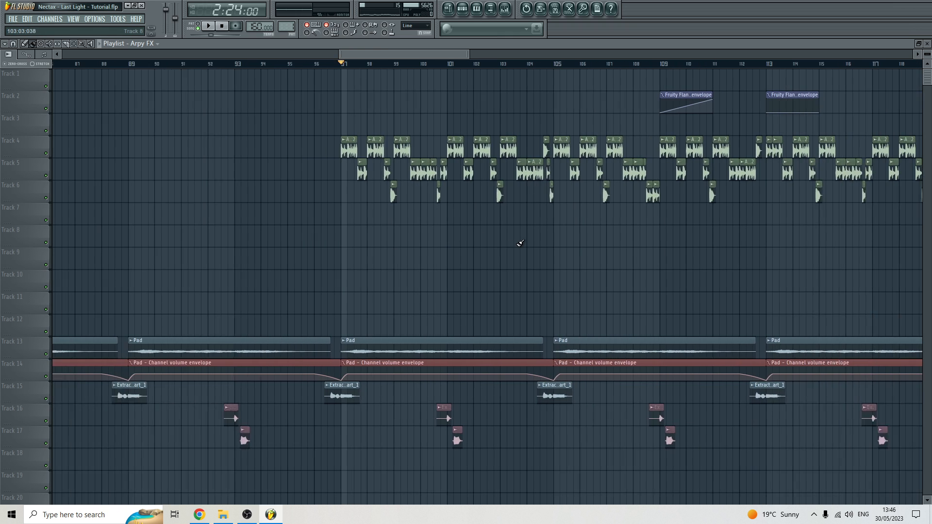
pyautogui.scroll(-1, 668, 241)
pyautogui.moveTo(416, 53); pyautogui.dragTo(439, 54)
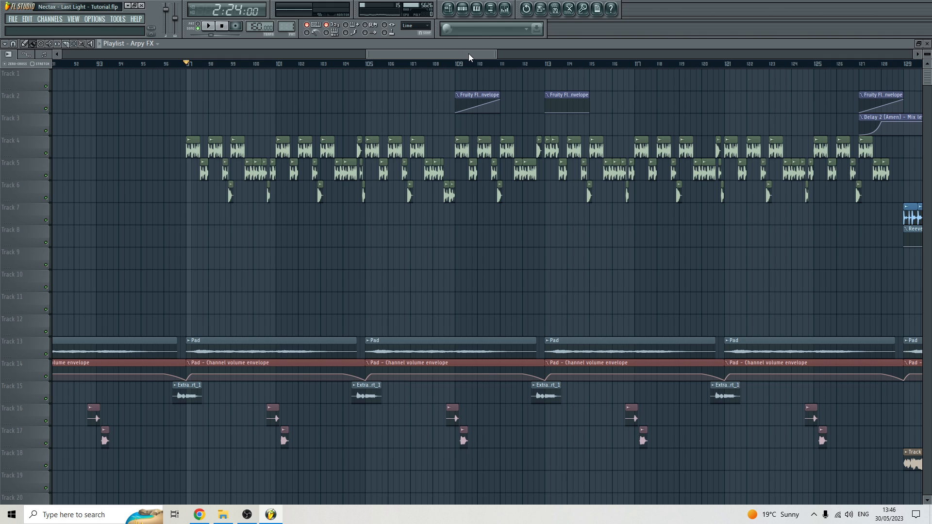
# Zoom in on the Amen clips from bar 97 and select the Amen track in the mixer
pyautogui.click(507, 9)
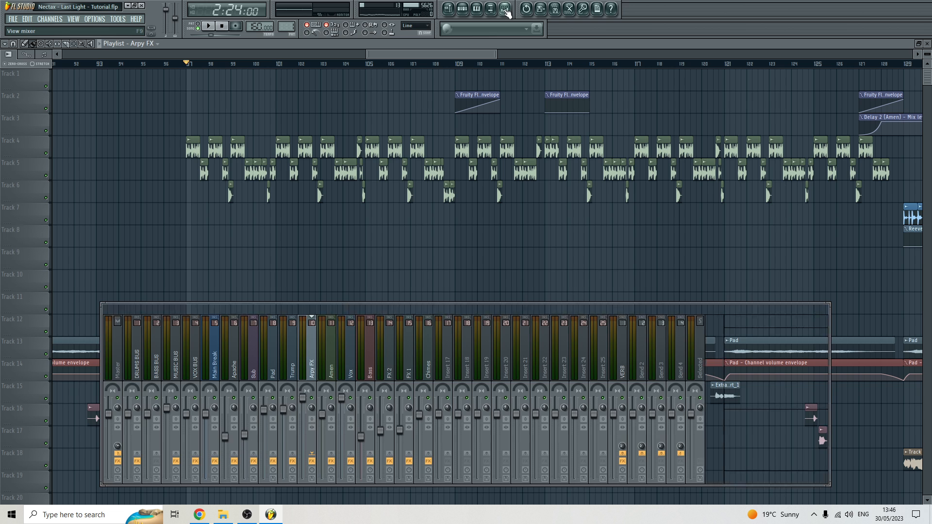
pyautogui.moveTo(403, 54); pyautogui.dragTo(400, 53)
pyautogui.scroll(5, 190, 206)
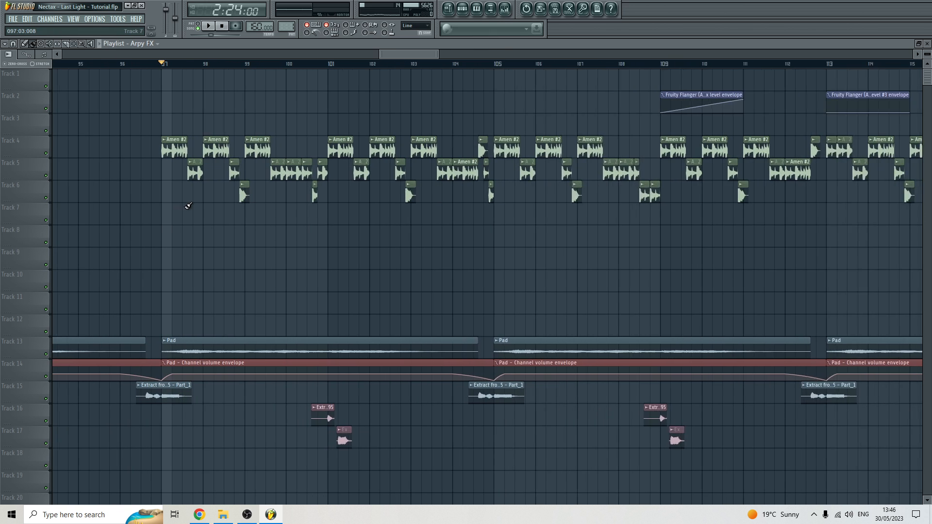
pyautogui.click(358, 270)
pyautogui.rightClick(369, 271)
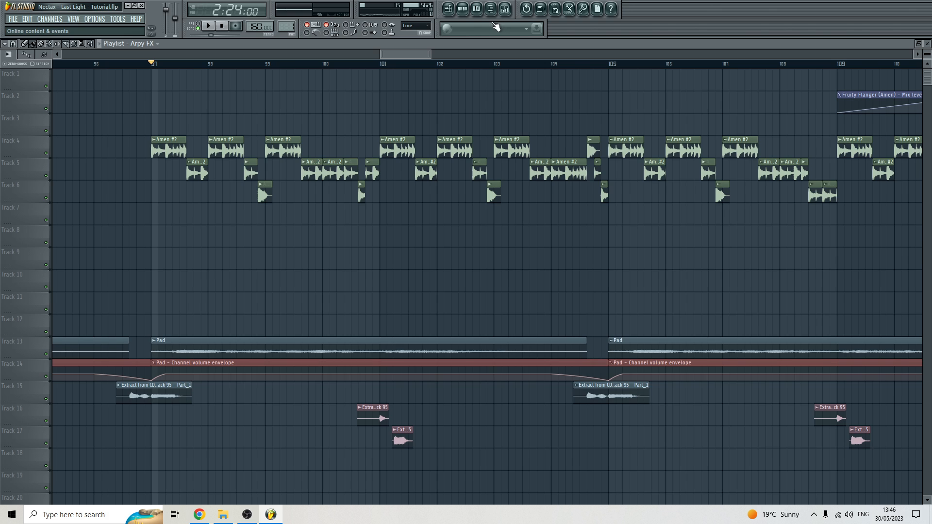
pyautogui.click(506, 9)
pyautogui.click(332, 364)
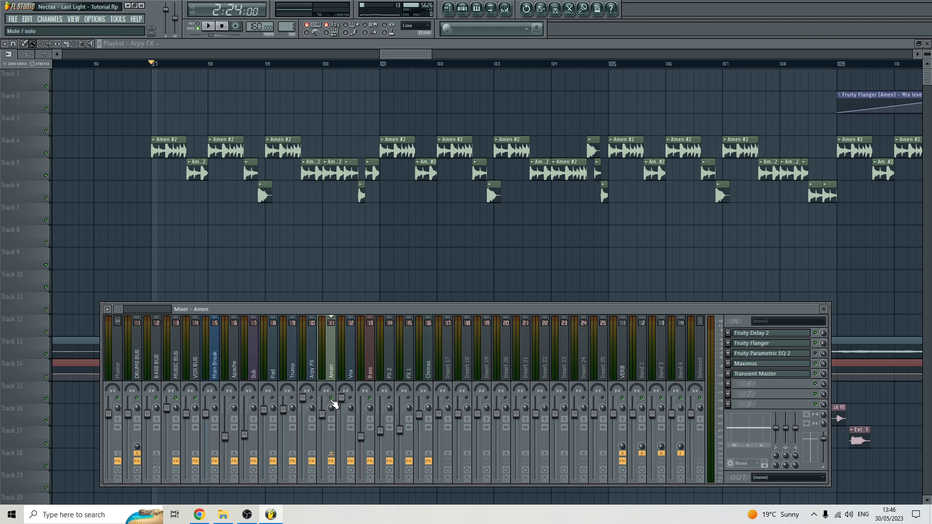
# Move the mixer window up over the middle of the arrangement, then hide it to uncover the chopped Amen clips
pyautogui.moveTo(382, 309); pyautogui.dragTo(468, 228)
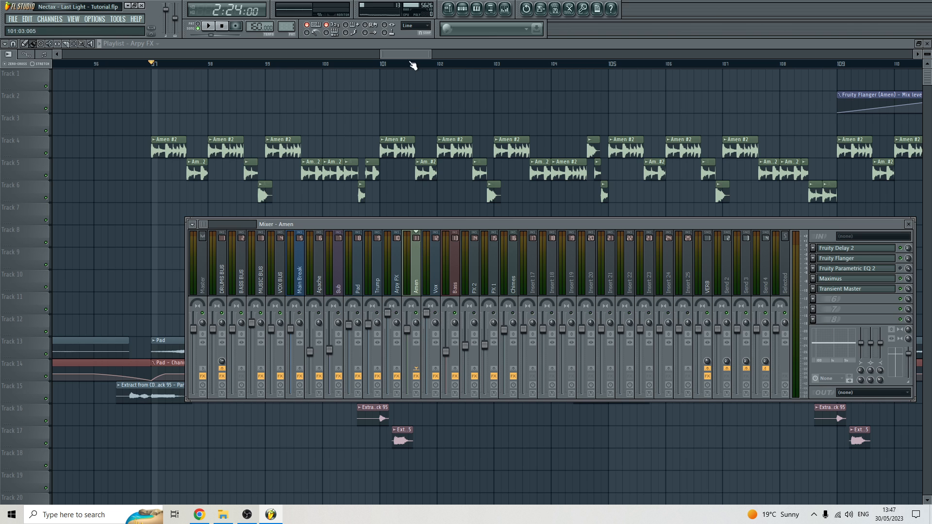
pyautogui.click(408, 55)
pyautogui.scroll(-3, 393, 192)
pyautogui.scroll(3, 294, 192)
# Delete the Amen clips that follow the first one through bars 97 and 98 on tracks 4 to 6
pyautogui.rightClick(259, 170)
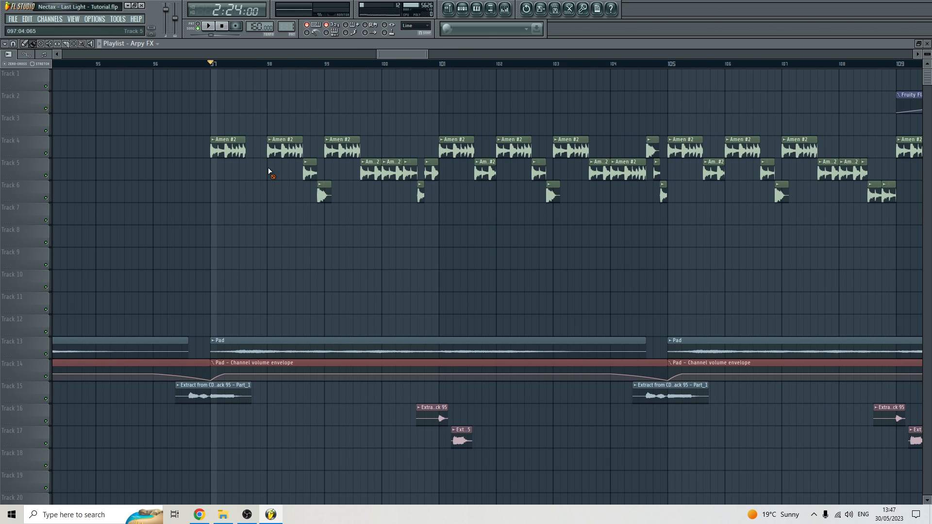
pyautogui.rightClick(280, 154)
pyautogui.rightClick(309, 170)
pyautogui.rightClick(321, 190)
# Extend the first Amen clip at bar 97 to about one and a quarter bars, undoing the first overlong resize
pyautogui.moveTo(245, 148); pyautogui.dragTo(317, 151)
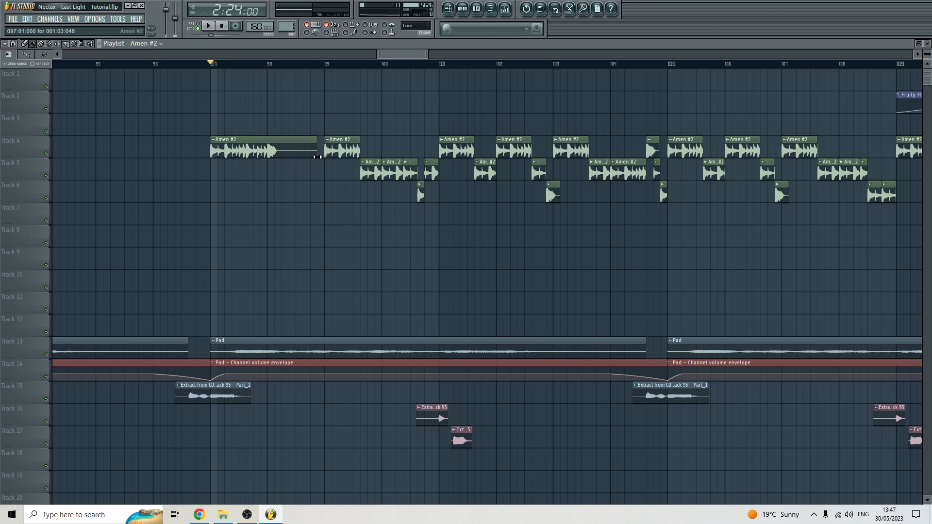
pyautogui.hotkey('ctrl', 'z')
pyautogui.scroll(2, 216, 148)
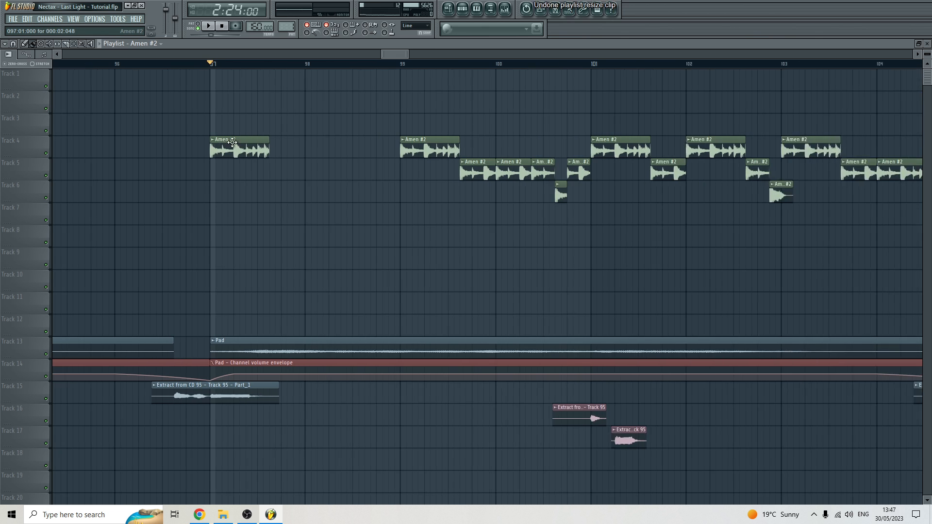
pyautogui.hotkey('ctrl', 'z')
pyautogui.hotkey('ctrl', 'z')
pyautogui.hotkey('ctrl', 'z')
pyautogui.hotkey('ctrl', 'z')
pyautogui.rightClick(308, 170)
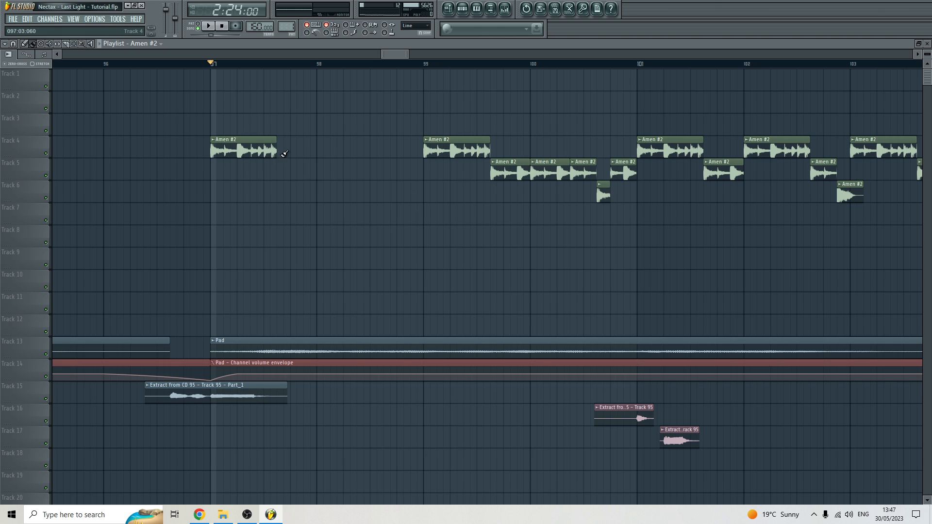
pyautogui.moveTo(277, 151); pyautogui.dragTo(342, 151)
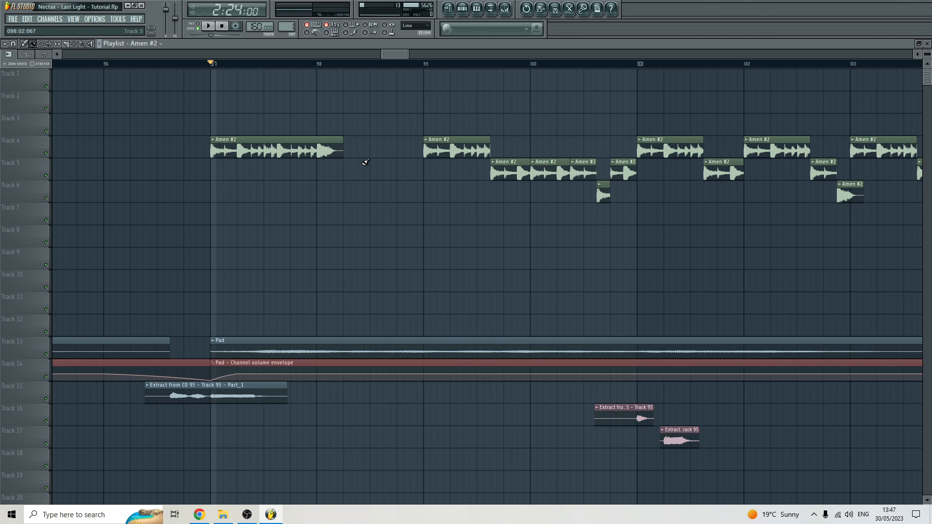
# Place trial copies of the full Amen clip on track 6 and delete them again
pyautogui.click(359, 190)
pyautogui.rightClick(382, 200)
pyautogui.click(217, 190)
pyautogui.rightClick(269, 190)
# Show the mixer, play the extended Amen break from bar 97, then stop playback and hide the mixer
pyautogui.click(505, 8)
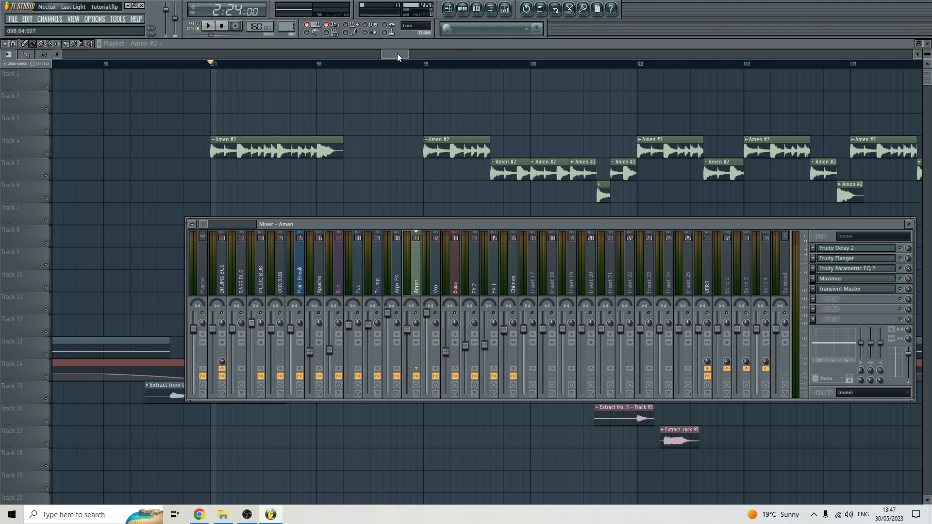
pyautogui.click(397, 56)
pyautogui.click(505, 8)
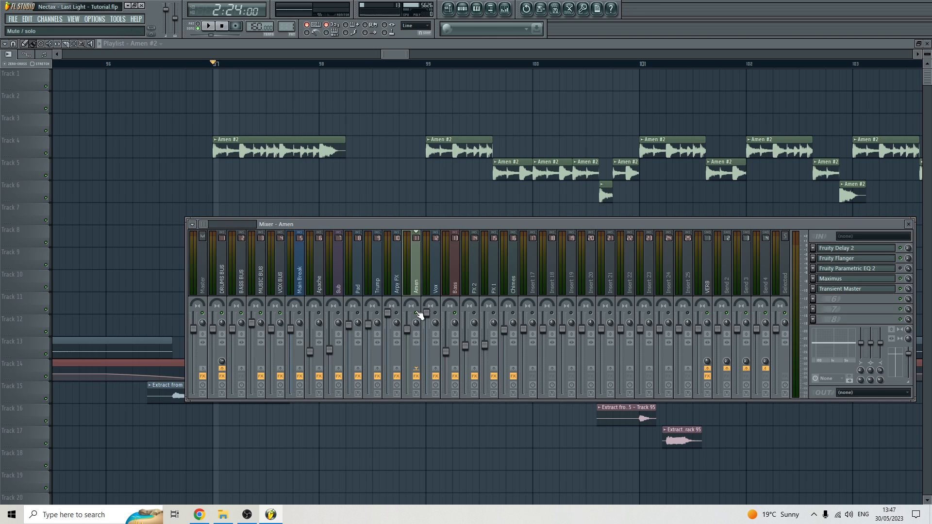
pyautogui.press('space')
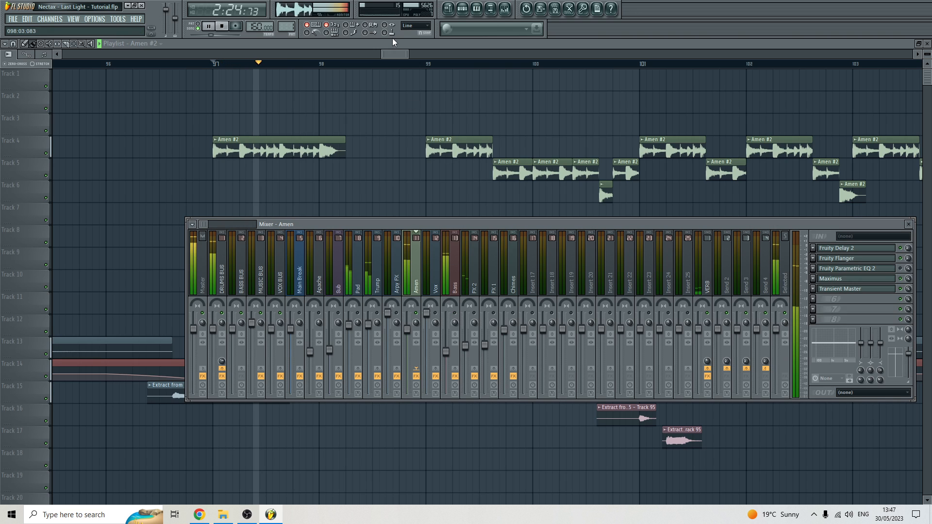
pyautogui.press('space')
pyautogui.click(398, 55)
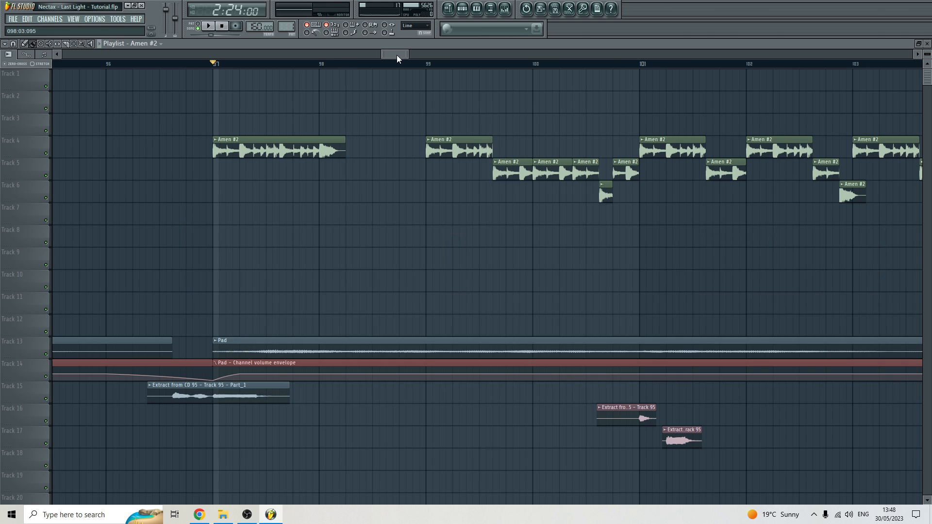
# Undo the Amen clip edits back to the original chopped pattern in bars 97 and 98
pyautogui.hotkey('ctrl', 'z')
pyautogui.hotkey('ctrl', 'z')
pyautogui.hotkey('ctrl', 'z')
pyautogui.hotkey('ctrl', 'z')
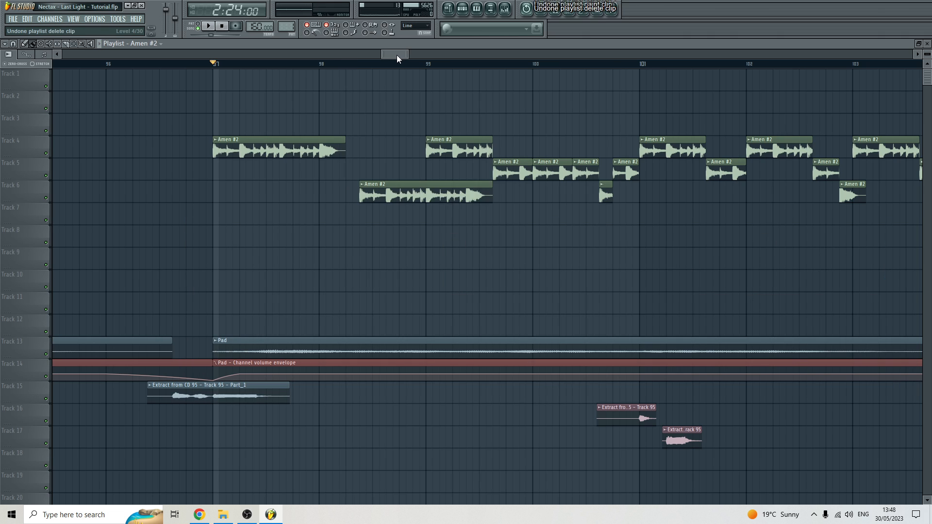
pyautogui.hotkey('ctrl', 'z')
pyautogui.hotkey('ctrl', 'z')
pyautogui.hotkey('ctrl', 'z')
pyautogui.scroll(-4, 229, 205)
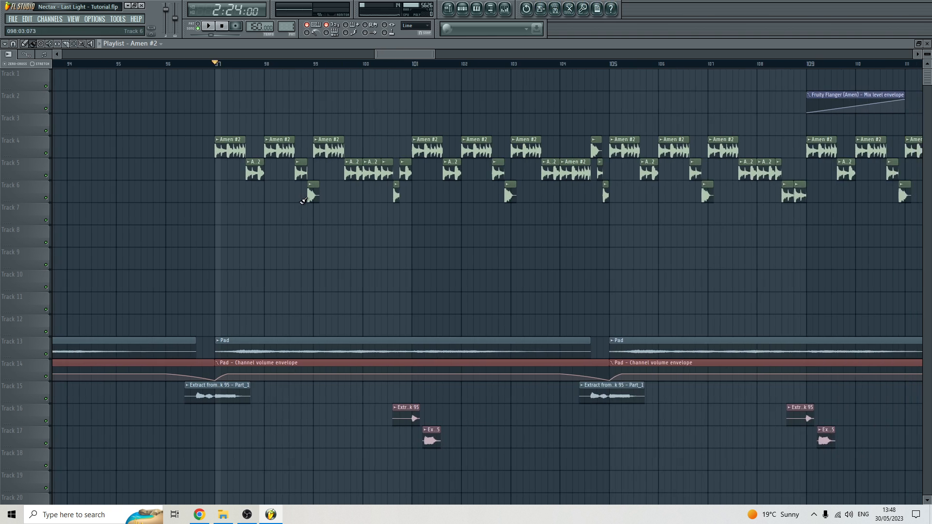
# Place an Amen #2 clip on track 9 in bar 102 and delete it again
pyautogui.scroll(2, 302, 198)
pyautogui.moveTo(397, 54); pyautogui.dragTo(400, 55)
pyautogui.scroll(-3, 365, 190)
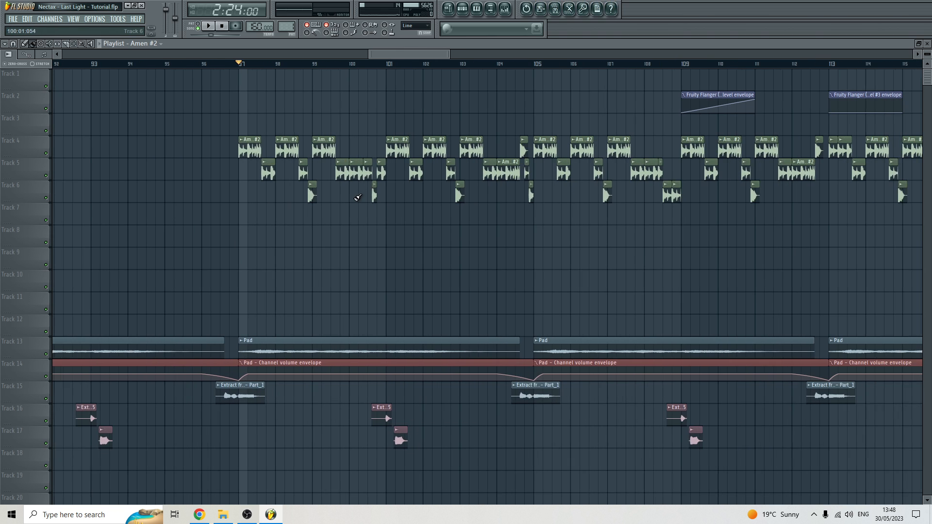
pyautogui.moveTo(364, 150); pyautogui.dragTo(382, 185)
pyautogui.click(441, 264)
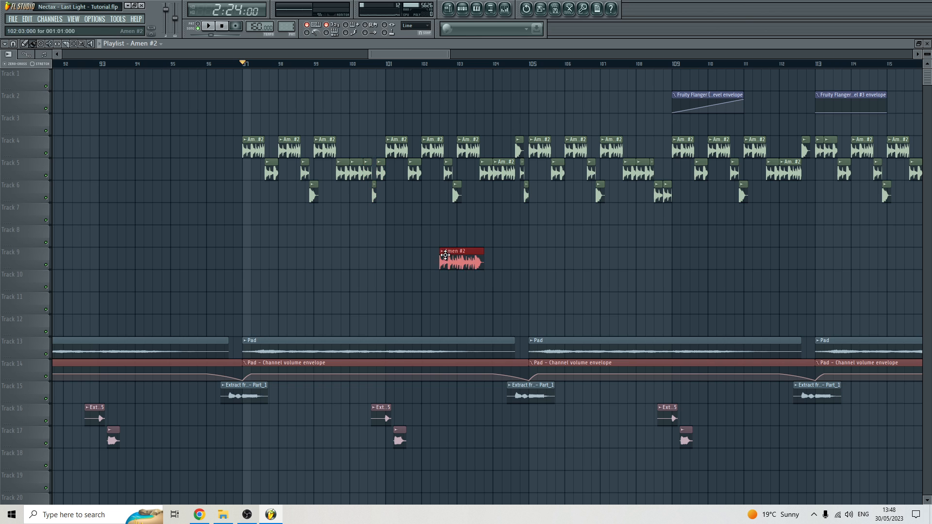
pyautogui.rightClick(449, 265)
pyautogui.scroll(2, 361, 180)
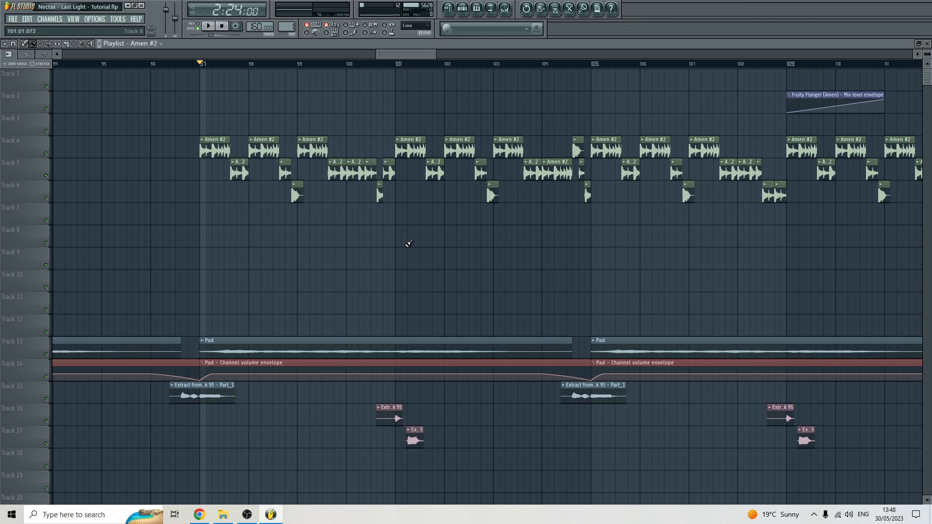
# Play the chopped Amen pattern from bar 97 to about bar 105, stop, and return the playhead to bar 97
pyautogui.press('space')
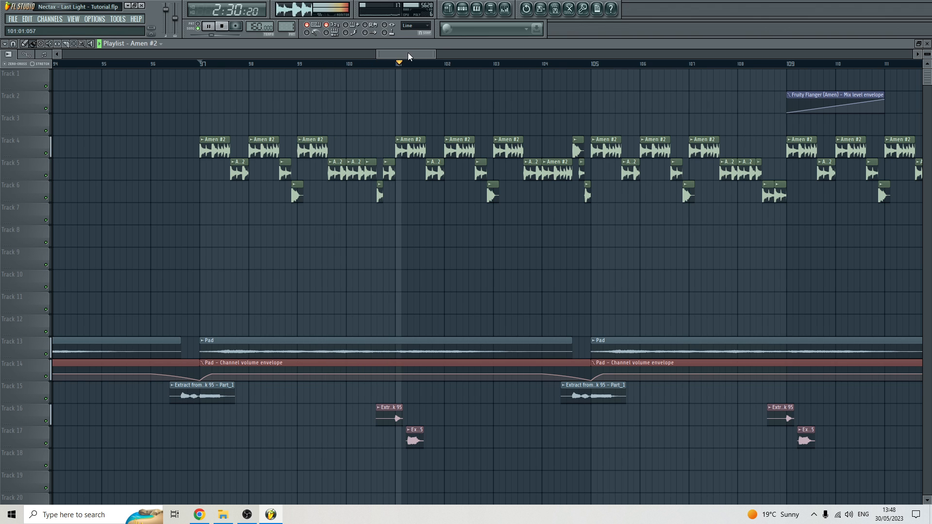
pyautogui.moveTo(408, 52); pyautogui.dragTo(412, 54)
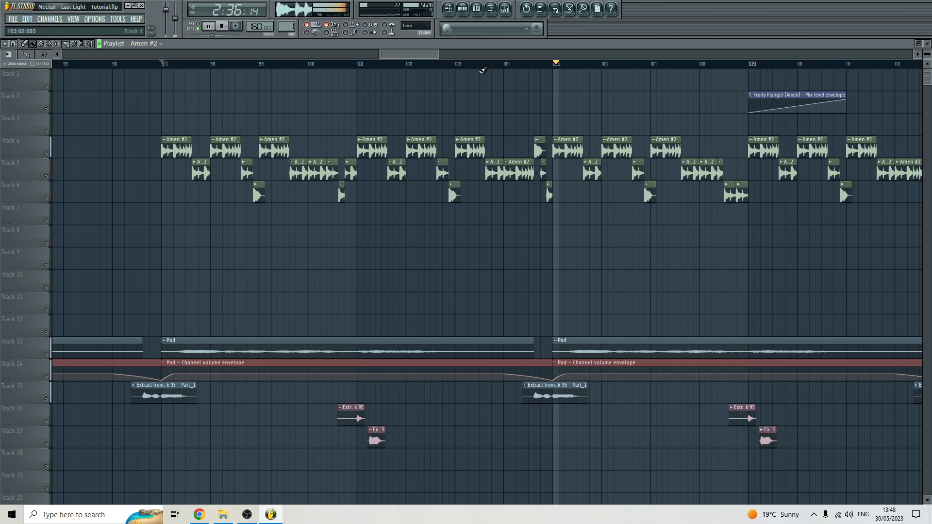
pyautogui.click(165, 62)
pyautogui.click(222, 26)
pyautogui.click(164, 62)
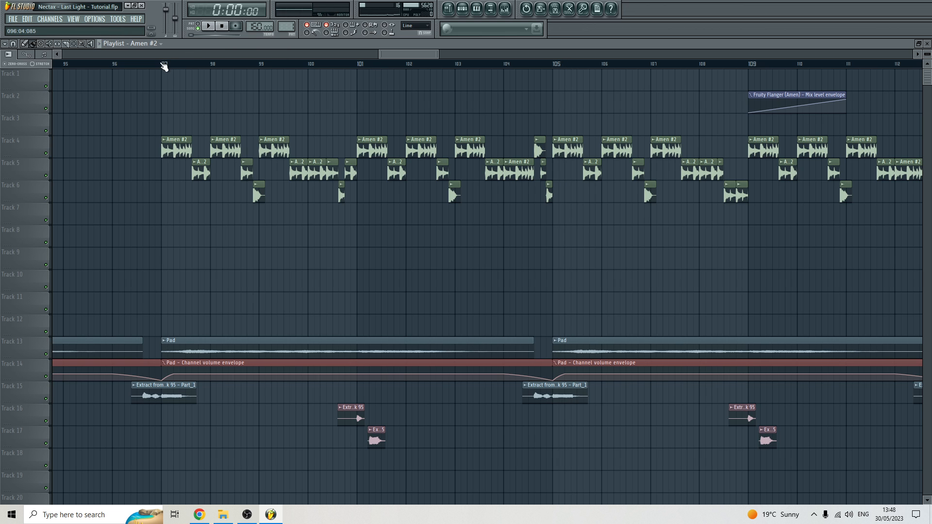
# Select bar 97 on the timeline and examine its two Amen slices on tracks 4 and 5, removing stray clips
pyautogui.scroll(2, 192, 246)
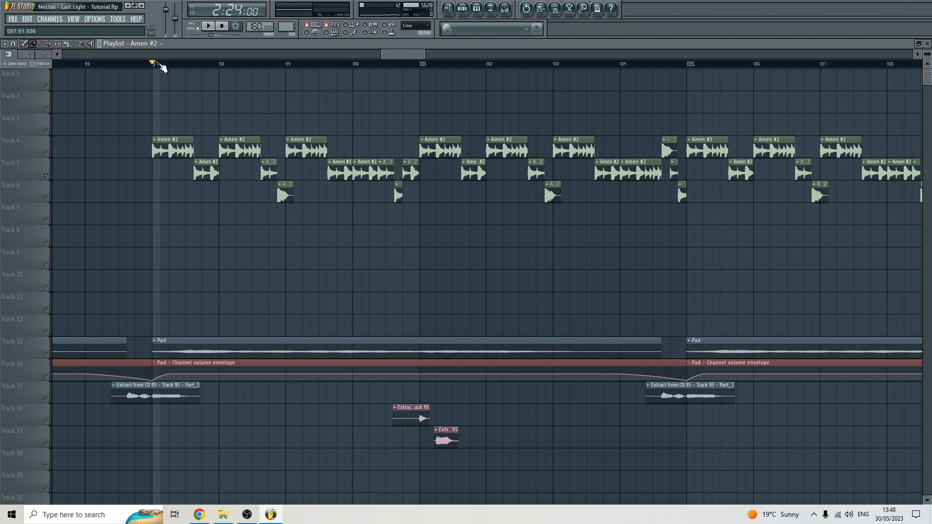
pyautogui.moveTo(156, 66); pyautogui.dragTo(225, 110)
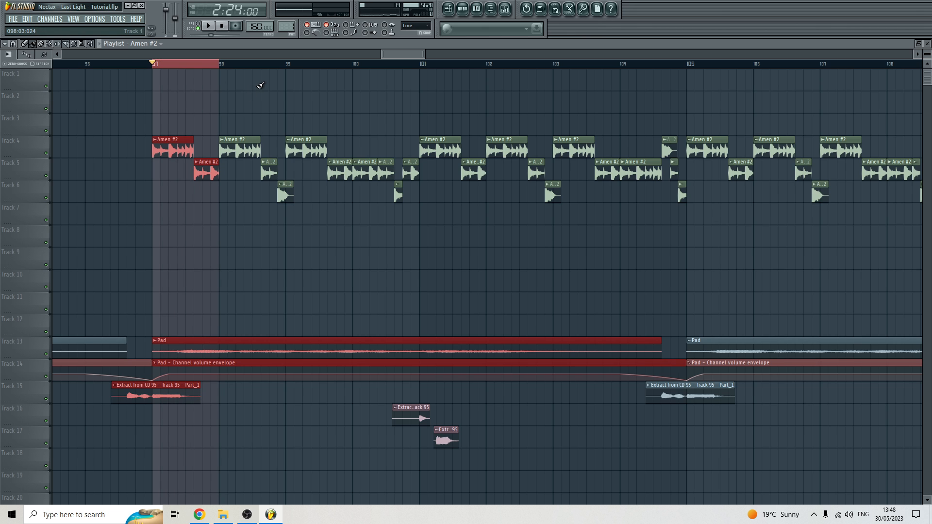
pyautogui.click(261, 85)
pyautogui.rightClick(285, 81)
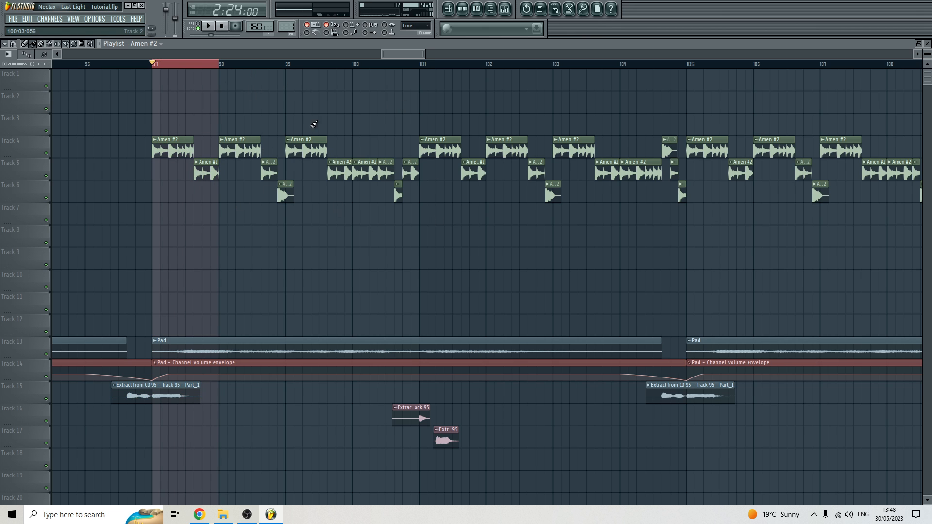
pyautogui.scroll(3, 151, 180)
pyautogui.click(241, 233)
pyautogui.rightClick(241, 233)
pyautogui.scroll(1, 150, 145)
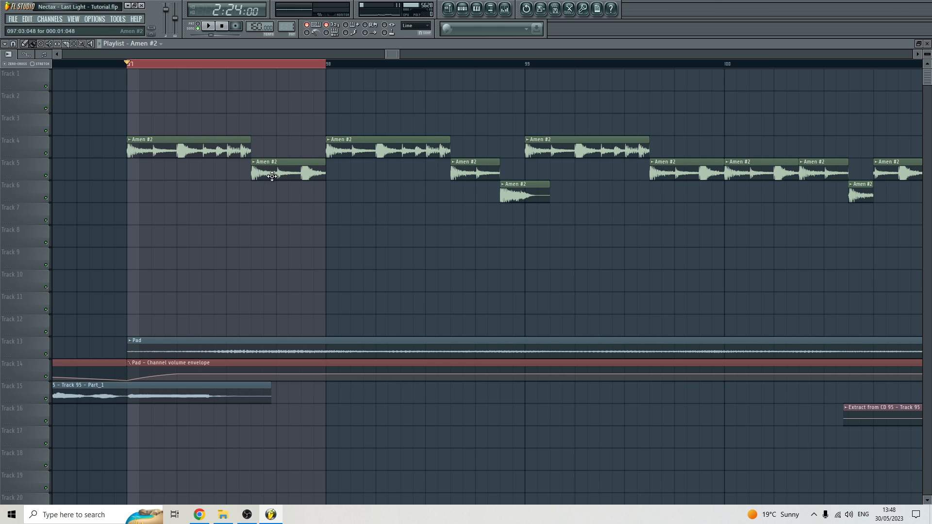
pyautogui.click(297, 212)
pyautogui.rightClick(297, 213)
pyautogui.scroll(-3, 240, 168)
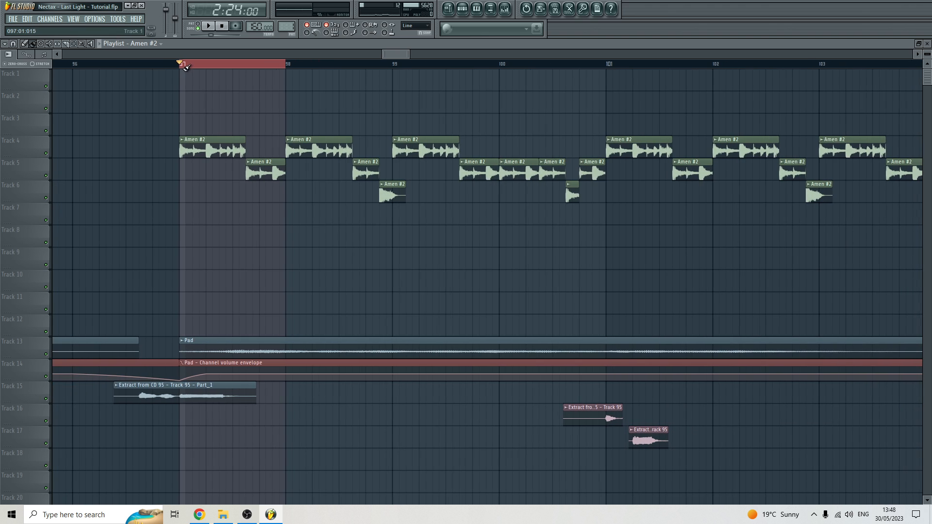
# Clear the time selection, play the Amen chops from bar 97 into bar 98, and stop playback
pyautogui.keyDown('ctrl'); pyautogui.click(180, 63); pyautogui.keyUp('ctrl')
pyautogui.press('space')
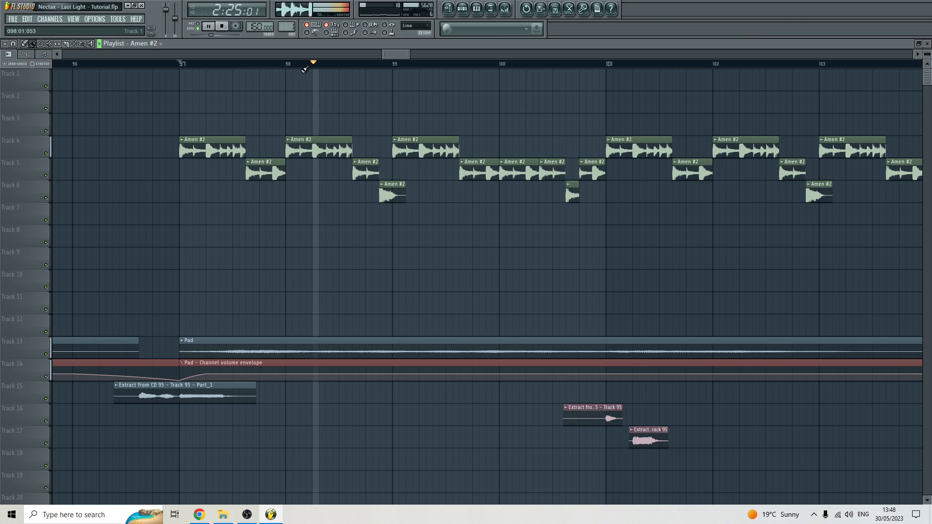
pyautogui.press('space')
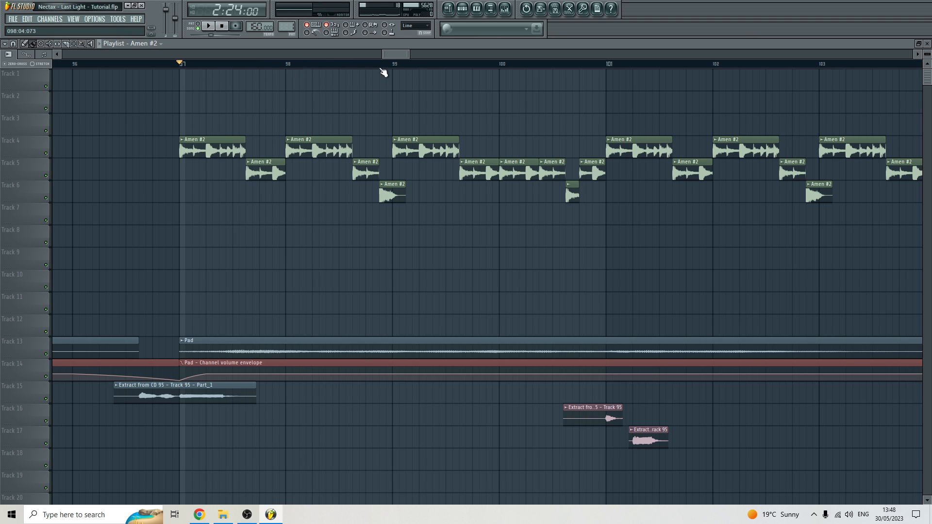
# Try deleting the track 6 Amen hit near the end of bar 98 and extending the preceding slice to bar 99
pyautogui.click(380, 65)
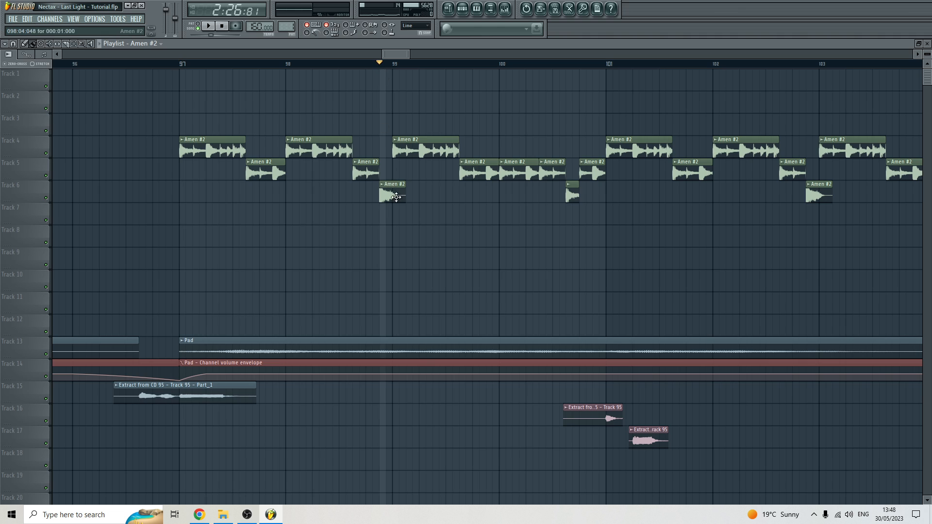
pyautogui.rightClick(393, 195)
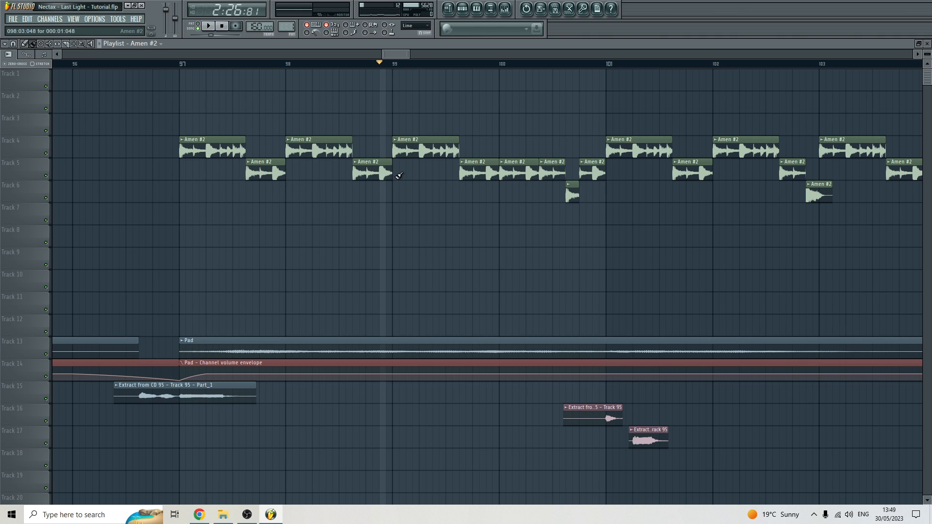
pyautogui.hotkey('ctrl', 'z')
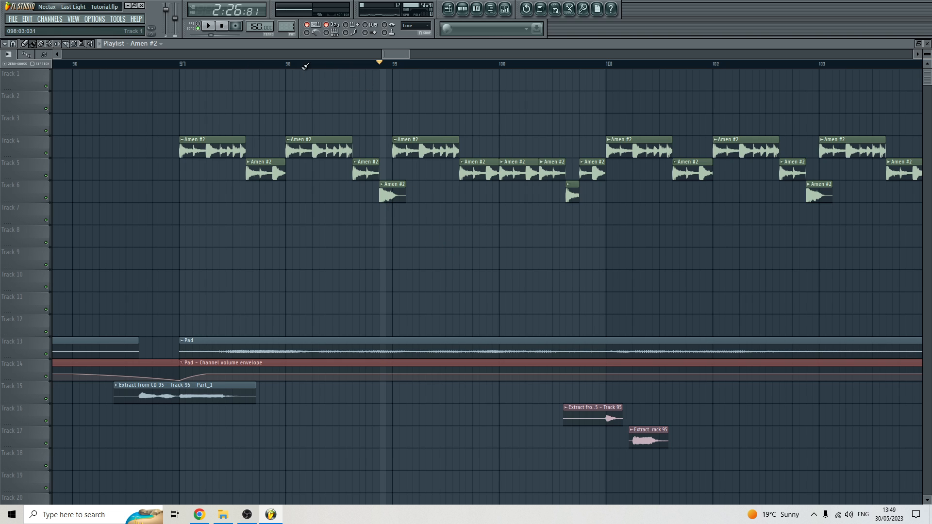
# Play the Amen chops from bar 98 and stop near the end of that bar
pyautogui.click(287, 65)
pyautogui.press('space')
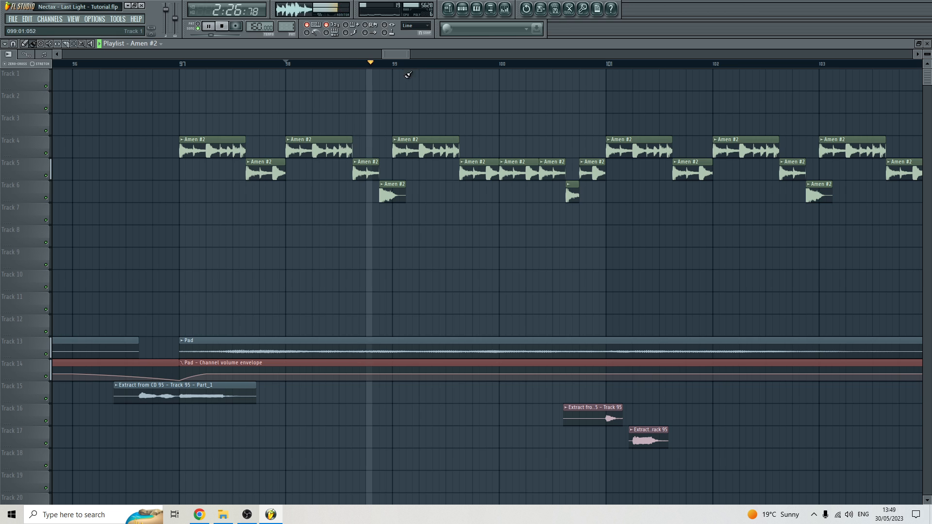
pyautogui.press('space')
# Set the playhead to bar 99 and compare its Amen chops with the two slices in bar 97 by selecting them
pyautogui.click(394, 65)
pyautogui.moveTo(389, 55); pyautogui.dragTo(395, 55)
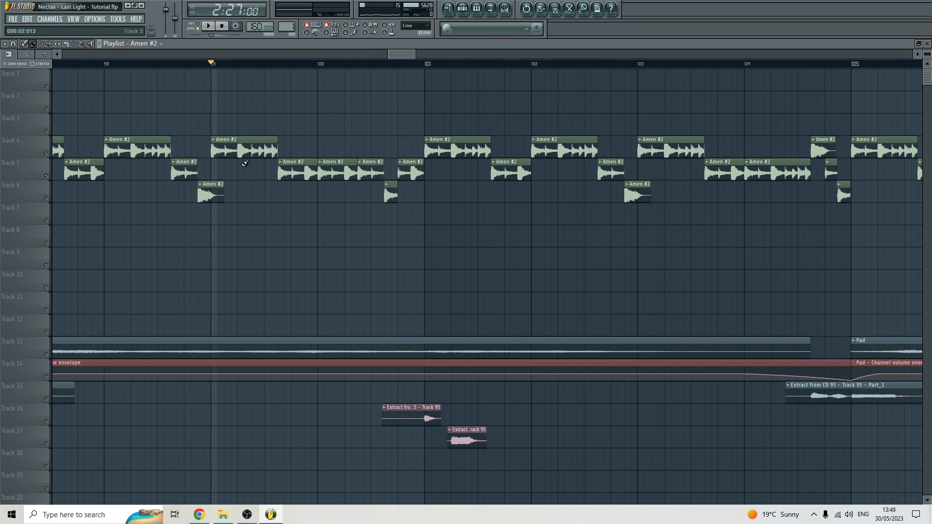
pyautogui.scroll(-2, 239, 158)
pyautogui.moveTo(262, 124); pyautogui.dragTo(291, 173)
pyautogui.moveTo(107, 124); pyautogui.dragTo(148, 172)
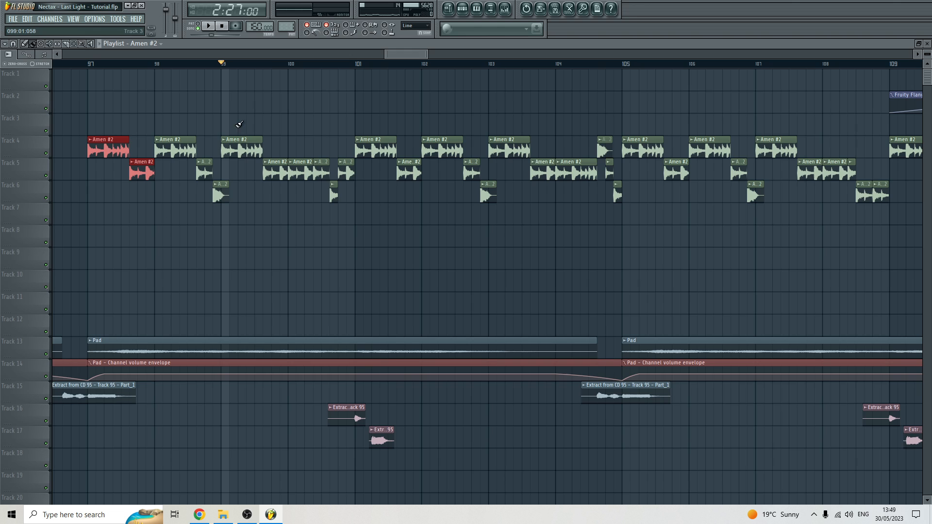
pyautogui.click(239, 124)
# Compare the Amen phrasing by selecting bar 100, bars 97–98 and bars 99–100 in turn, then place the playhead mid-bar 100
pyautogui.moveTo(290, 65); pyautogui.dragTo(356, 74)
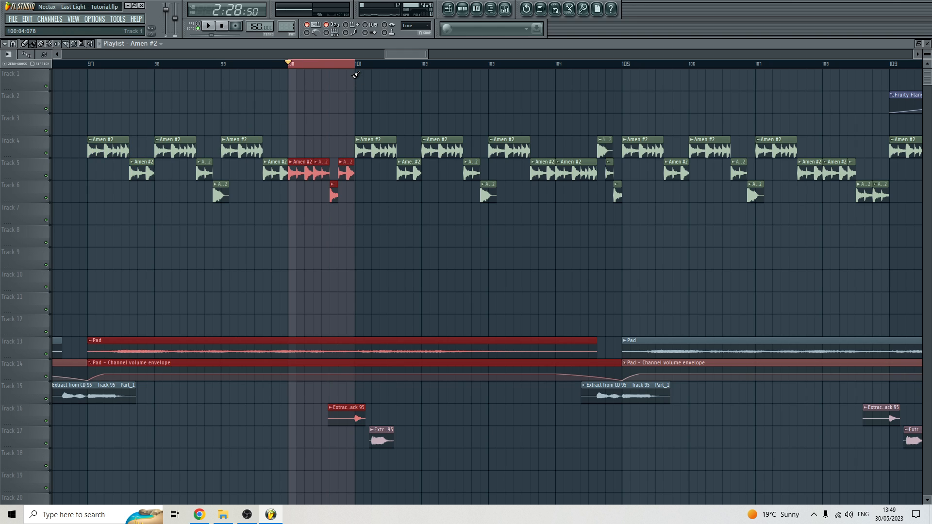
pyautogui.moveTo(92, 65); pyautogui.dragTo(353, 94)
pyautogui.rightClick(223, 65)
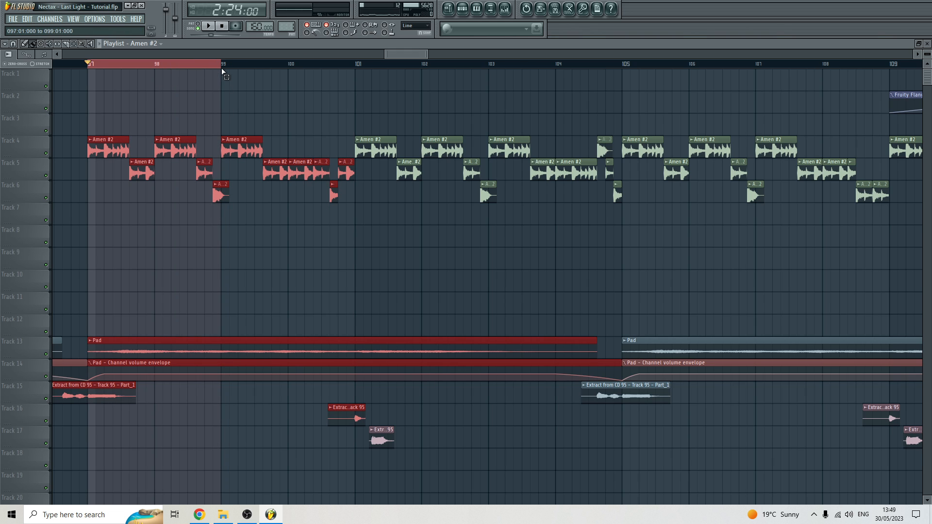
pyautogui.moveTo(223, 65); pyautogui.dragTo(354, 68)
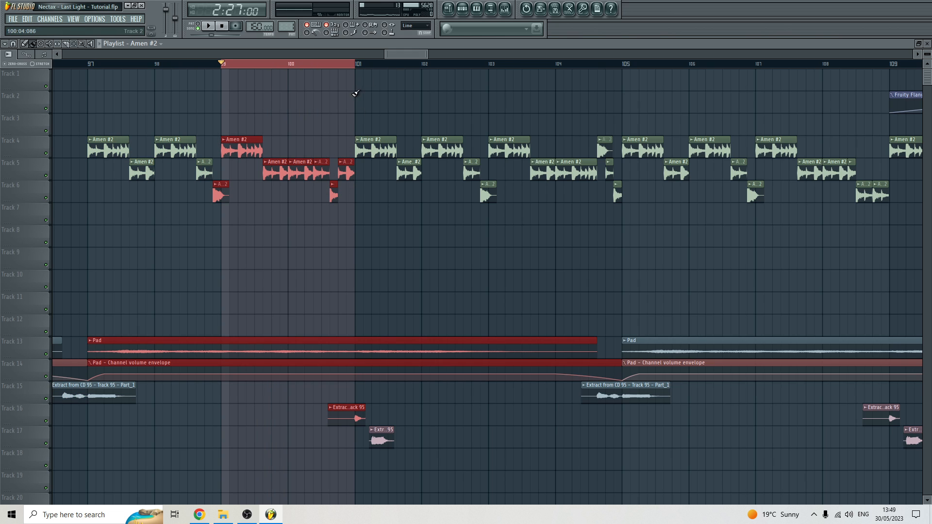
pyautogui.click(321, 64)
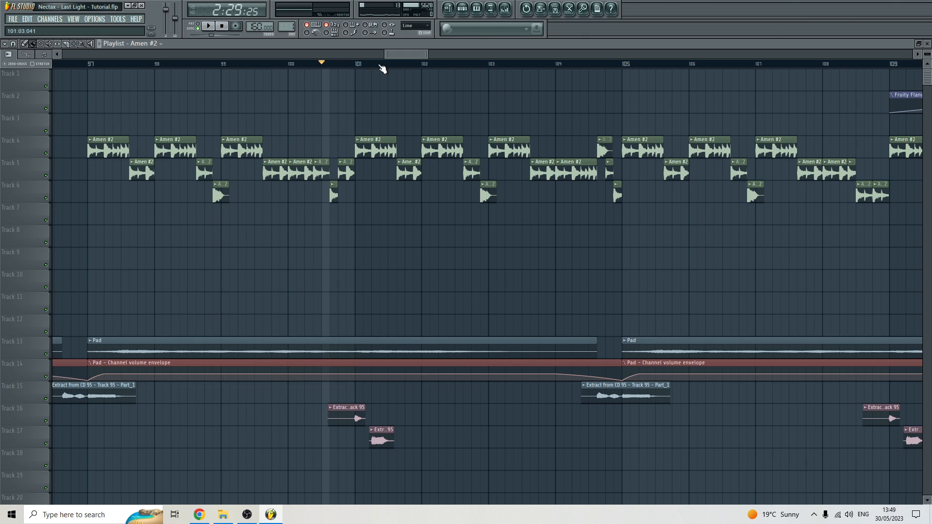
# Set the playhead to bar 101, select the Amen phrase across bars 97–104, and move the playhead to bar 104
pyautogui.click(359, 65)
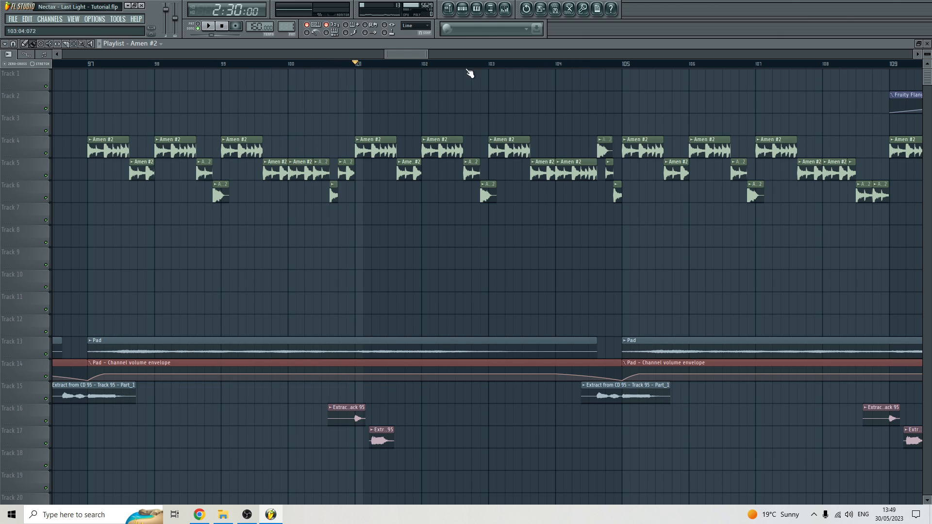
pyautogui.moveTo(625, 68); pyautogui.dragTo(87, 83)
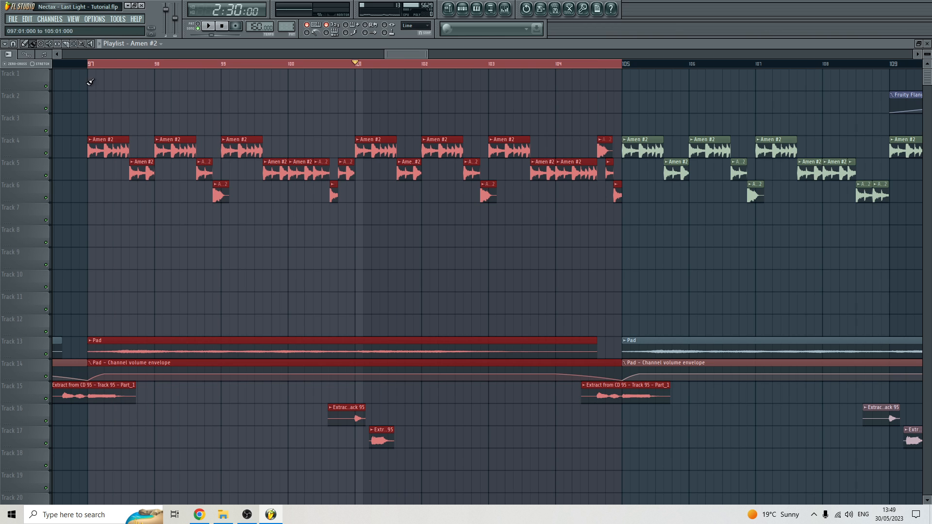
pyautogui.click(560, 67)
pyautogui.scroll(-3, 693, 183)
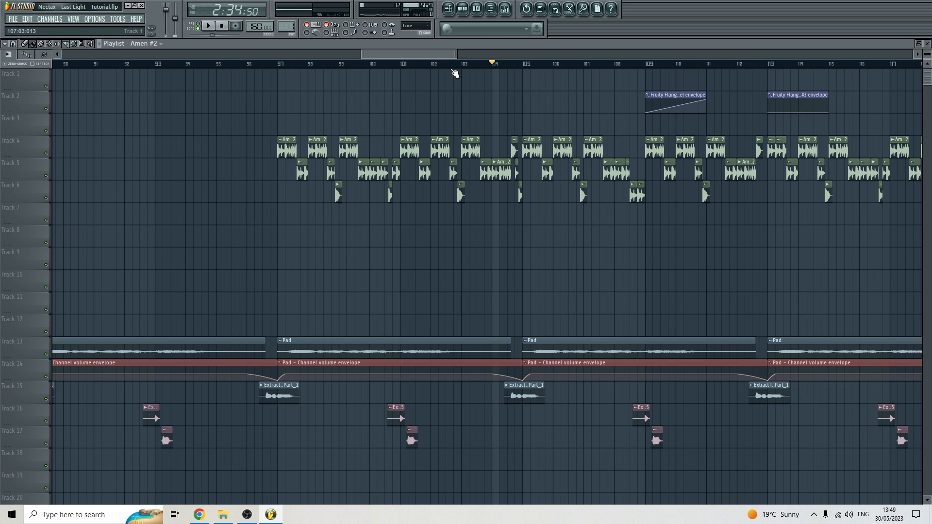
# Return the playhead to bar 97 and examine the Amen arrangement across the following bars at several zoom levels
pyautogui.scroll(-3, 516, 80)
pyautogui.scroll(4, 506, 235)
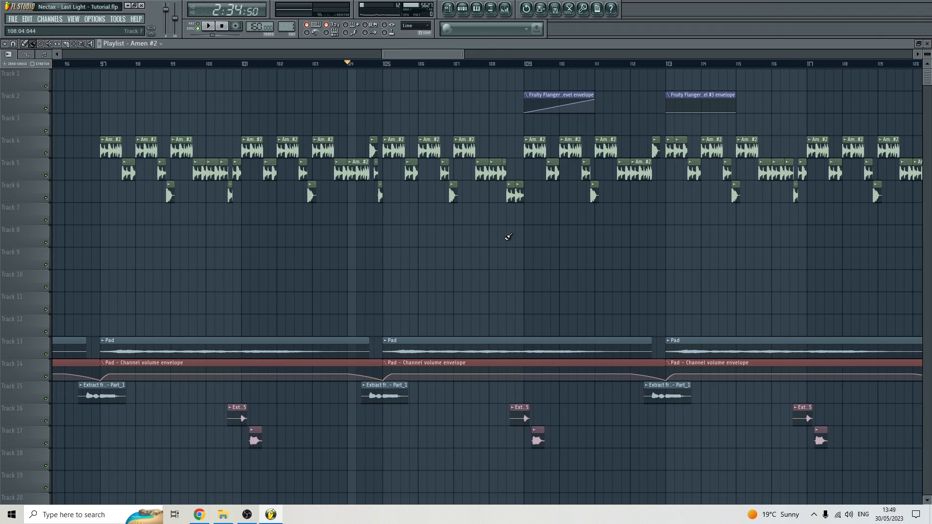
pyautogui.scroll(3, 289, 197)
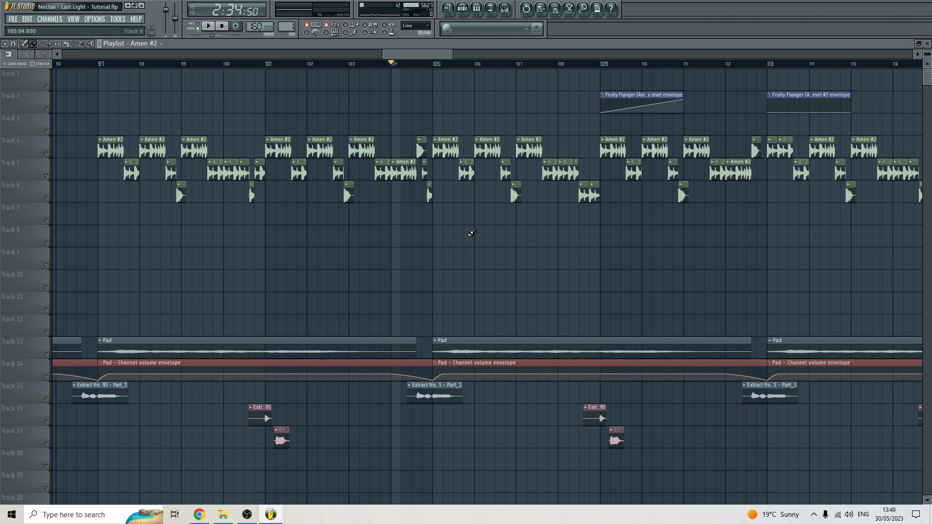
pyautogui.scroll(2, 124, 73)
pyautogui.click(116, 66)
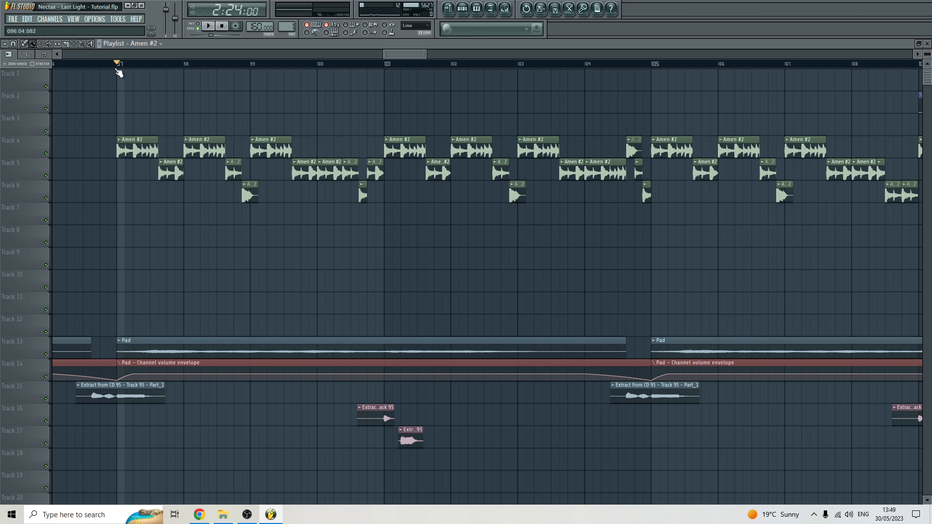
pyautogui.scroll(2, 240, 209)
pyautogui.scroll(-1, 299, 236)
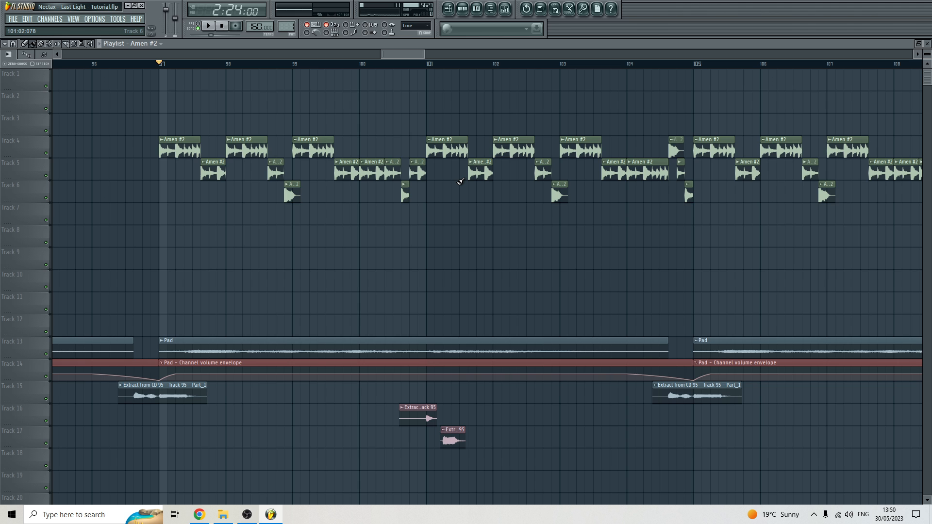
pyautogui.scroll(-3, 461, 189)
pyautogui.scroll(3, 548, 202)
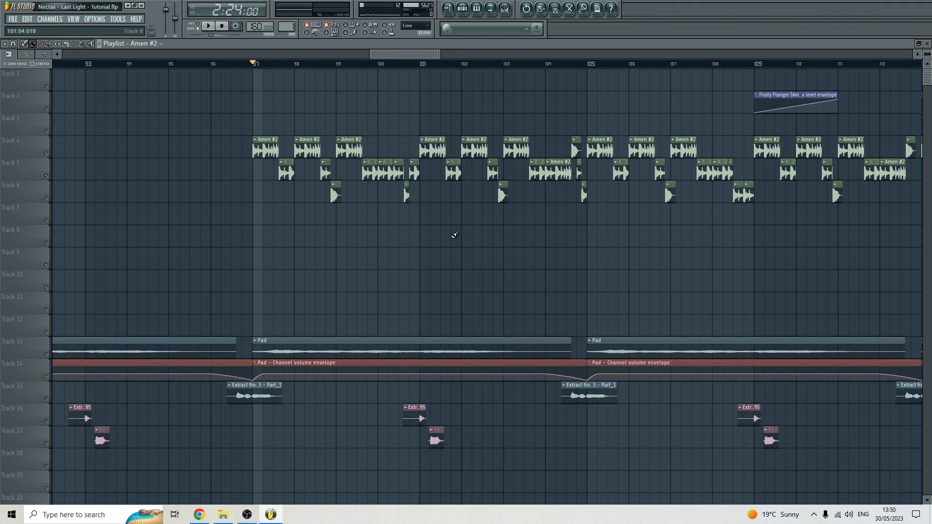
pyautogui.scroll(-3, 928, 53)
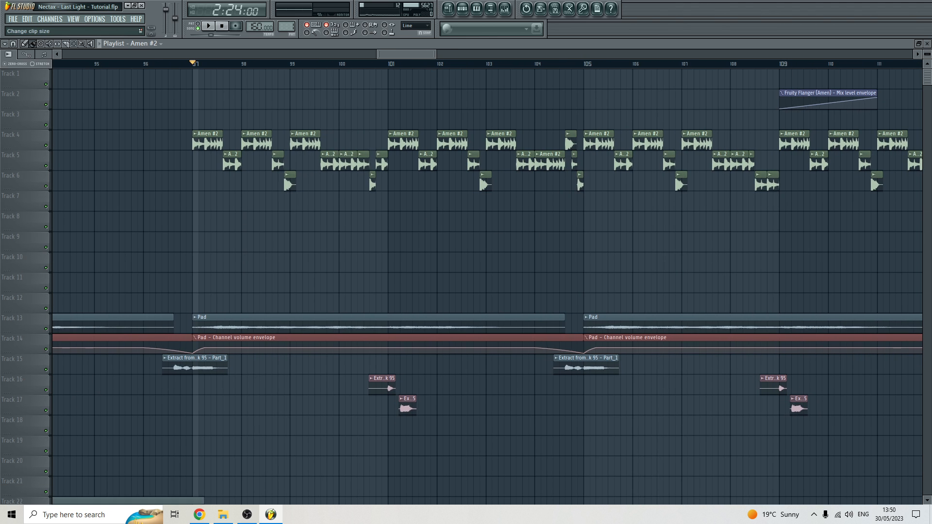
pyautogui.scroll(4, 928, 53)
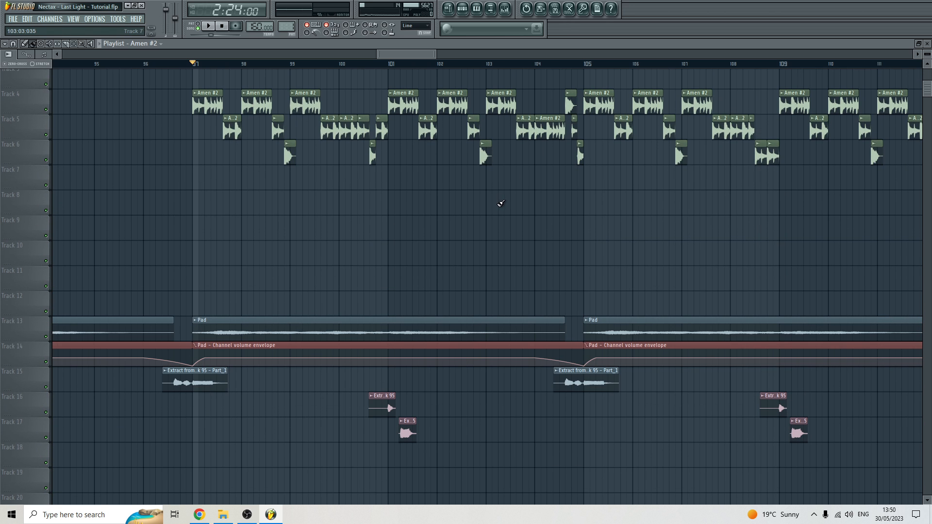
pyautogui.scroll(2, 489, 188)
pyautogui.scroll(1, 489, 188)
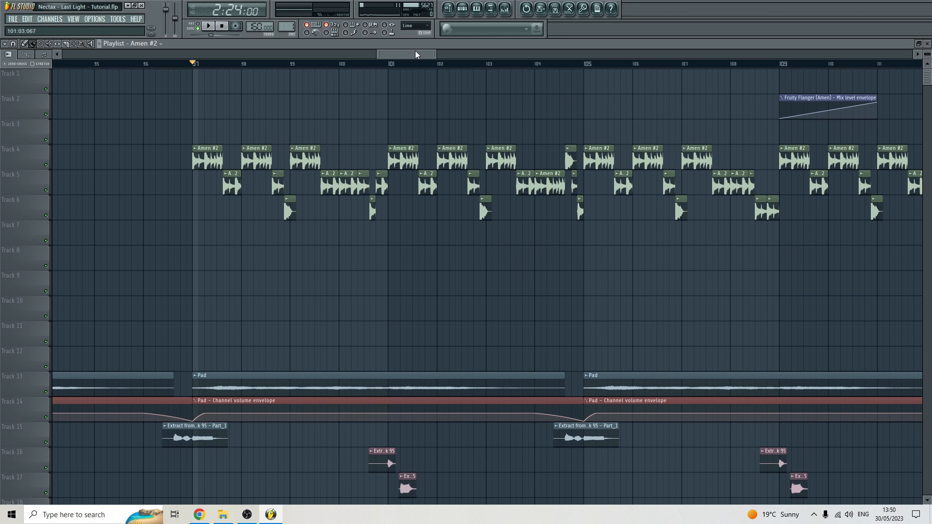
pyautogui.scroll(4, 419, 52)
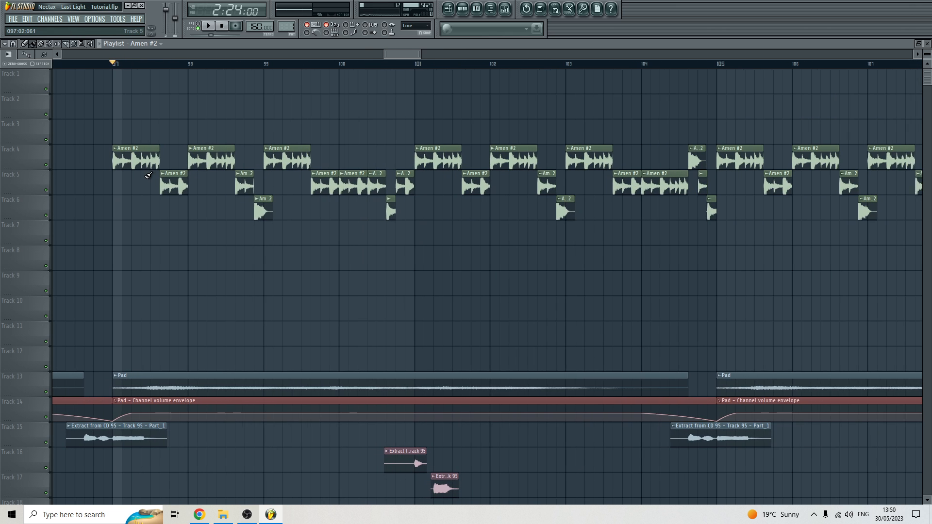
# Try replacing the chops in bars 97–99 with full-bar Amen #2 clips on track 4, deleting the first three slices below
pyautogui.rightClick(173, 184)
pyautogui.rightClick(244, 186)
pyautogui.rightClick(262, 210)
pyautogui.moveTo(158, 160); pyautogui.dragTo(268, 160)
pyautogui.rightClick(273, 161)
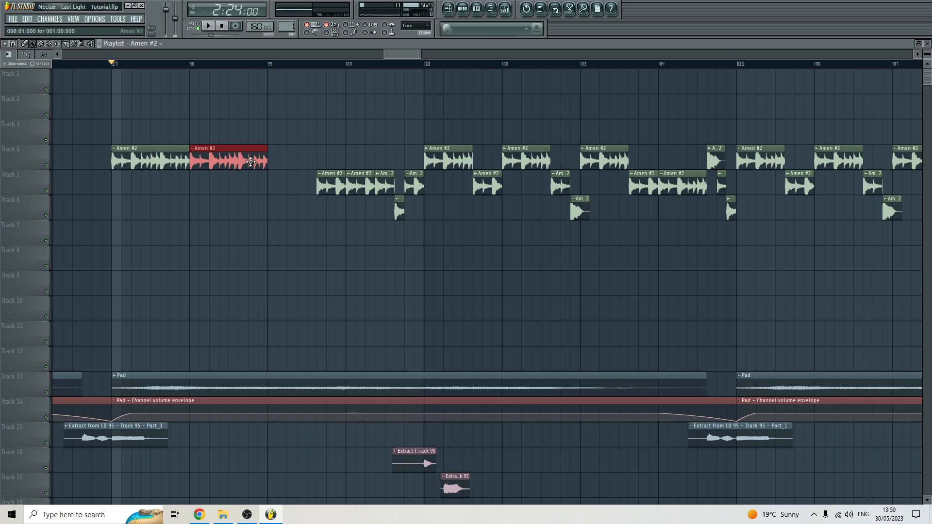
pyautogui.click(275, 160)
# Delete the remaining track 5 and 6 chops before bar 101 and place a full-bar Amen #2 clip at bar 100 on track 4
pyautogui.rightClick(331, 185)
pyautogui.rightClick(359, 185)
pyautogui.rightClick(384, 185)
pyautogui.rightClick(413, 184)
pyautogui.rightClick(399, 210)
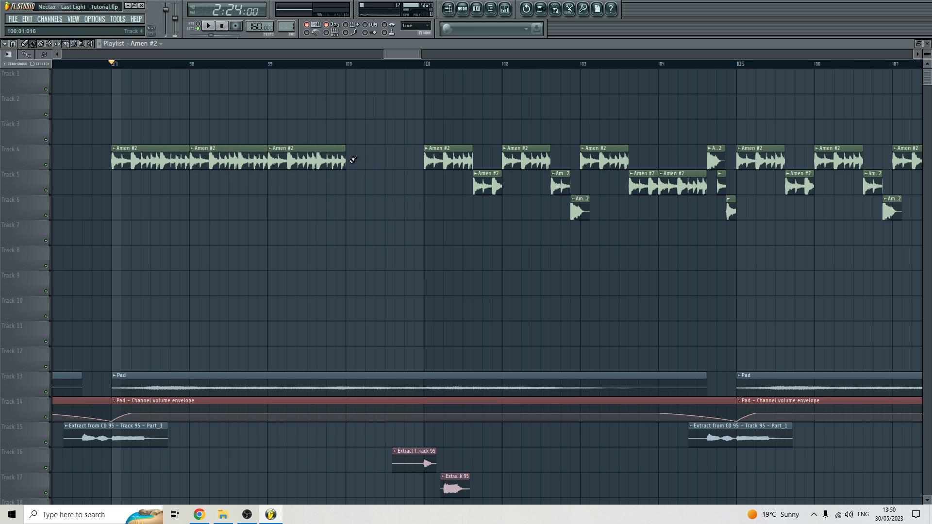
pyautogui.click(352, 159)
# Start playback from bar 97 and try swapping the bar 100 Amen clip on track 4 for one on track 5
pyautogui.press('space')
pyautogui.click(398, 202)
pyautogui.rightClick(399, 204)
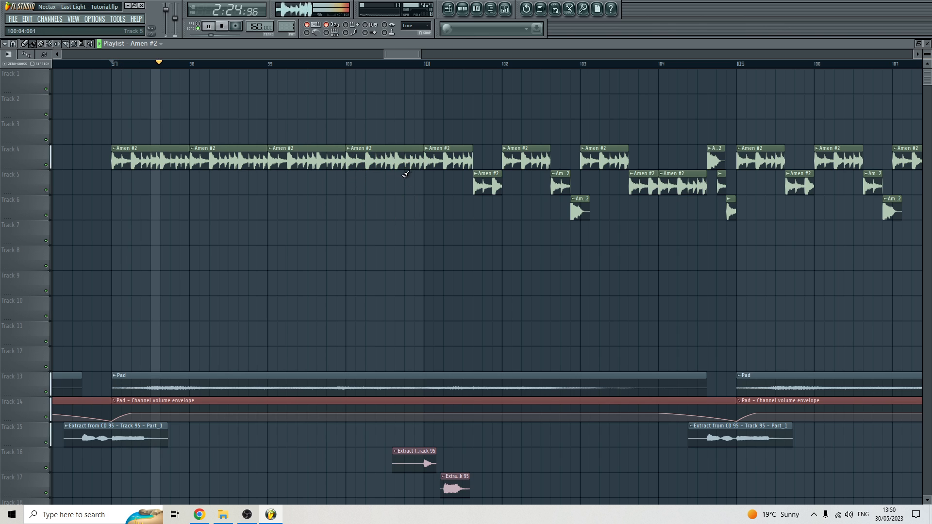
pyautogui.rightClick(405, 165)
pyautogui.click(348, 190)
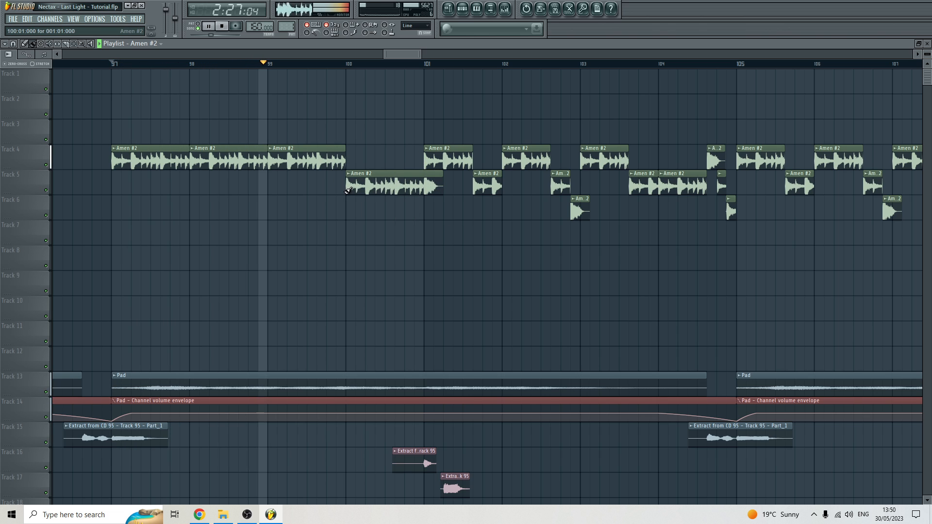
# Restart playback and try rearranging bar 100 as a short Amen hit on track 5 followed by a slice on track 6
pyautogui.press('space')
pyautogui.press('space')
pyautogui.moveTo(348, 189); pyautogui.dragTo(366, 215)
pyautogui.click(348, 216)
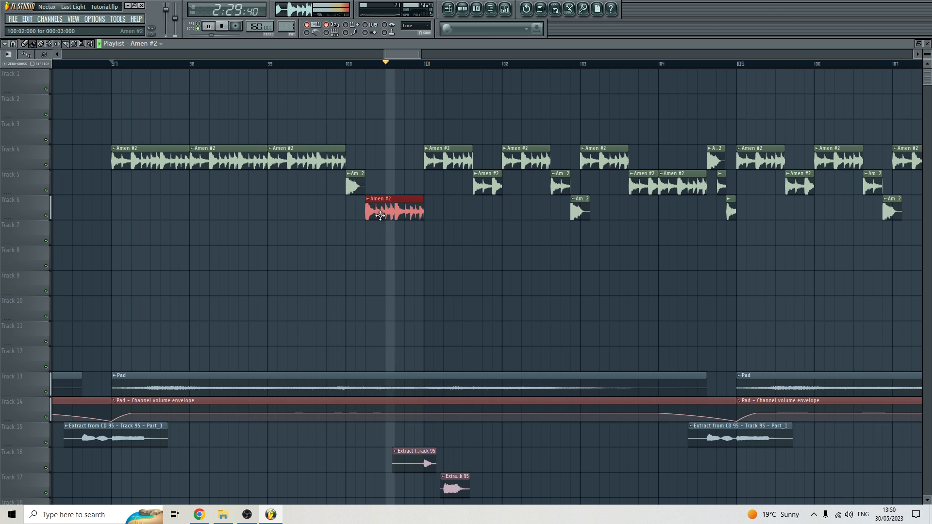
# Stop playback and delete the two bar 100 Amen slices on tracks 5 and 6
pyautogui.press('space')
pyautogui.rightClick(380, 200)
pyautogui.rightClick(364, 189)
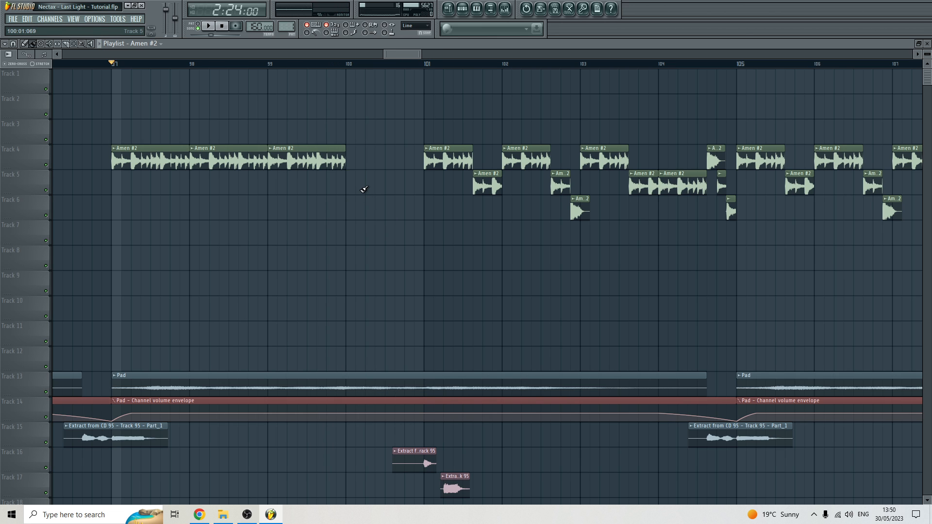
# Undo all the trial edits to the Amen clips in bars 97–100 to restore the original chops
pyautogui.scroll(-3, 364, 190)
pyautogui.hotkey('ctrl', 'z')
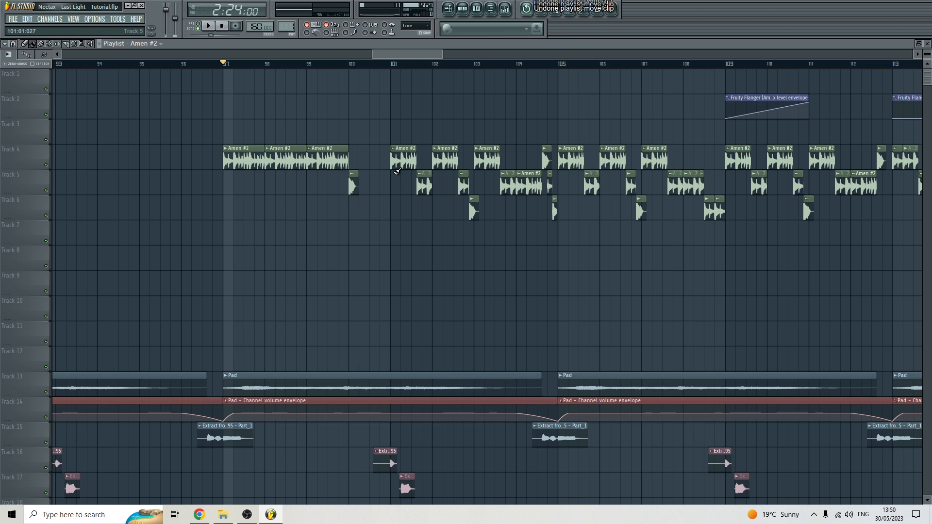
pyautogui.hotkey('ctrl', 'z')
pyautogui.hotkey('ctrl', 'z')
pyautogui.hotkey('ctrl', 'z')
pyautogui.hotkey('ctrl', 'z')
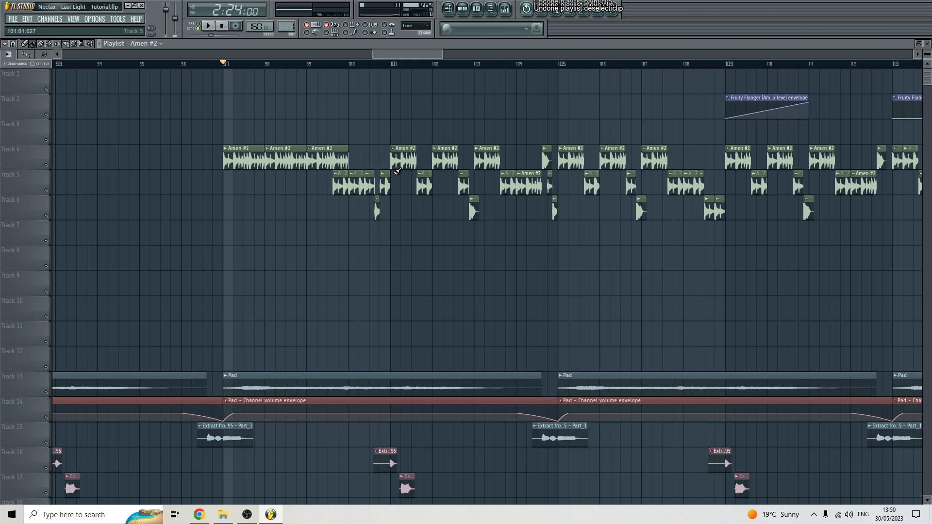
pyautogui.hotkey('ctrl', 'z')
pyautogui.hotkey('ctrl', 'z')
pyautogui.hotkey('ctrl', 'z')
pyautogui.hotkey('ctrl', 'z')
pyautogui.hotkey('ctrl', 'z')
pyautogui.hotkey('ctrl', 'z')
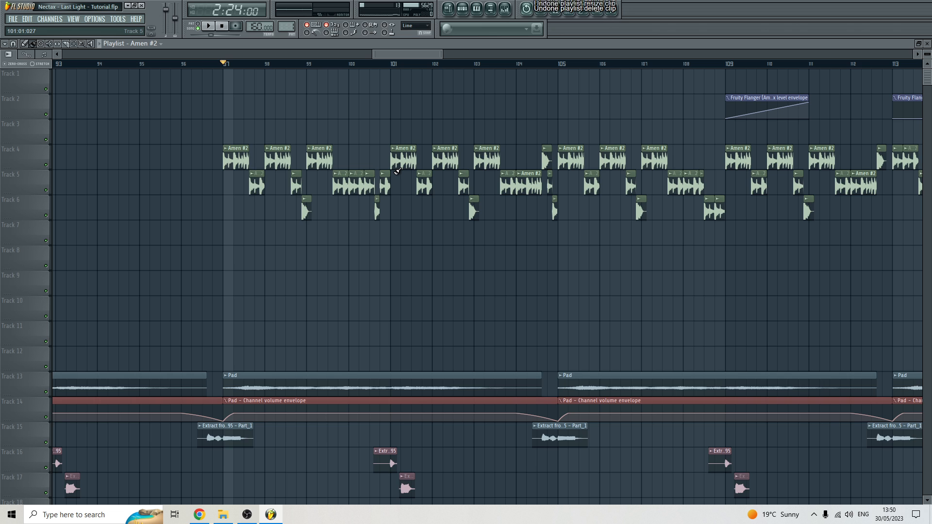
pyautogui.hotkey('ctrl', 'z')
pyautogui.hotkey('ctrl', 'z')
pyautogui.hotkey('ctrl', 'z')
pyautogui.hotkey('ctrl', 'z')
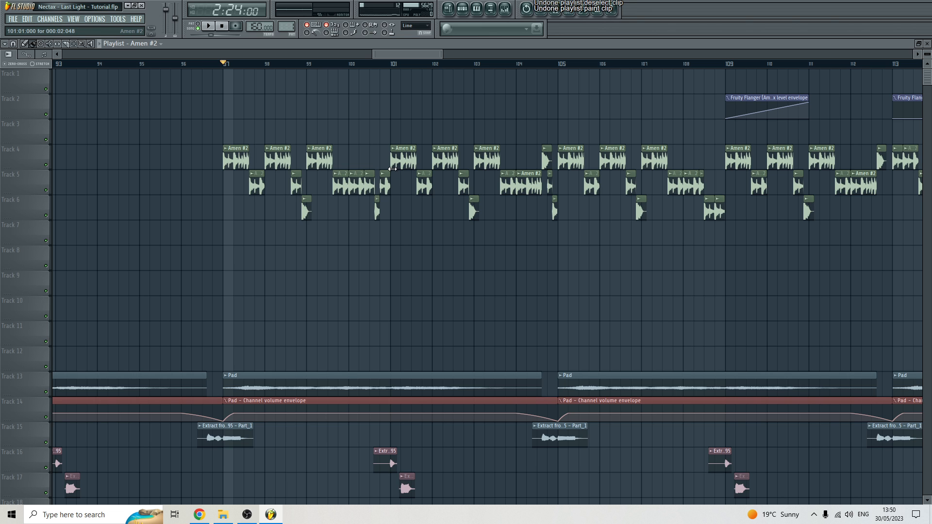
# Place the playhead at bar 109, where the first Fruity Flanger envelope above the Amen chops begins
pyautogui.moveTo(391, 55); pyautogui.dragTo(401, 58)
pyautogui.scroll(-3, 386, 140)
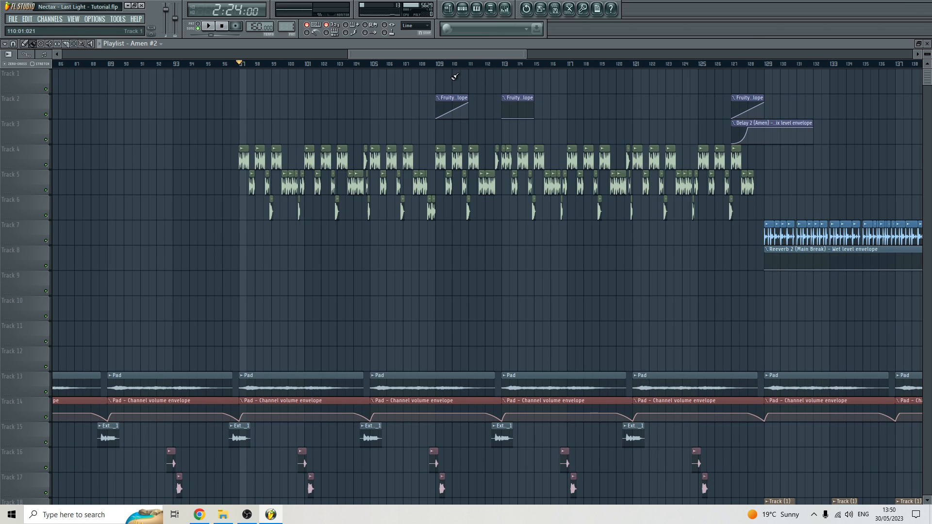
pyautogui.click(436, 65)
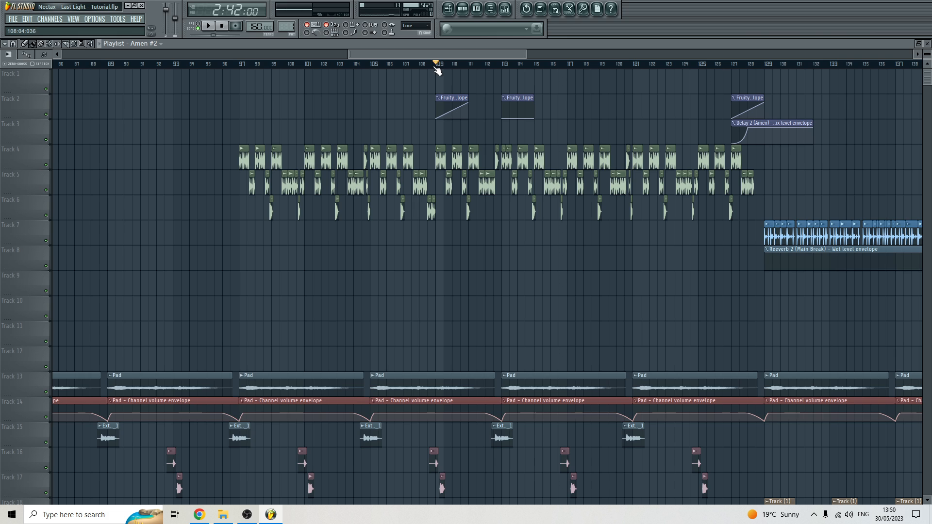
# Select the Delay 2 (Amen) mix level envelope, play from bar 127 with the mixer open, and stop playback
pyautogui.moveTo(479, 58); pyautogui.dragTo(495, 62)
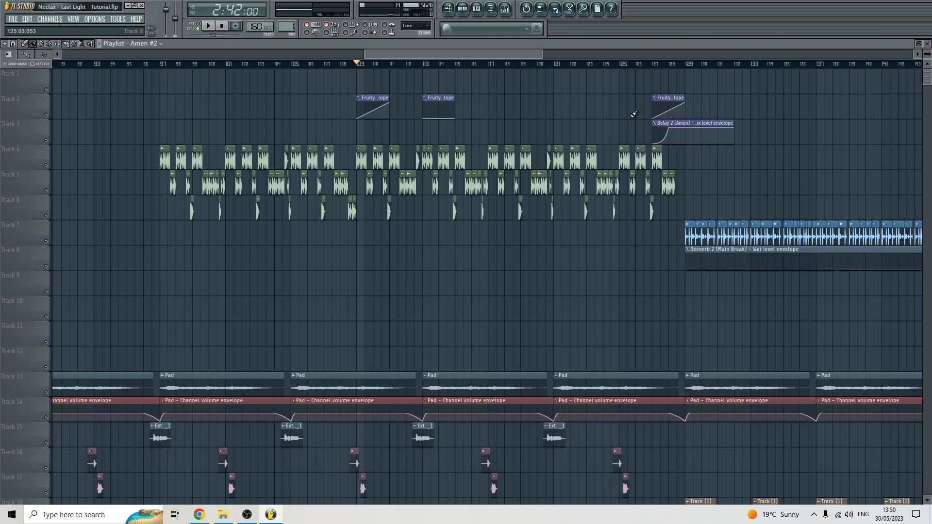
pyautogui.moveTo(623, 130); pyautogui.dragTo(713, 141)
pyautogui.click(658, 65)
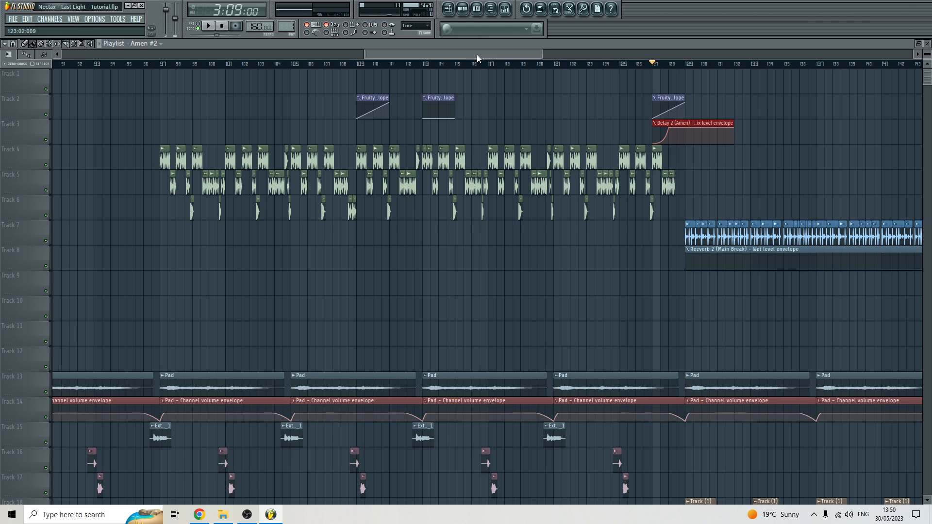
pyautogui.press('space')
pyautogui.click(505, 9)
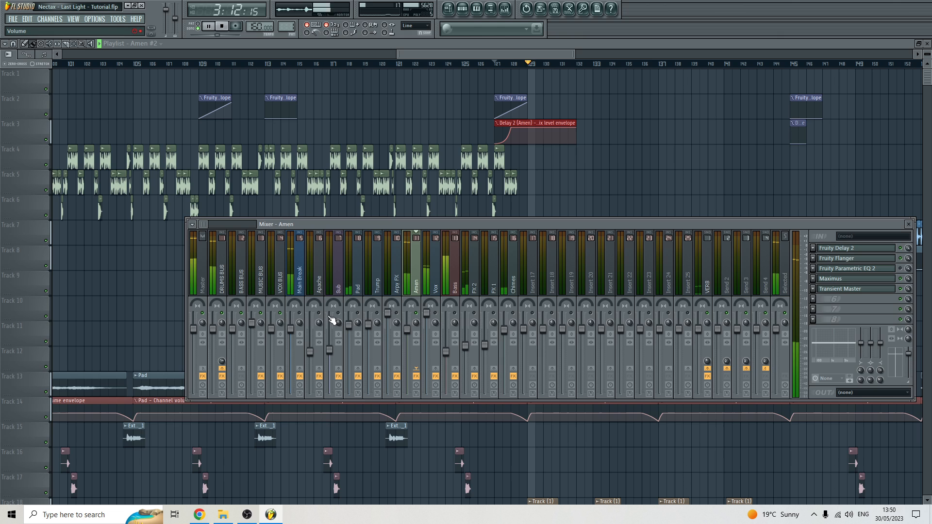
pyautogui.press('space')
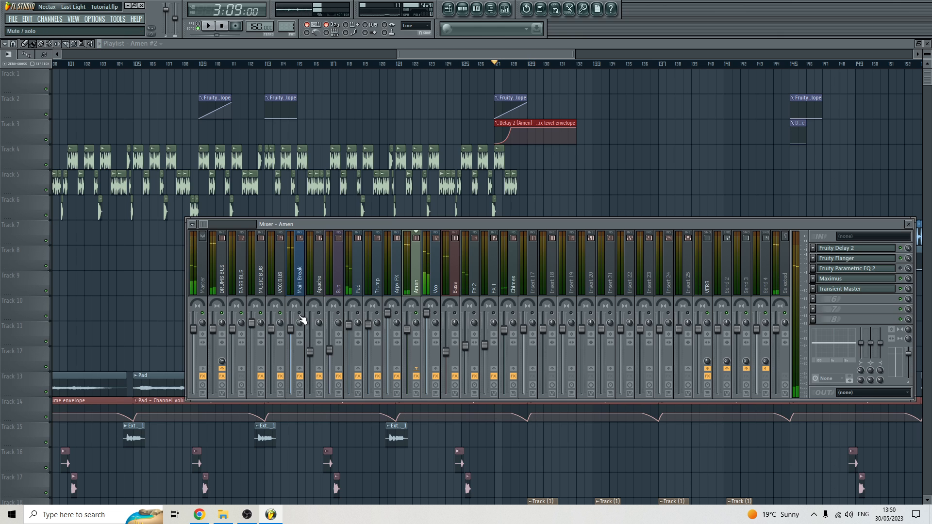
# Play the Amen delay transition from bar 127 into the main break again and stop after bar 131
pyautogui.moveTo(519, 54); pyautogui.dragTo(529, 57)
pyautogui.press('space')
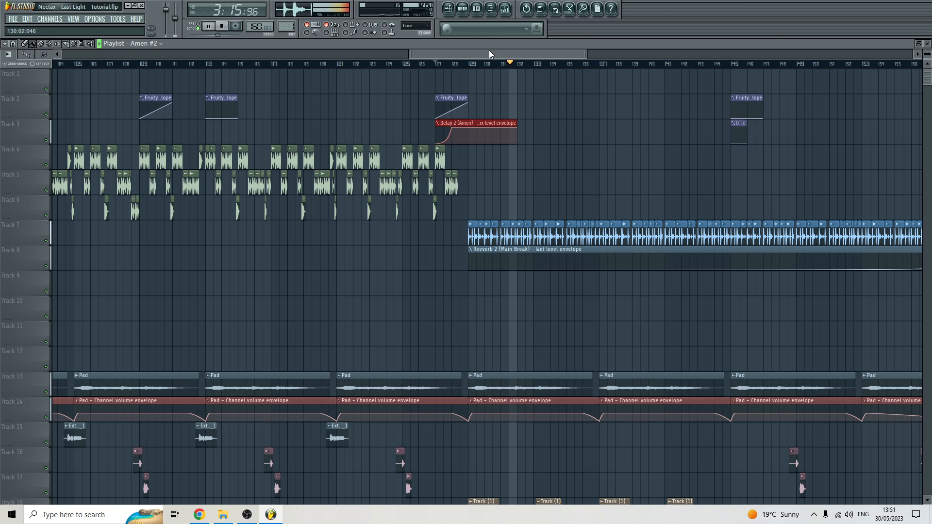
pyautogui.press('space')
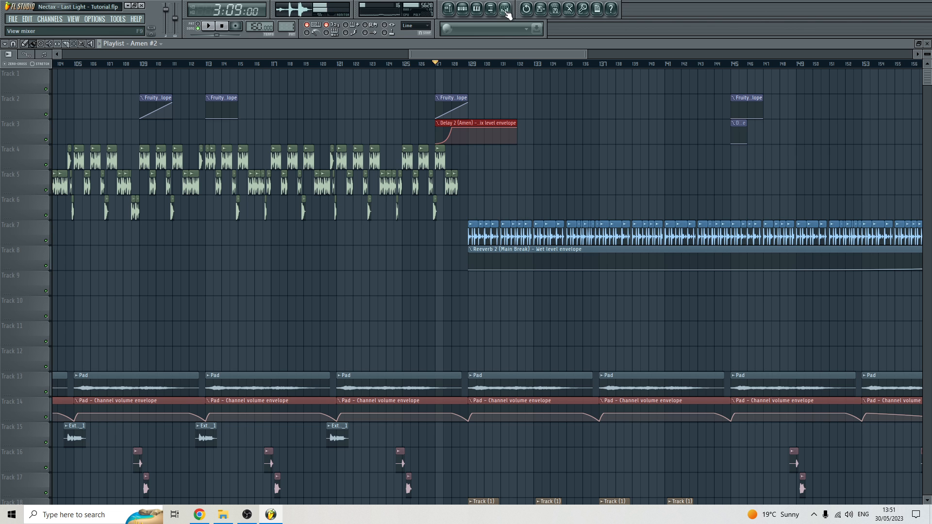
# View the whole arrangement with the mixer open and reset the song position to the start
pyautogui.scroll(-3, 474, 164)
pyautogui.scroll(-3, 474, 164)
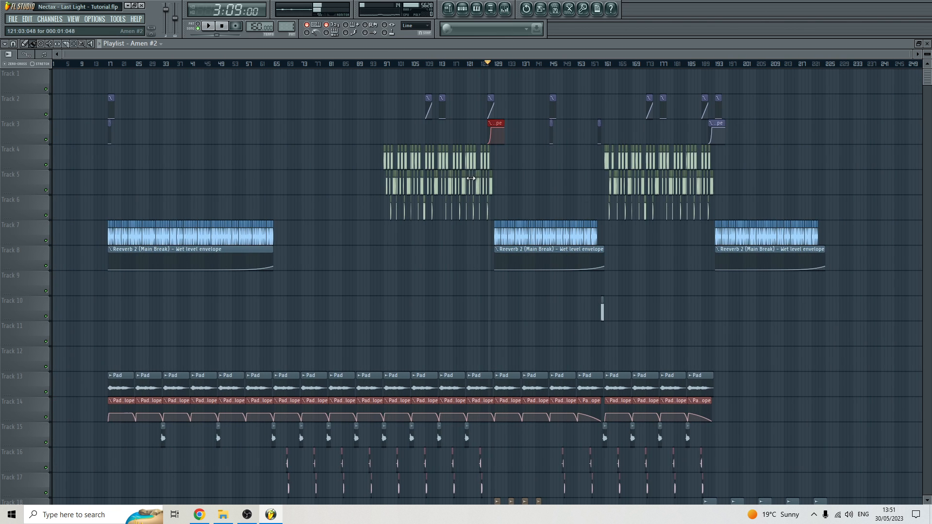
pyautogui.scroll(-3, 474, 163)
pyautogui.click(506, 8)
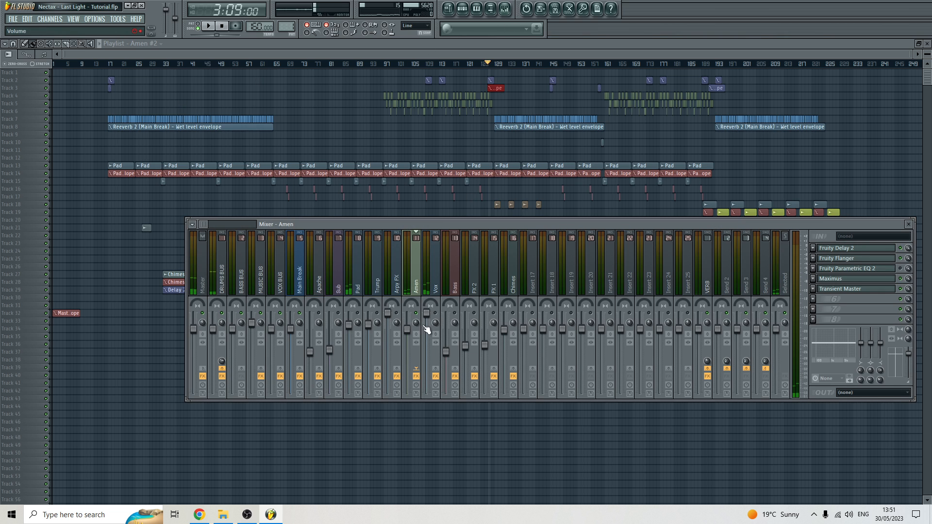
pyautogui.click(223, 26)
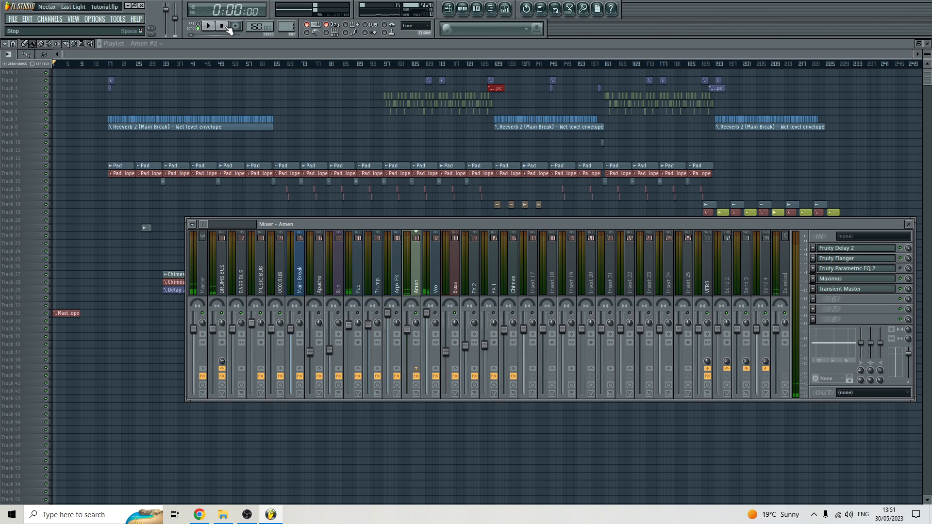
# Set the playhead to bar 17 and inspect the arrangement's lower tracks around tracks 14–35
pyautogui.click(109, 65)
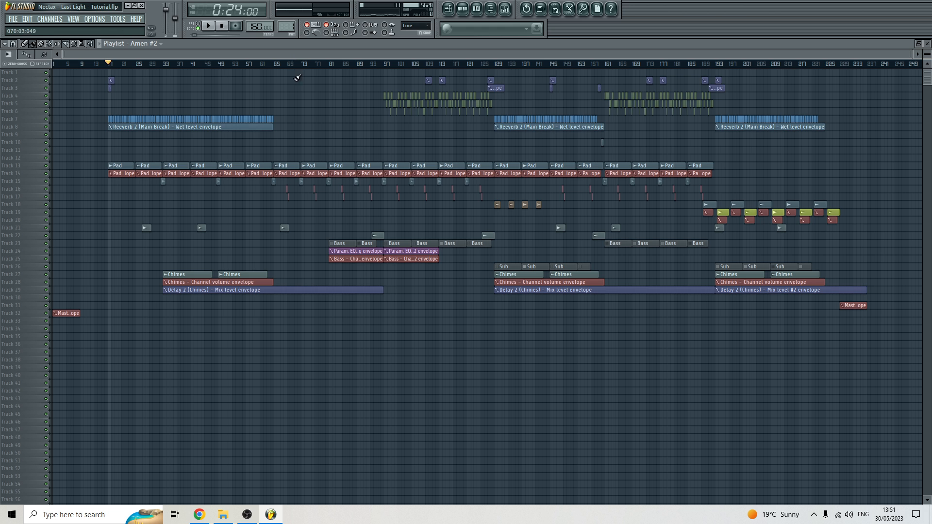
pyautogui.scroll(5, 308, 157)
pyautogui.scroll(-3, 306, 234)
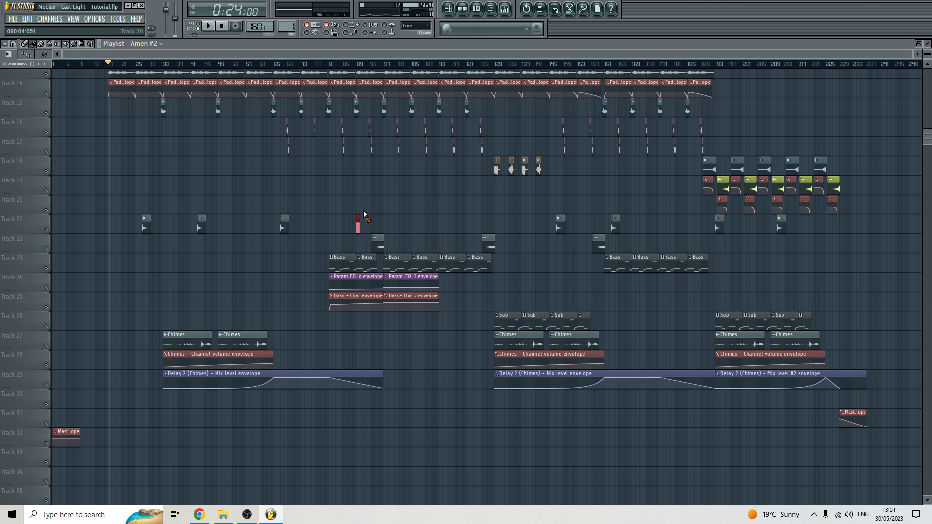
# Set the playhead to bar 25 and inspect the track 21 FX 1 clip's channel settings and mixer effects
pyautogui.scroll(13, 194, 223)
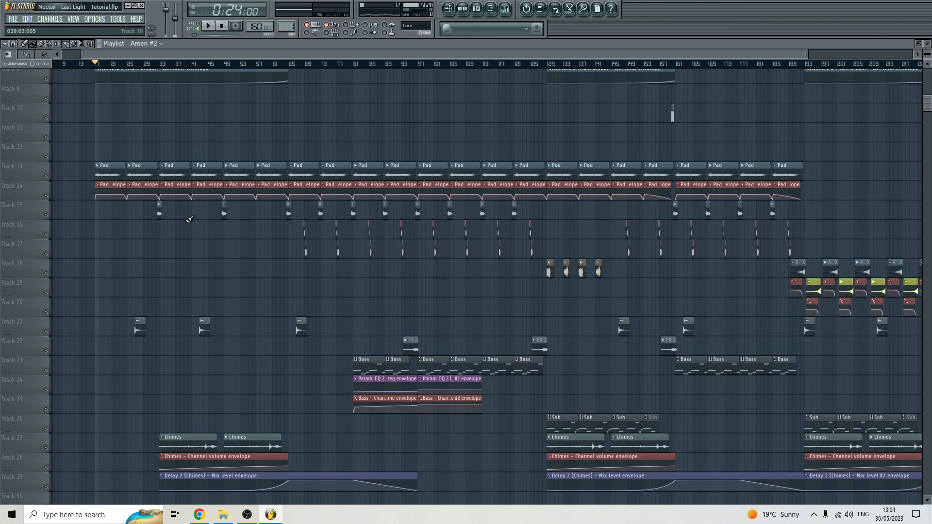
pyautogui.scroll(-9, 210, 219)
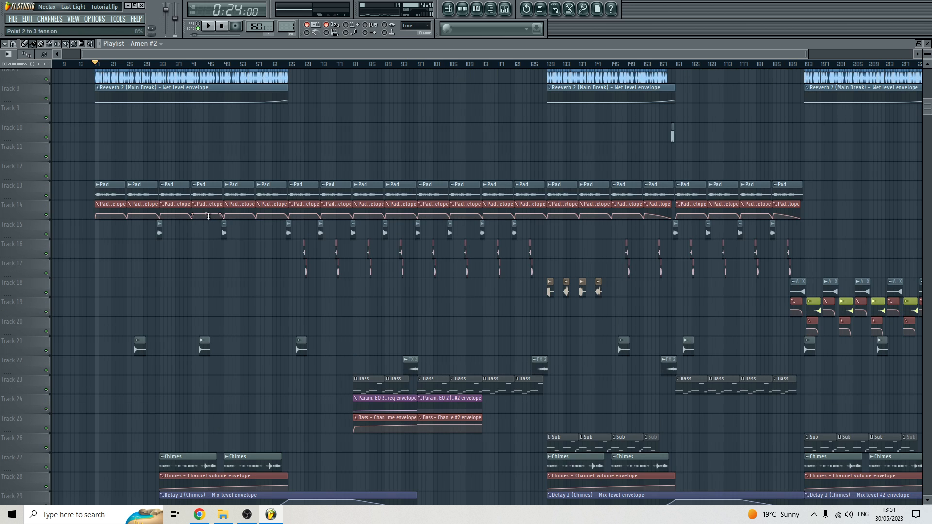
pyautogui.scroll(5, 154, 257)
pyautogui.scroll(-1, 155, 258)
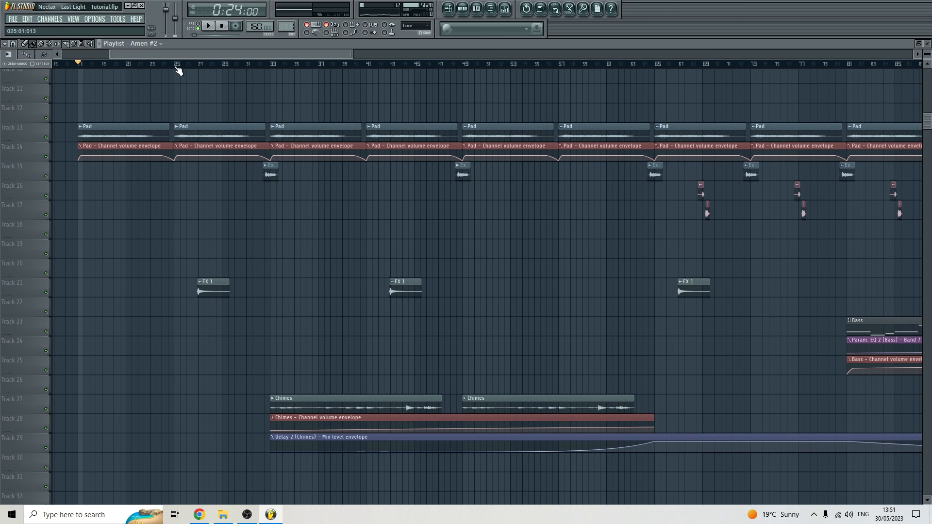
pyautogui.click(177, 66)
pyautogui.scroll(5, 183, 188)
pyautogui.doubleClick(243, 287)
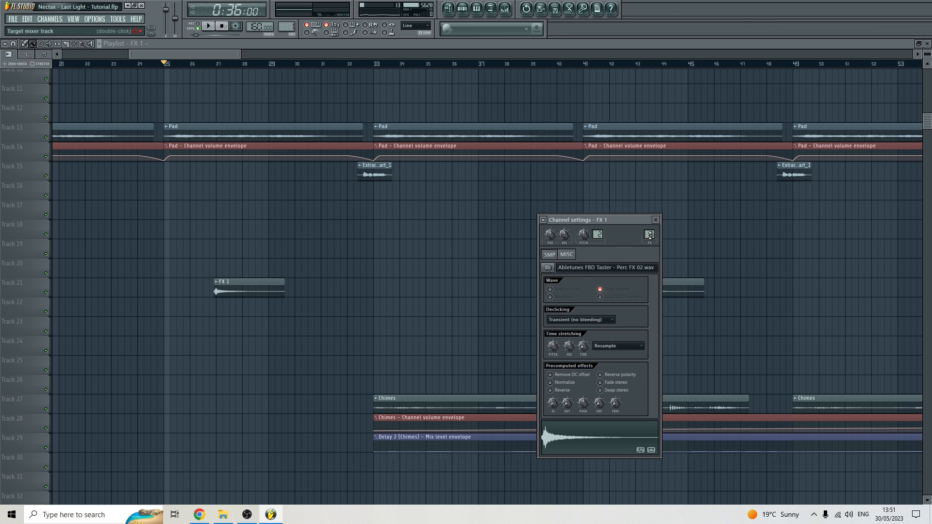
pyautogui.doubleClick(650, 235)
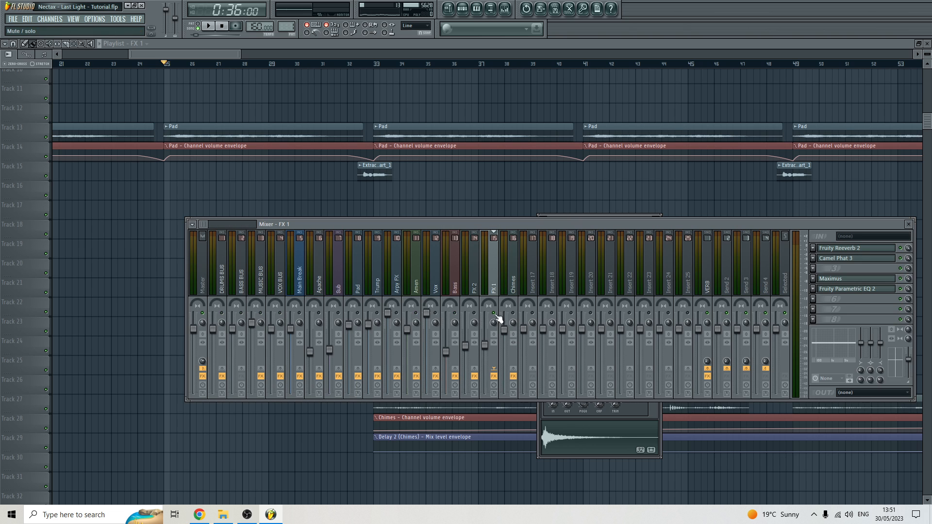
pyautogui.press('F12')
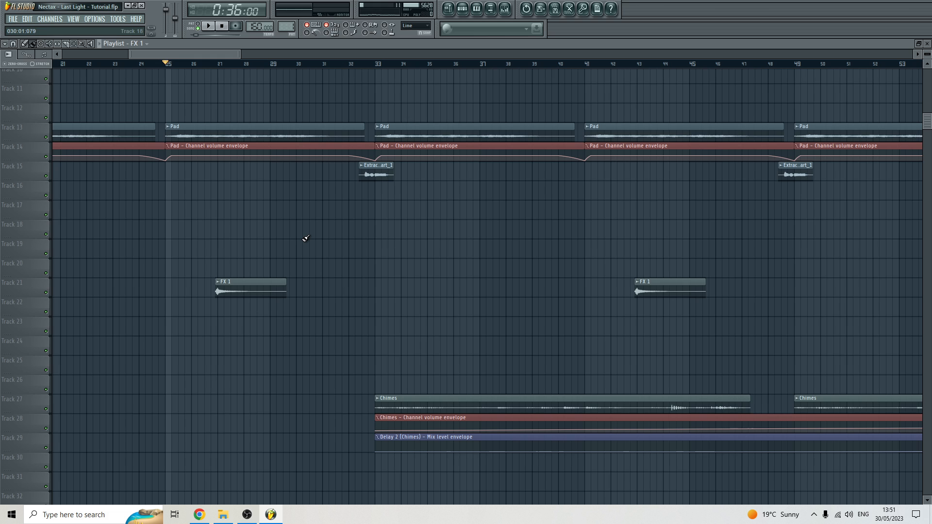
# Reopen the FX 1 channel settings and its mixer track to review the effect chain, and close both windows
pyautogui.click(241, 282)
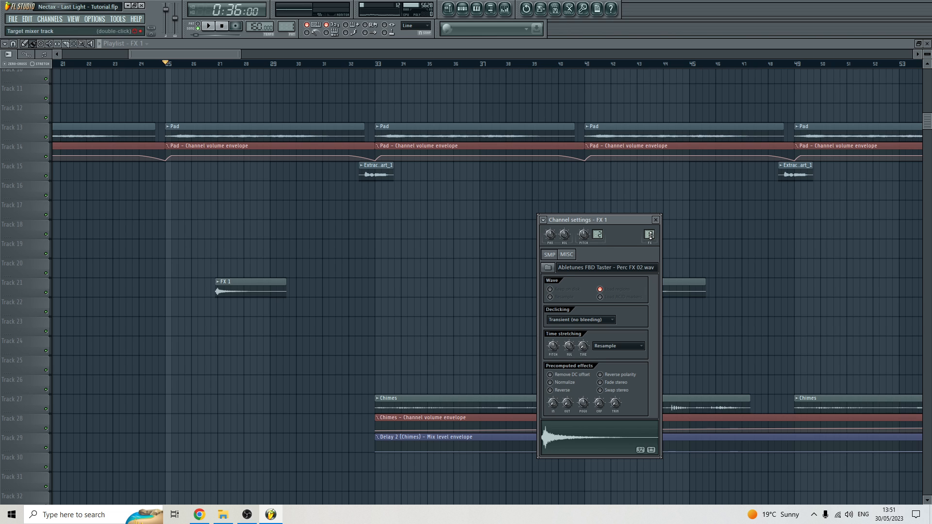
pyautogui.doubleClick(651, 235)
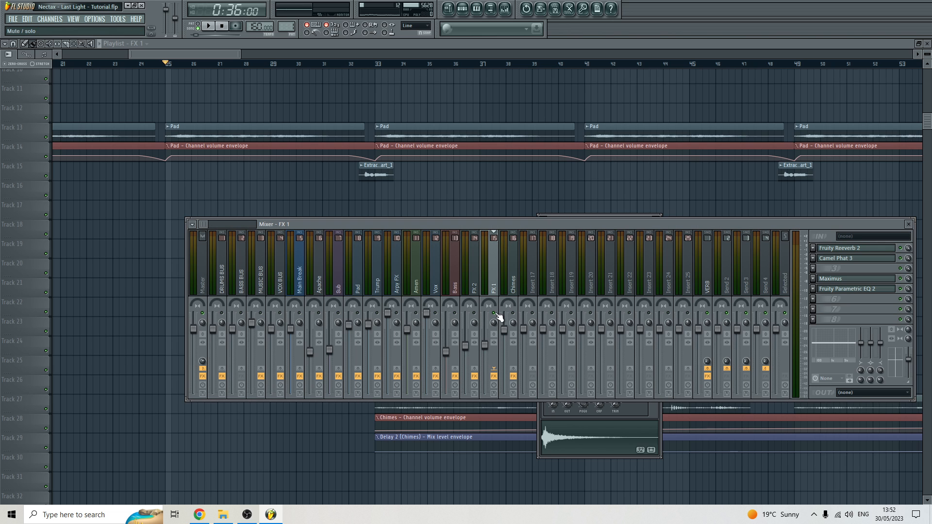
pyautogui.click(213, 55)
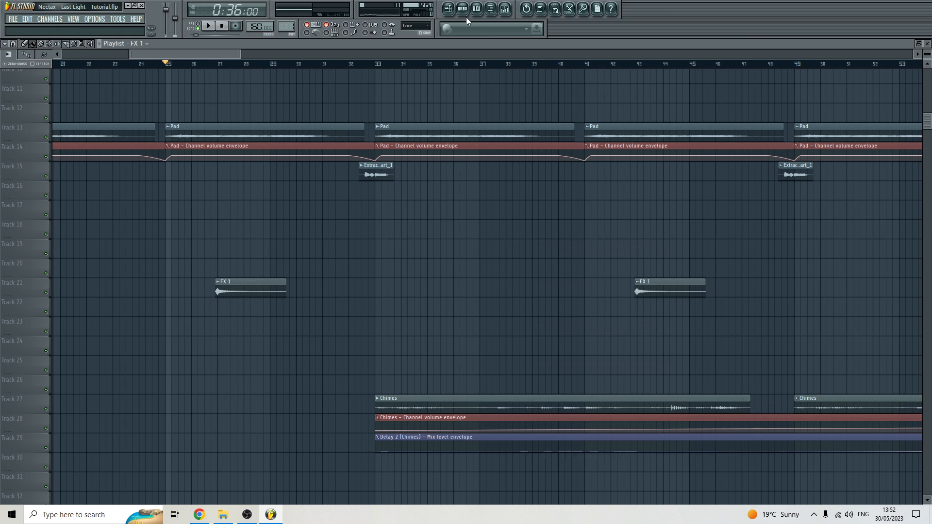
pyautogui.click(505, 9)
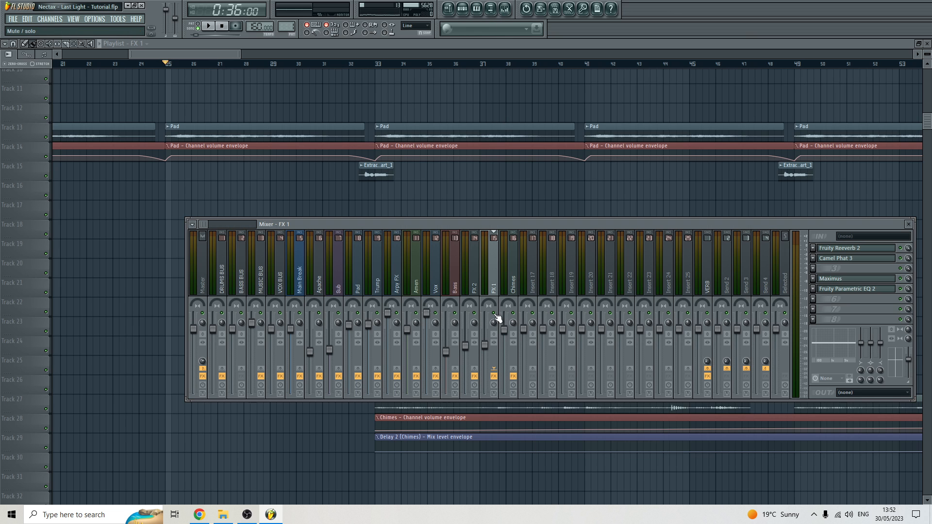
pyautogui.click(224, 55)
pyautogui.scroll(-2, 236, 202)
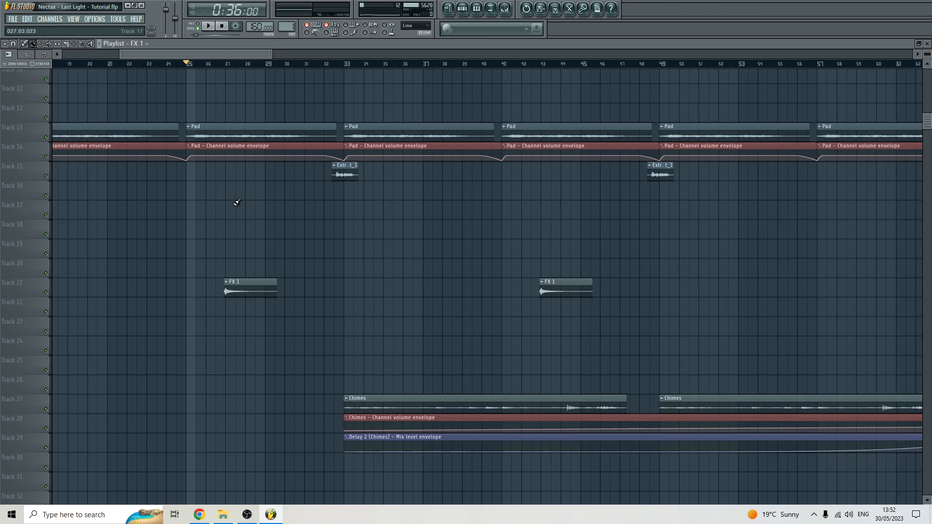
pyautogui.scroll(3, 236, 202)
pyautogui.scroll(-3, 442, 170)
pyautogui.scroll(-3, 443, 171)
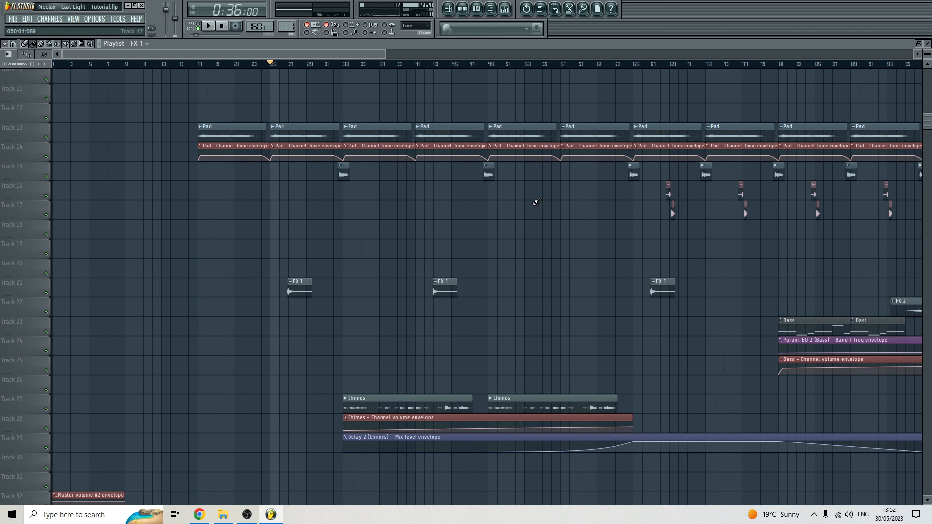
pyautogui.moveTo(610, 176); pyautogui.dragTo(717, 217)
pyautogui.click(702, 227)
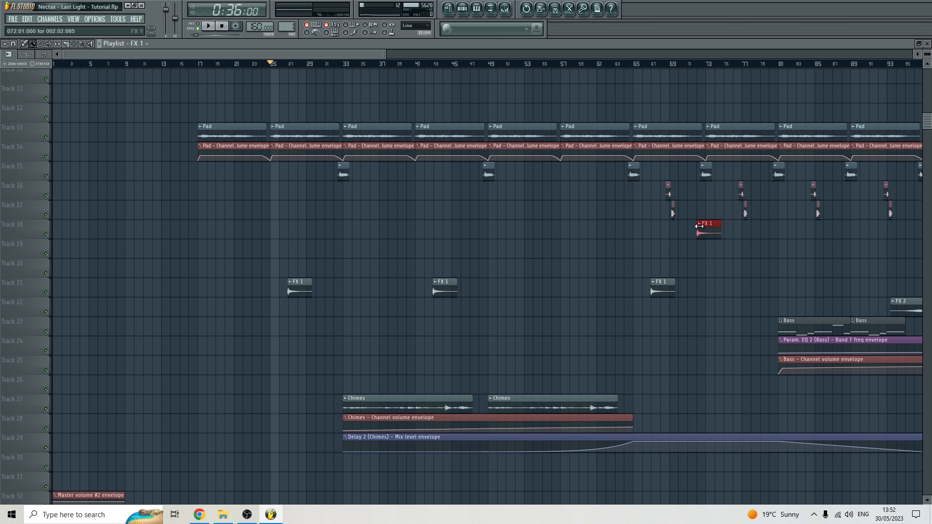
pyautogui.rightClick(713, 233)
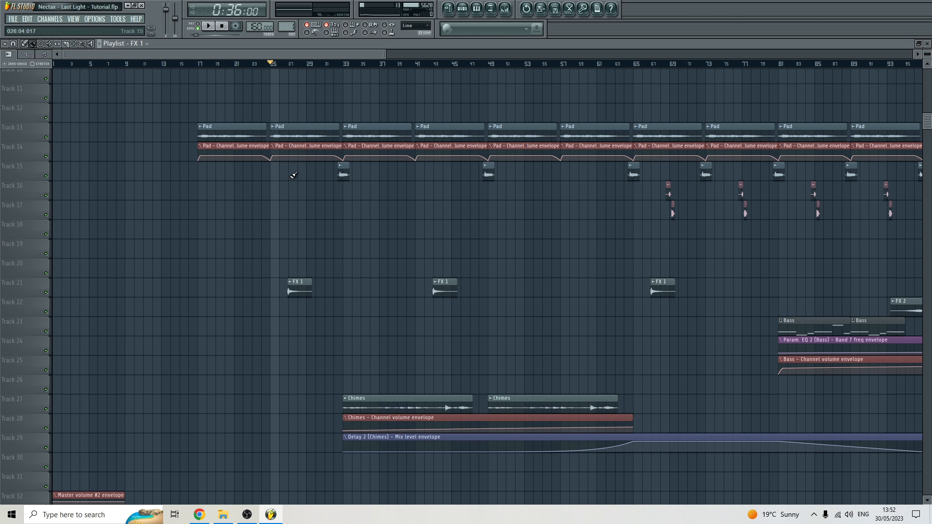
# Play the FX 1 hit from bar 25 with the mixer open, move the mixer clear of the clips, and stop playback
pyautogui.scroll(3, 293, 175)
pyautogui.press('F9')
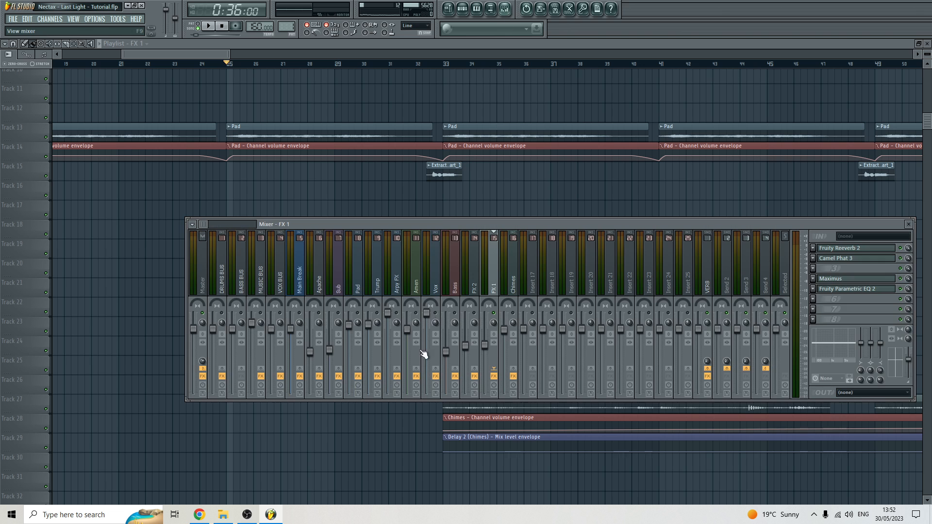
pyautogui.rightClick(494, 314)
pyautogui.press('space')
pyautogui.moveTo(458, 225); pyautogui.dragTo(367, 328)
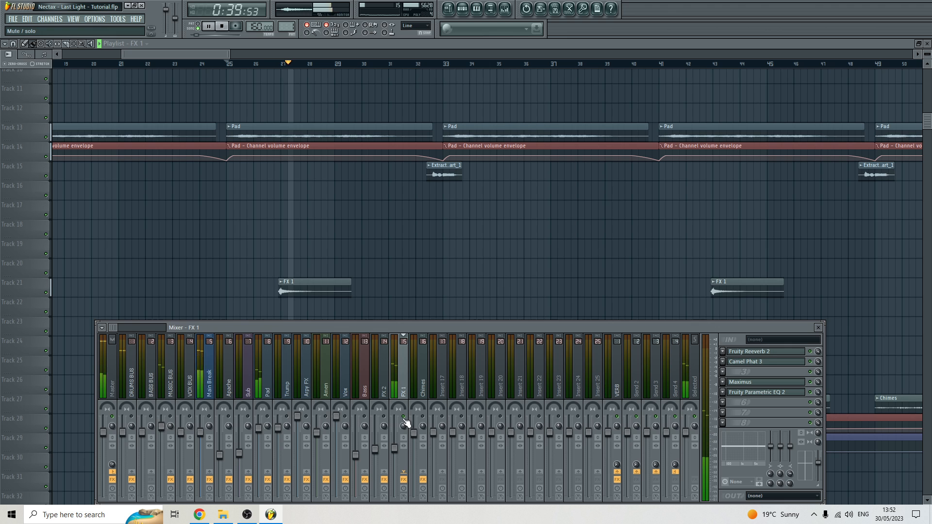
pyautogui.press('space')
# Replay the section from bar 25 with the mixer hidden, and stop playback with the song position reset
pyautogui.press('space')
pyautogui.press('F9')
pyautogui.click(377, 238)
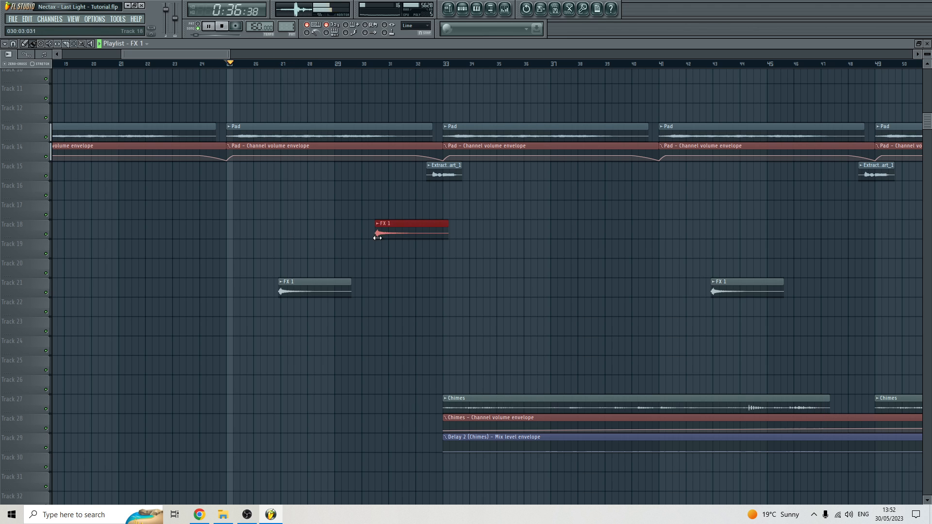
pyautogui.rightClick(378, 237)
pyautogui.scroll(-4, 394, 236)
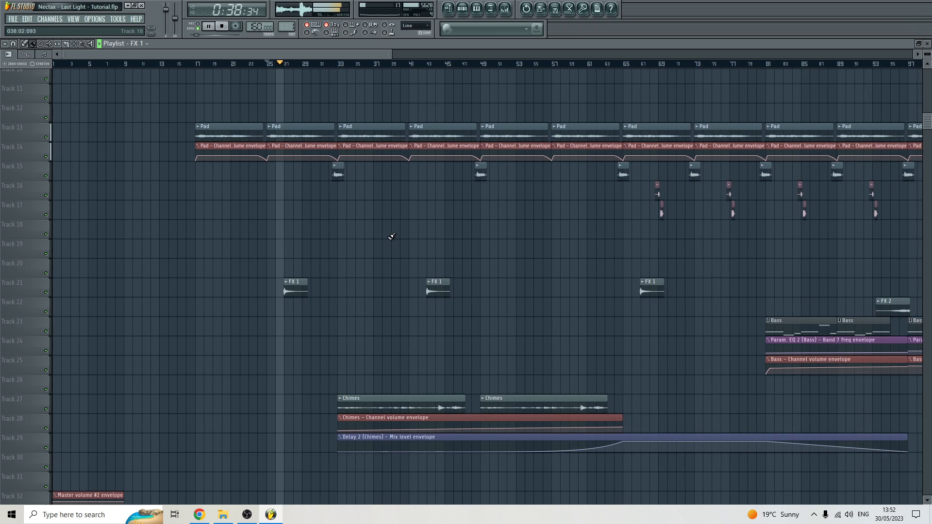
pyautogui.scroll(2, 348, 240)
pyautogui.scroll(-3, 349, 243)
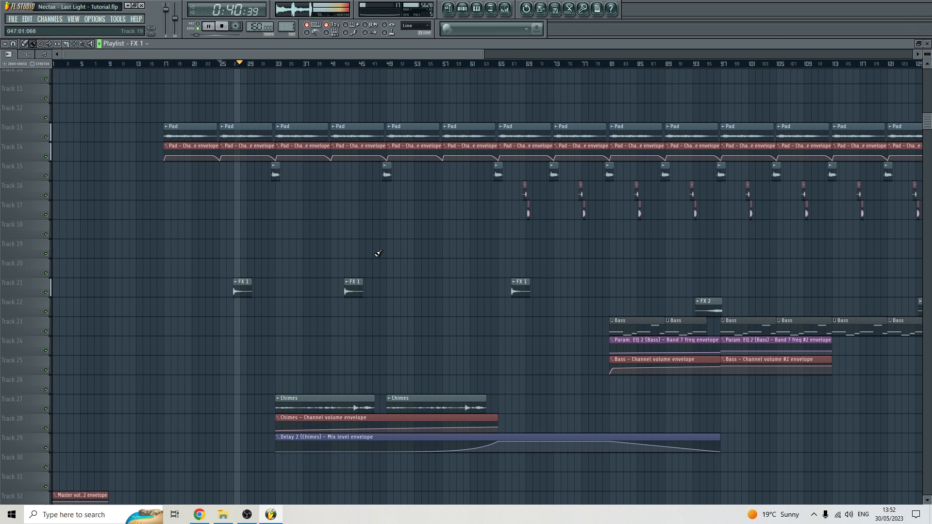
pyautogui.scroll(3, 375, 253)
pyautogui.scroll(-3, 375, 254)
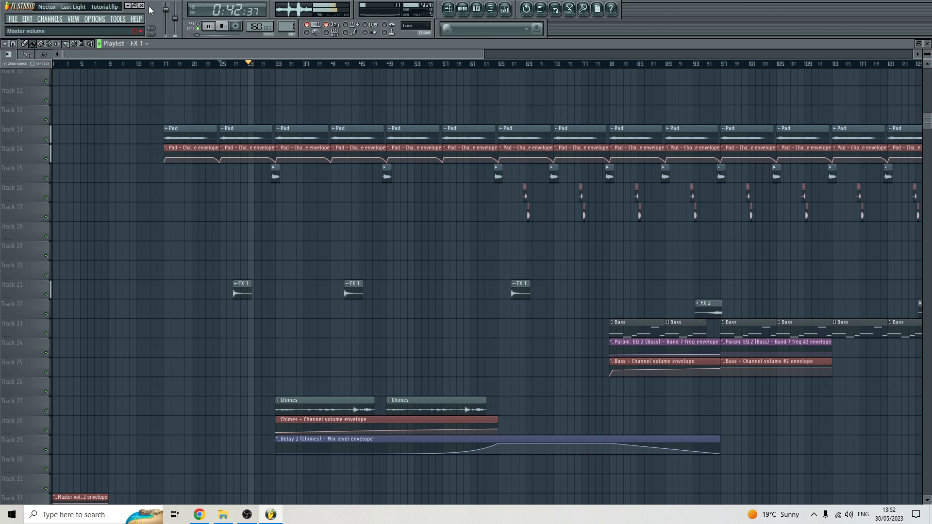
pyautogui.click(224, 27)
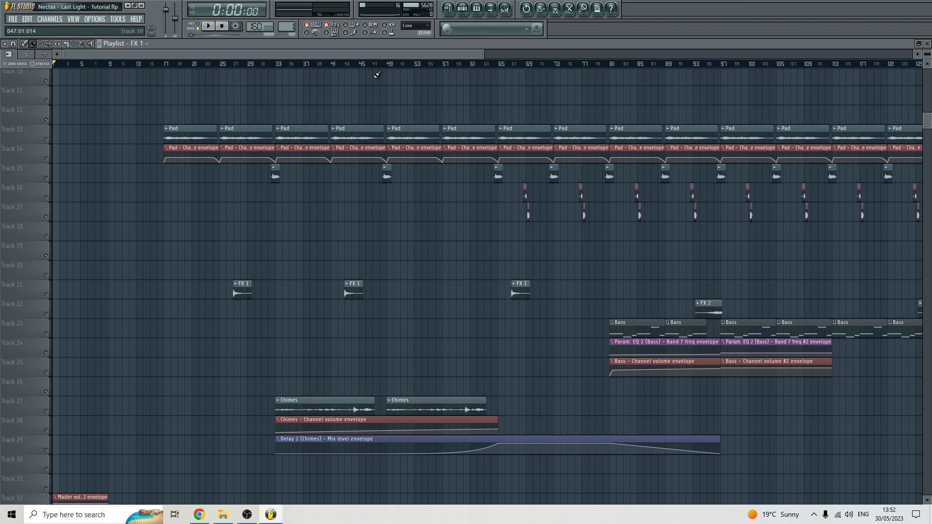
# View the whole arrangement, briefly check the mixer, and set the playhead to bar 33
pyautogui.scroll(-6, 336, 188)
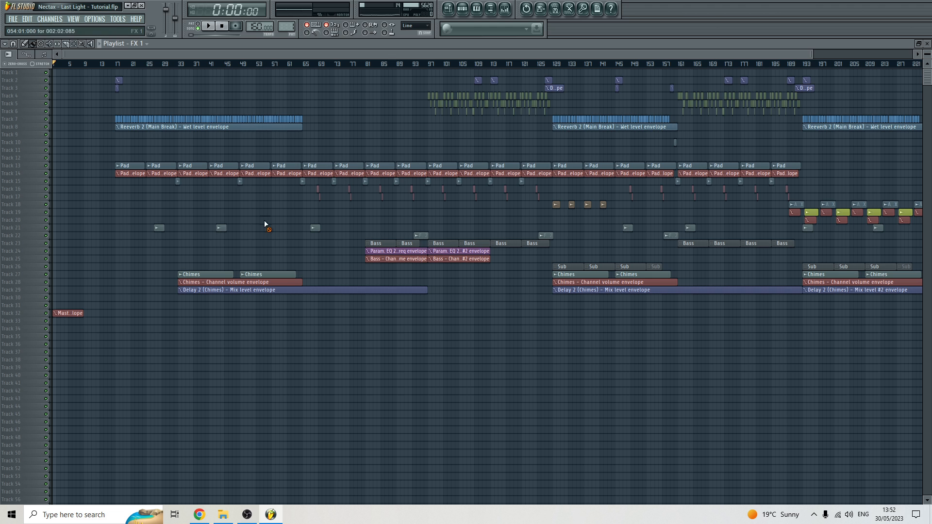
pyautogui.scroll(3, 310, 150)
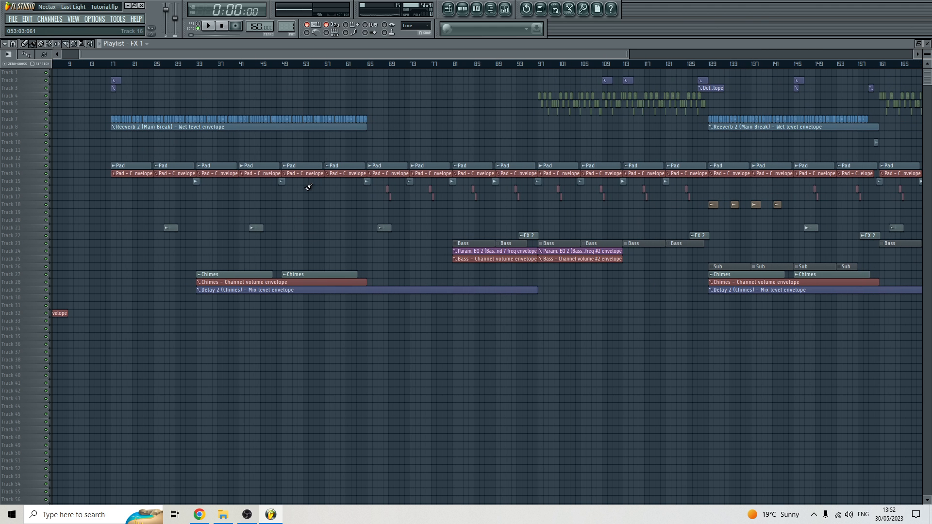
pyautogui.click(506, 9)
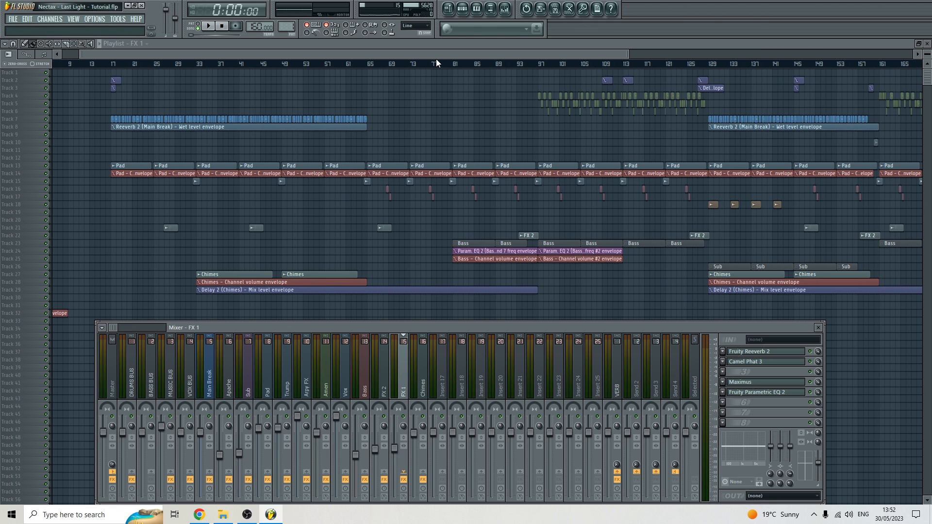
pyautogui.press('F9')
pyautogui.scroll(3, 216, 73)
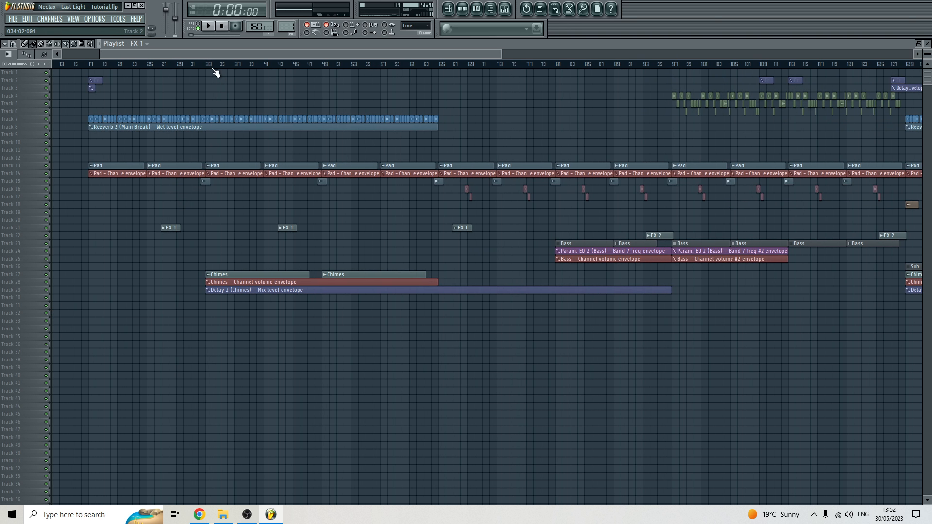
pyautogui.click(209, 64)
# Select the FX 1 clips on track 21 before bar 73, and point out the remaining ones from bar 145 onward
pyautogui.scroll(-4, 235, 219)
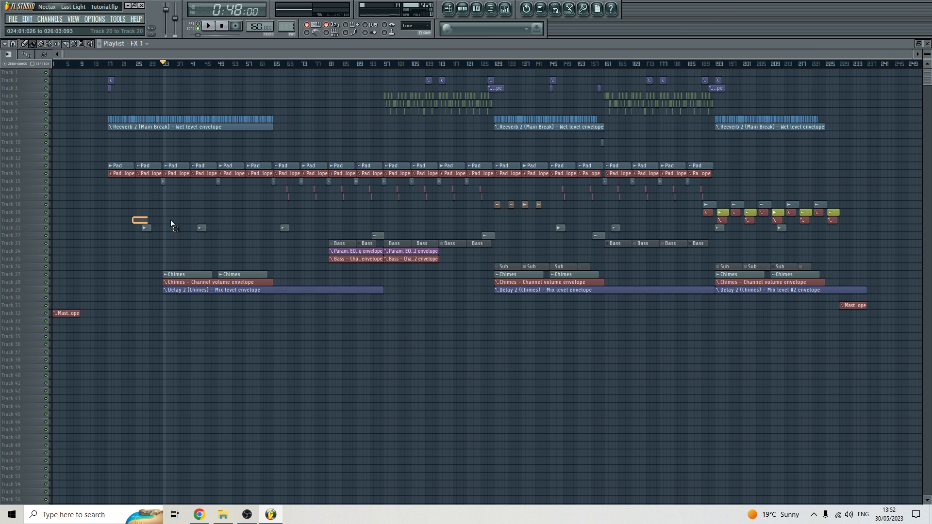
pyautogui.moveTo(133, 217); pyautogui.dragTo(299, 233)
pyautogui.scroll(3, 286, 232)
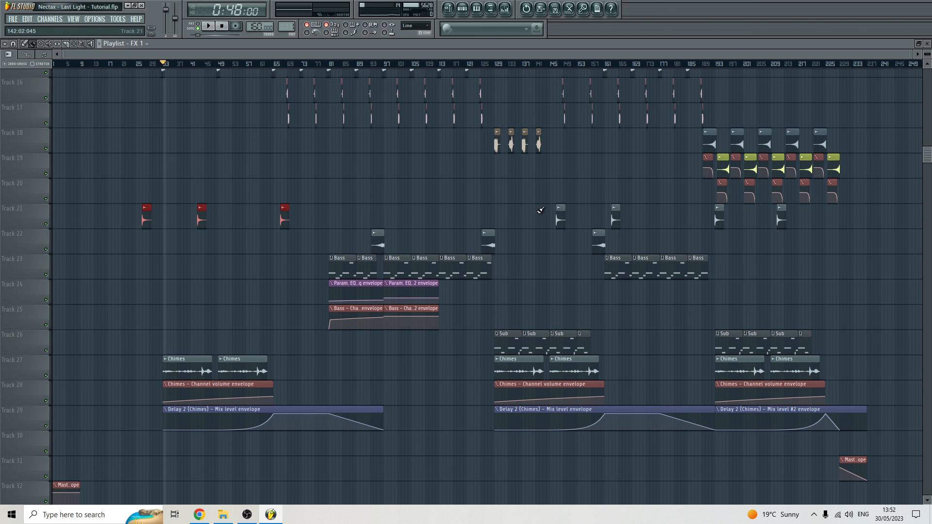
pyautogui.moveTo(538, 212); pyautogui.dragTo(819, 231)
pyautogui.scroll(-3, 466, 274)
pyautogui.click(407, 230)
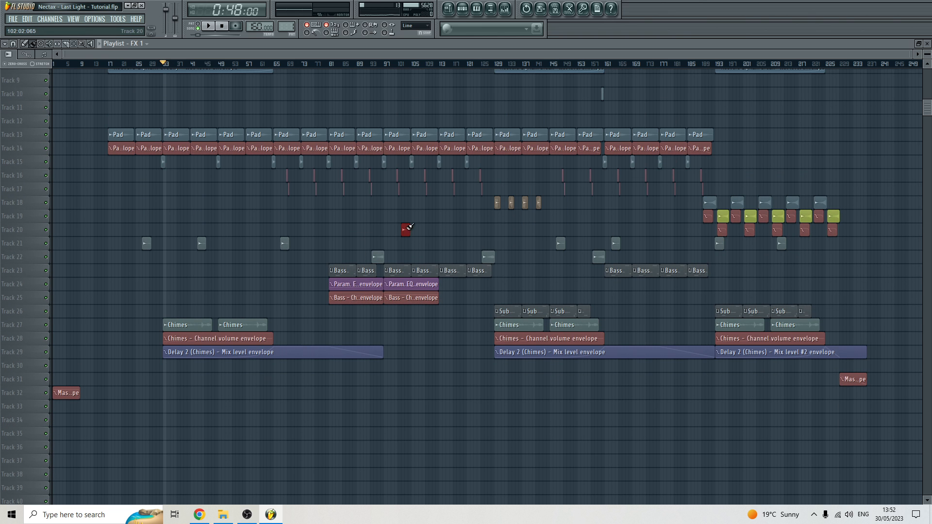
pyautogui.scroll(2, 398, 238)
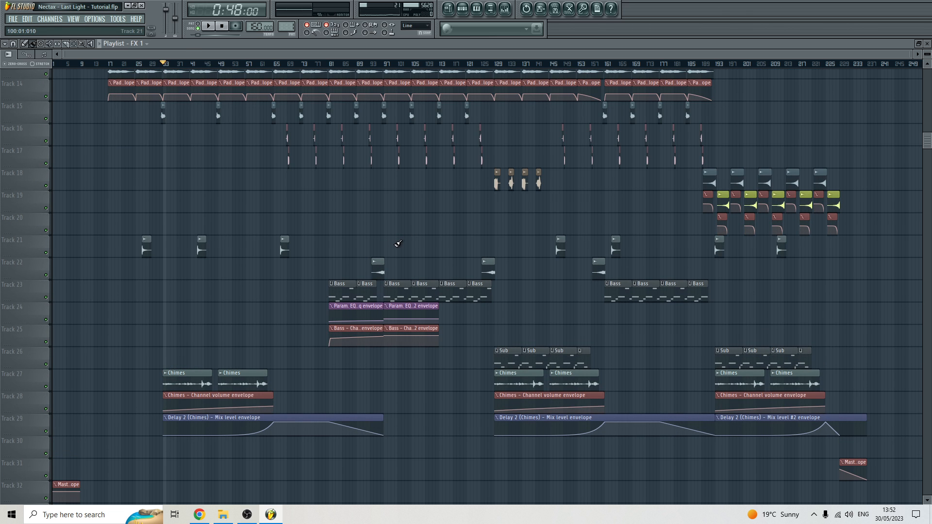
pyautogui.scroll(-2, 399, 243)
# Set the playhead to bar 93 and inspect the FX 2 clip's channel settings, Reverse option and mixer effects
pyautogui.scroll(4, 398, 243)
pyautogui.click(349, 64)
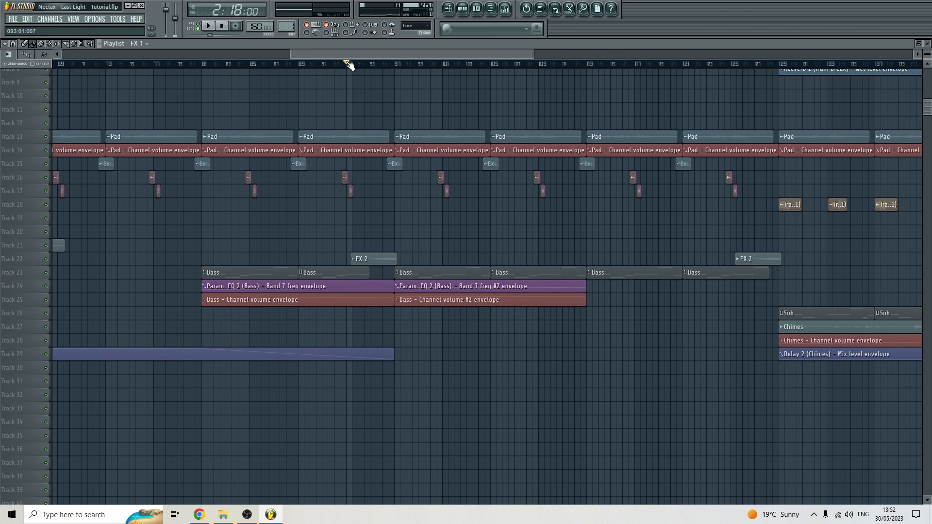
pyautogui.doubleClick(379, 257)
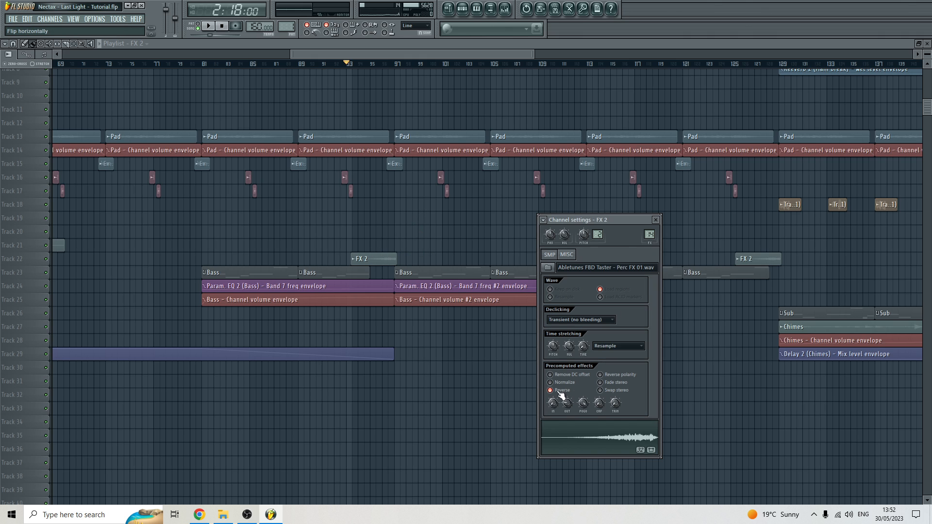
pyautogui.click(650, 234)
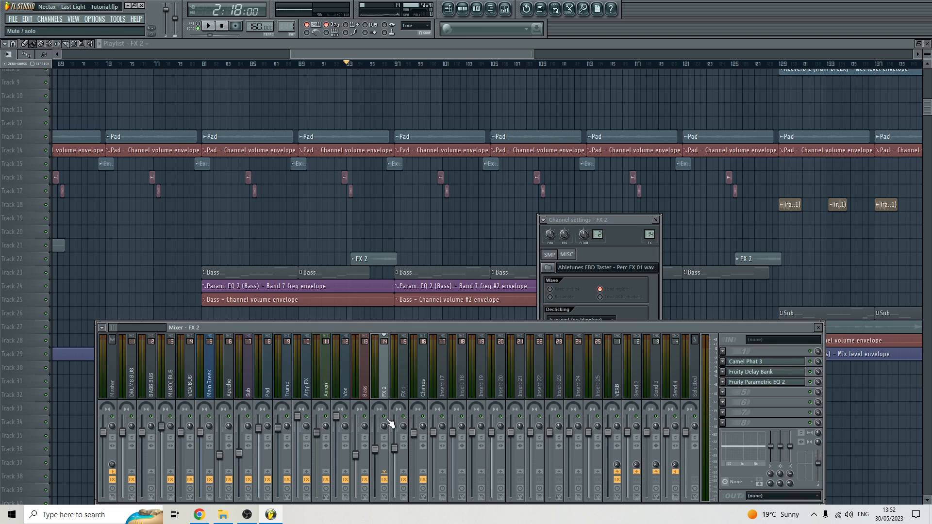
pyautogui.click(581, 218)
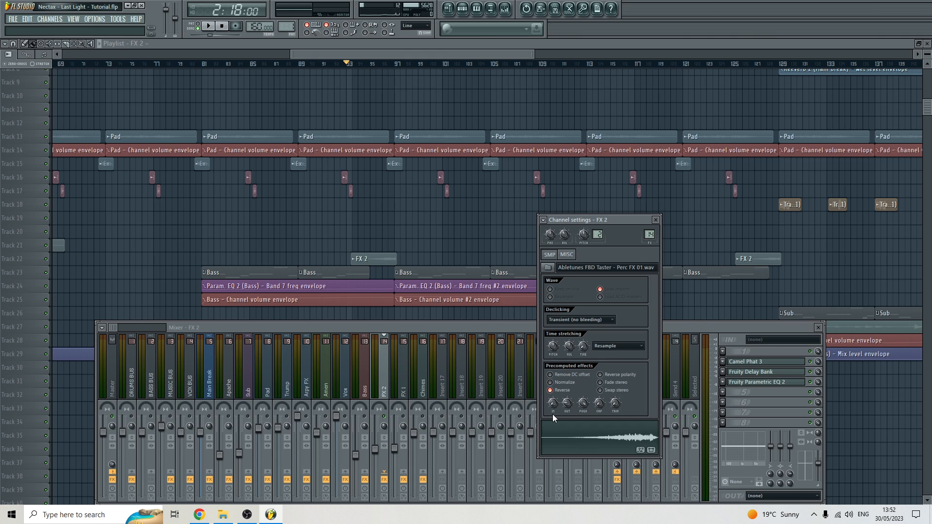
pyautogui.click(756, 373)
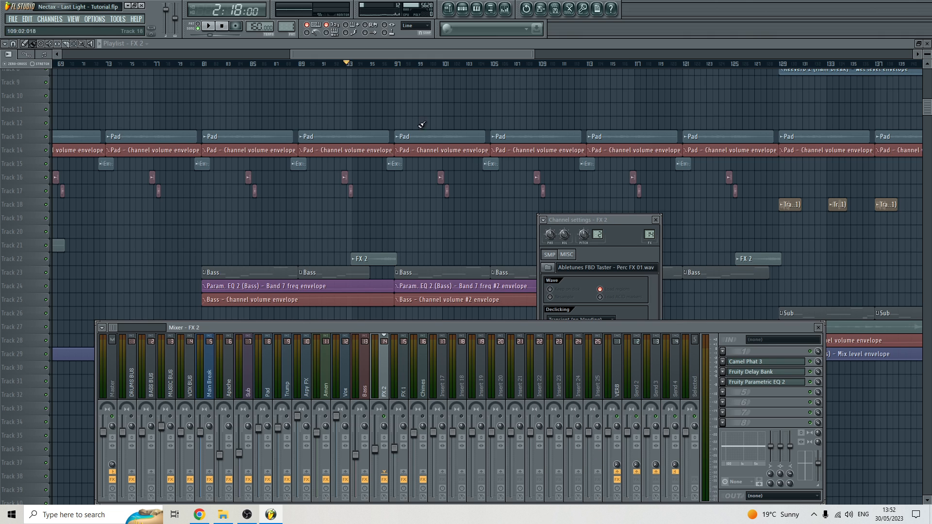
pyautogui.click(347, 66)
pyautogui.click(505, 8)
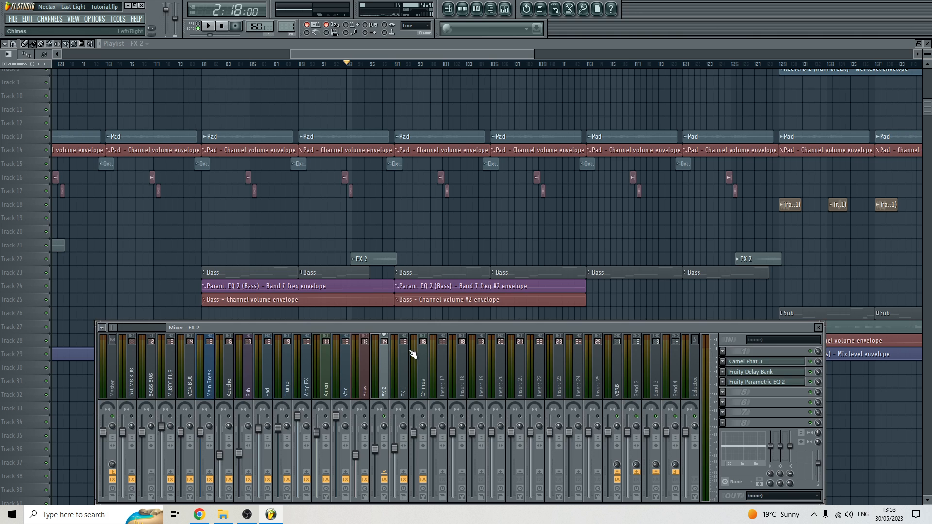
# Play the FX 2 section from bar 93 with the mixer shown, and replay it with the mixer hidden
pyautogui.press('space')
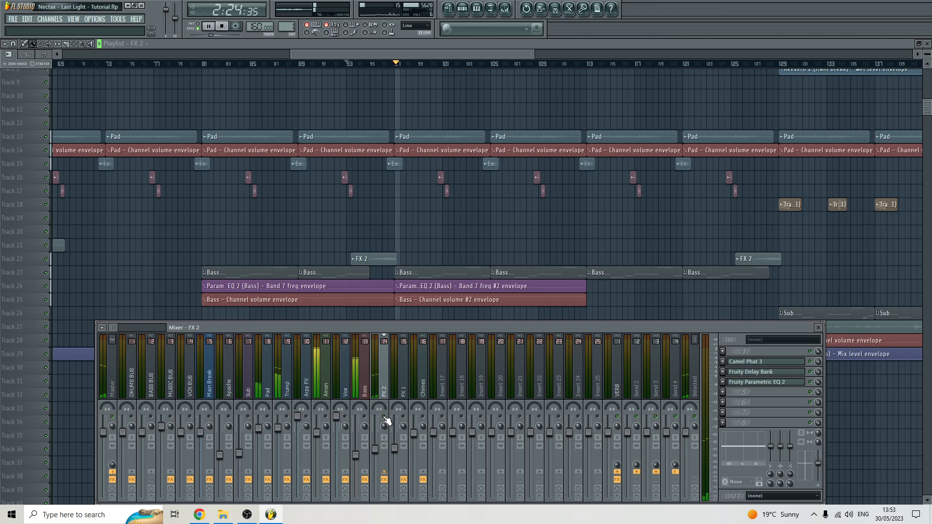
pyautogui.press('space')
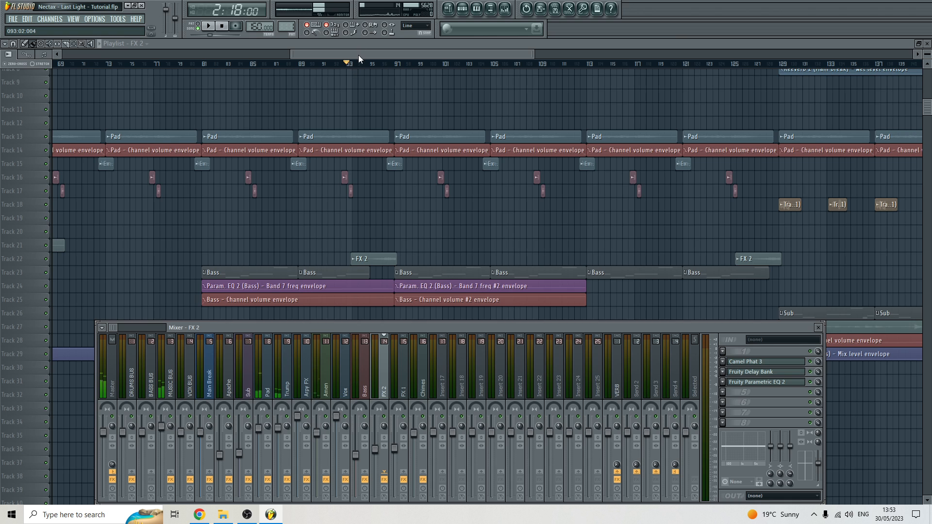
pyautogui.press('F9')
pyautogui.press('space')
pyautogui.click(431, 229)
pyautogui.rightClick(433, 227)
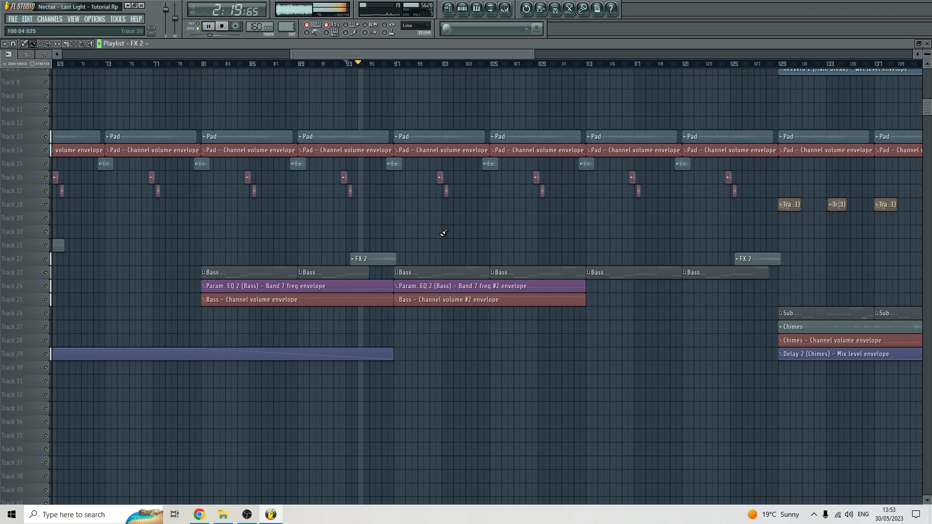
# Follow the playback through the clips around bar 97, and stop with the playhead back at bar 93
pyautogui.scroll(2, 437, 163)
pyautogui.scroll(1, 436, 164)
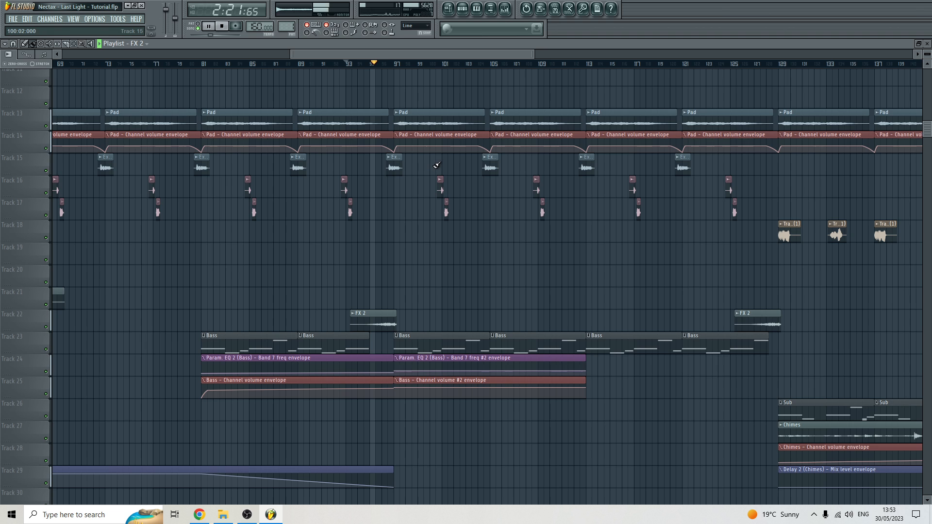
pyautogui.scroll(4, 397, 277)
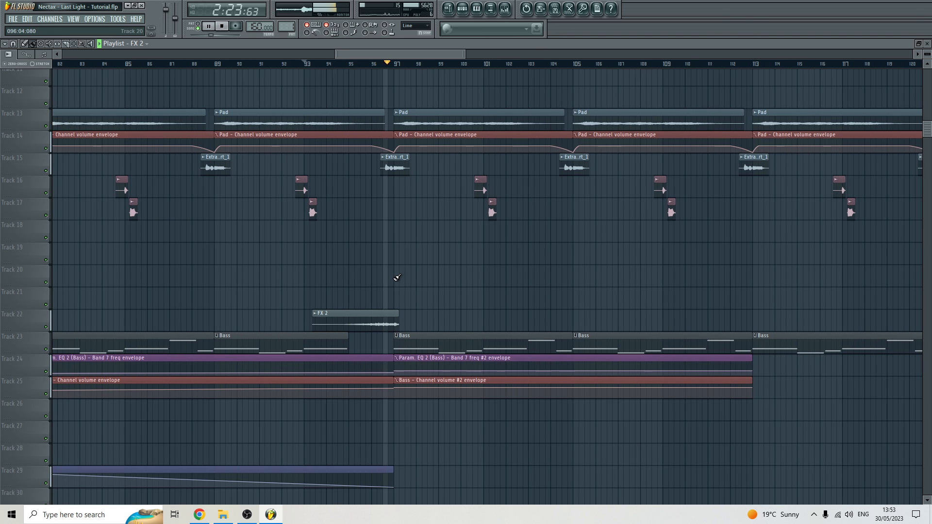
pyautogui.scroll(-4, 423, 258)
pyautogui.scroll(-3, 417, 257)
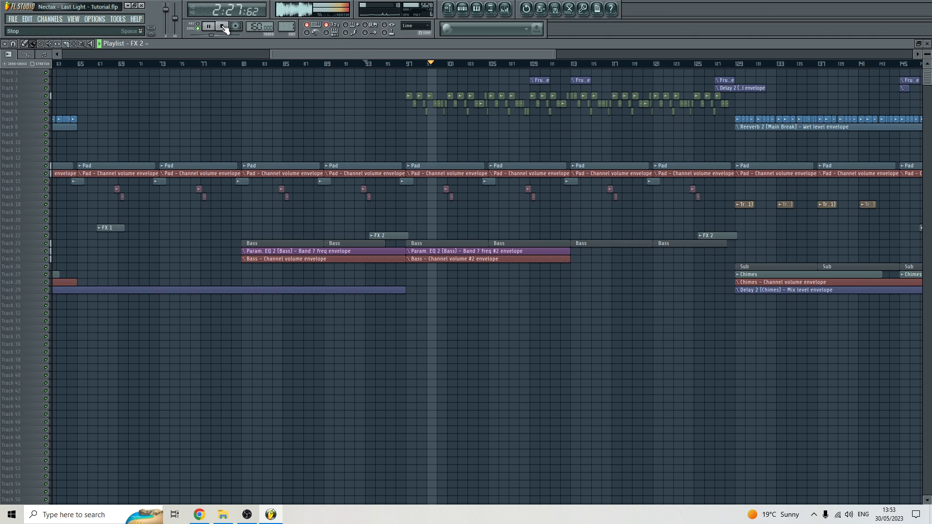
pyautogui.click(223, 26)
pyautogui.click(374, 66)
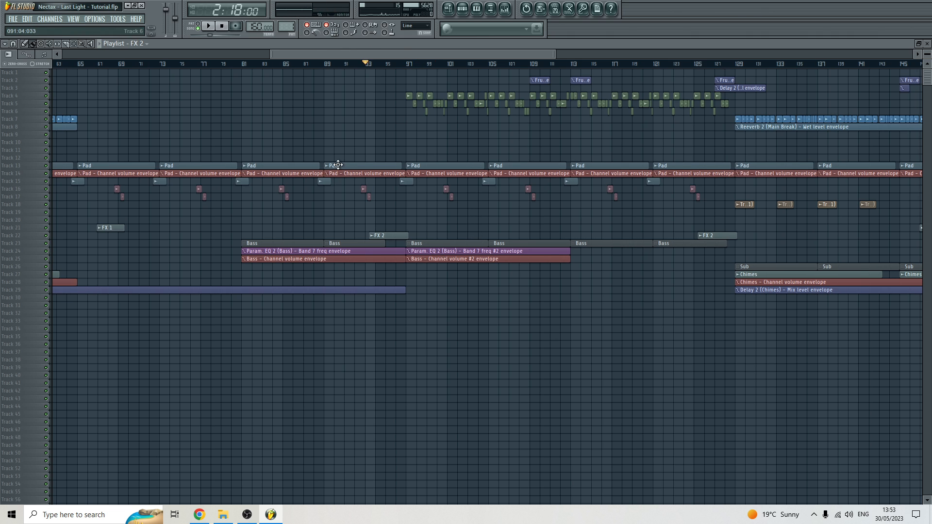
# Select the FX 2 clips on track 22 before bars 97 and 129, and clear the selection
pyautogui.scroll(-4, 349, 63)
pyautogui.scroll(3, 445, 206)
pyautogui.scroll(2, 446, 206)
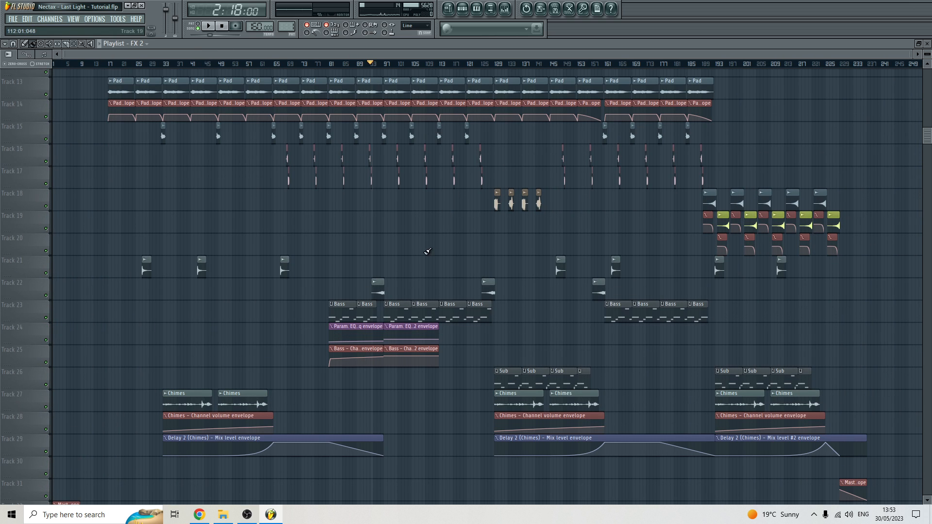
pyautogui.moveTo(326, 280); pyautogui.dragTo(510, 294)
pyautogui.click(511, 293)
pyautogui.rightClick(515, 295)
pyautogui.scroll(-4, 512, 309)
pyautogui.scroll(-2, 367, 229)
# Point out section positions by moving the playhead to bars 97, 61, 97 and 105
pyautogui.click(387, 63)
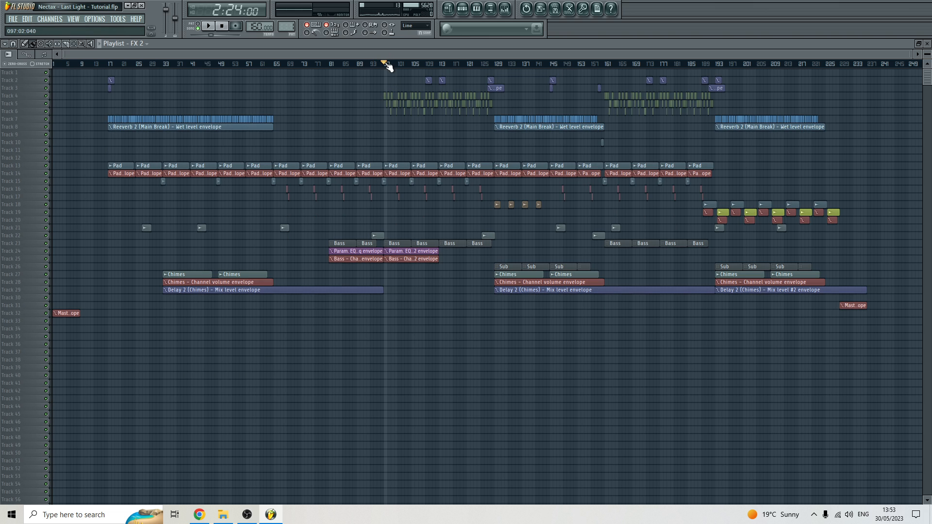
pyautogui.click(262, 64)
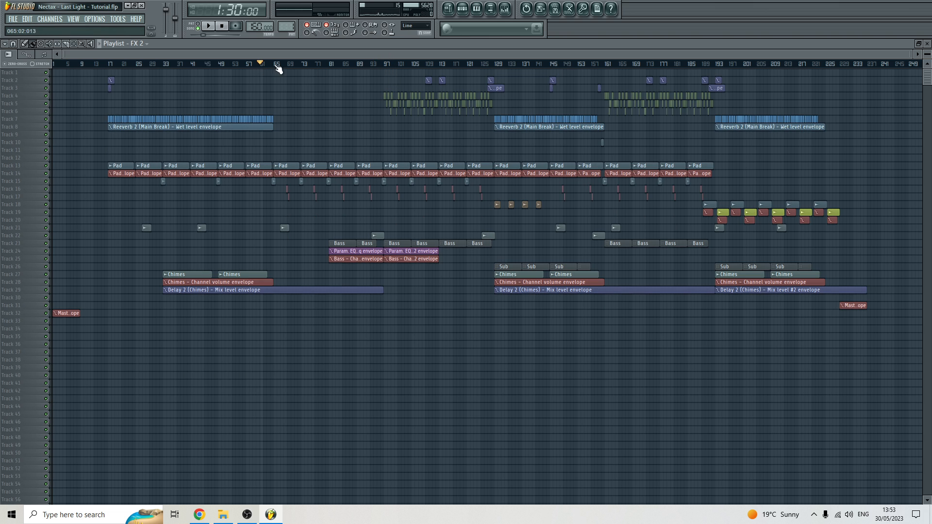
pyautogui.click(385, 64)
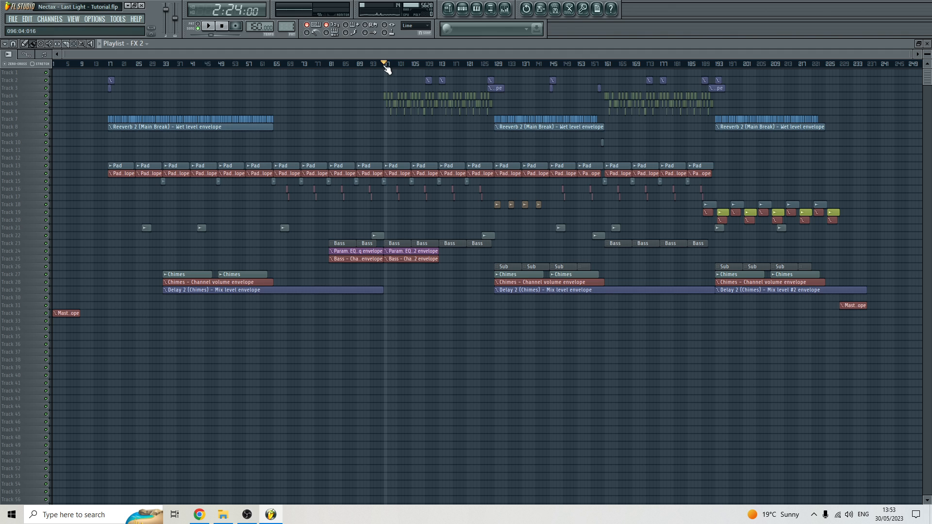
pyautogui.click(415, 64)
# Mark the four-bar time range from bar 93 to 97, clear it, and set the playhead to bar 93
pyautogui.moveTo(377, 67); pyautogui.dragTo(386, 67)
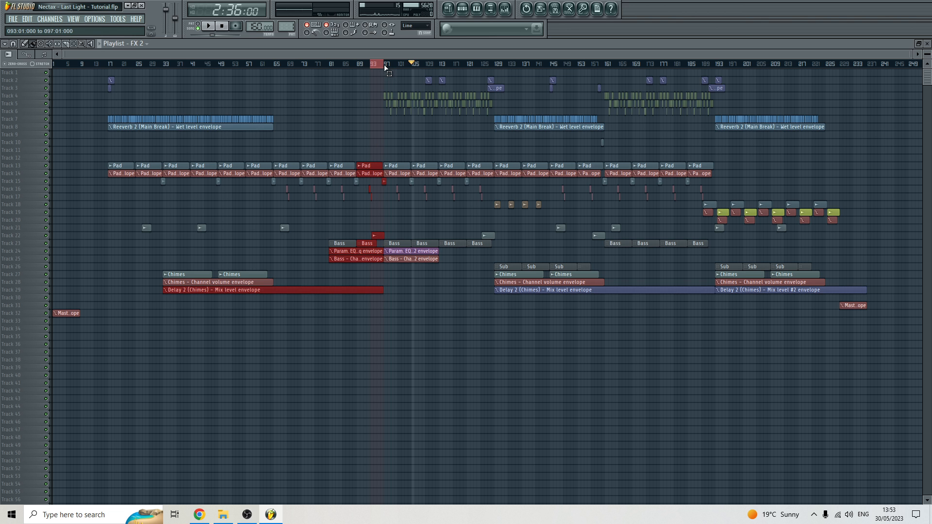
pyautogui.scroll(3, 381, 68)
pyautogui.doubleClick(368, 66)
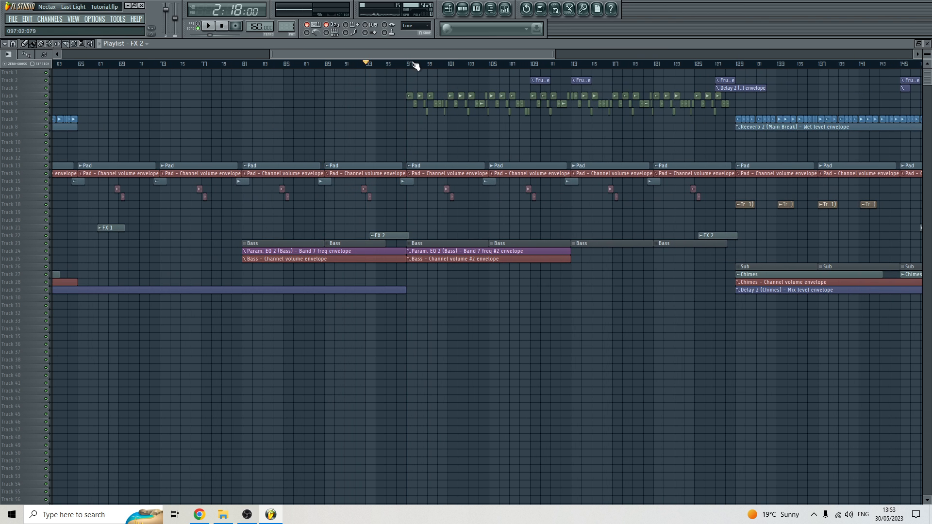
pyautogui.moveTo(409, 68); pyautogui.dragTo(366, 69)
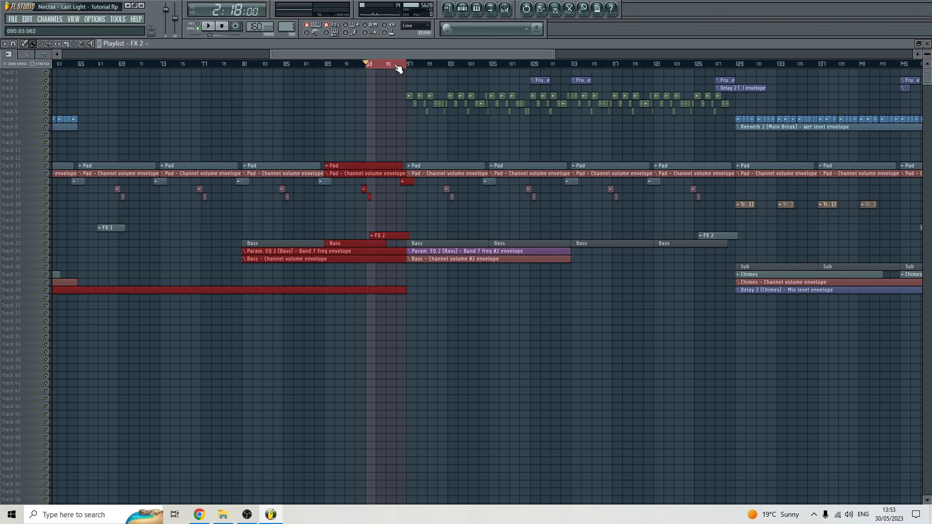
pyautogui.click(388, 68)
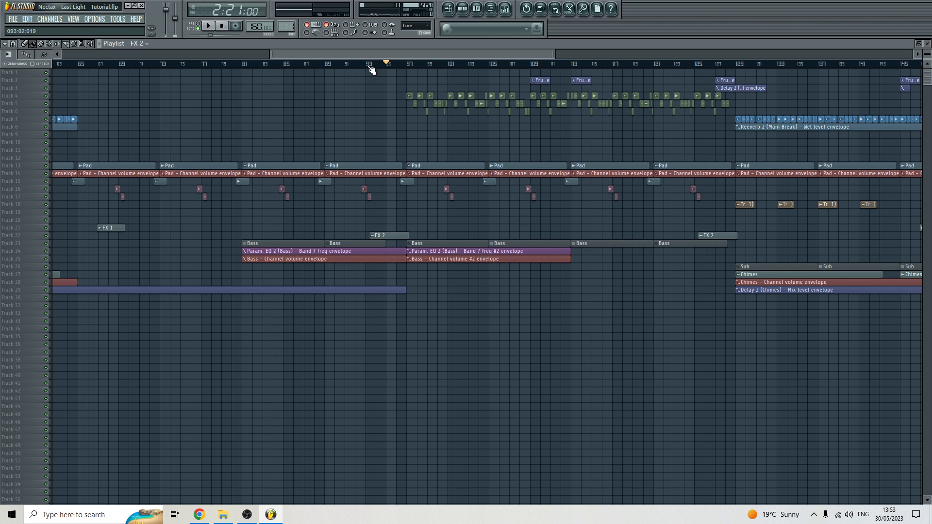
pyautogui.scroll(-5, 370, 141)
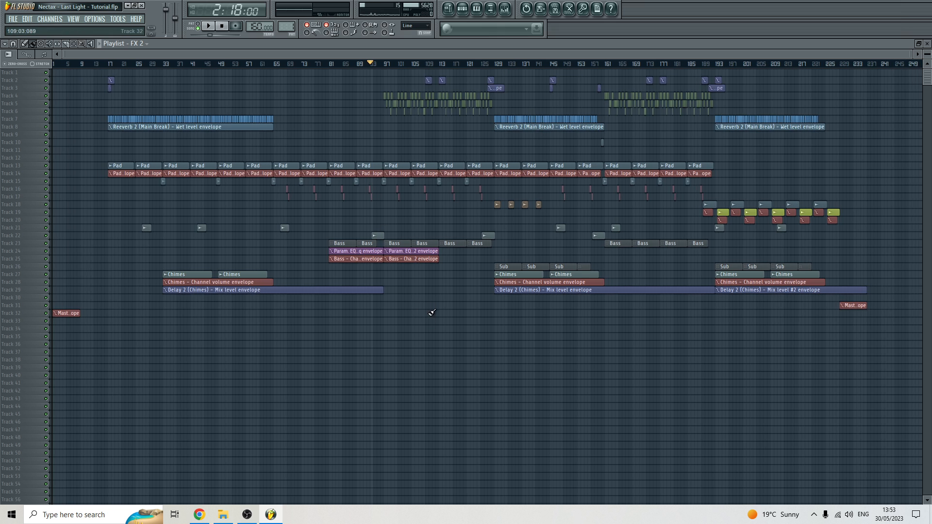
# Select all three FX 2 clips on track 22 between bars 93 and 161, and return to the full arrangement
pyautogui.scroll(6, 595, 227)
pyautogui.scroll(2, 632, 258)
pyautogui.moveTo(634, 262); pyautogui.dragTo(281, 270)
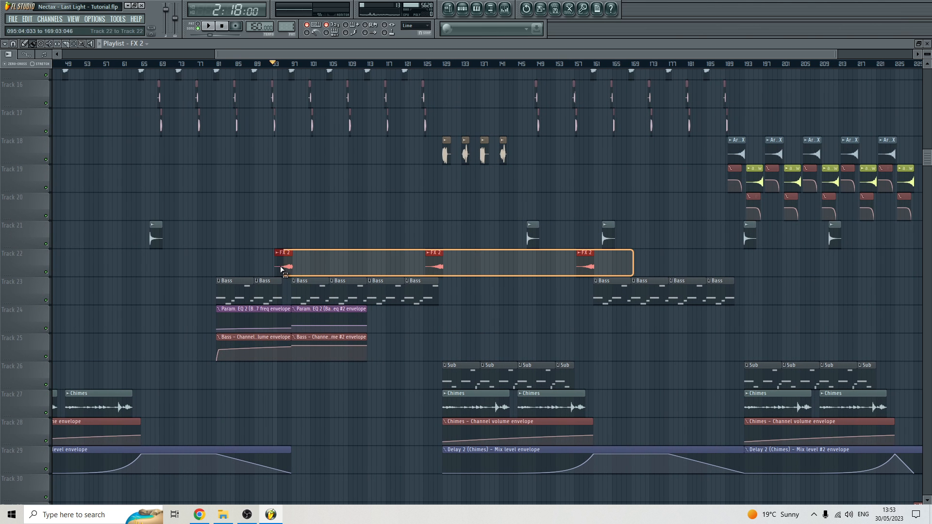
pyautogui.scroll(-6, 388, 270)
pyautogui.scroll(-4, 442, 309)
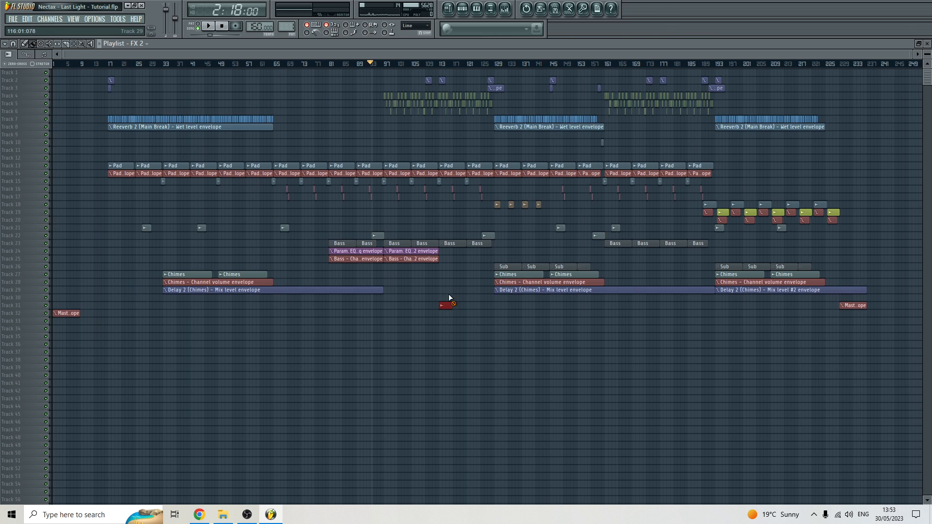
# Set the playhead to bar 159, just before the second Amen section
pyautogui.scroll(4, 575, 141)
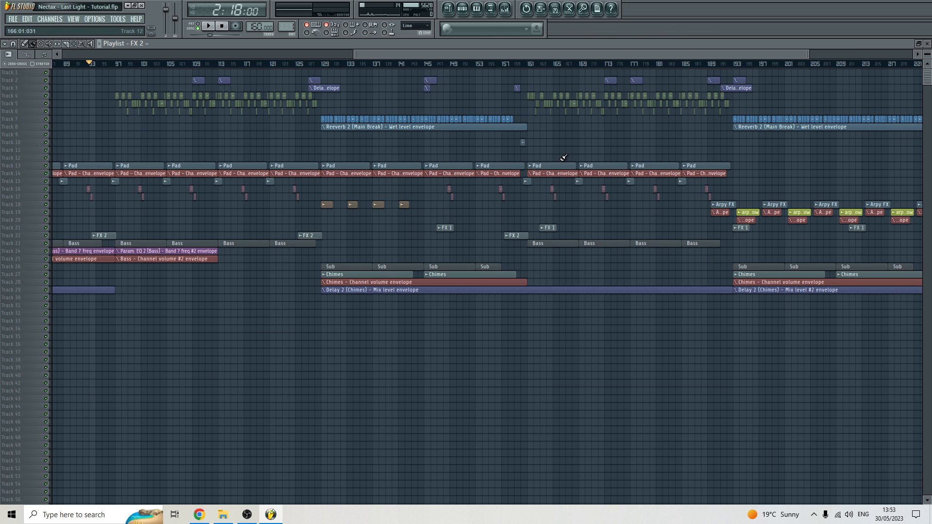
pyautogui.click(524, 65)
pyautogui.scroll(5, 486, 67)
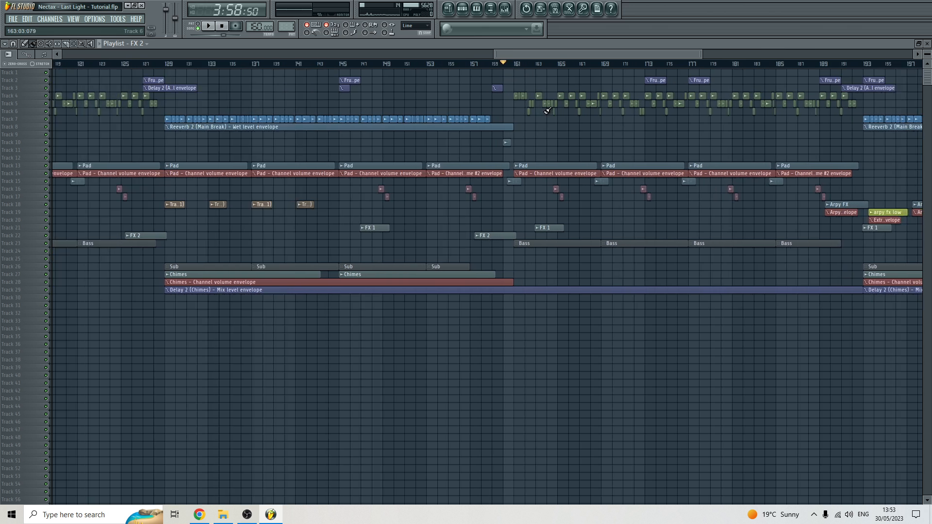
pyautogui.click(466, 66)
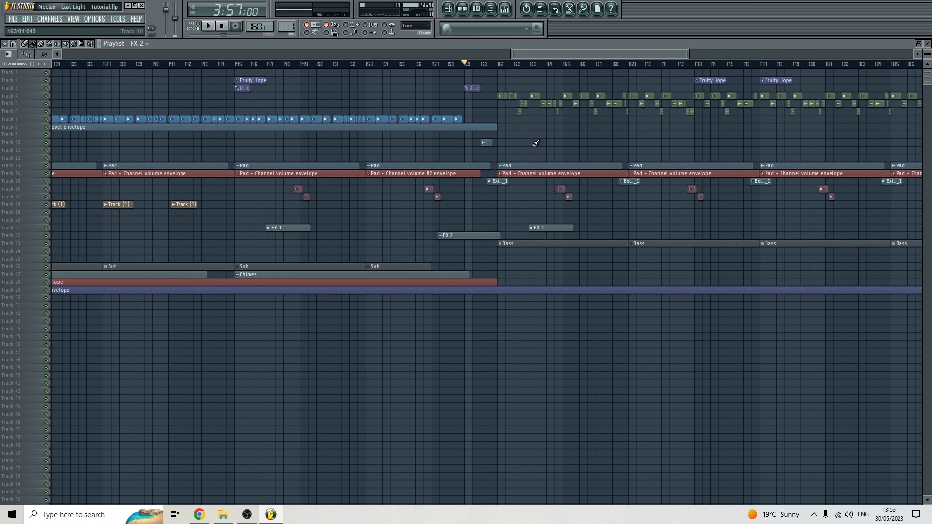
# Inspect the channel settings and Reverse option of the Busy Apache clip on track 10, and close them
pyautogui.scroll(5, 529, 142)
pyautogui.rightClick(535, 172)
pyautogui.scroll(3, 491, 161)
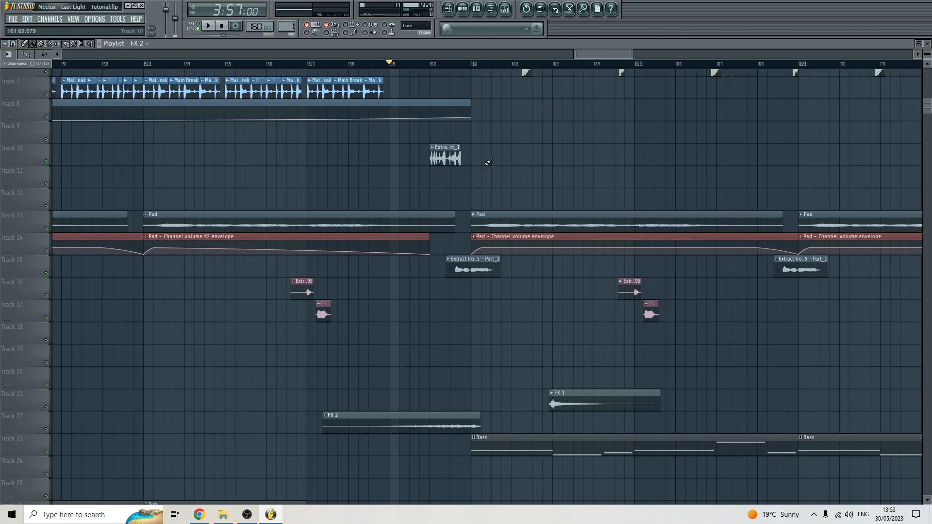
pyautogui.doubleClick(439, 158)
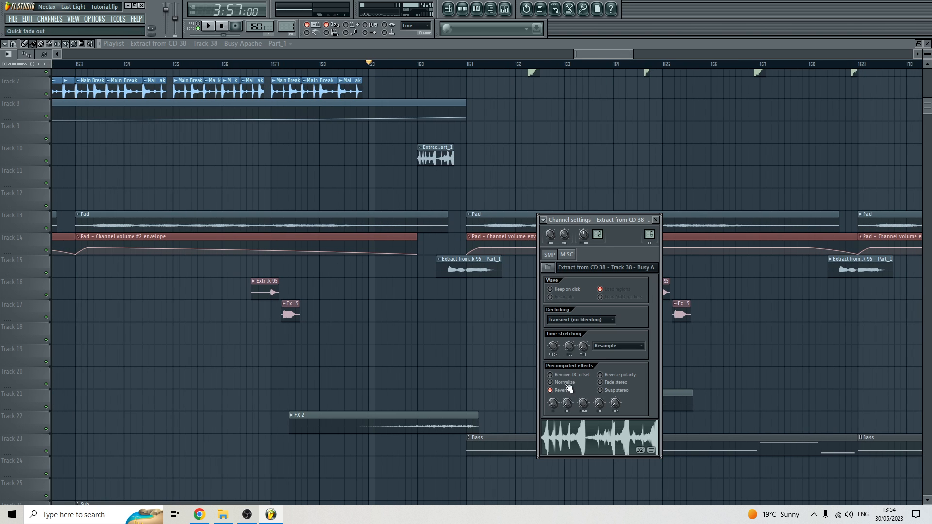
pyautogui.click(544, 152)
pyautogui.rightClick(555, 155)
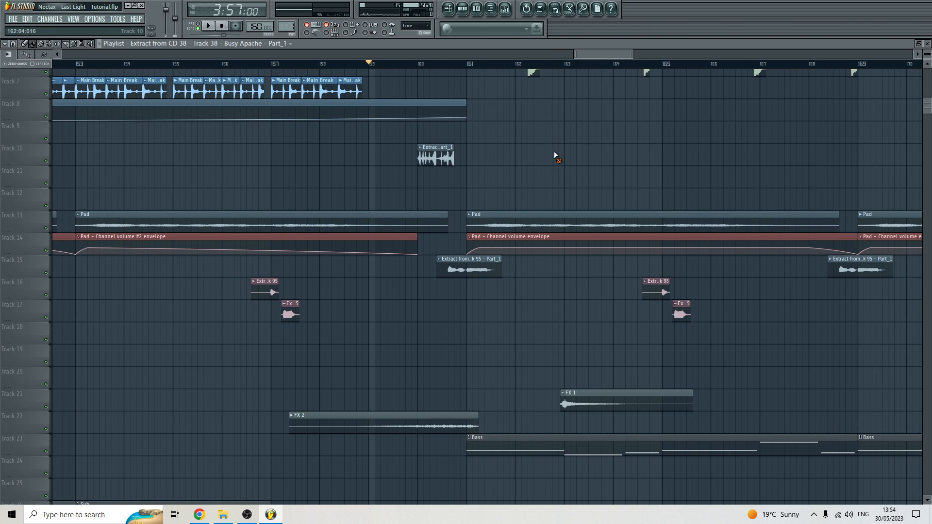
# Set the playhead to bar 157 and inspect the Apache channel's effects in the mixer
pyautogui.click(298, 66)
pyautogui.click(505, 9)
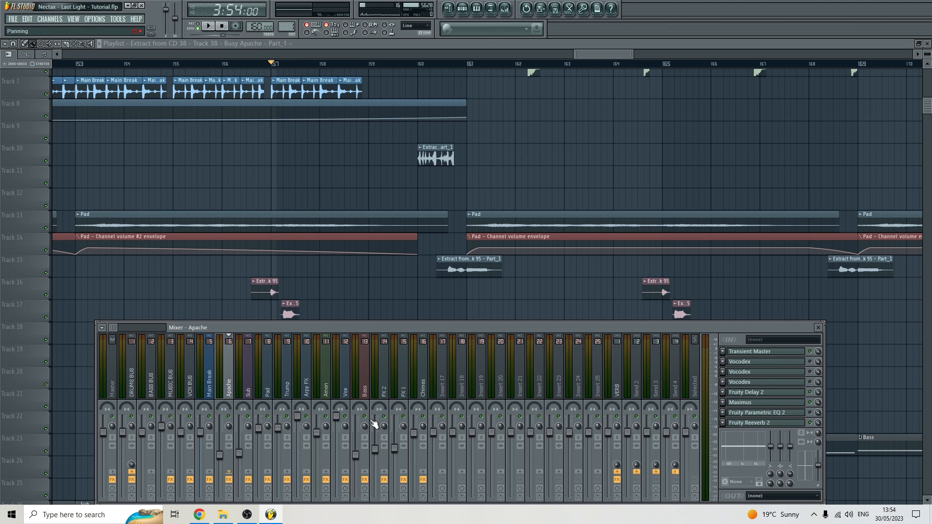
pyautogui.moveTo(595, 53); pyautogui.dragTo(597, 54)
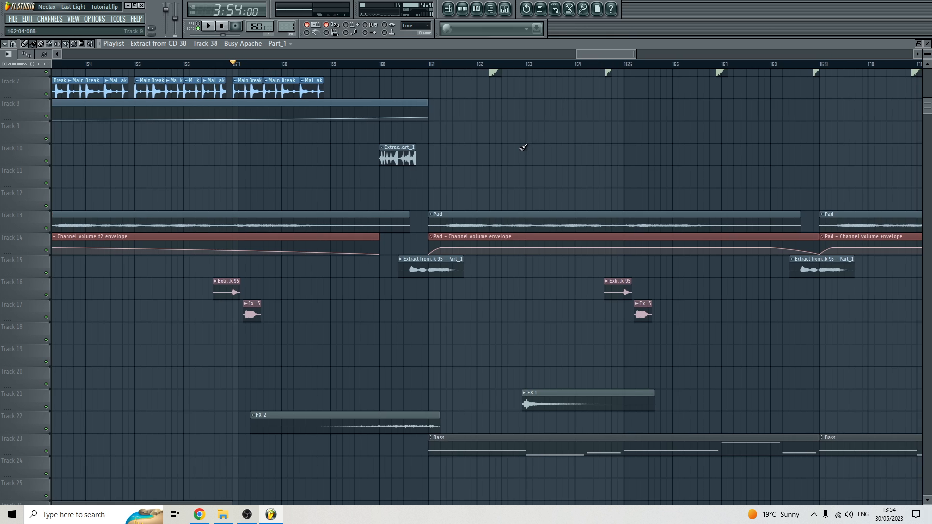
# Play the transition from bar 159, select the Busy Apache clip on track 10, and stop with the song position reset
pyautogui.scroll(4, 423, 214)
pyautogui.press('space')
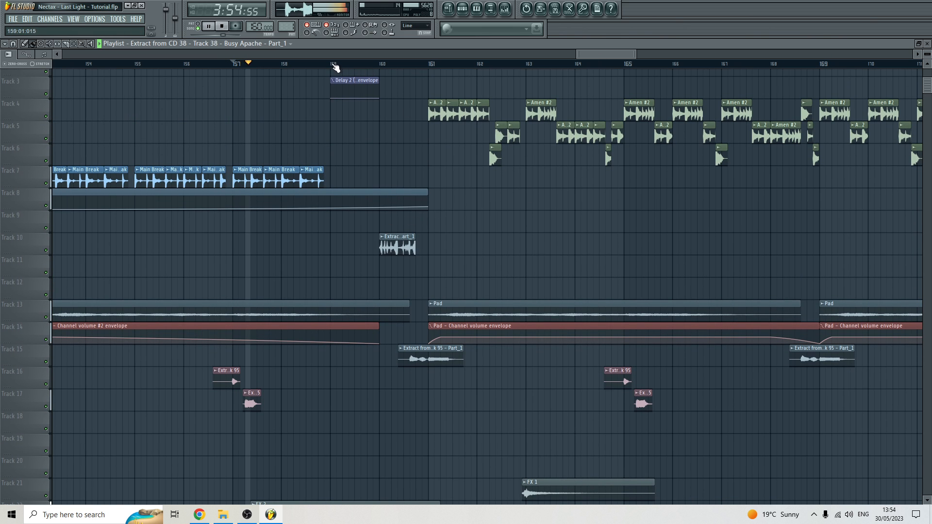
pyautogui.click(334, 65)
pyautogui.moveTo(360, 247); pyautogui.dragTo(439, 257)
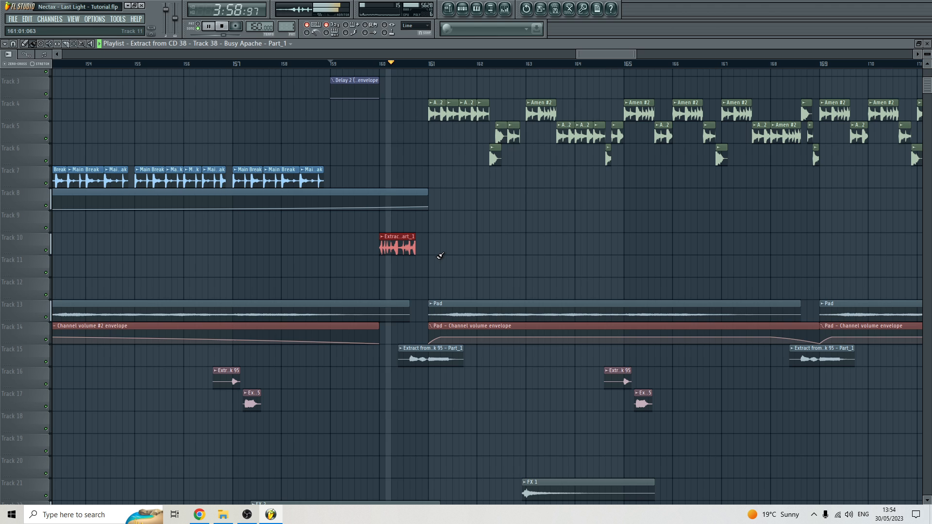
pyautogui.click(542, 243)
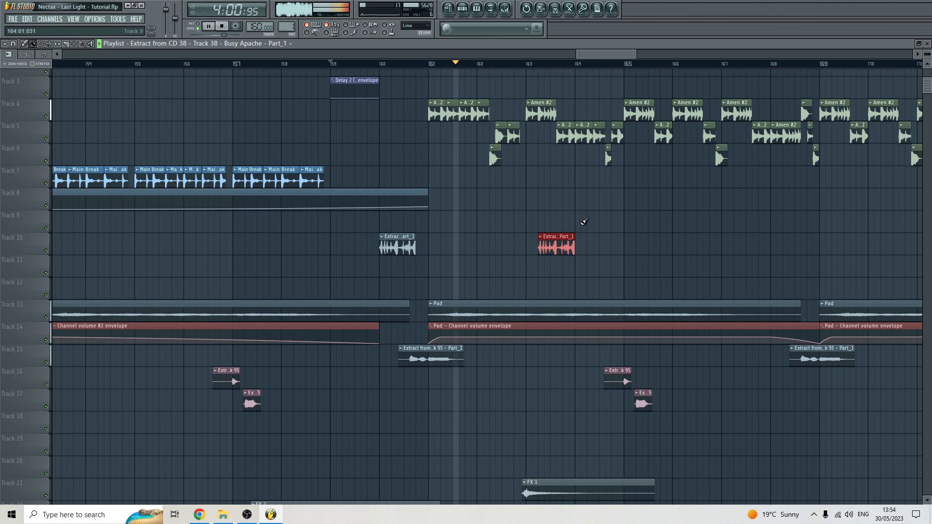
pyautogui.rightClick(567, 246)
pyautogui.scroll(-3, 577, 226)
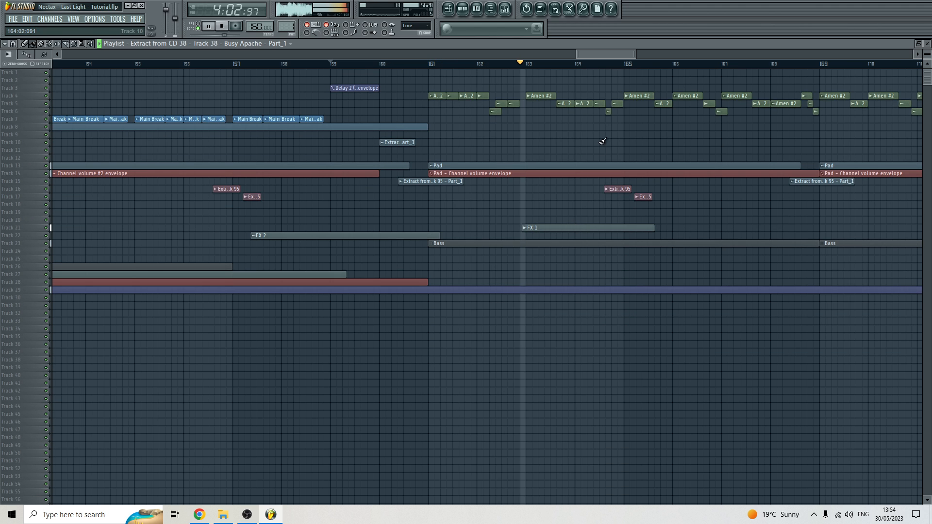
pyautogui.click(223, 27)
pyautogui.click(223, 27)
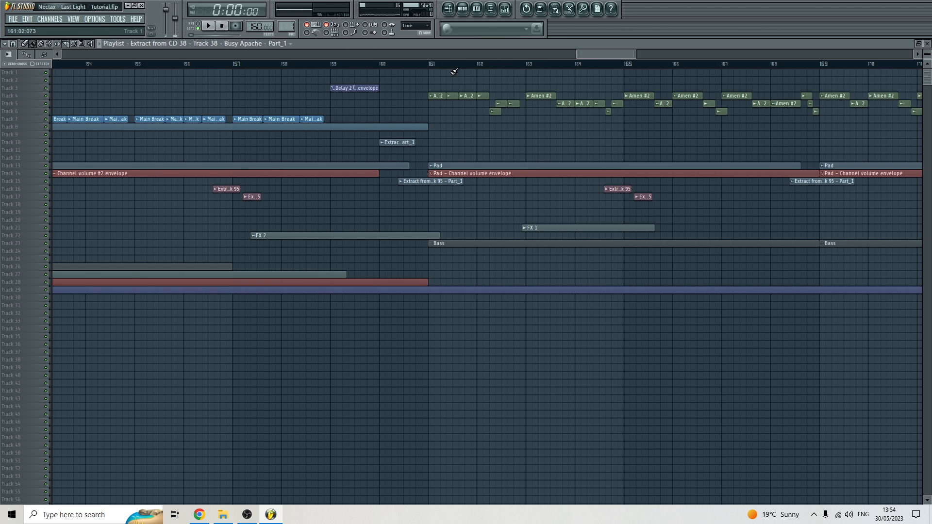
# Select the Amen clips in the first two bars from bar 161, and mark the time range from bar 161 to 163
pyautogui.scroll(3, 454, 71)
pyautogui.moveTo(406, 104); pyautogui.dragTo(535, 200)
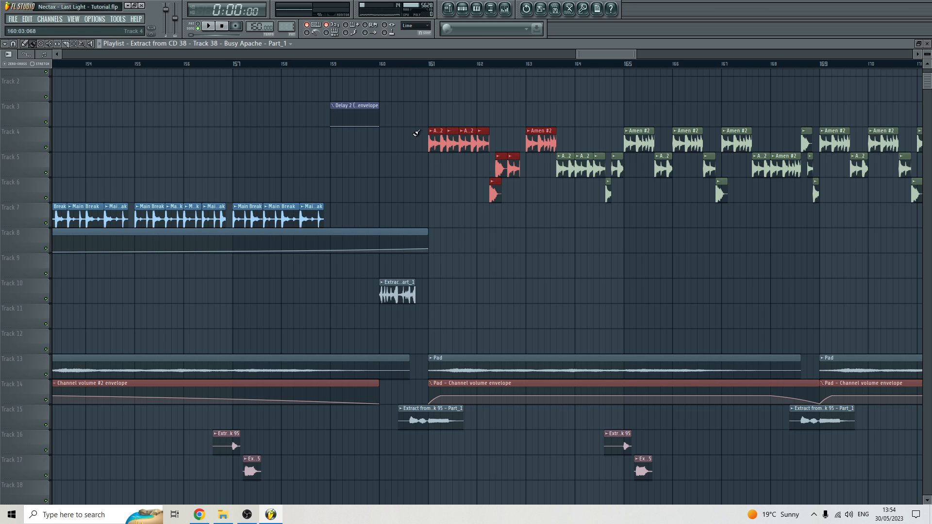
pyautogui.moveTo(413, 128); pyautogui.dragTo(520, 203)
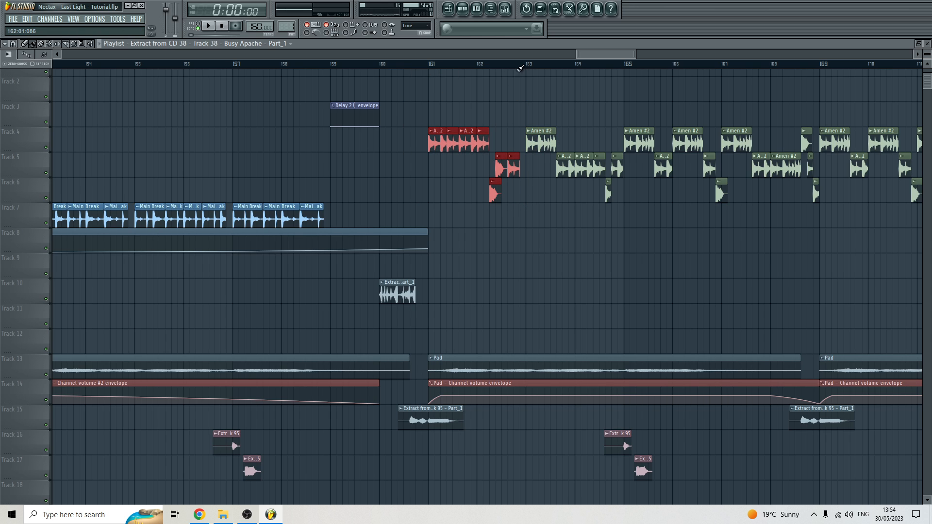
pyautogui.moveTo(430, 65); pyautogui.dragTo(526, 64)
# Set the playhead to bar 33, select the two Chimes clips on track 27, and clear the selection
pyautogui.scroll(-3, 505, 137)
pyautogui.scroll(-5, 503, 141)
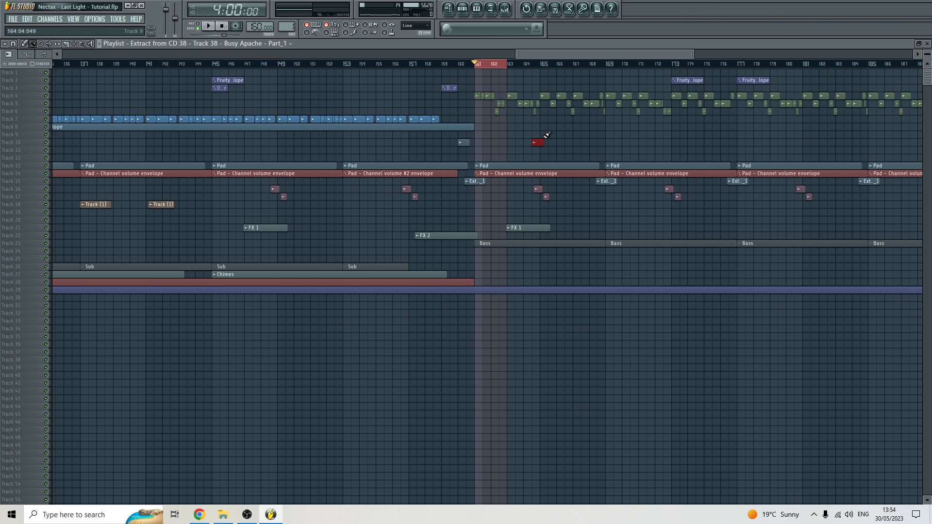
pyautogui.scroll(-2, 514, 176)
pyautogui.scroll(-2, 514, 176)
pyautogui.scroll(5, 515, 185)
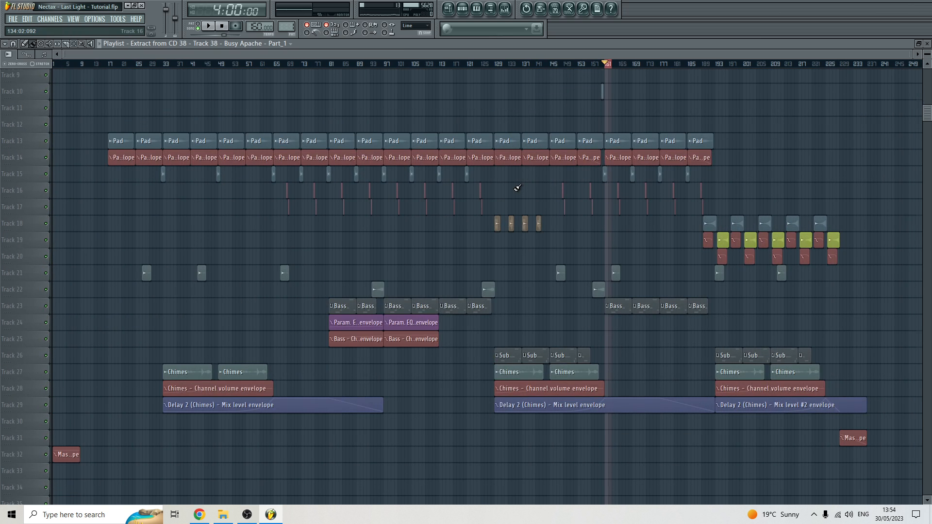
pyautogui.scroll(-5, 516, 191)
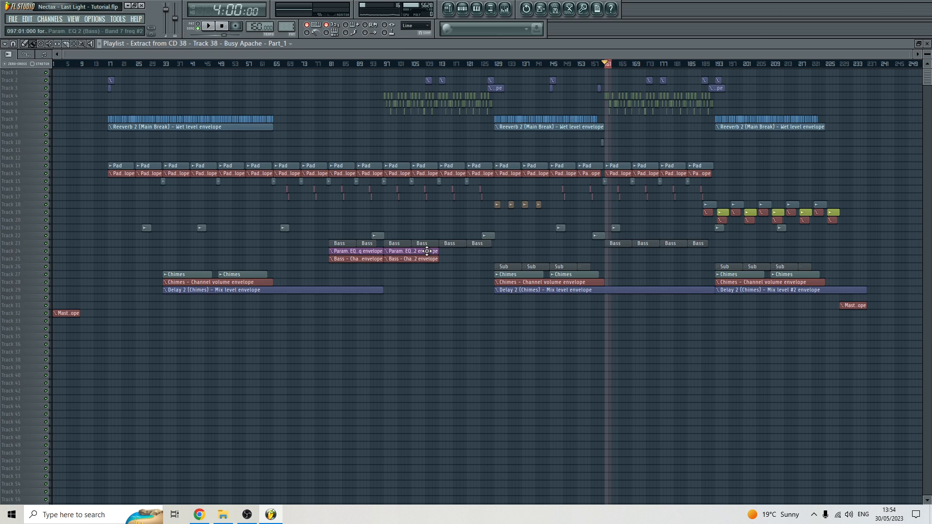
pyautogui.click(165, 64)
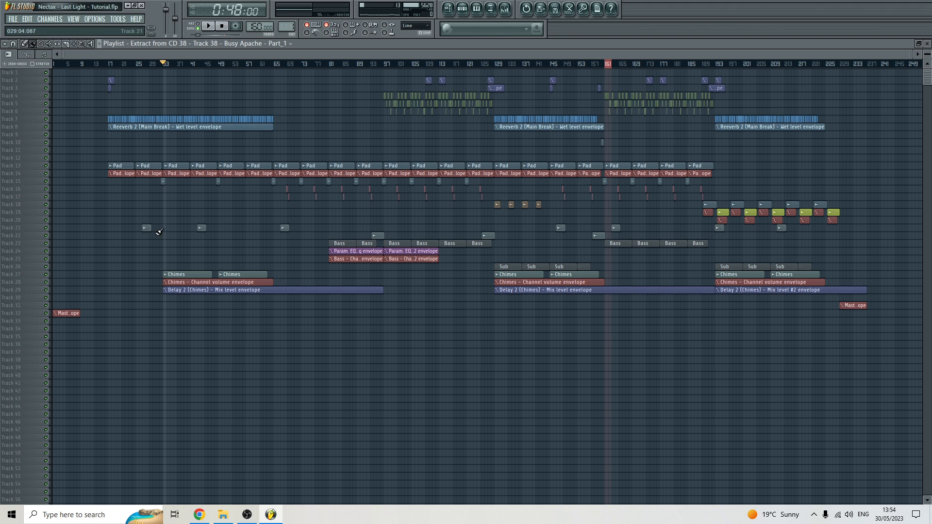
pyautogui.scroll(4, 159, 232)
pyautogui.moveTo(123, 240); pyautogui.dragTo(292, 283)
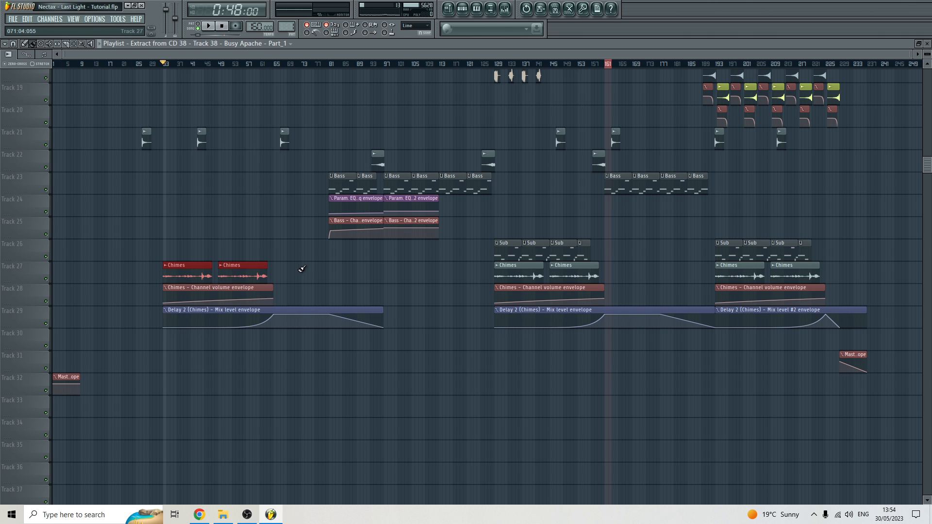
pyautogui.click(302, 269)
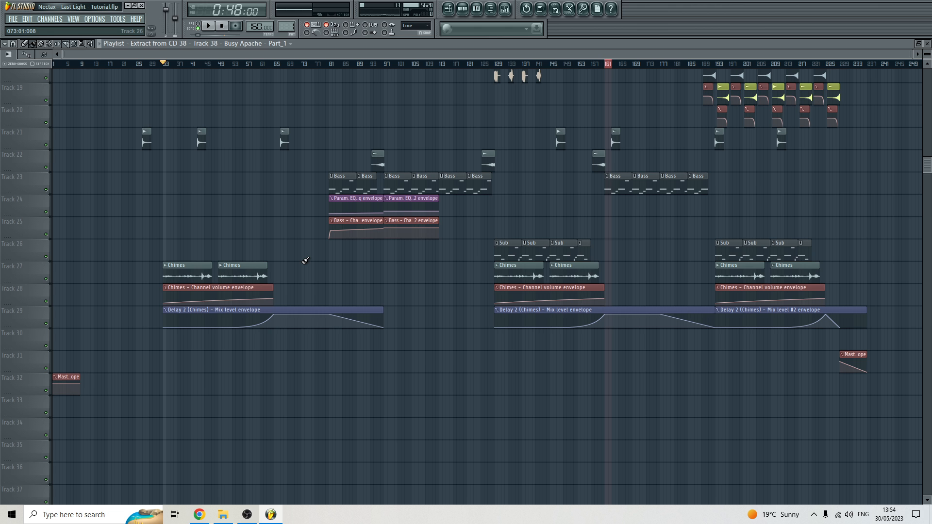
# Look over the mixer channels, close the mixer, and show the project's edit history in the browser
pyautogui.scroll(2, 217, 270)
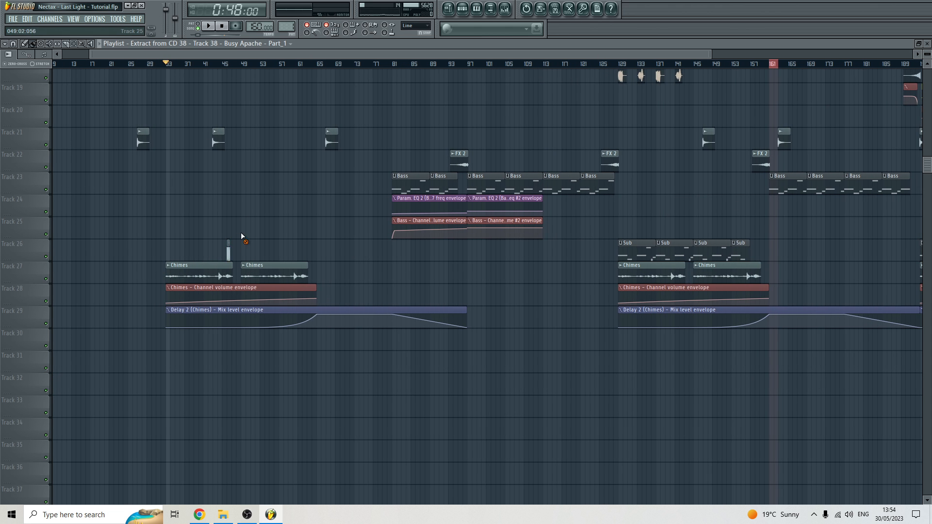
pyautogui.scroll(-3, 226, 247)
pyautogui.scroll(-3, 204, 194)
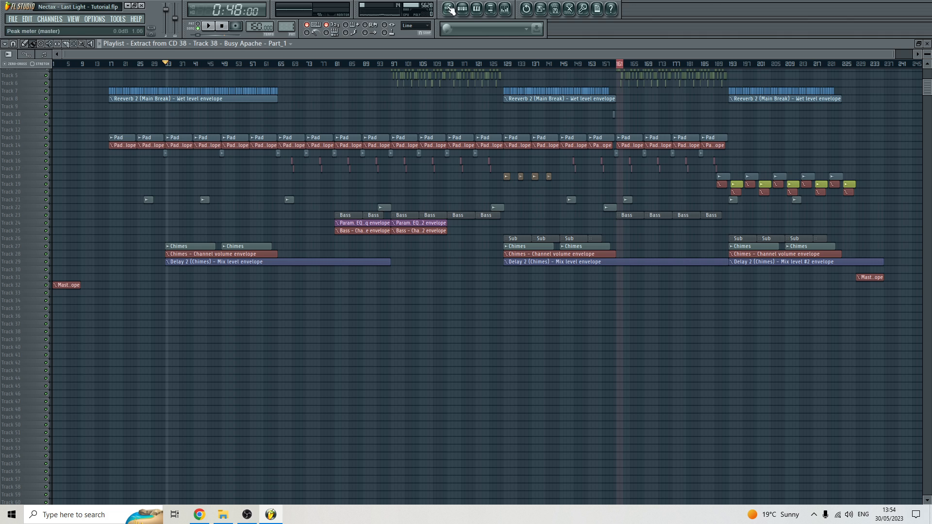
pyautogui.click(506, 10)
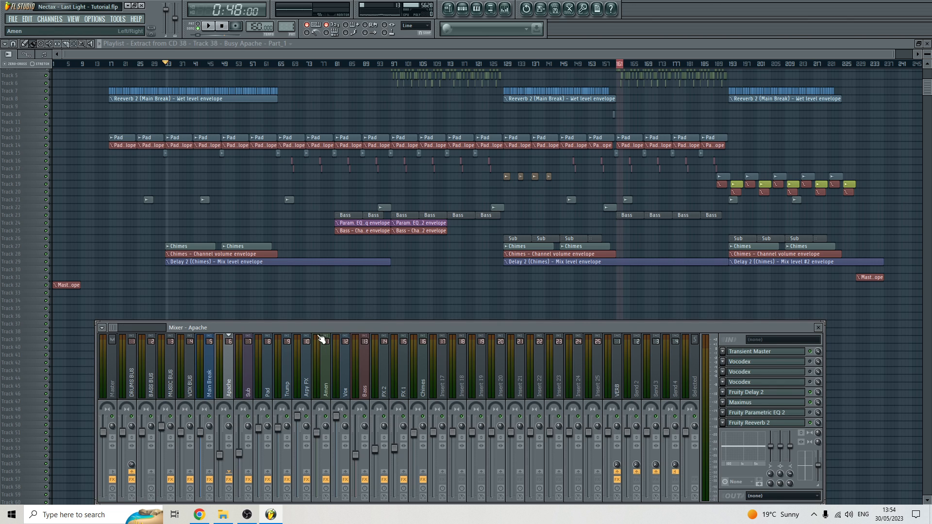
pyautogui.press('F9')
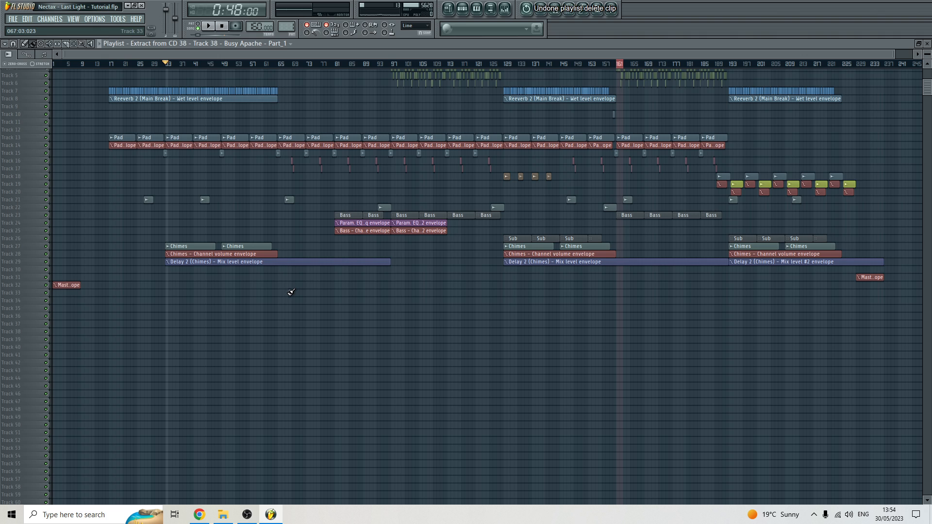
pyautogui.click(493, 10)
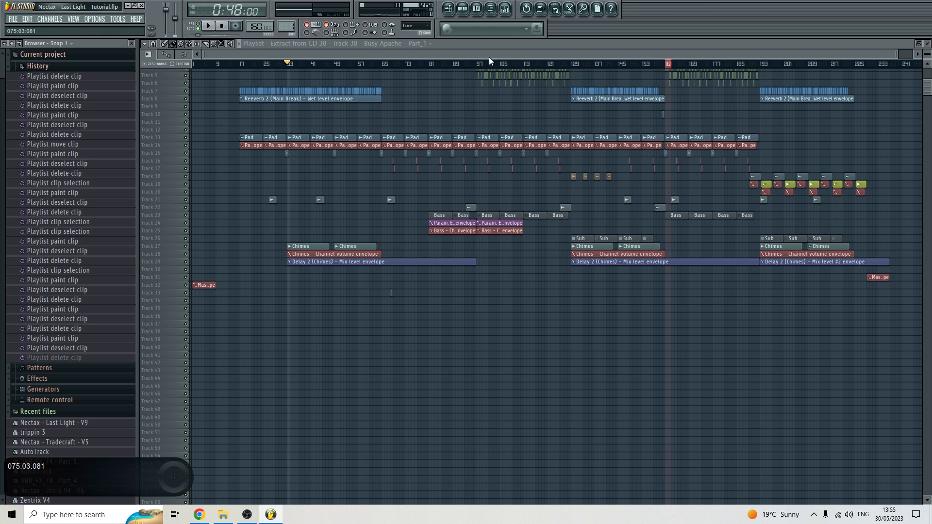
# Clear the marked time range from the playlist timeline with the playhead at bar 33, and hide the browser
pyautogui.doubleClick(289, 64)
pyautogui.scroll(2, 287, 250)
pyautogui.scroll(4, 318, 266)
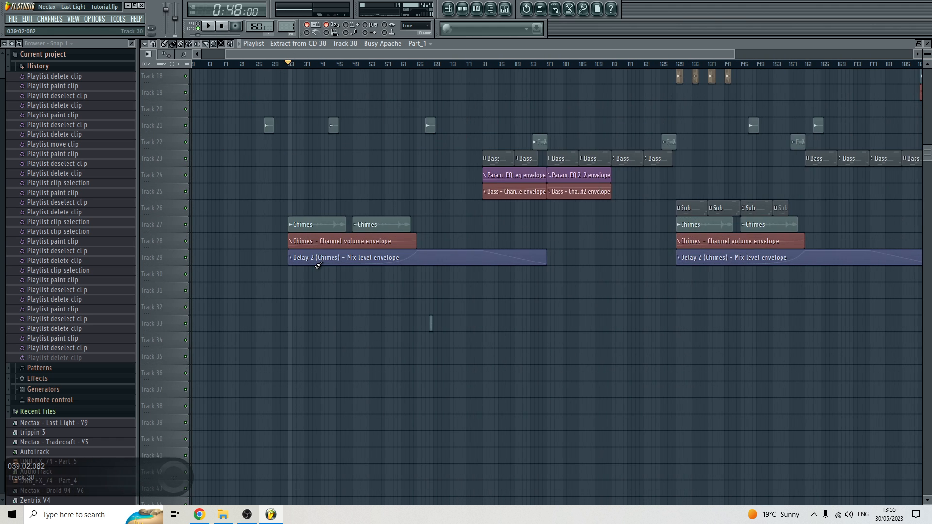
pyautogui.scroll(-2, 329, 284)
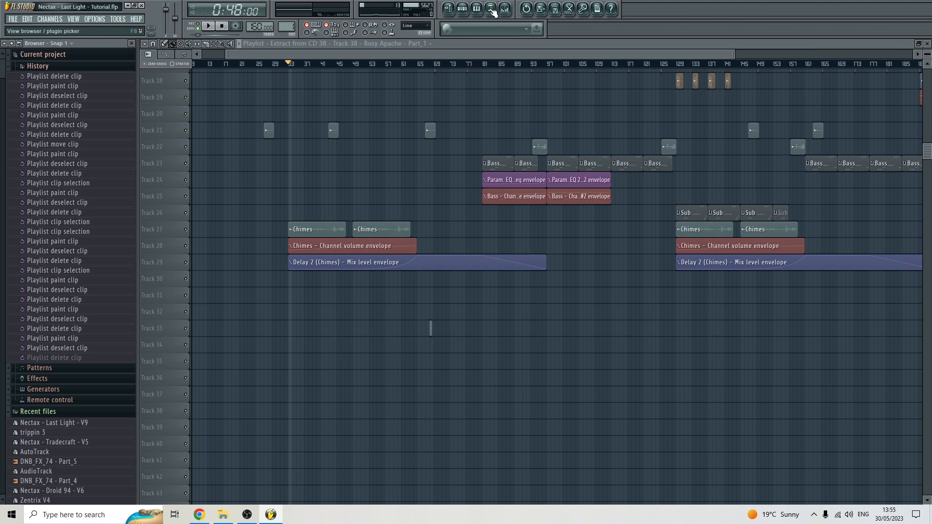
pyautogui.click(491, 10)
pyautogui.scroll(2, 331, 291)
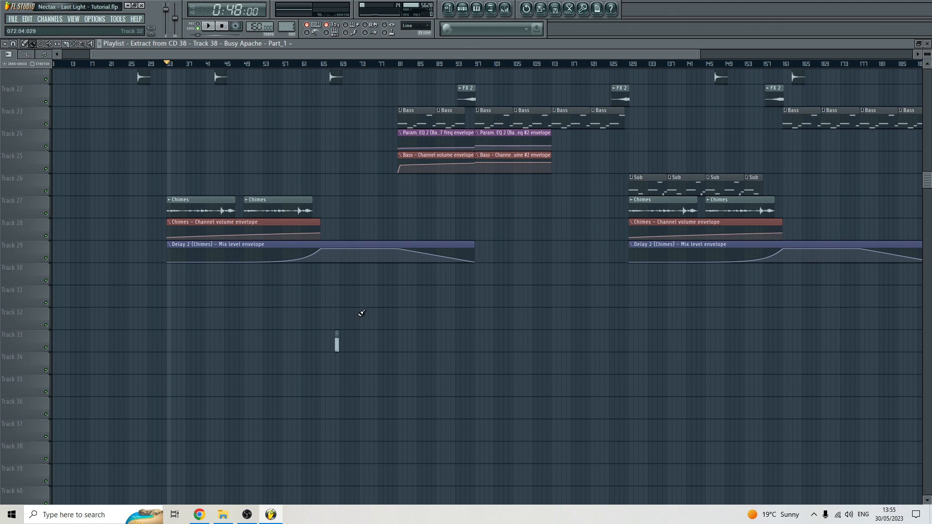
# Delete the stray clip on track 33 below the first Chimes section
pyautogui.click(505, 9)
pyautogui.click(362, 297)
pyautogui.rightClick(362, 300)
pyautogui.rightClick(337, 343)
# Show the browser and mixer, and play the Chimes section from bar 33
pyautogui.click(492, 10)
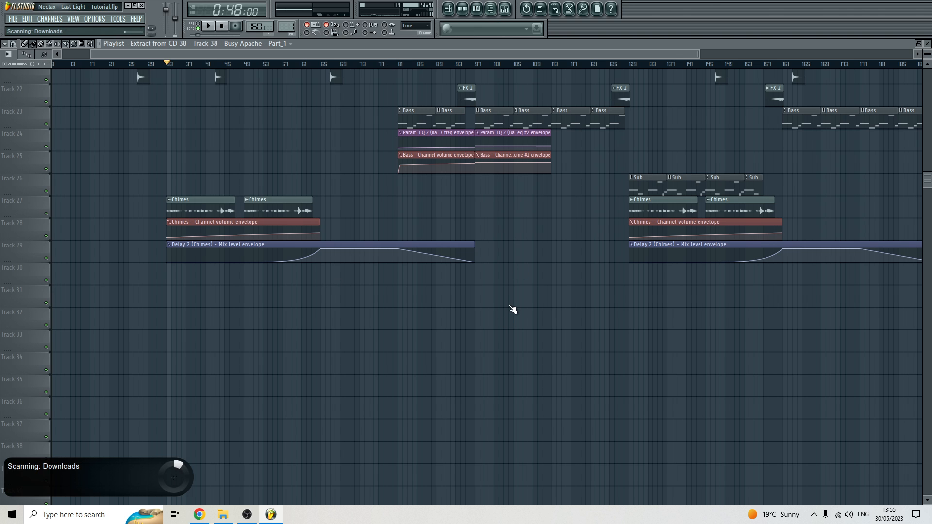
pyautogui.click(507, 10)
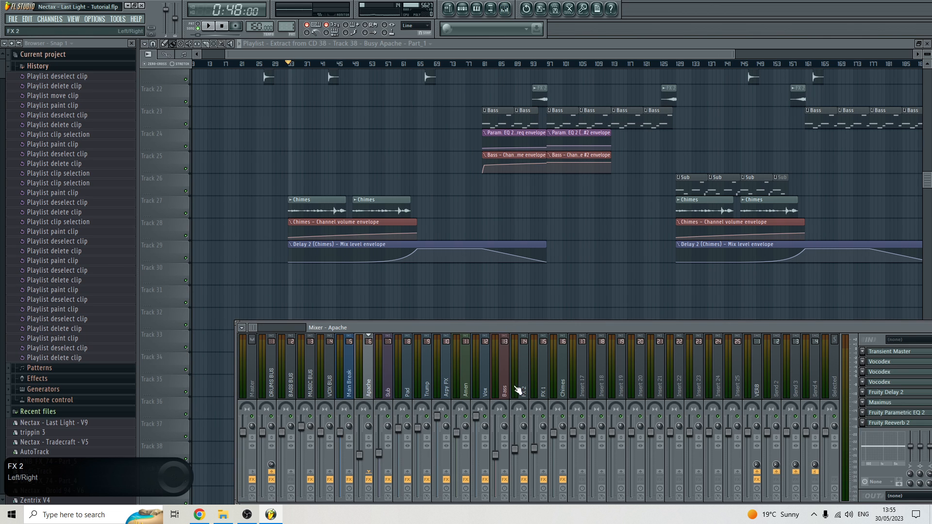
pyautogui.press('space')
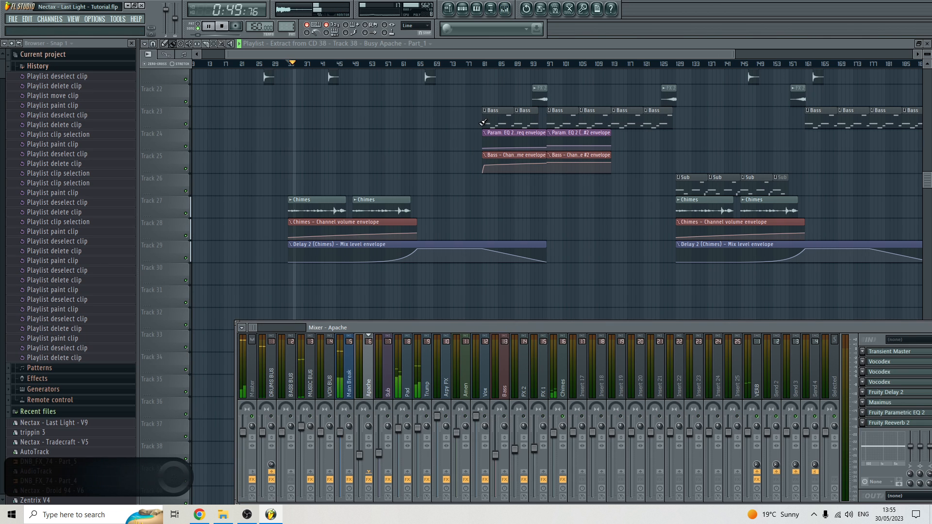
pyautogui.click(406, 54)
pyautogui.scroll(3, 284, 233)
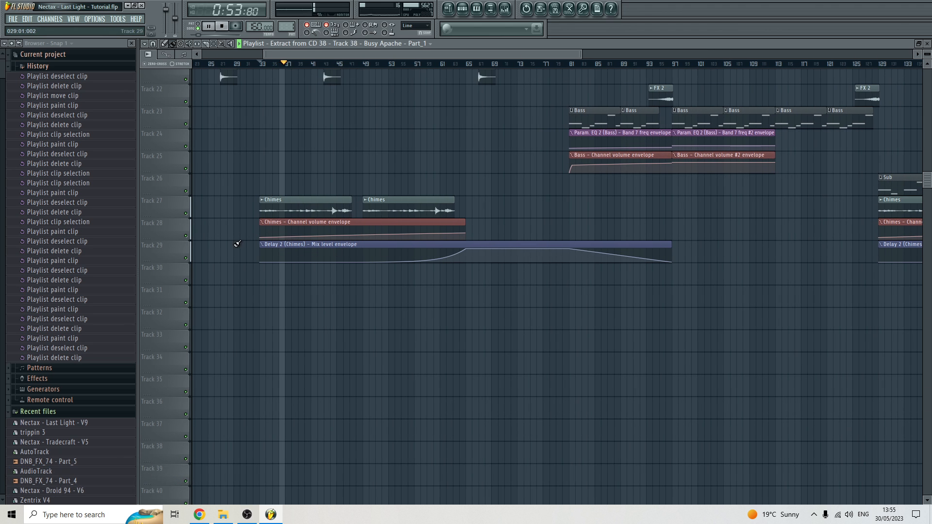
# Examine the Chimes channel volume and Delay 2 mix level envelopes on tracks 28 and 29 during playback
pyautogui.moveTo(231, 219); pyautogui.dragTo(478, 254)
pyautogui.click(416, 297)
pyautogui.rightClick(416, 297)
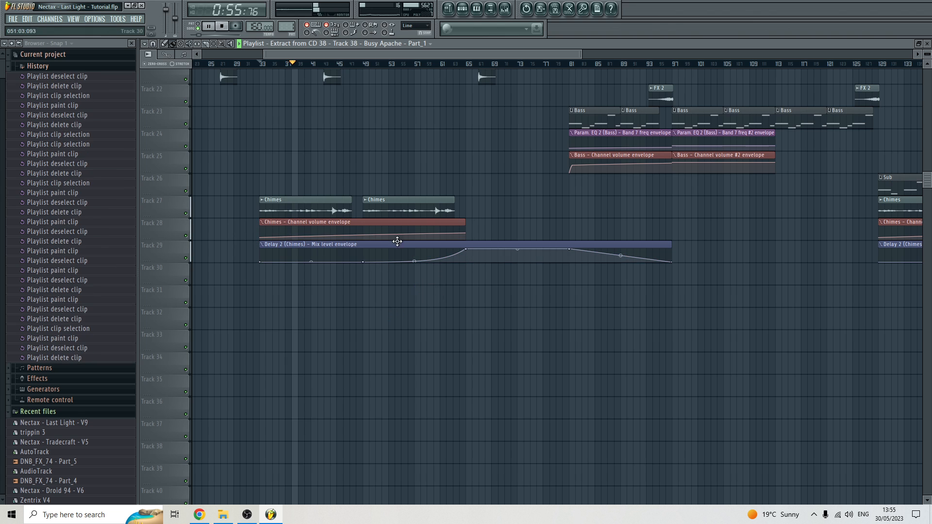
pyautogui.moveTo(712, 261); pyautogui.dragTo(422, 267)
pyautogui.scroll(-3, 414, 267)
pyautogui.scroll(-4, 417, 265)
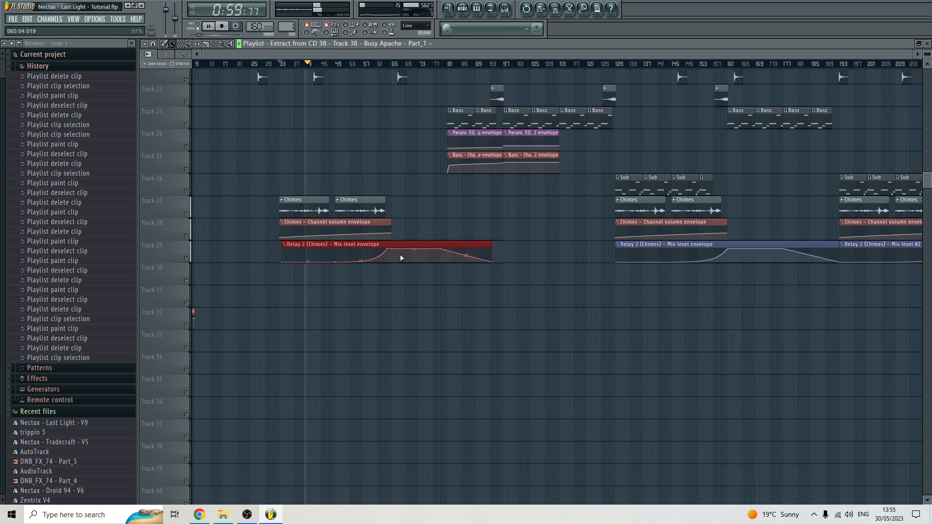
pyautogui.moveTo(888, 265); pyautogui.dragTo(805, 271)
pyautogui.scroll(4, 437, 146)
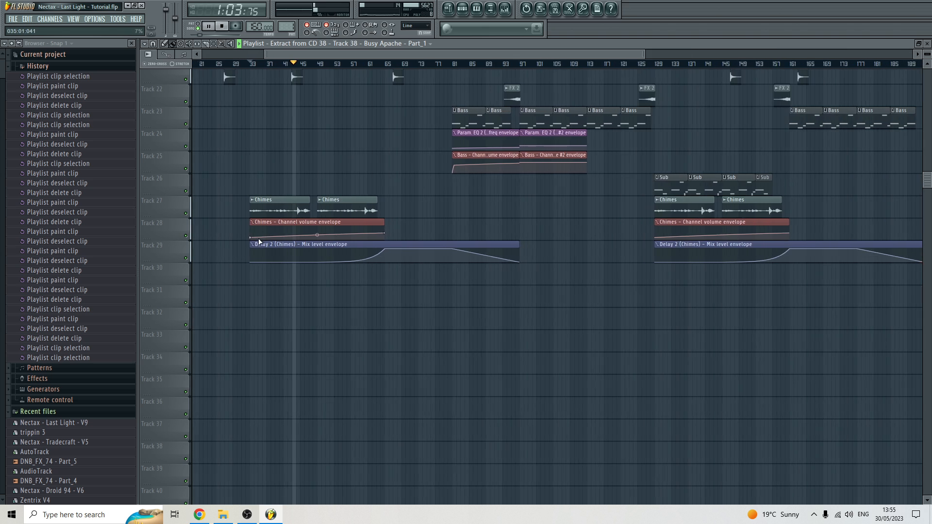
# Play the end of the Chimes section from about bar 60 and inspect the Chimes channel's effects in the mixer
pyautogui.click(406, 66)
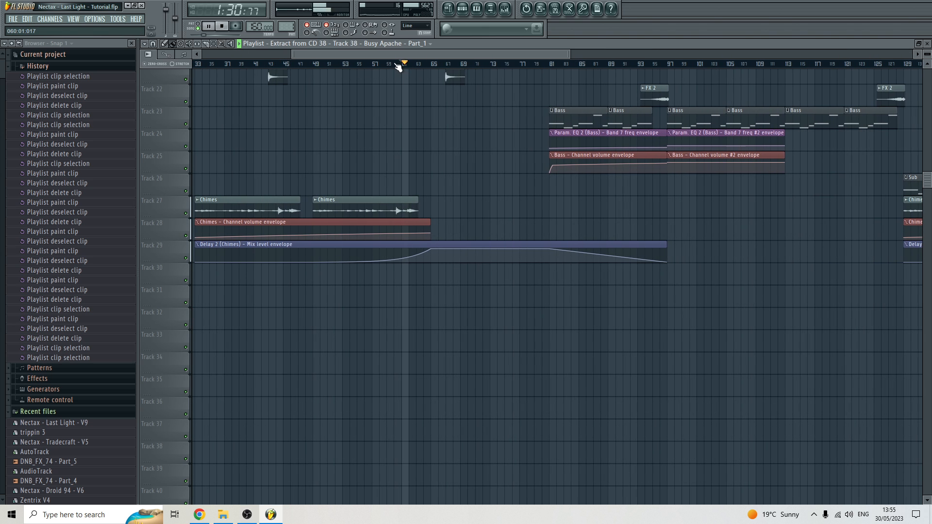
pyautogui.click(397, 66)
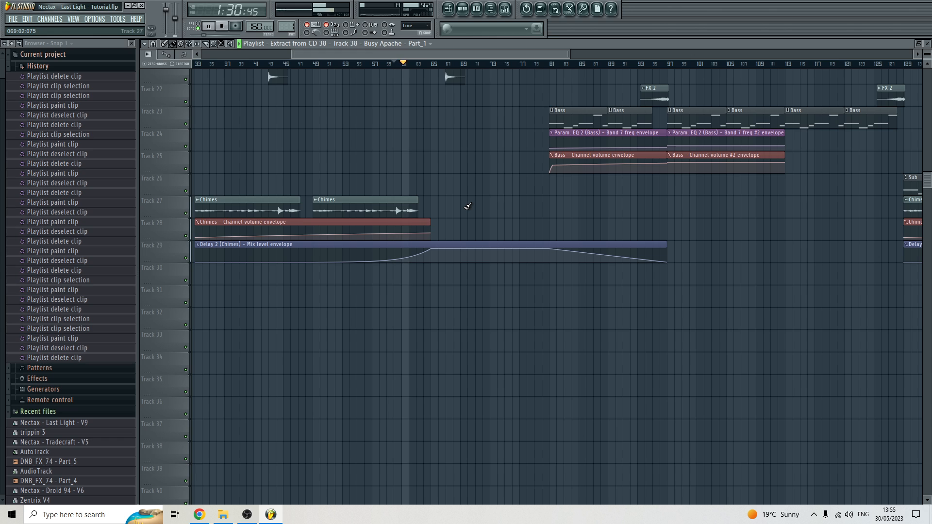
pyautogui.click(505, 8)
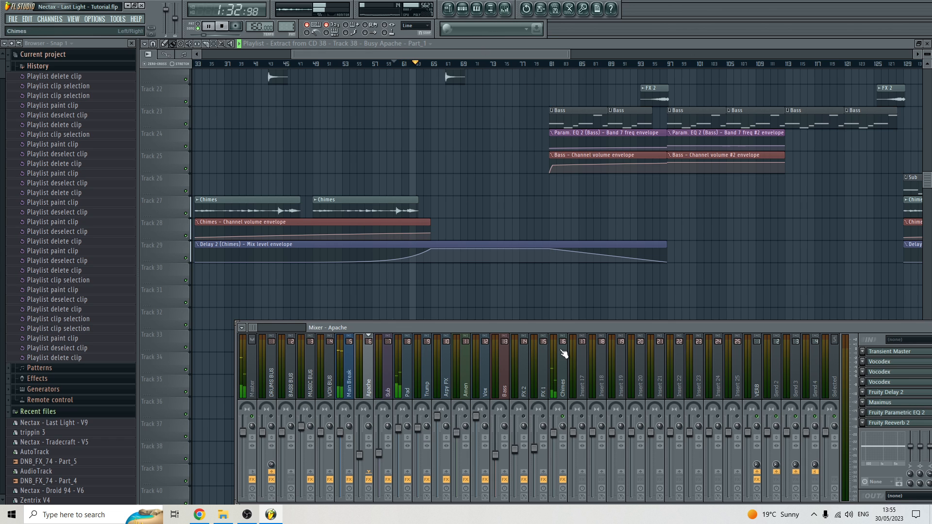
pyautogui.press('space')
pyautogui.click(563, 393)
pyautogui.rightClick(563, 417)
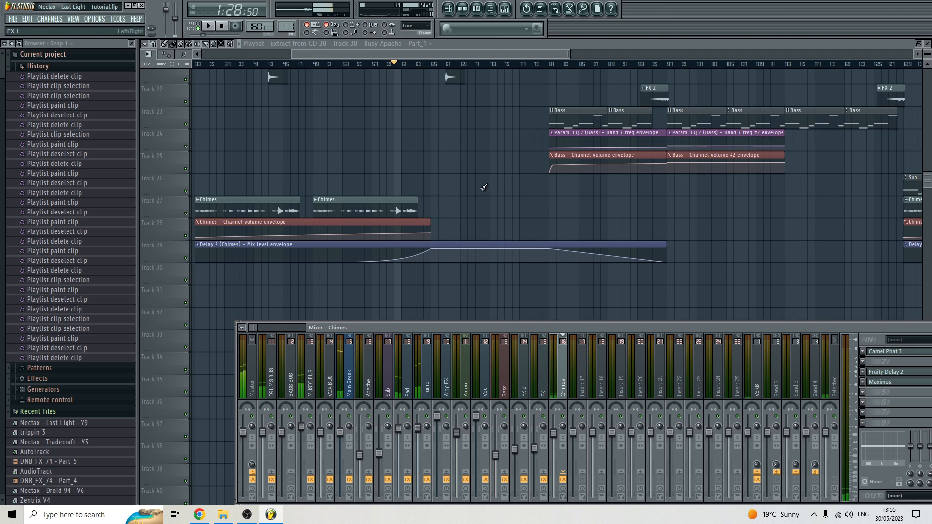
# Reset the song position to the start, close the mixer, and hide the browser
pyautogui.click(221, 26)
pyautogui.click(336, 53)
pyautogui.scroll(-5, 370, 140)
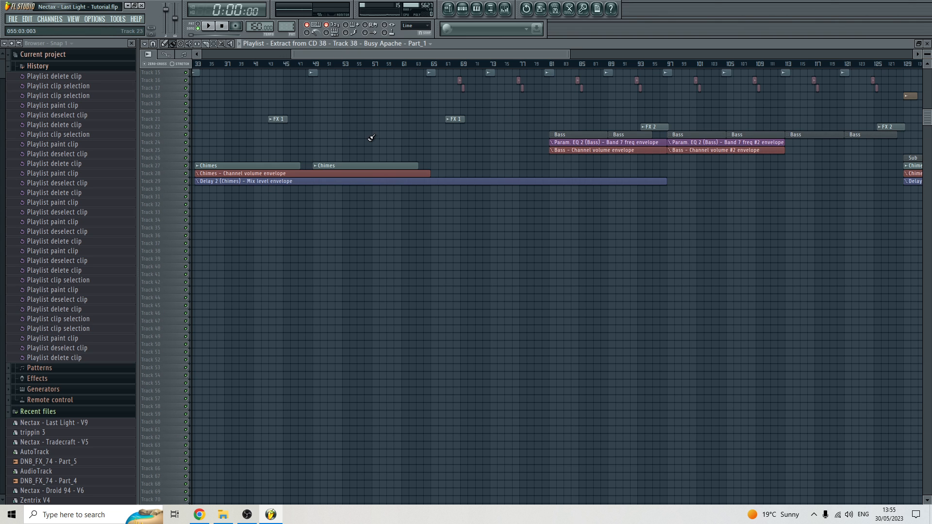
pyautogui.scroll(-5, 372, 140)
pyautogui.scroll(2, 375, 194)
pyautogui.scroll(3, 378, 193)
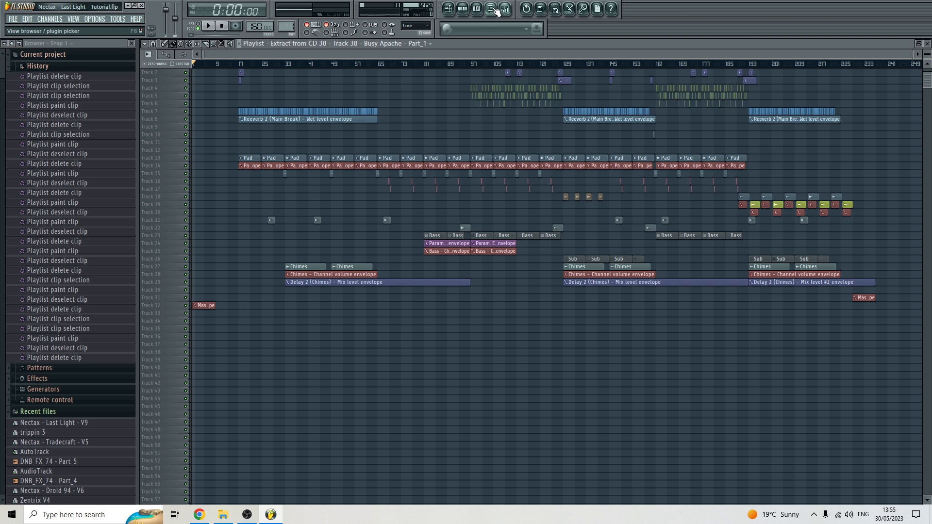
pyautogui.click(492, 10)
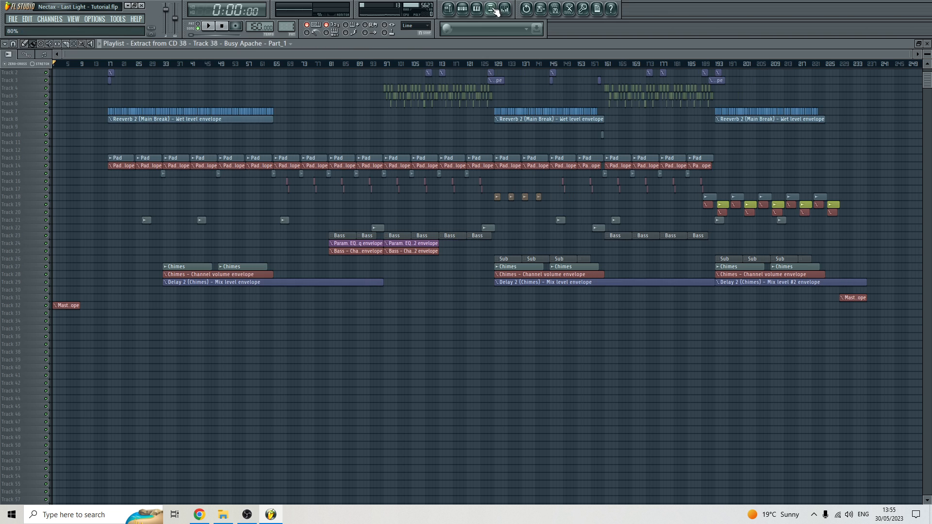
# Set the playhead to bar 61 and bring up the Chimes channel's effects in the mixer
pyautogui.click(264, 69)
pyautogui.scroll(4, 183, 131)
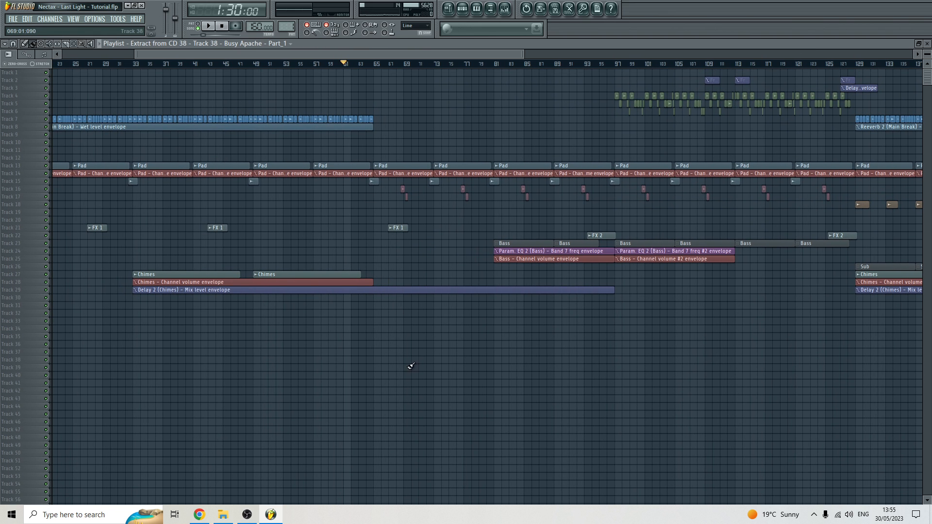
pyautogui.click(505, 9)
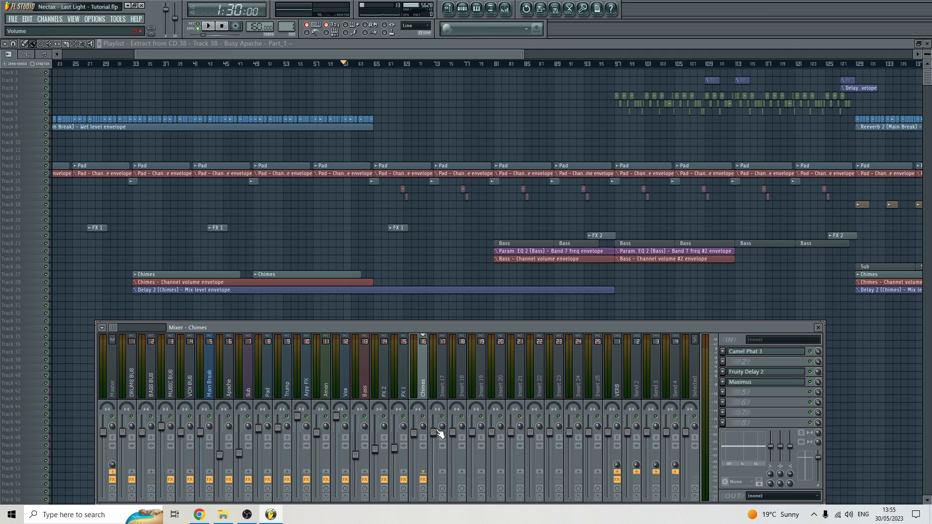
# Play the transition from bar 61 with the mixer shown, and stop with the song position reset
pyautogui.click(316, 67)
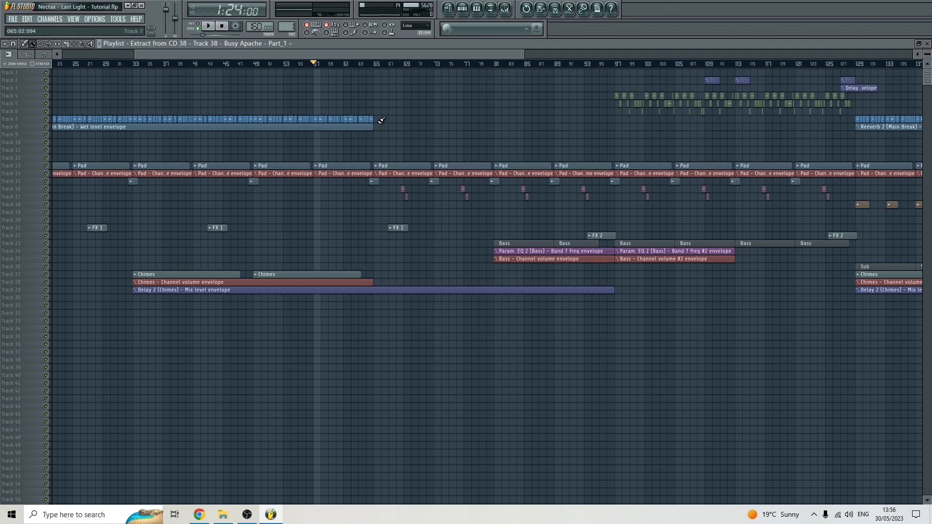
pyautogui.click(348, 68)
pyautogui.press('space')
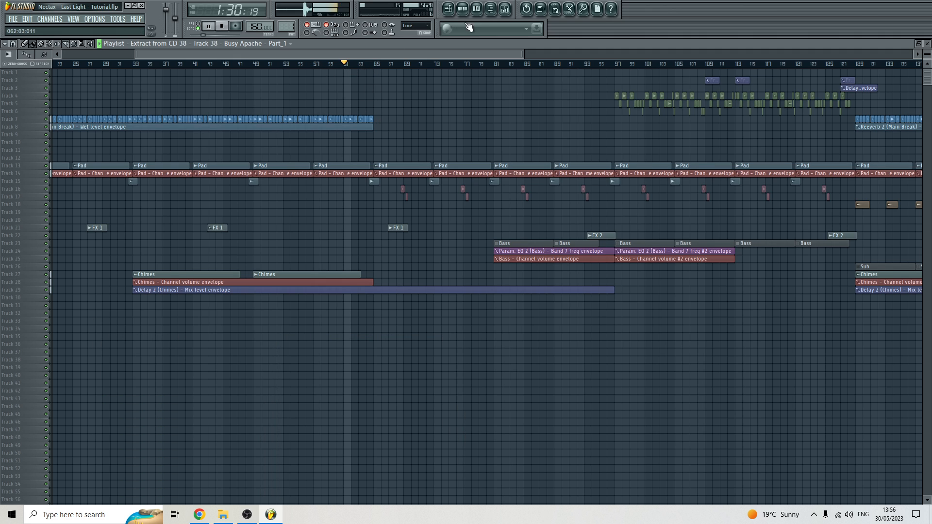
pyautogui.press('F9')
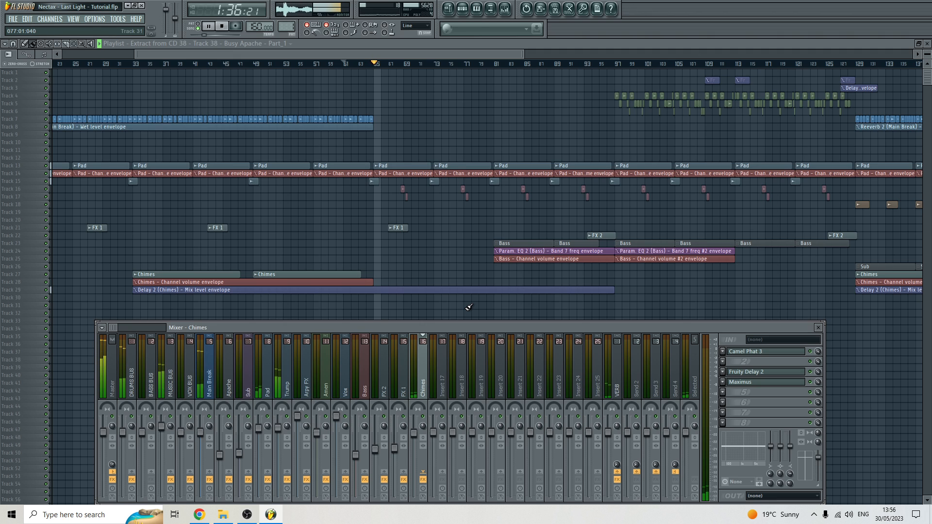
pyautogui.click(223, 26)
pyautogui.click(223, 27)
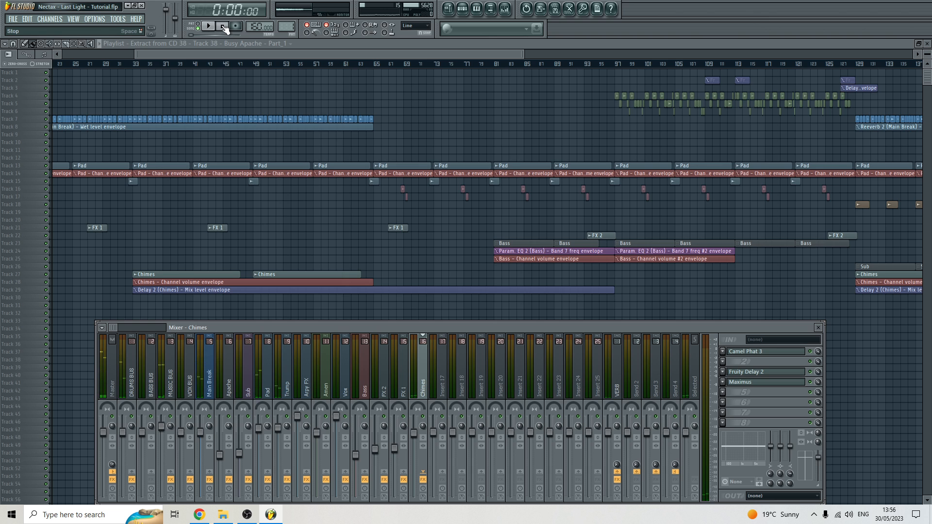
pyautogui.click(299, 52)
pyautogui.scroll(-4, 315, 162)
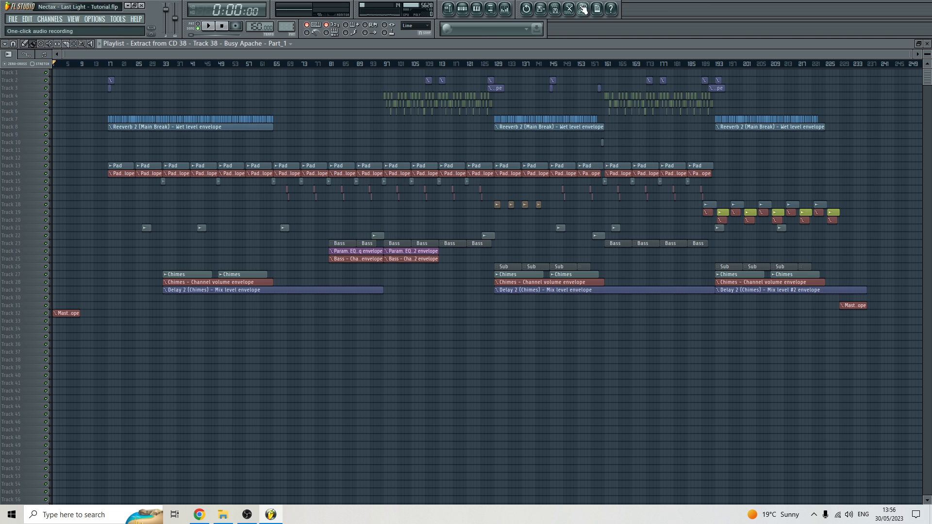
# Bring up the mixer and review the effects on the DRUMS BUS, BASS BUS, MUSIC BUS and Amen channels
pyautogui.click(505, 9)
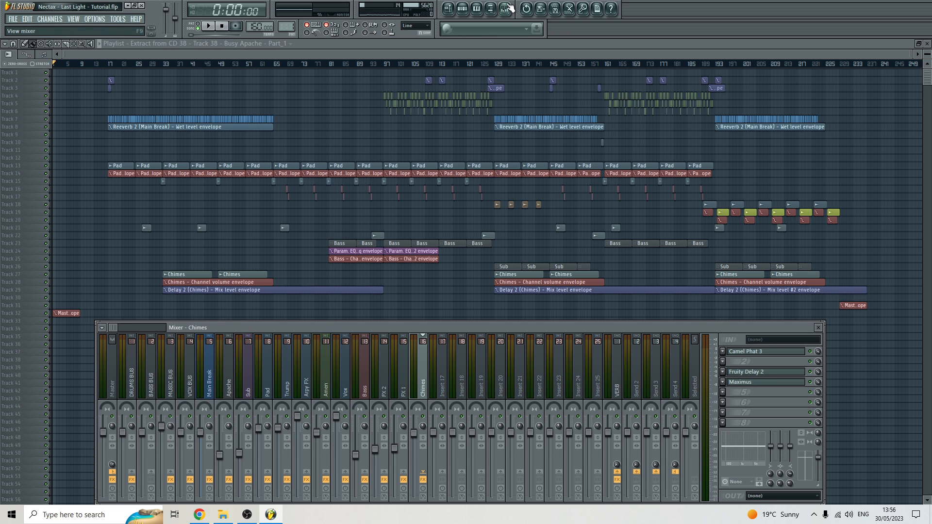
pyautogui.click(133, 359)
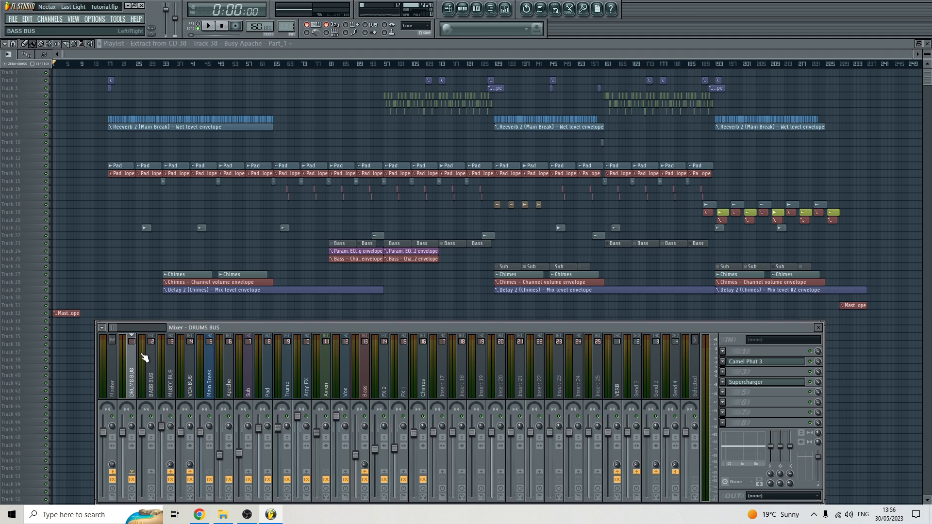
pyautogui.click(151, 365)
pyautogui.click(171, 369)
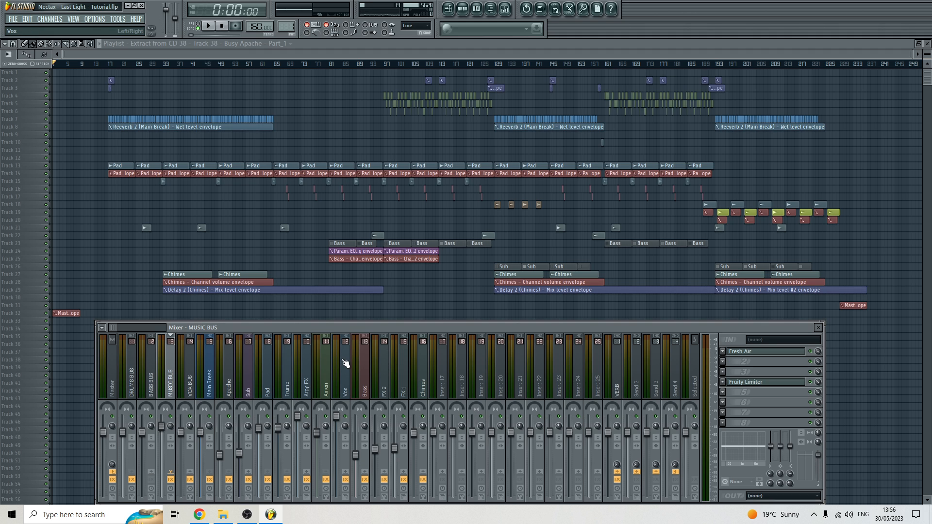
pyautogui.click(323, 365)
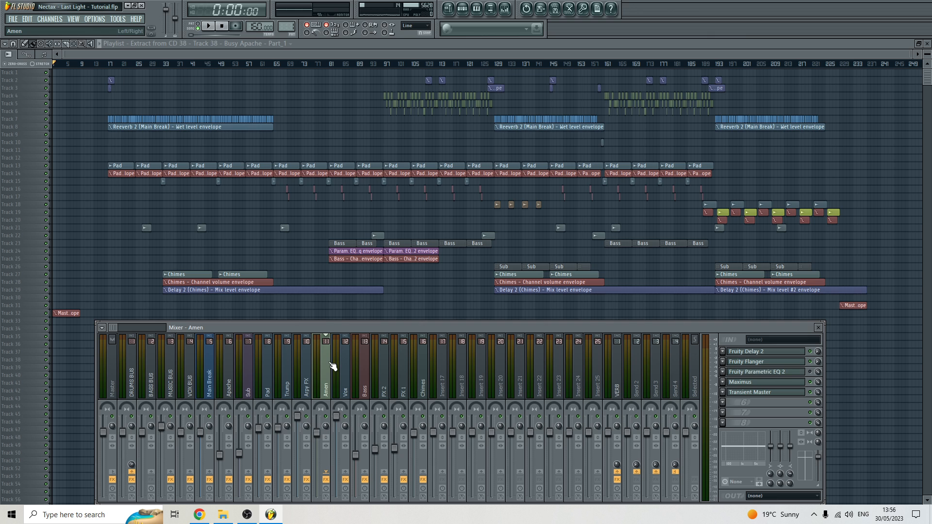
# Play the Amen section briefly from bar 97 with the mixer shown, and stop playback
pyautogui.click(385, 64)
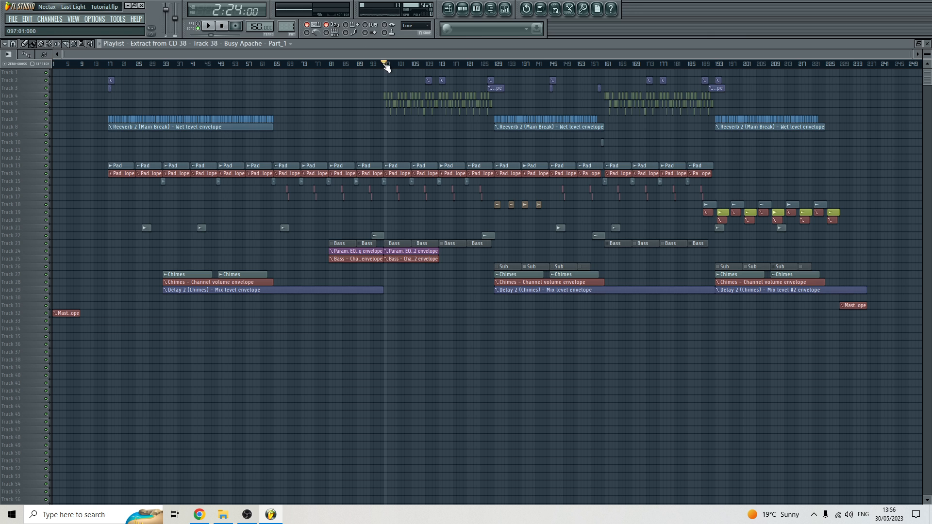
pyautogui.click(507, 12)
pyautogui.press('space')
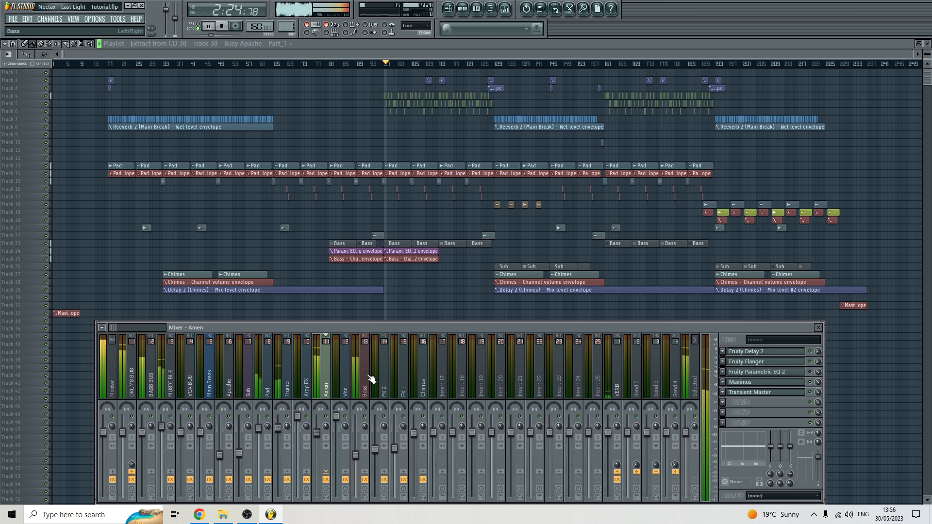
pyautogui.press('space')
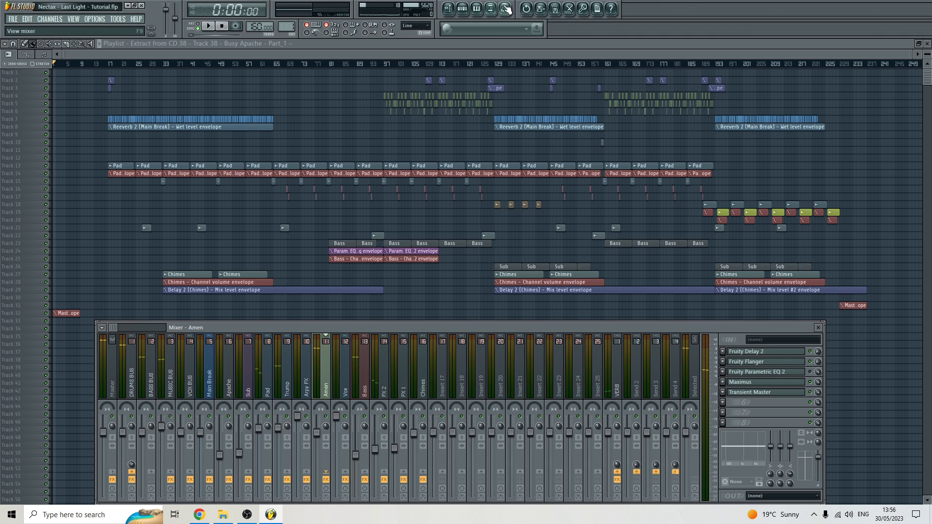
# Check the Bass channel's effects, and open the DRUMS BUS Supercharger in a clear spot above the mixer
pyautogui.click(366, 374)
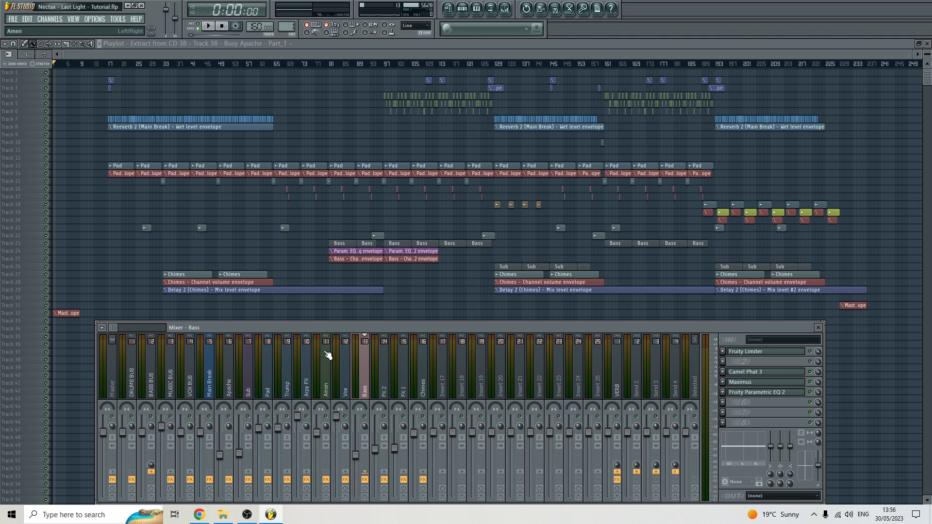
pyautogui.click(132, 372)
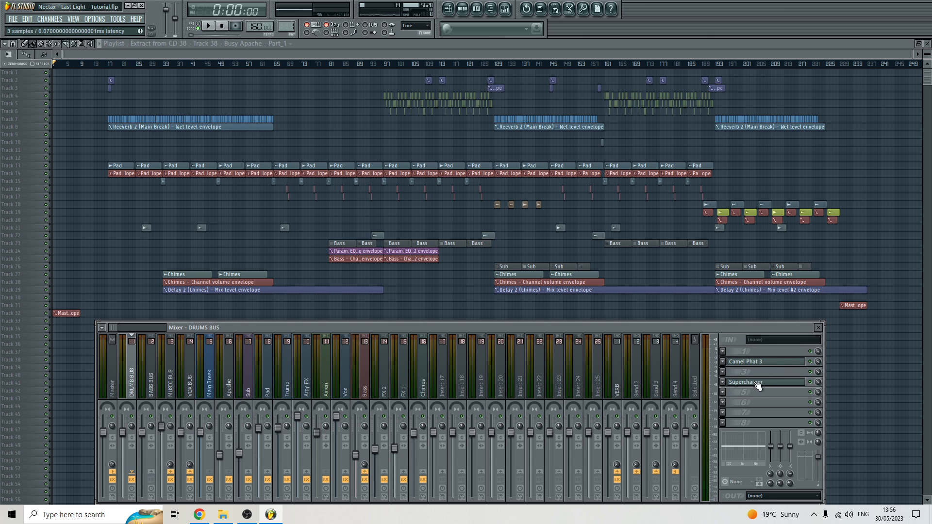
pyautogui.click(759, 385)
pyautogui.moveTo(249, 174); pyautogui.dragTo(525, 139)
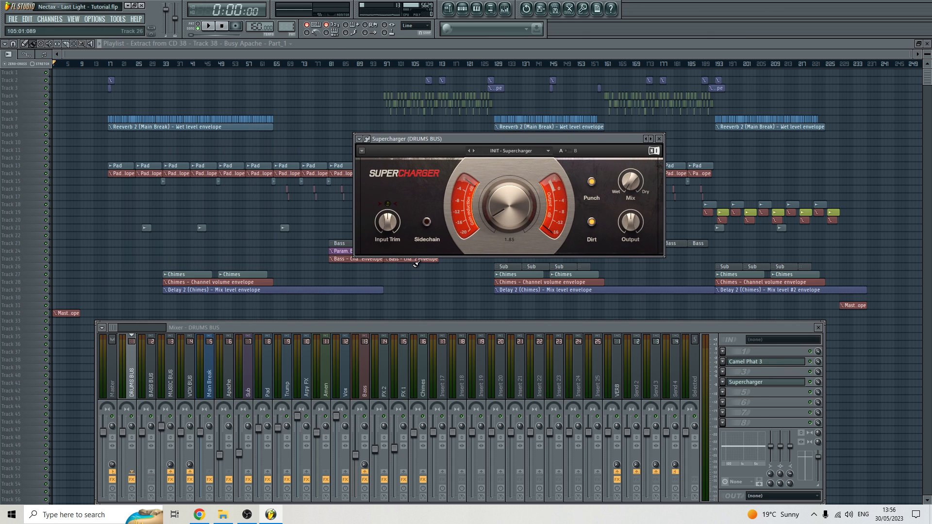
# Set the playhead to bar 97, reopen the mixer, and compare the Amen and DRUMS BUS effects
pyautogui.click(386, 64)
pyautogui.click(505, 8)
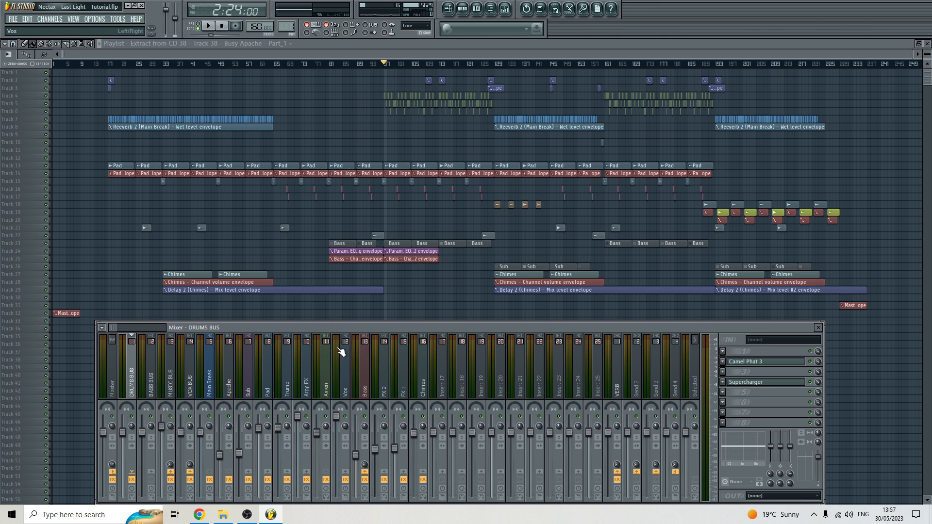
pyautogui.click(328, 364)
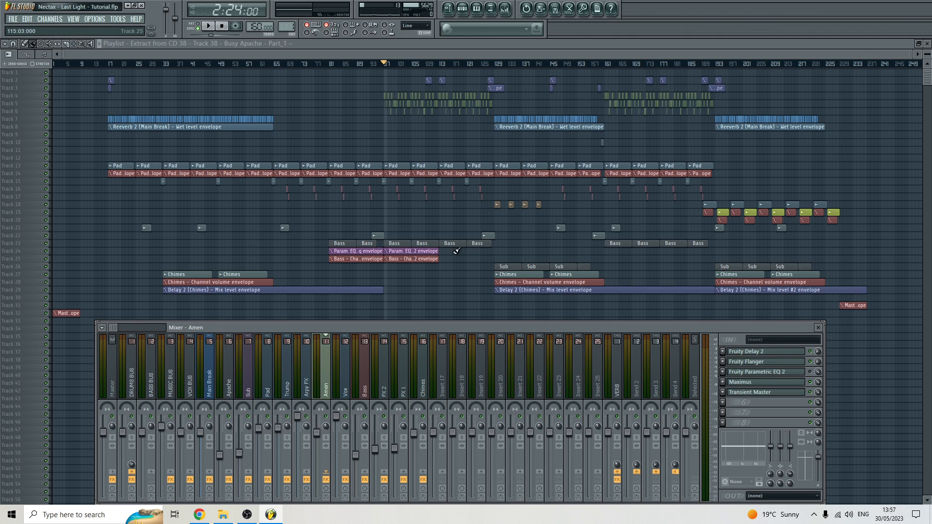
pyautogui.click(130, 369)
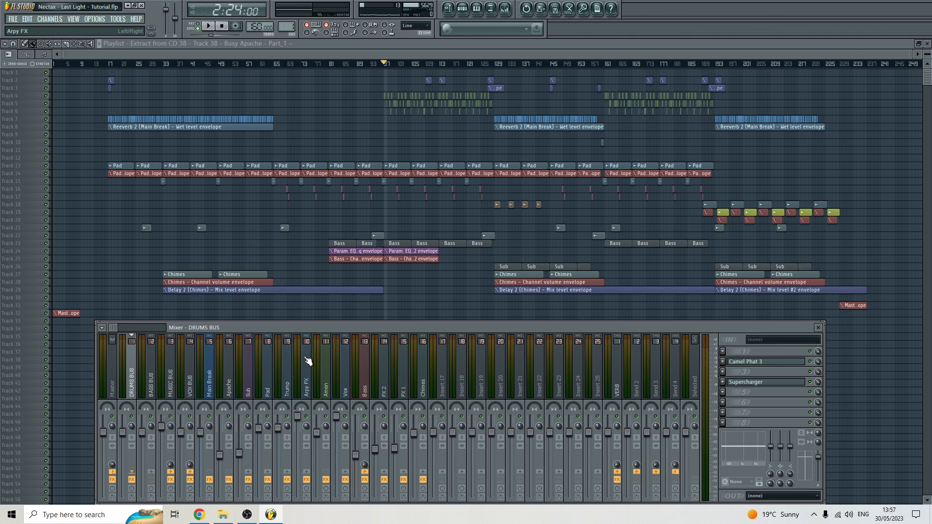
# Open Supercharger and Camel Phat 3 on the DRUMS BUS, play from bar 97 to inspect them, and stop playback
pyautogui.click(148, 365)
pyautogui.click(133, 363)
pyautogui.click(758, 383)
pyautogui.moveTo(504, 138); pyautogui.dragTo(608, 152)
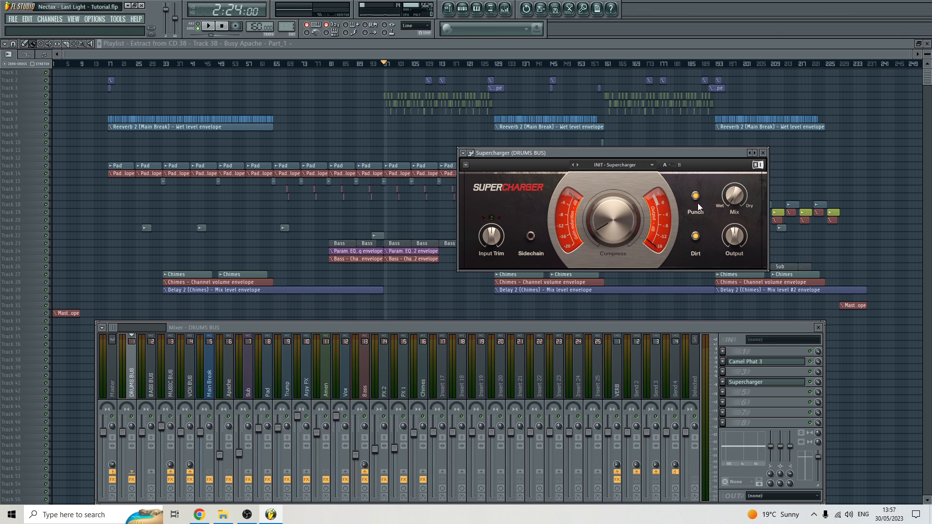
pyautogui.click(756, 363)
pyautogui.click(208, 27)
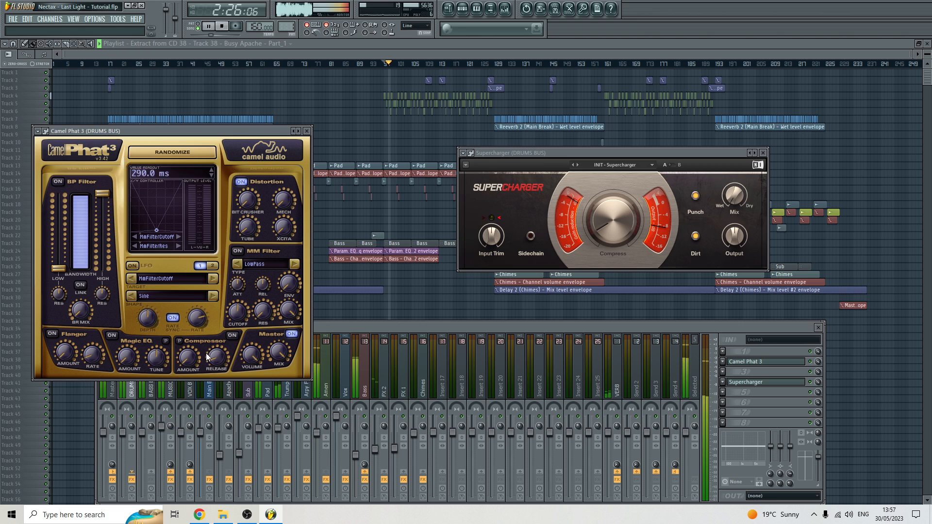
pyautogui.click(223, 26)
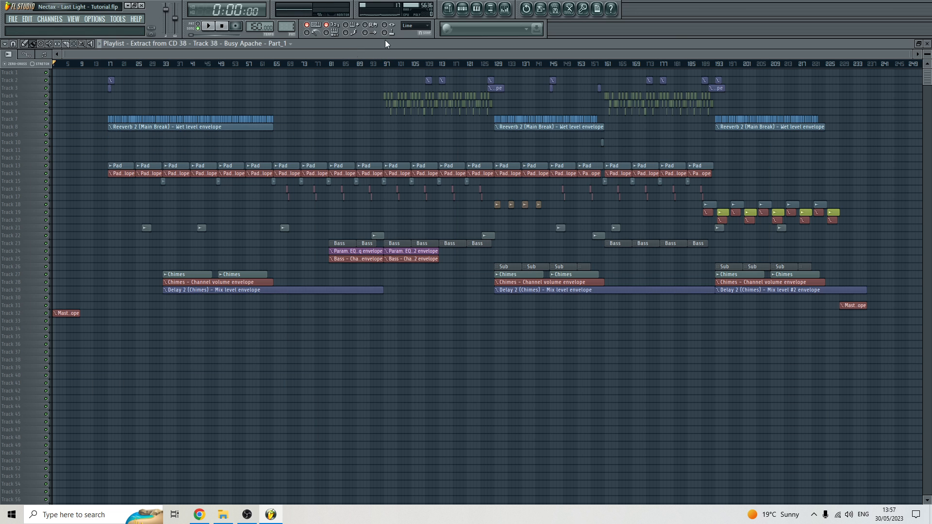
# Close the open plugin windows, and show Fresh Air from the MUSIC BUS in a clear spot above the mixer
pyautogui.press('F12')
pyautogui.click(510, 10)
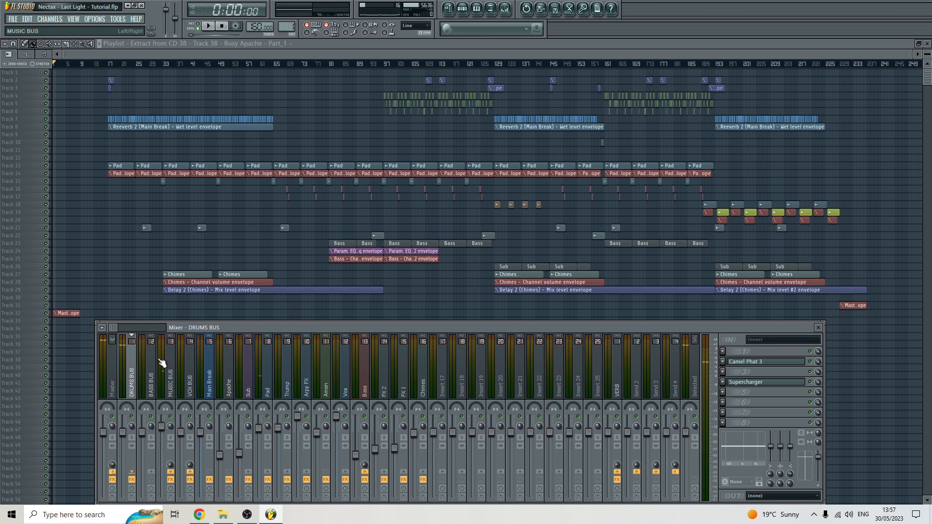
pyautogui.click(152, 374)
pyautogui.click(176, 373)
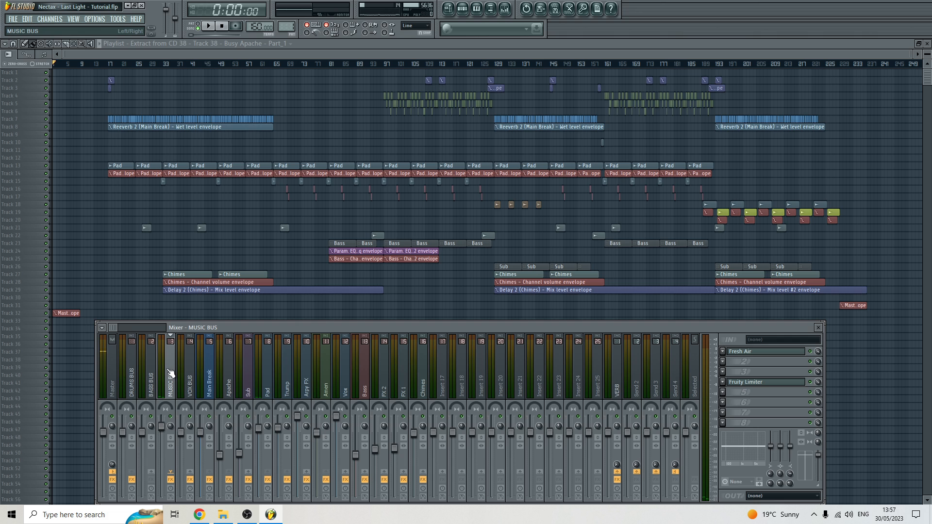
pyautogui.click(749, 352)
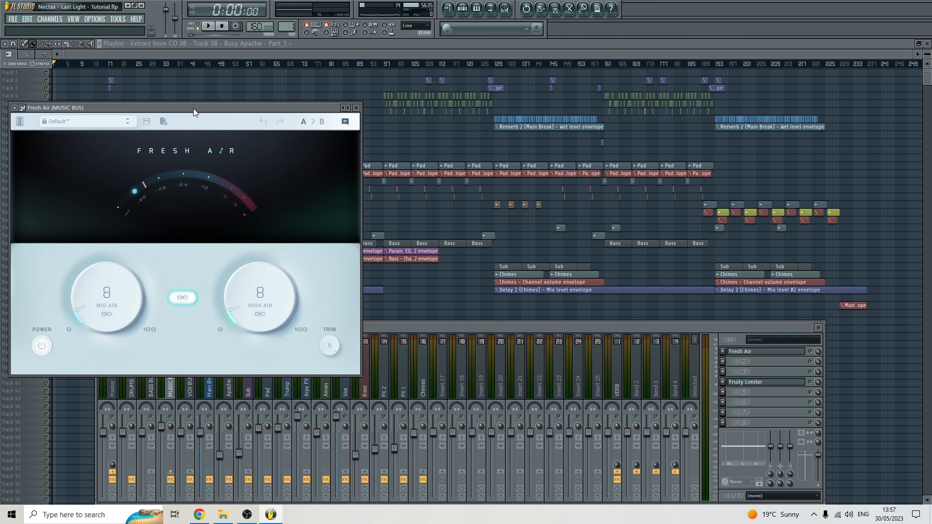
pyautogui.moveTo(198, 105); pyautogui.dragTo(574, 86)
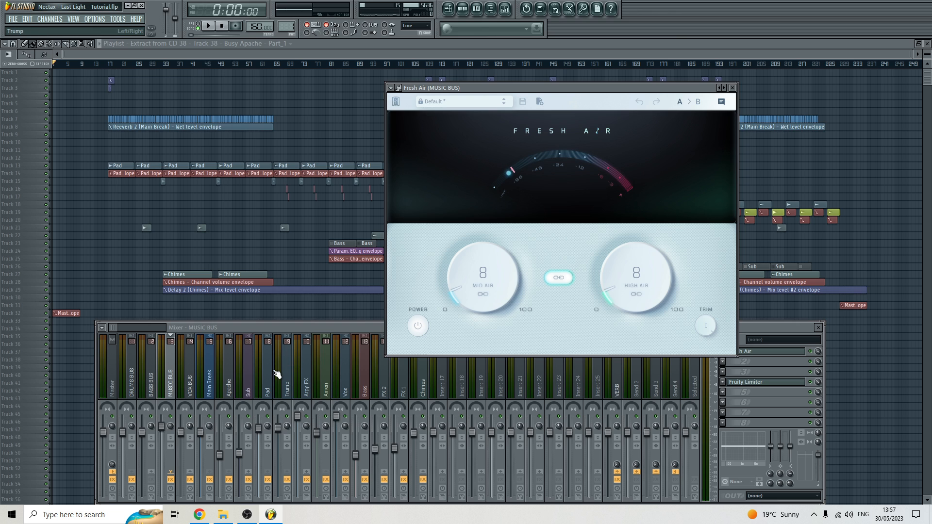
# Set the playhead to bar 97 and bring up Fresh Air on the MUSIC BUS again
pyautogui.click(599, 56)
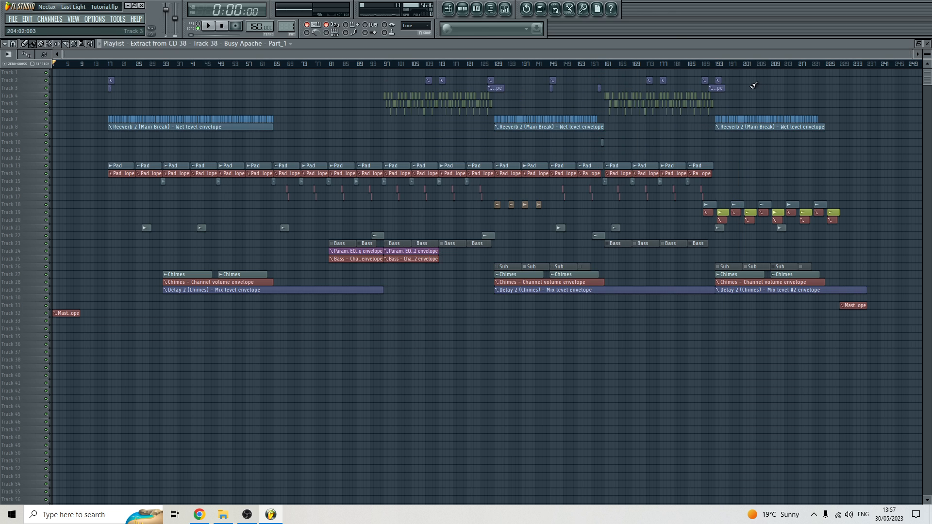
pyautogui.click(387, 66)
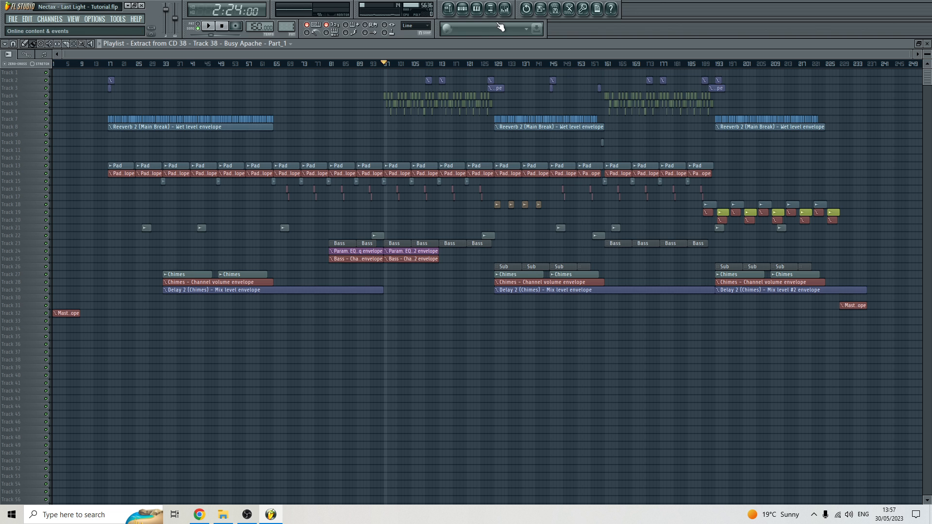
pyautogui.click(505, 8)
pyautogui.click(746, 355)
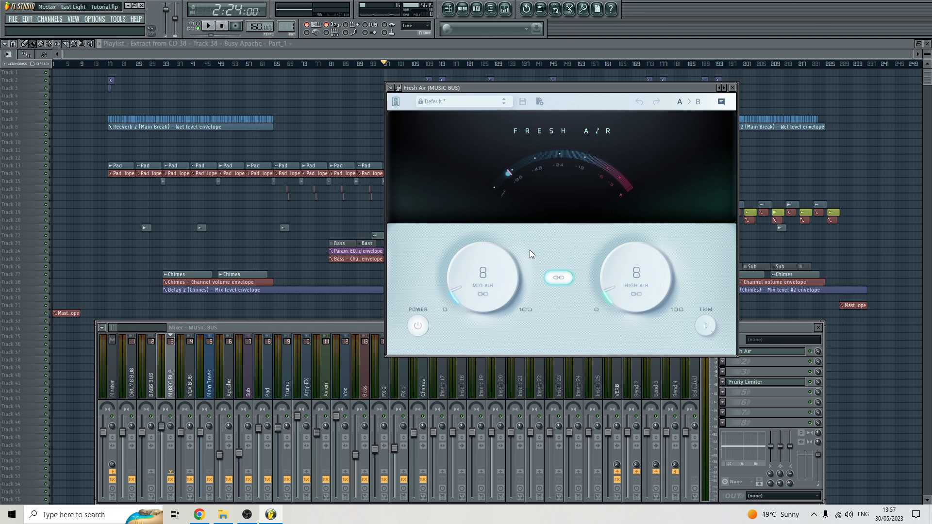
# Open the MUSIC BUS Fruity Limiter beside Fresh Air and examine its sidechain setting
pyautogui.click(770, 381)
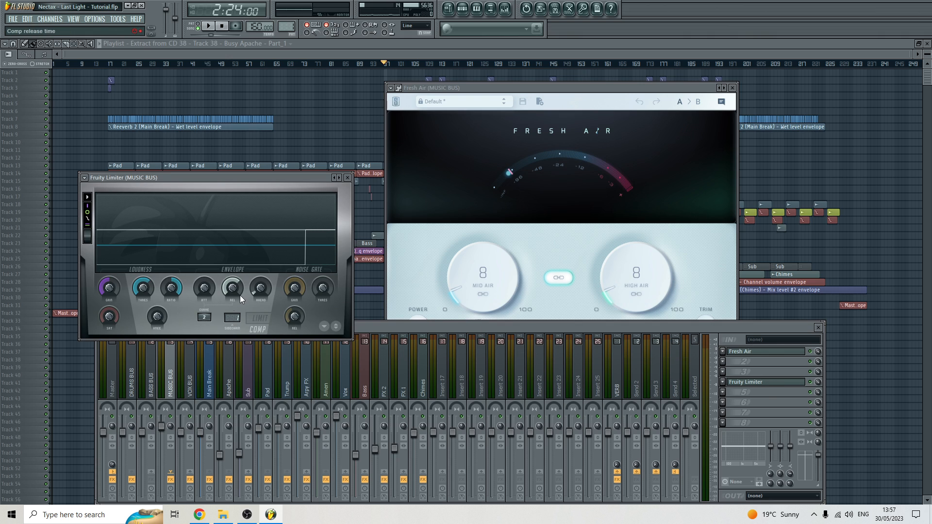
pyautogui.click(232, 318)
pyautogui.click(246, 339)
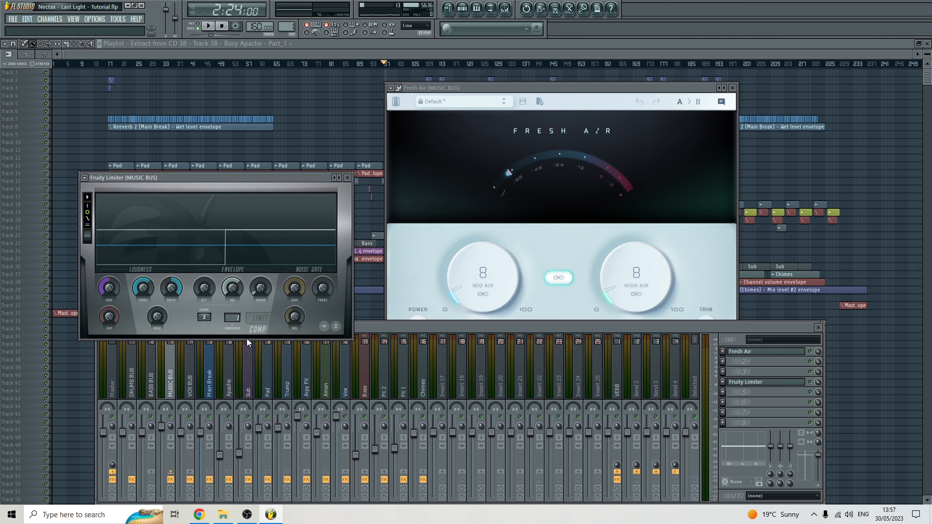
pyautogui.moveTo(249, 183); pyautogui.dragTo(263, 121)
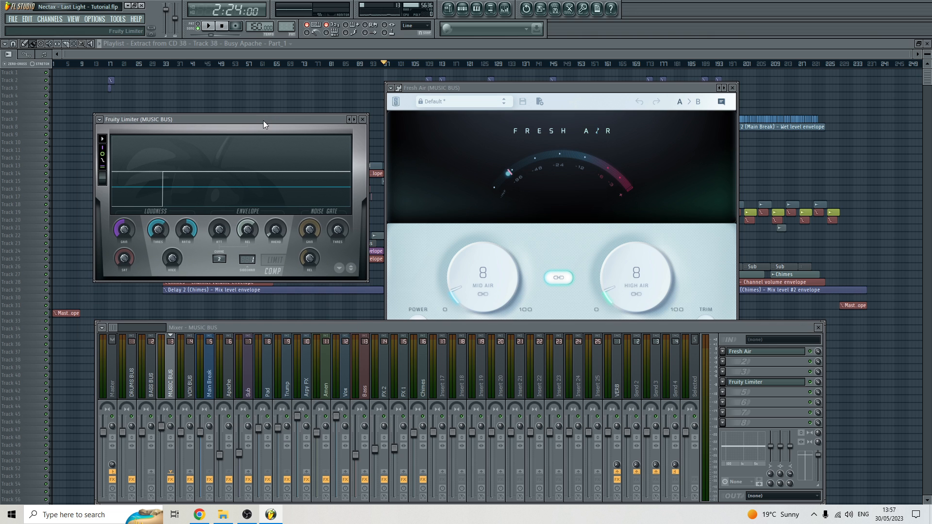
# Close the plugin windows, return to the mixer, and open Fruity Limiter on the Bass channel
pyautogui.press('F12')
pyautogui.click(505, 8)
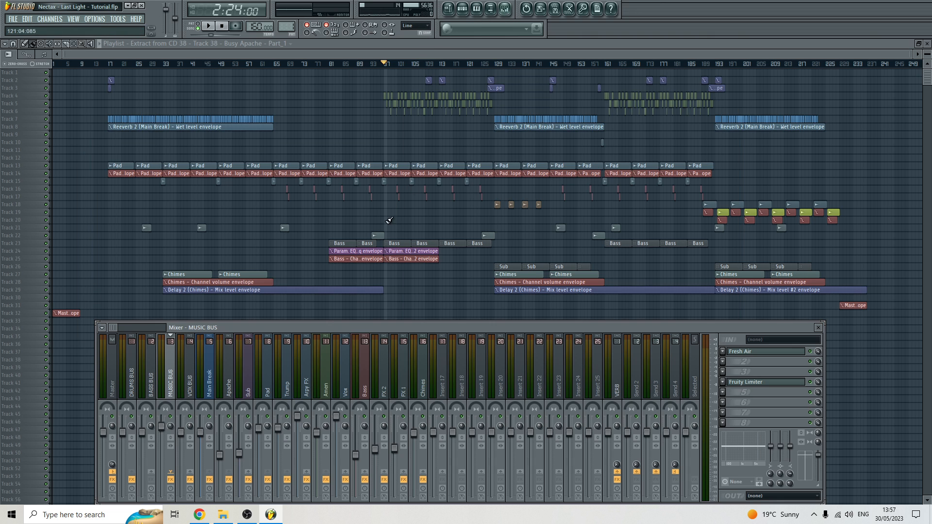
pyautogui.click(364, 384)
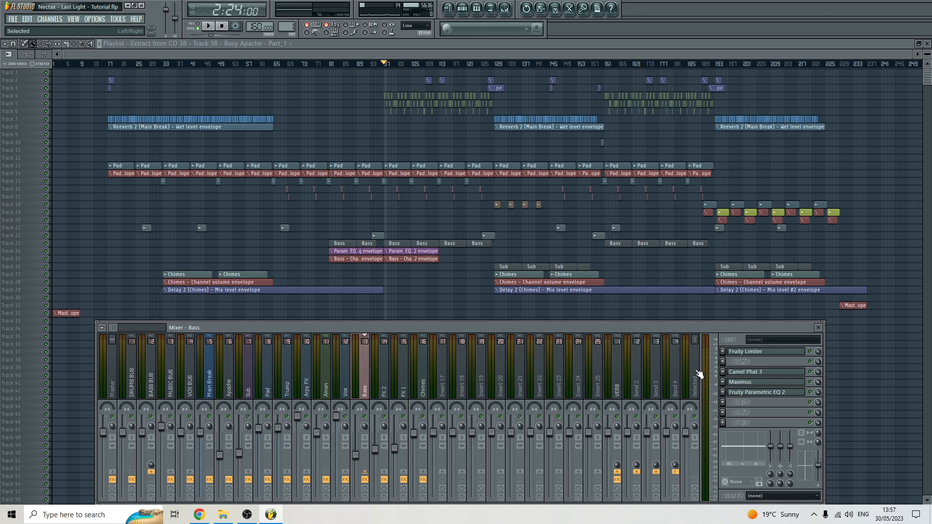
pyautogui.click(770, 353)
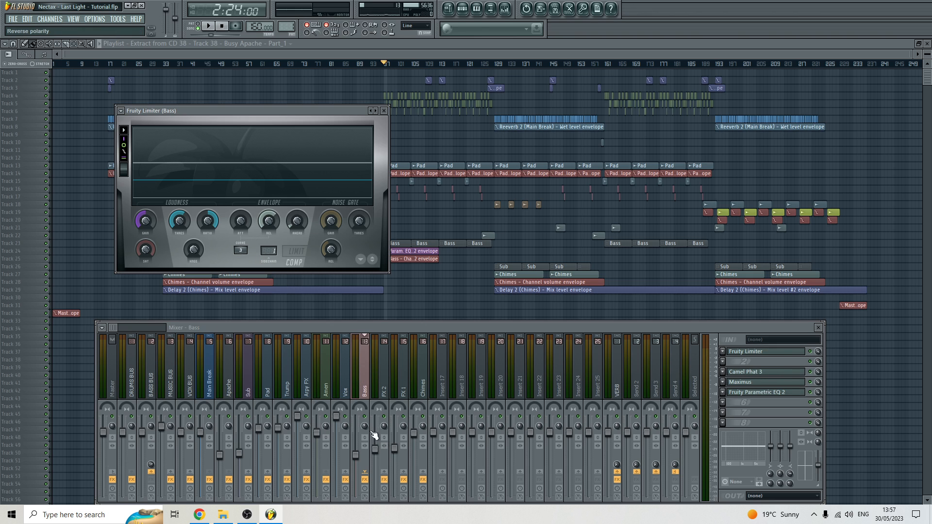
# Play the section from bar 97 to watch the Bass limiter's sidechain compression, and stop playback
pyautogui.scroll(3, 241, 250)
pyautogui.click(365, 417)
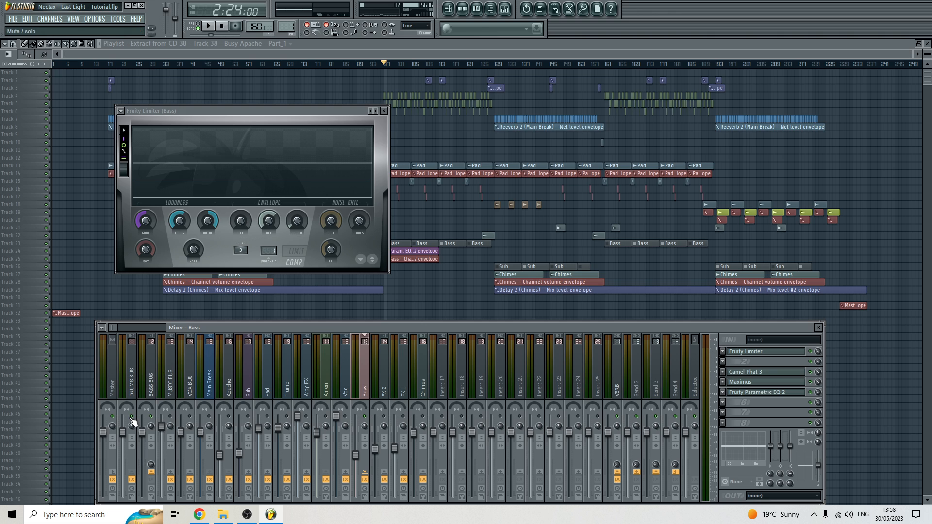
pyautogui.press('space')
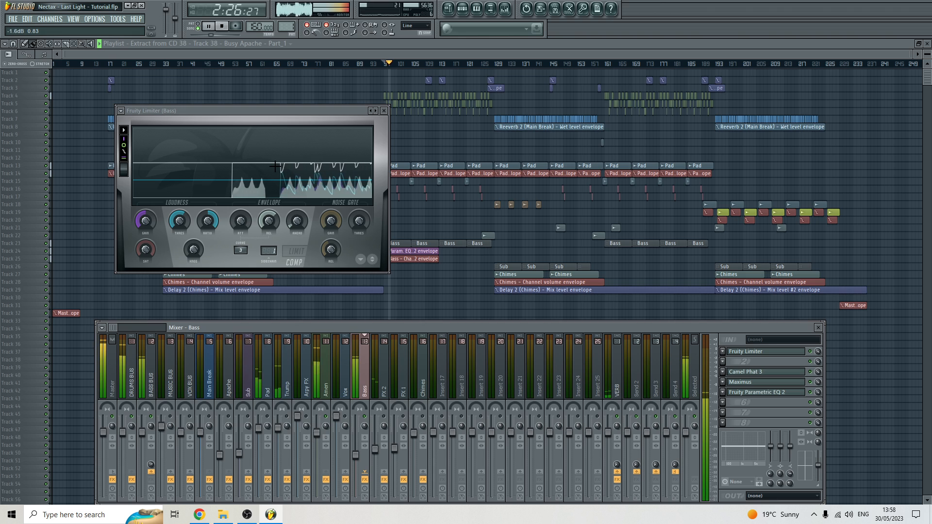
pyautogui.press('space')
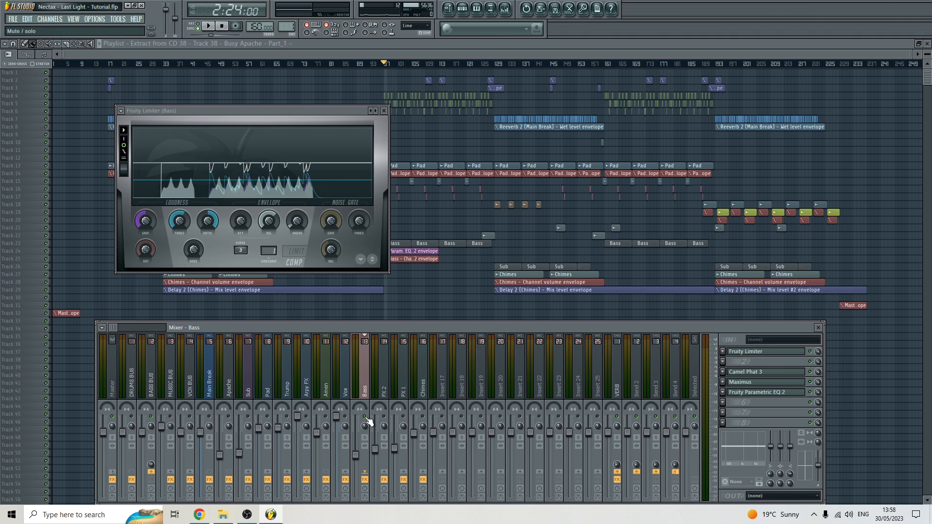
# Close the Bass limiter and compare the effect chains of the Amen, Vox and Bass channels
pyautogui.click(384, 111)
pyautogui.click(326, 375)
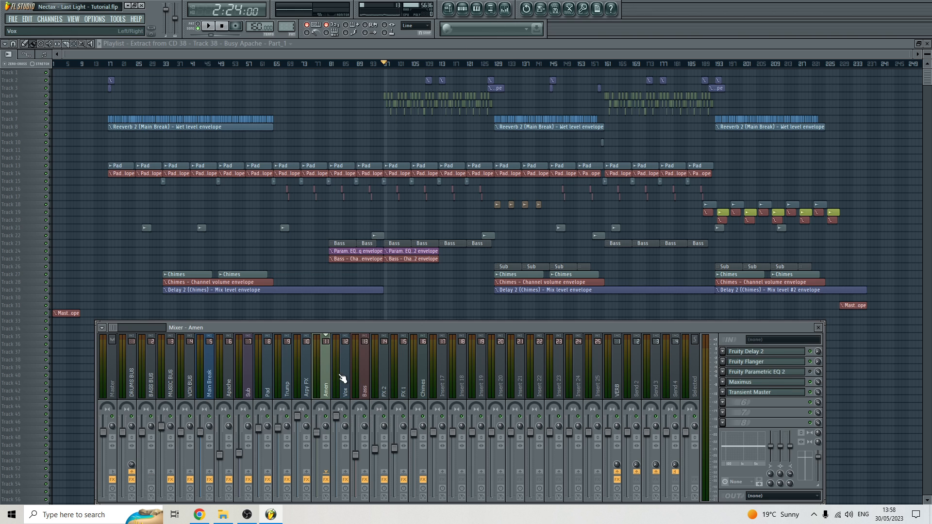
pyautogui.click(344, 379)
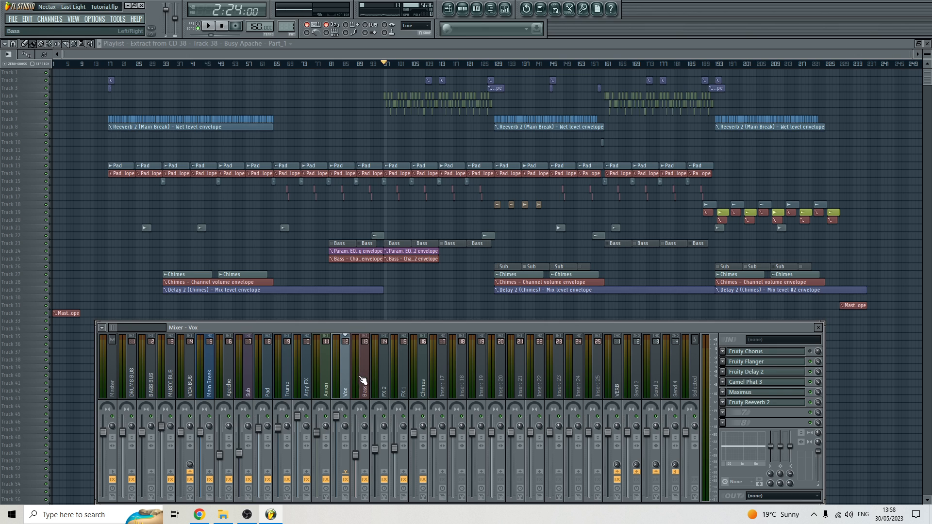
pyautogui.click(364, 381)
pyautogui.click(351, 382)
pyautogui.click(326, 370)
pyautogui.click(346, 369)
pyautogui.click(328, 375)
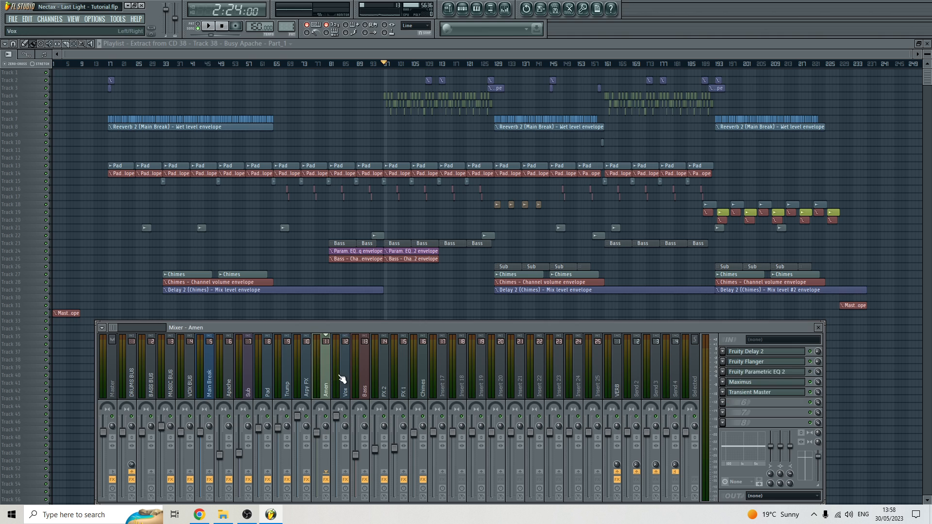
# Open Fruity Delay 2 on the Vox channel to view its settings, and close it again
pyautogui.click(345, 374)
pyautogui.click(764, 373)
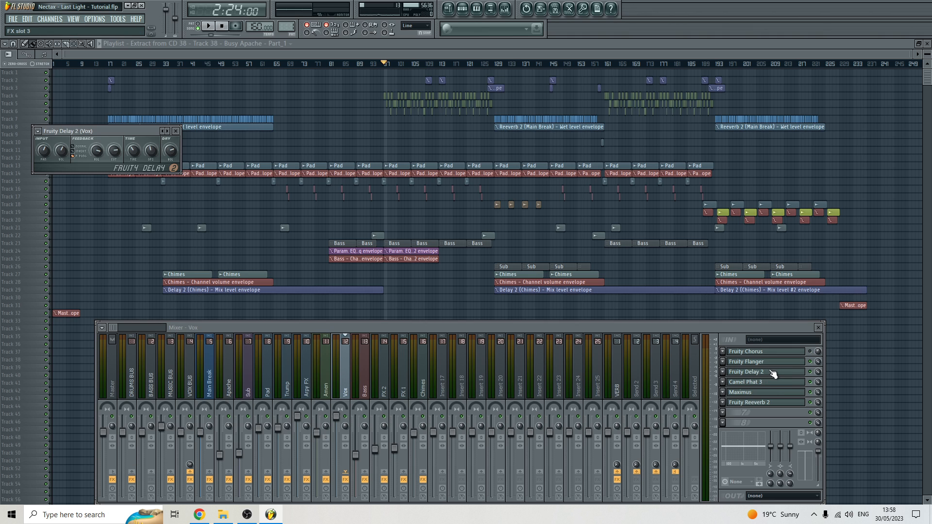
pyautogui.click(176, 131)
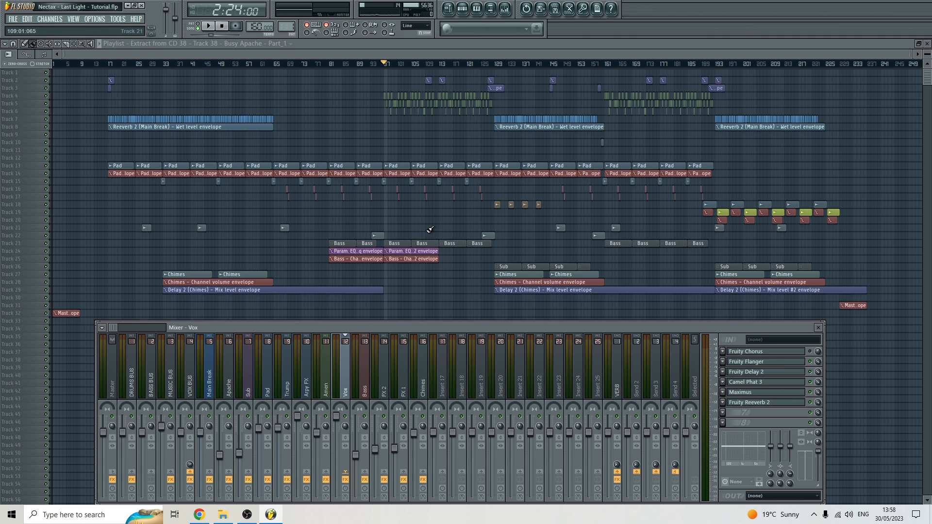